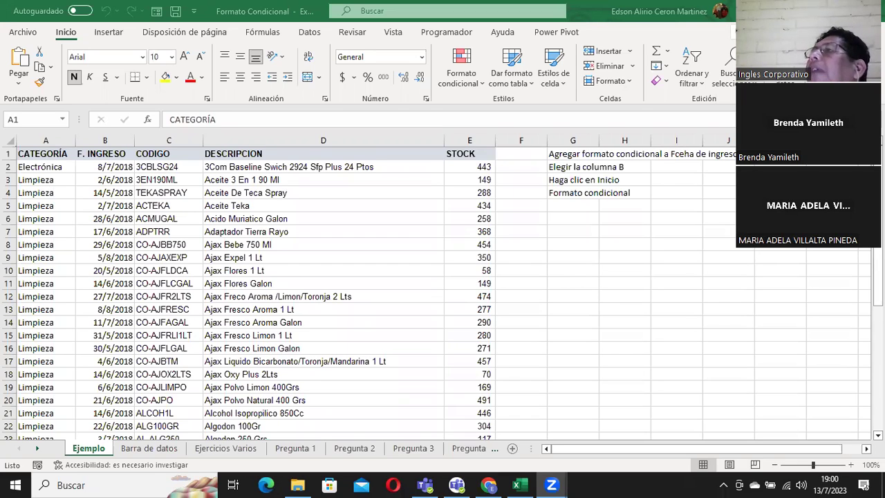
Step: Switch to the Excel workbook and jump to the end of the Categoría column and back to the top
{"action": "key", "text": "alt+Tab"}
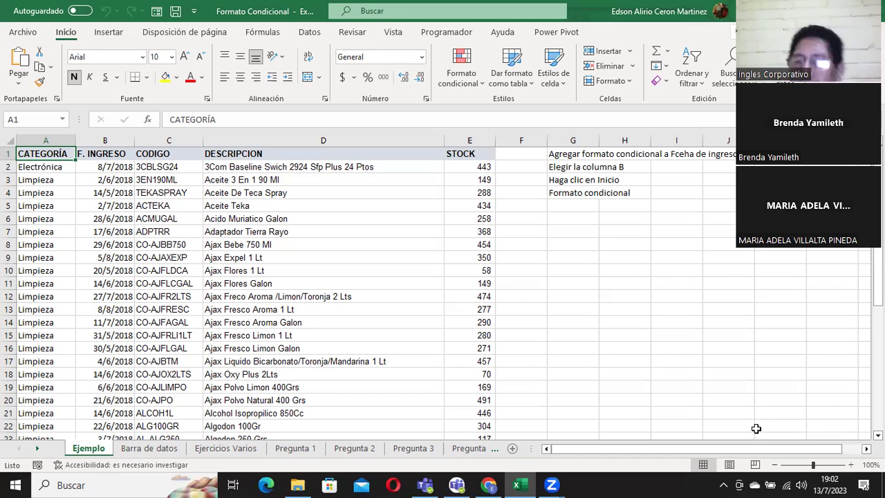
{"action": "left_click", "coordinate": [25, 170]}
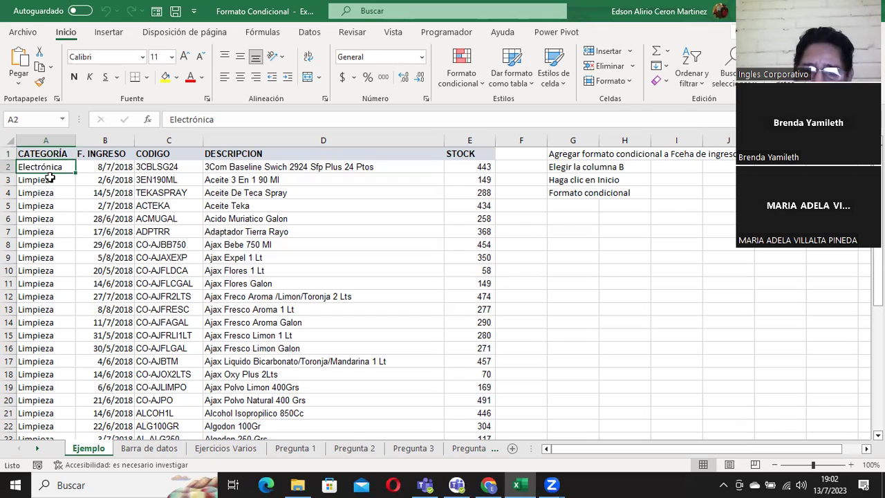
{"action": "key", "text": "ctrl+Down"}
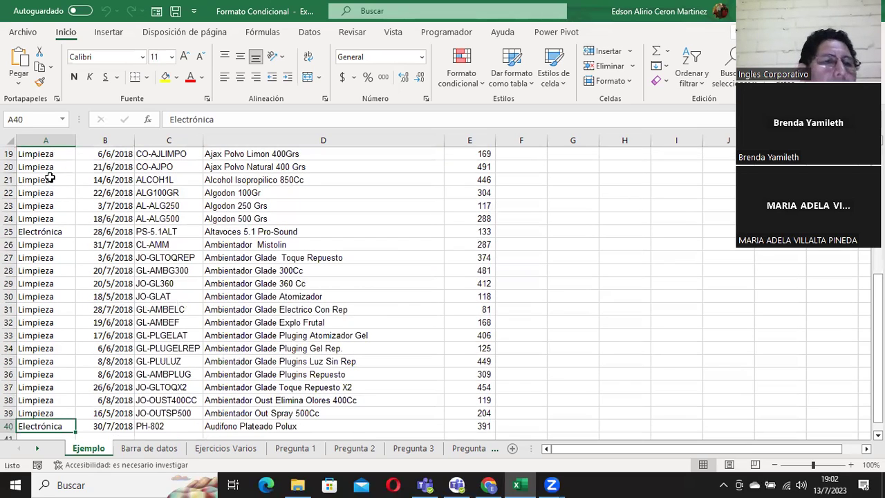
{"action": "key", "text": "ctrl+Up"}
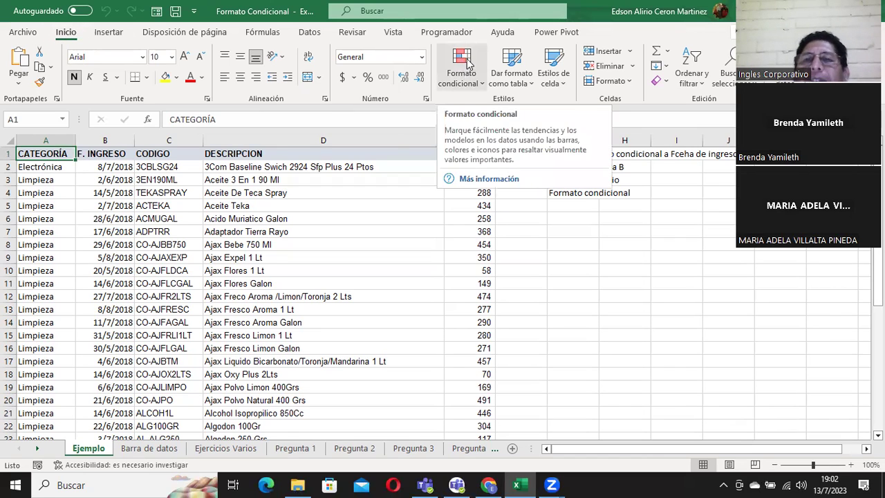
Step: Browse the New Formatting Rule types and format styles, then cancel without adding a rule
{"action": "left_click", "coordinate": [482, 85]}
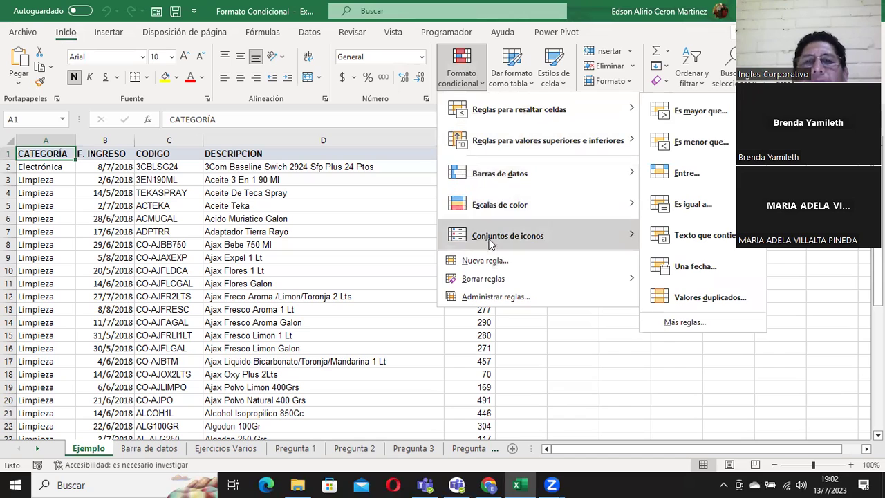
{"action": "mouse_move", "coordinate": [512, 277]}
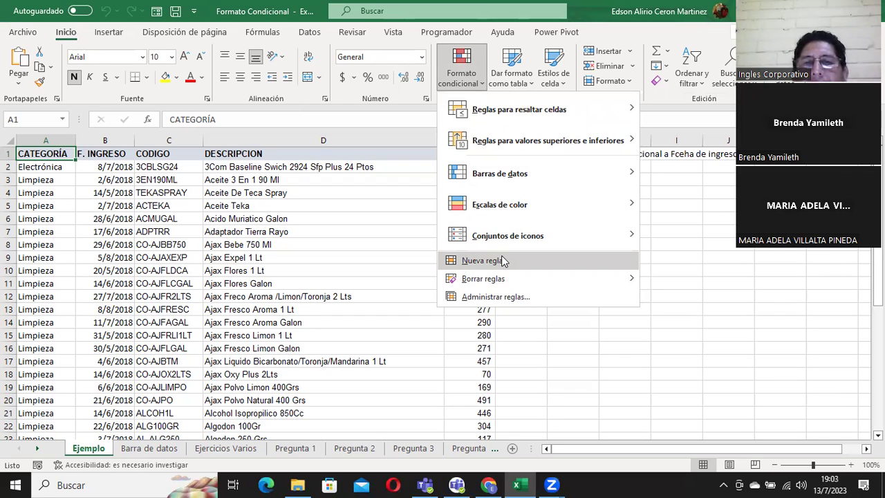
{"action": "left_click", "coordinate": [504, 261]}
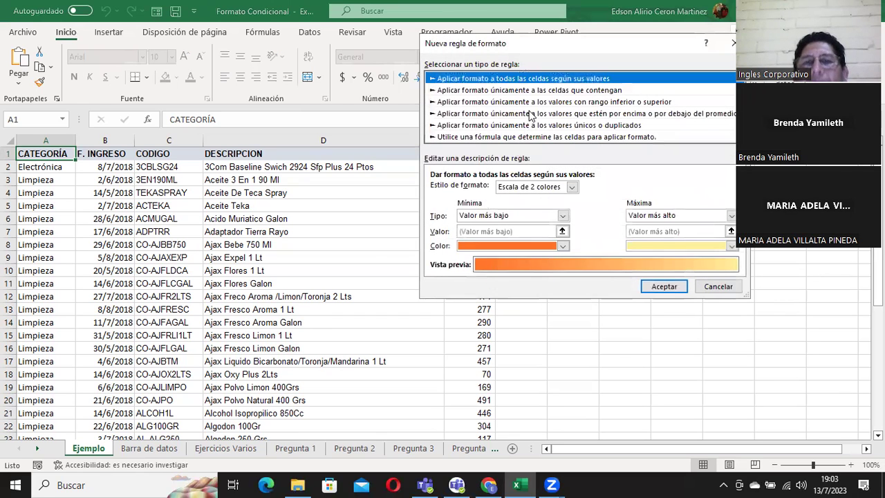
{"action": "left_click_drag", "start_coordinate": [544, 43], "coordinate": [383, 43]}
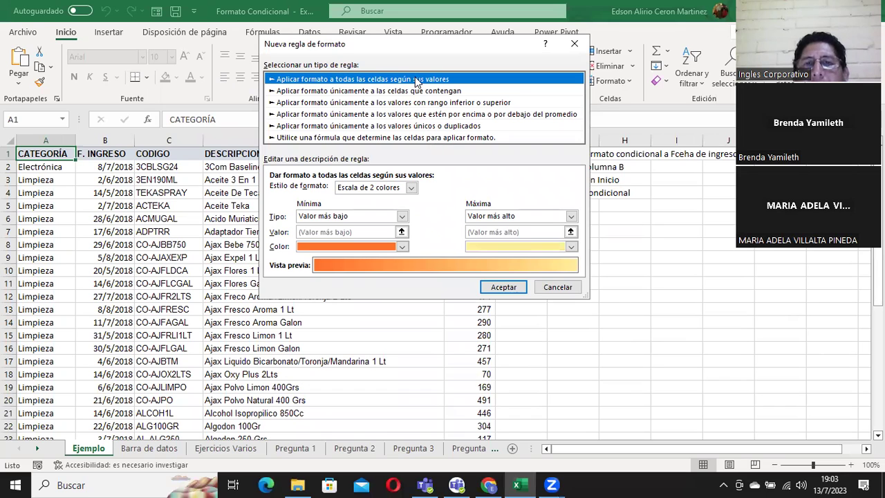
{"action": "left_click", "coordinate": [414, 187]}
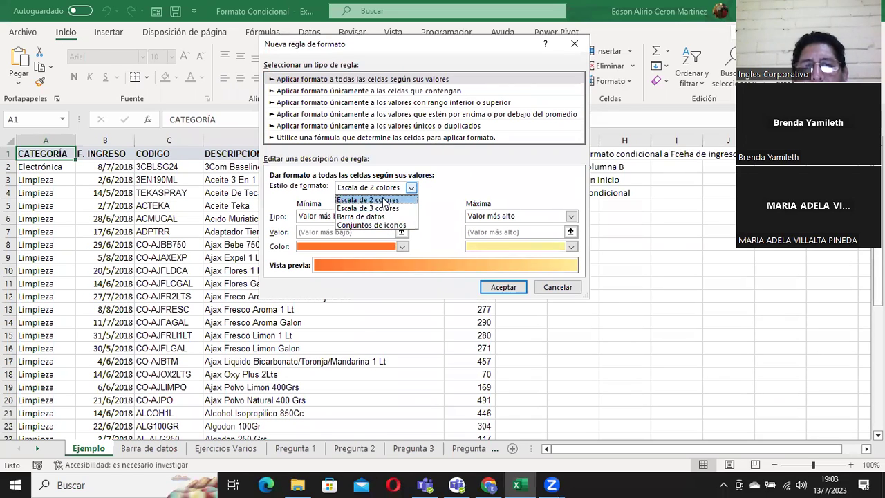
{"action": "left_click", "coordinate": [384, 200]}
{"action": "left_click", "coordinate": [389, 92]}
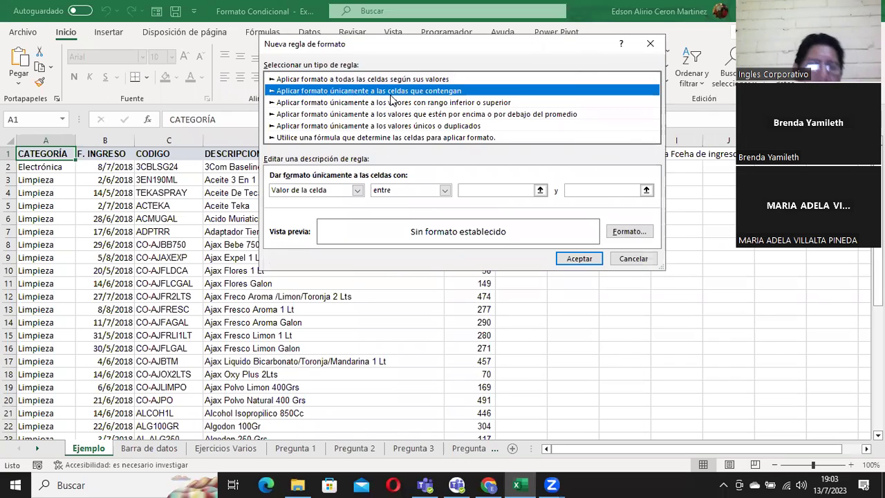
{"action": "left_click", "coordinate": [358, 190]}
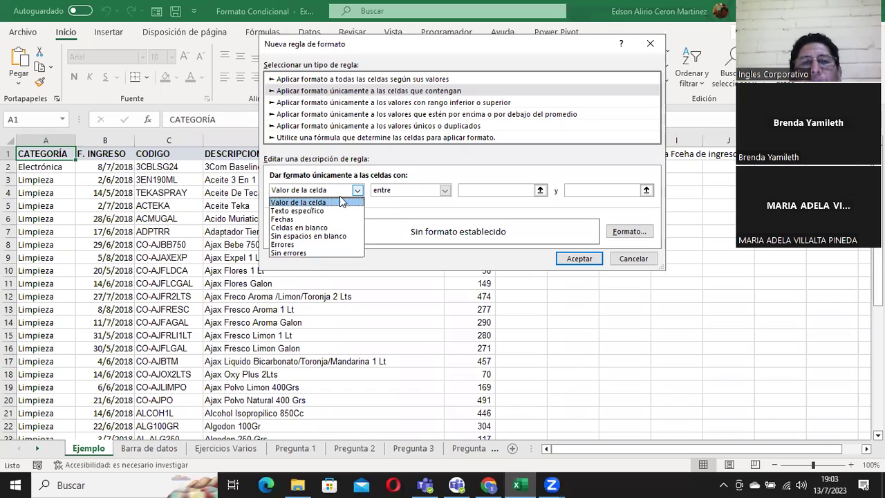
{"action": "left_click", "coordinate": [358, 192]}
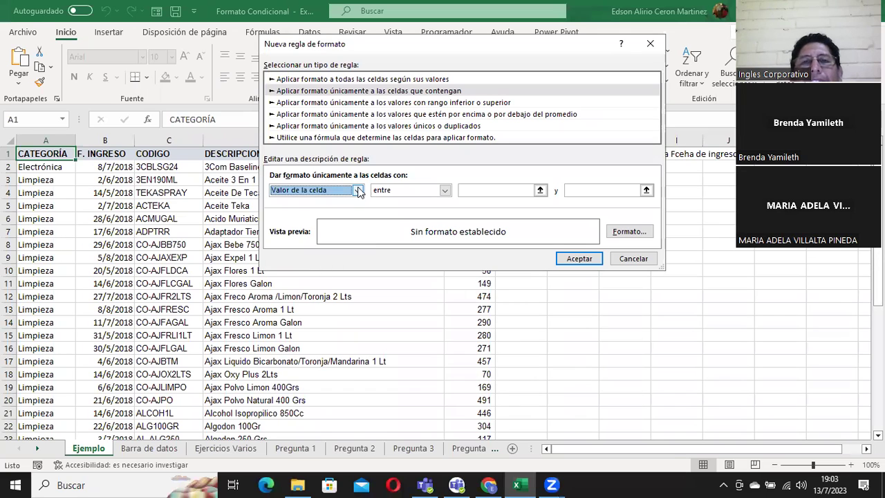
{"action": "left_click", "coordinate": [396, 104]}
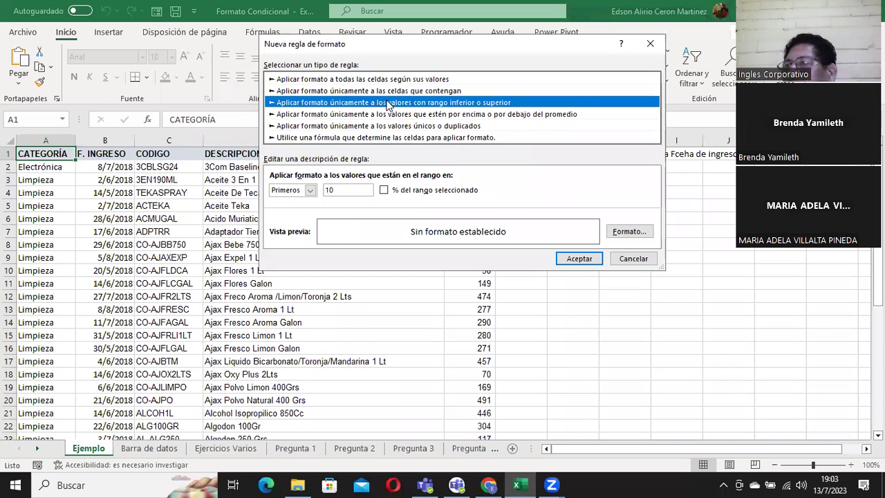
{"action": "left_click", "coordinate": [382, 79]}
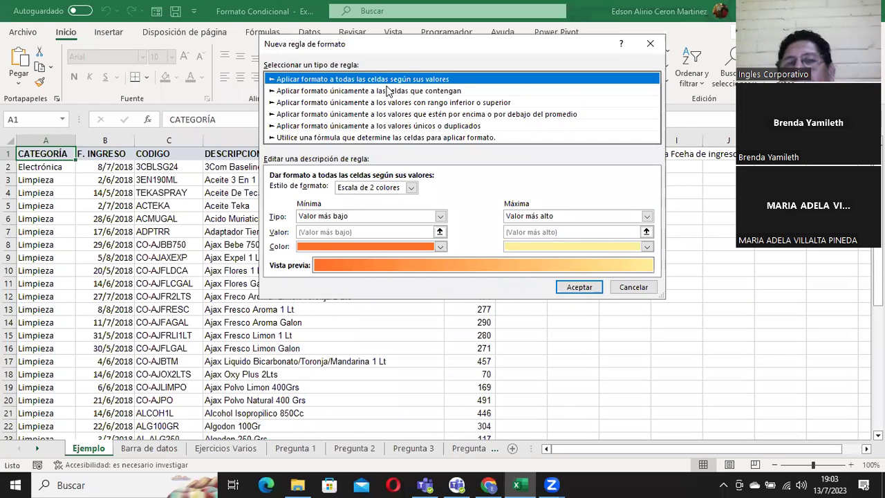
{"action": "left_click", "coordinate": [635, 287]}
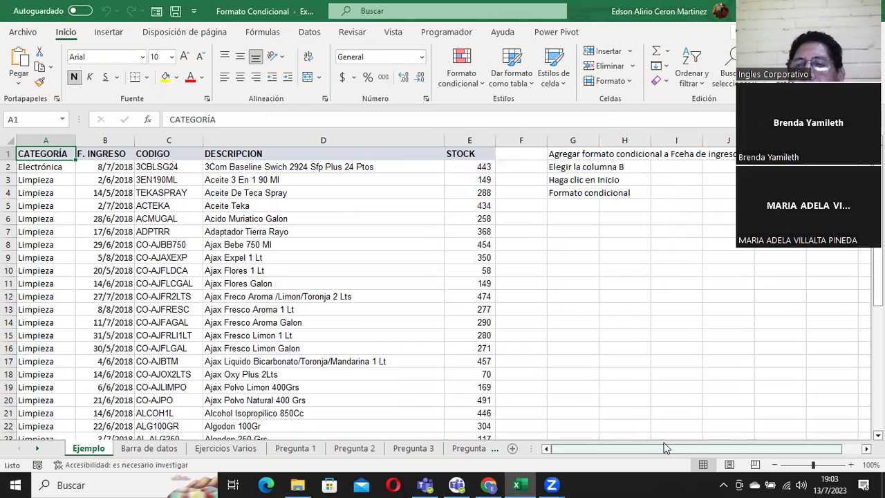
Step: Select the F. INGRESO dates in B2:B40
{"action": "left_click", "coordinate": [866, 448]}
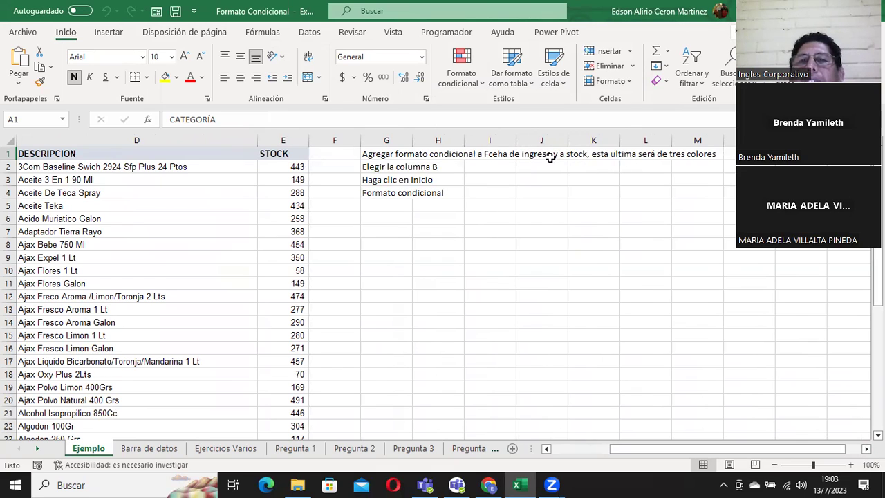
{"action": "left_click_drag", "start_coordinate": [703, 448], "coordinate": [566, 451]}
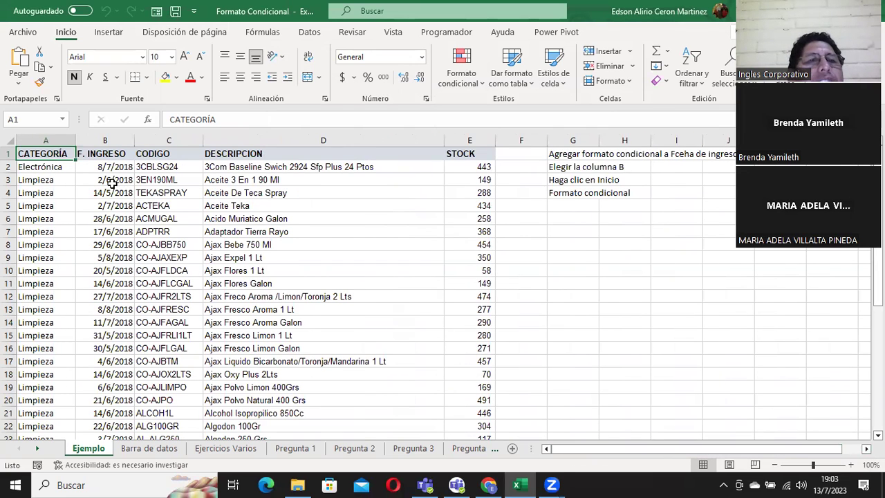
{"action": "left_click", "coordinate": [109, 167]}
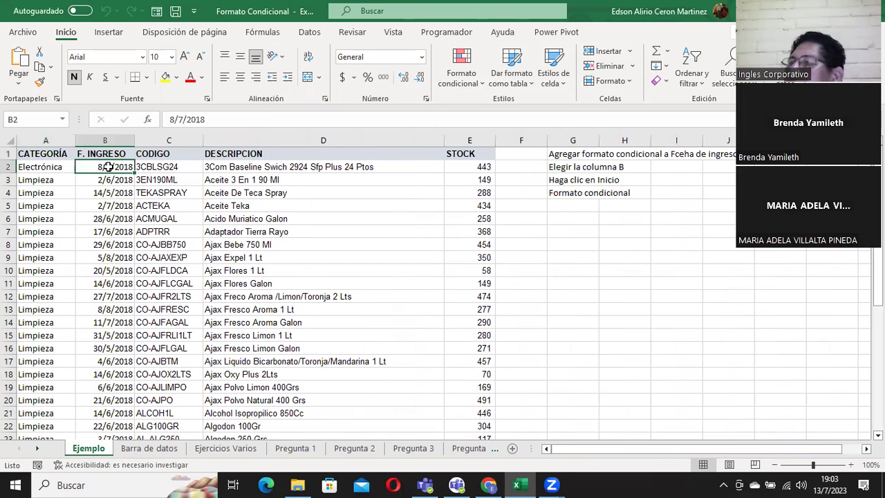
{"action": "mouse_move", "coordinate": [109, 176]}
{"action": "left_mouse_down"}
{"action": "mouse_move", "coordinate": [112, 482]}
{"action": "mouse_move", "coordinate": [105, 413]}
{"action": "left_mouse_up"}
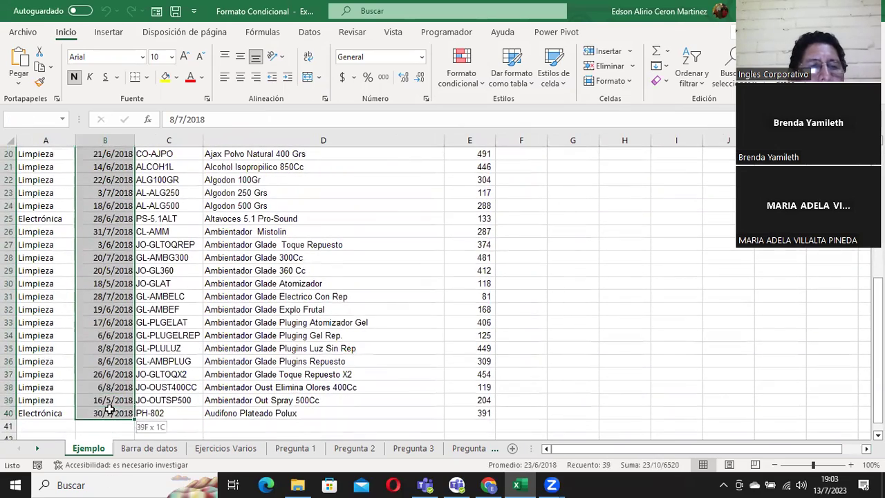
{"action": "left_click_drag", "start_coordinate": [878, 327], "coordinate": [878, 201]}
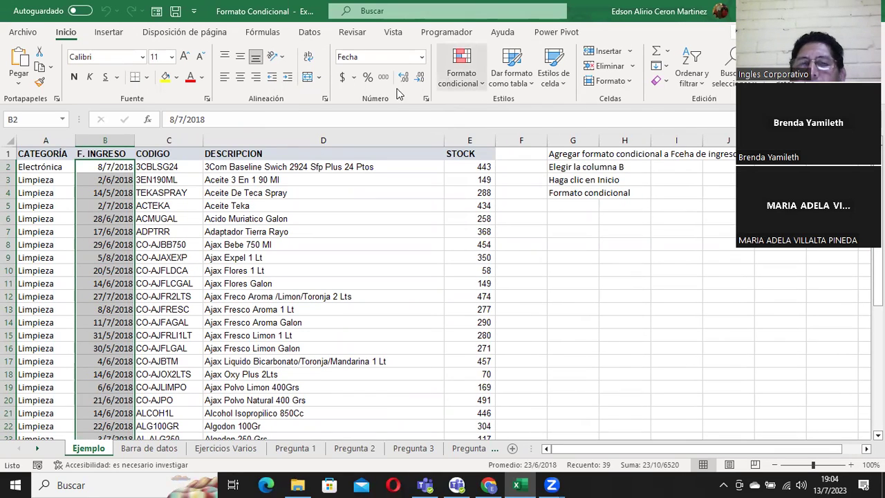
{"action": "left_click", "coordinate": [100, 167]}
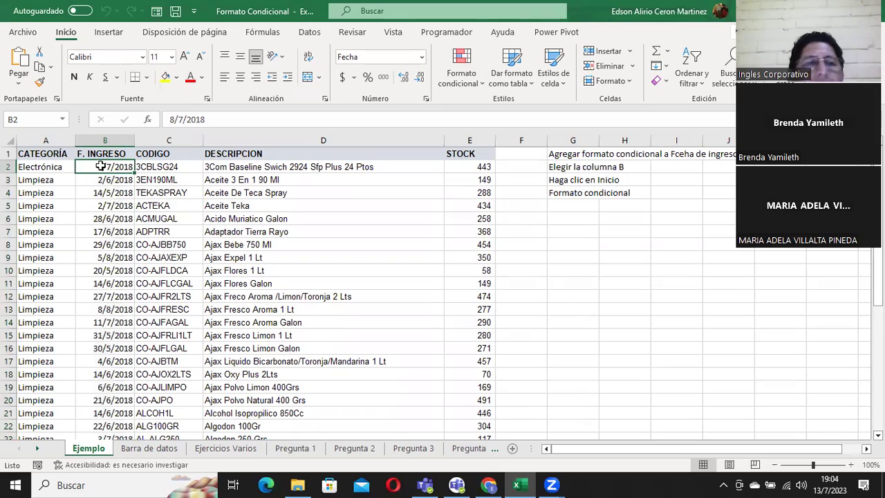
{"action": "left_click_drag", "start_coordinate": [100, 168], "coordinate": [98, 482]}
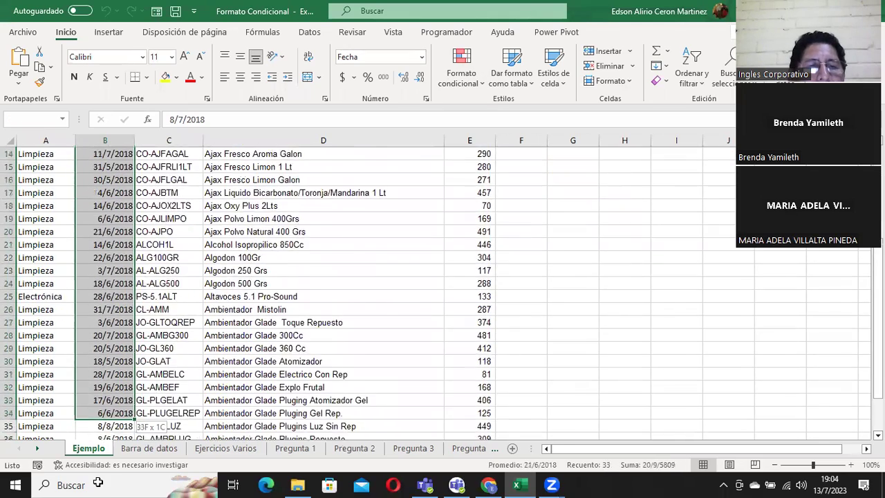
{"action": "left_click_drag", "start_coordinate": [98, 482], "coordinate": [103, 413]}
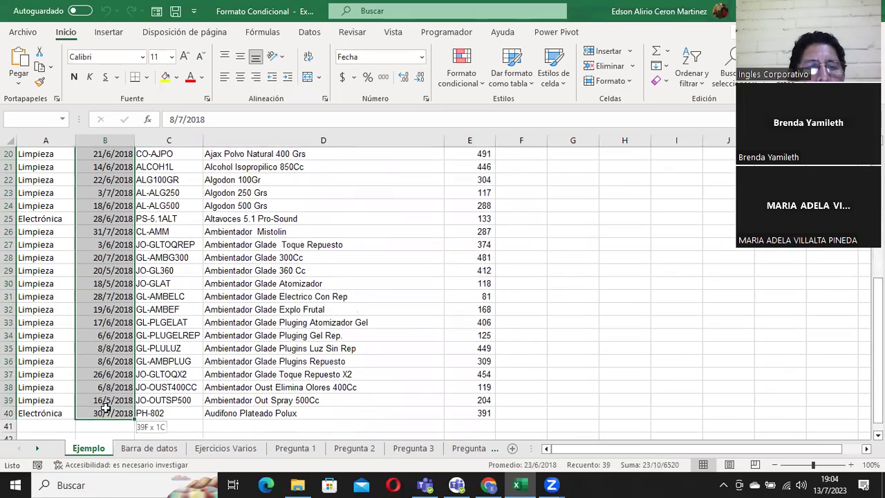
Step: Add a new rule with the default two-colour scale to the selected dates
{"action": "left_click", "coordinate": [467, 65]}
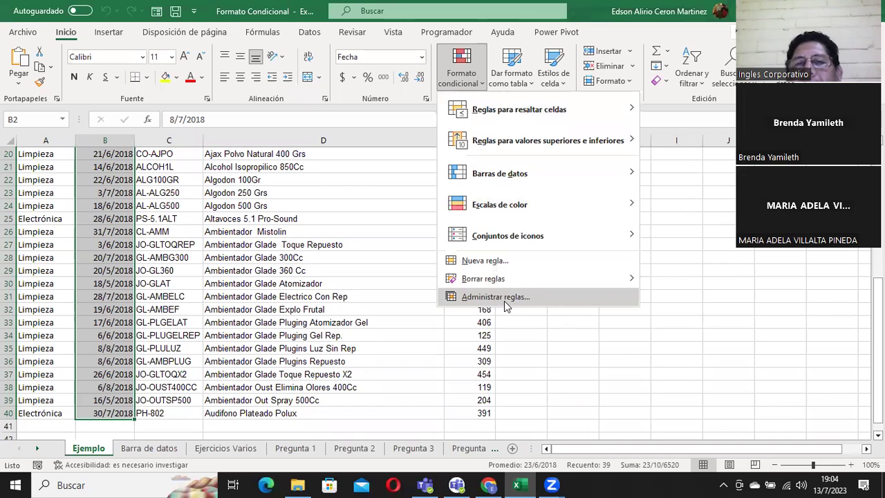
{"action": "left_click", "coordinate": [494, 266]}
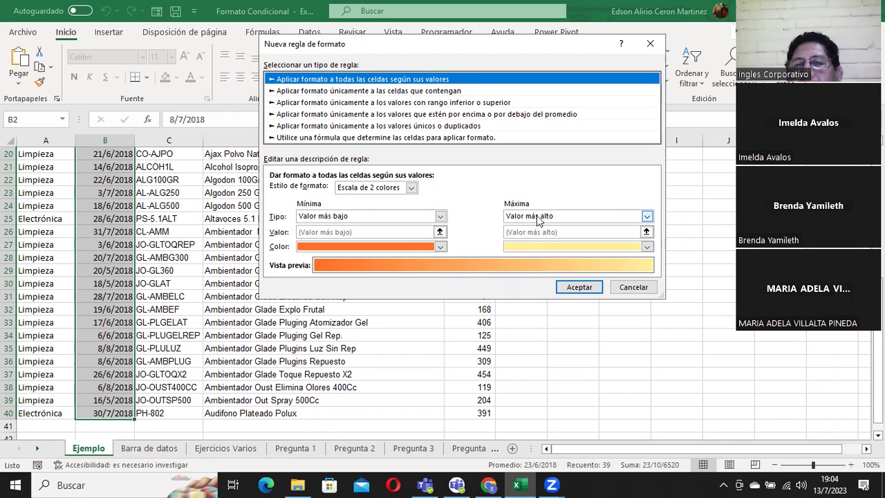
{"action": "left_click", "coordinate": [583, 291]}
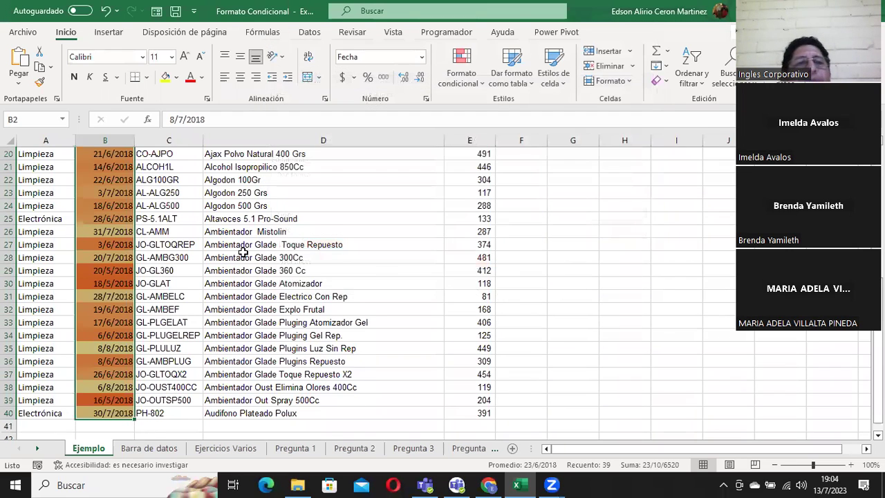
{"action": "scroll", "coordinate": [239, 242], "scroll_direction": "up", "scroll_amount": 4}
{"action": "scroll", "coordinate": [240, 238], "scroll_direction": "up", "scroll_amount": 3}
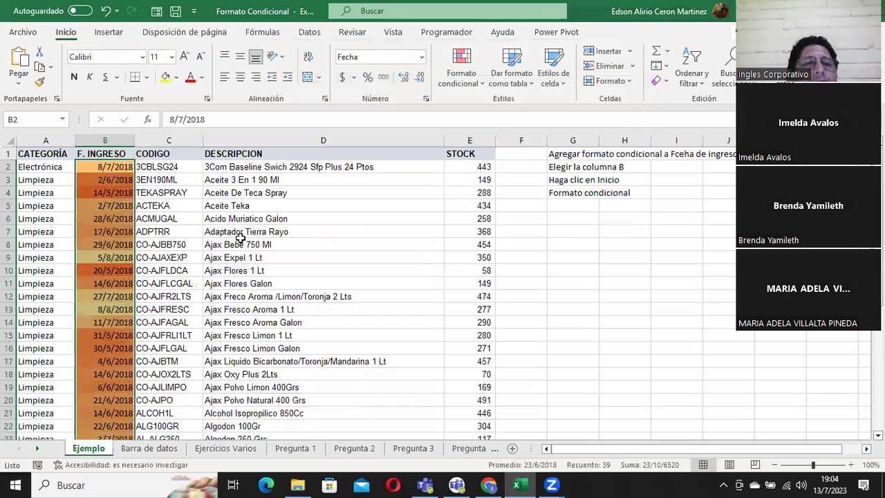
Step: Inspect the shaded dates from B2 down to the last entry, 30/7/2018
{"action": "left_click", "coordinate": [112, 171]}
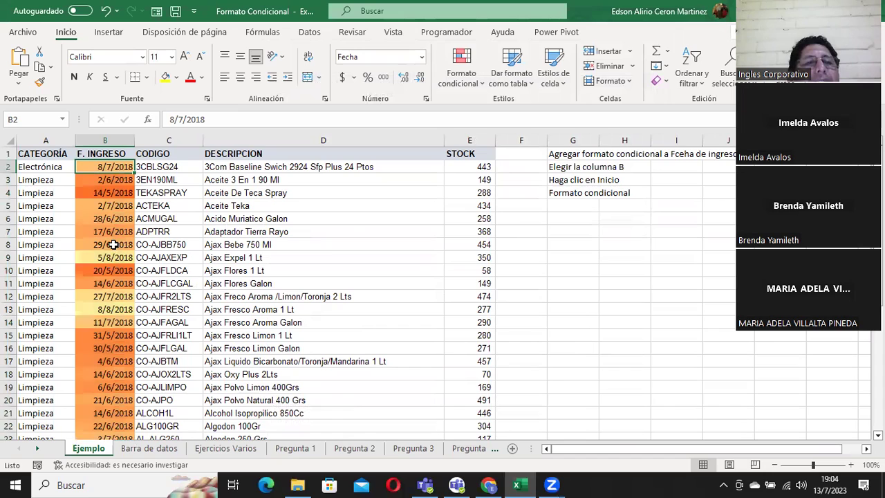
{"action": "left_click", "coordinate": [98, 179]}
{"action": "left_click", "coordinate": [98, 168]}
{"action": "left_click", "coordinate": [105, 257]}
{"action": "left_click", "coordinate": [105, 309]}
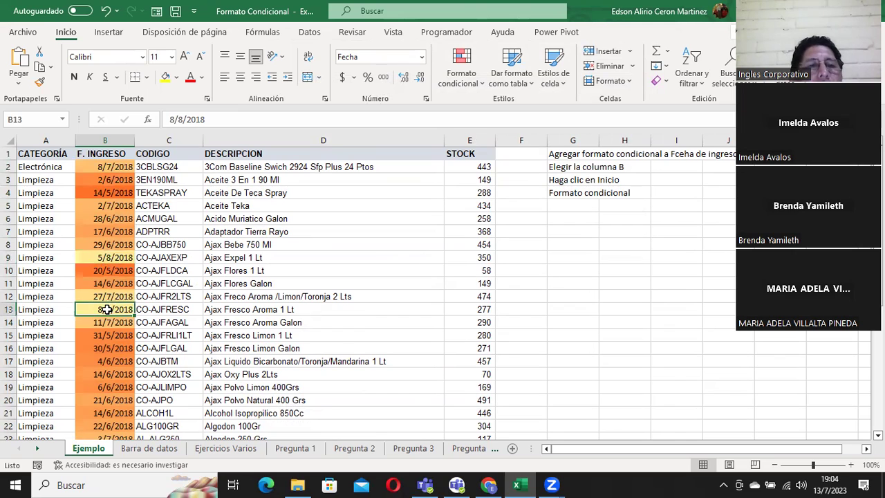
{"action": "scroll", "coordinate": [129, 292], "scroll_direction": "down", "scroll_amount": 1}
{"action": "left_click", "coordinate": [114, 284]}
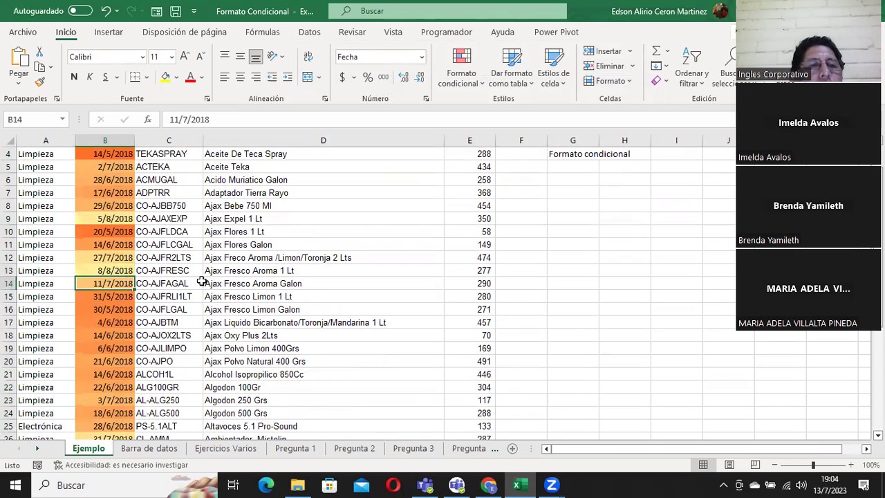
{"action": "scroll", "coordinate": [162, 284], "scroll_direction": "down", "scroll_amount": 1}
{"action": "scroll", "coordinate": [162, 284], "scroll_direction": "down", "scroll_amount": 2}
{"action": "left_click", "coordinate": [125, 282]}
{"action": "left_click", "coordinate": [105, 322]}
{"action": "left_click", "coordinate": [109, 335]}
{"action": "left_click", "coordinate": [108, 361]}
{"action": "scroll", "coordinate": [166, 357], "scroll_direction": "down", "scroll_amount": 1}
{"action": "scroll", "coordinate": [164, 357], "scroll_direction": "down", "scroll_amount": 3}
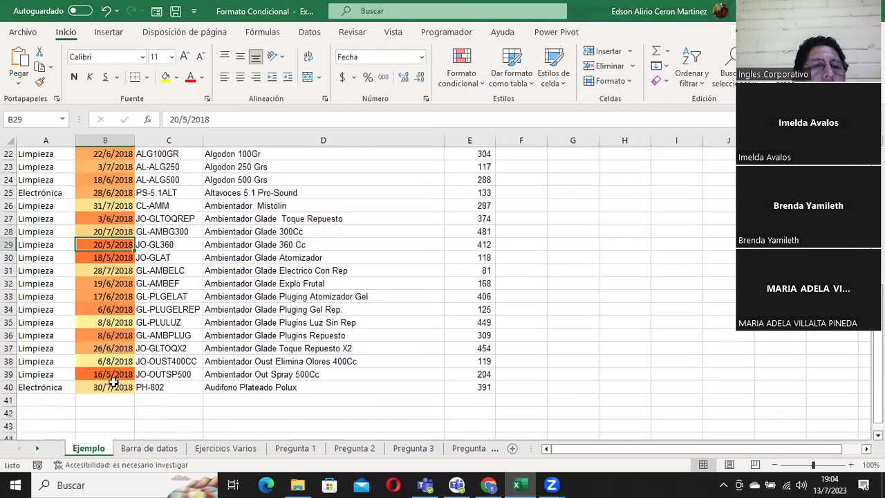
{"action": "left_click", "coordinate": [109, 387]}
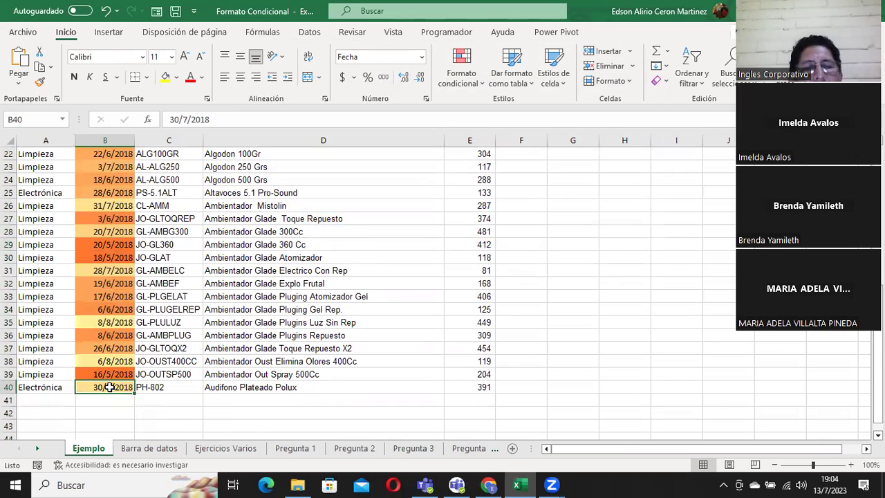
Step: Check the date 5/8/2018, then select the entry dates B2:B40 again
{"action": "scroll", "coordinate": [114, 310], "scroll_direction": "up", "scroll_amount": 1}
{"action": "scroll", "coordinate": [121, 280], "scroll_direction": "up", "scroll_amount": 6}
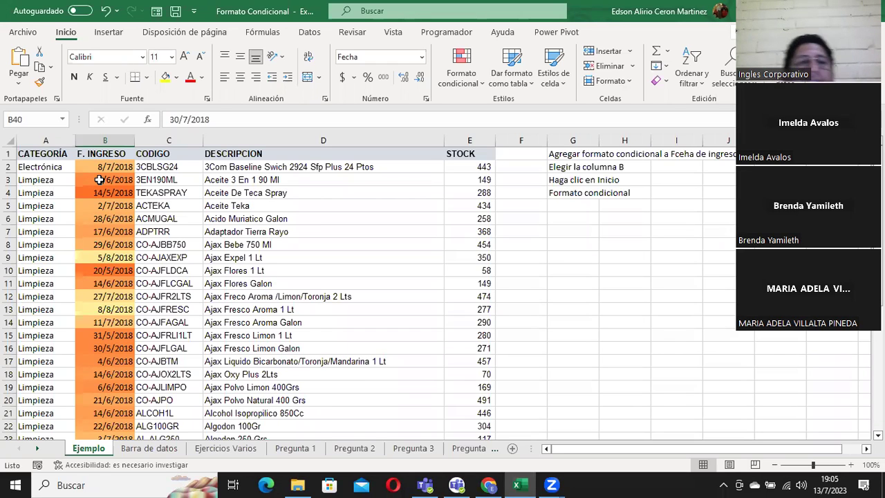
{"action": "left_click", "coordinate": [119, 259]}
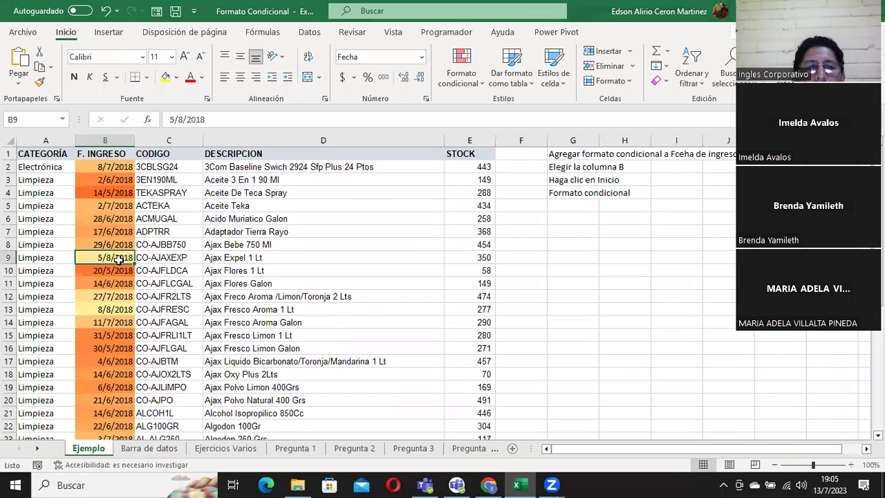
{"action": "mouse_move", "coordinate": [114, 167]}
{"action": "left_mouse_down"}
{"action": "mouse_move", "coordinate": [111, 462]}
{"action": "mouse_move", "coordinate": [102, 418]}
{"action": "left_mouse_up"}
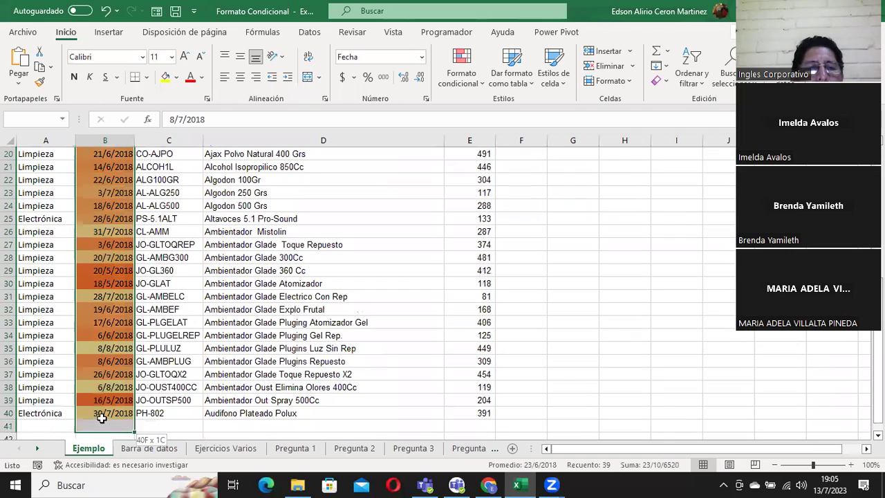
Step: Add a two-colour scale rule: blue for the oldest dates, dark green for the newest
{"action": "left_click", "coordinate": [465, 78]}
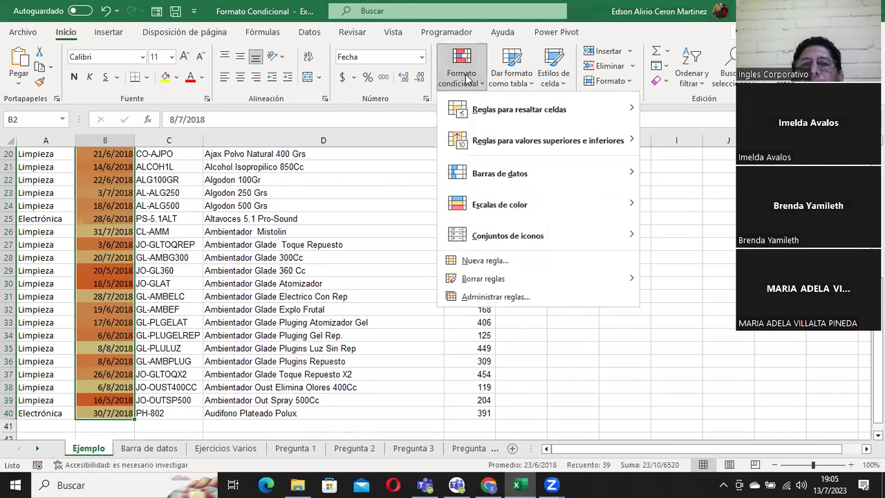
{"action": "left_click", "coordinate": [504, 264]}
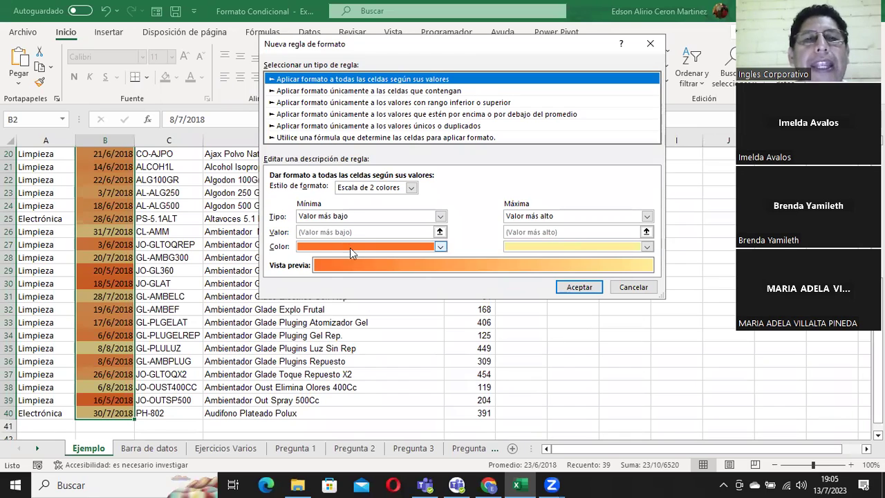
{"action": "left_click", "coordinate": [439, 247]}
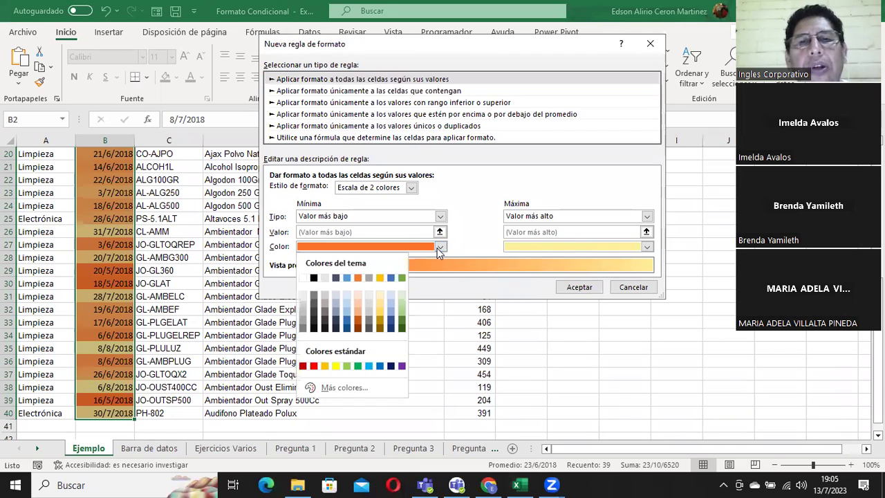
{"action": "left_click", "coordinate": [347, 322]}
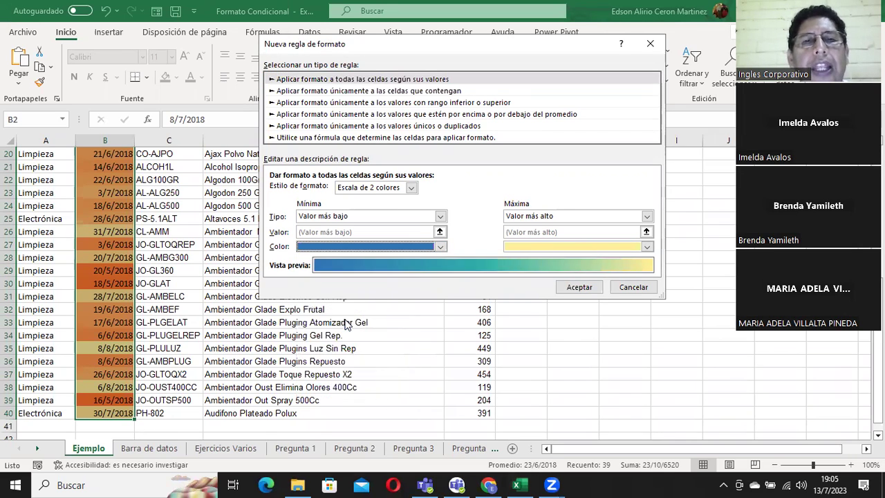
{"action": "left_click", "coordinate": [552, 247]}
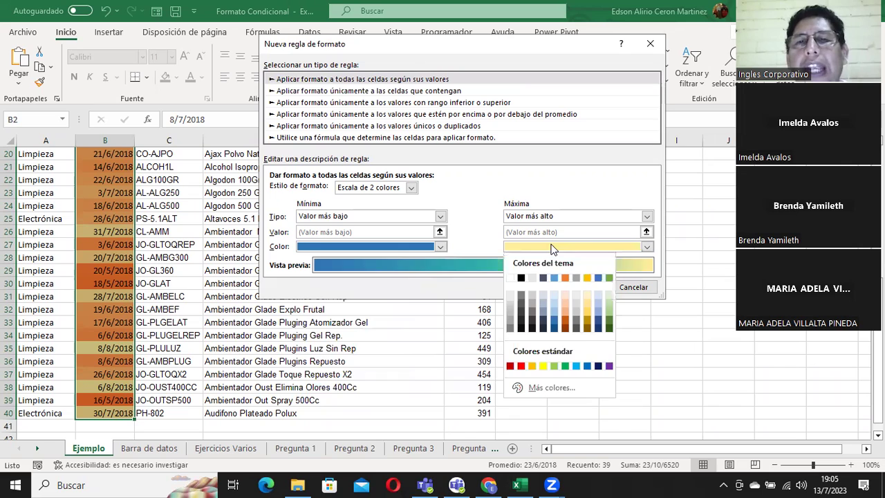
{"action": "left_click", "coordinate": [609, 327]}
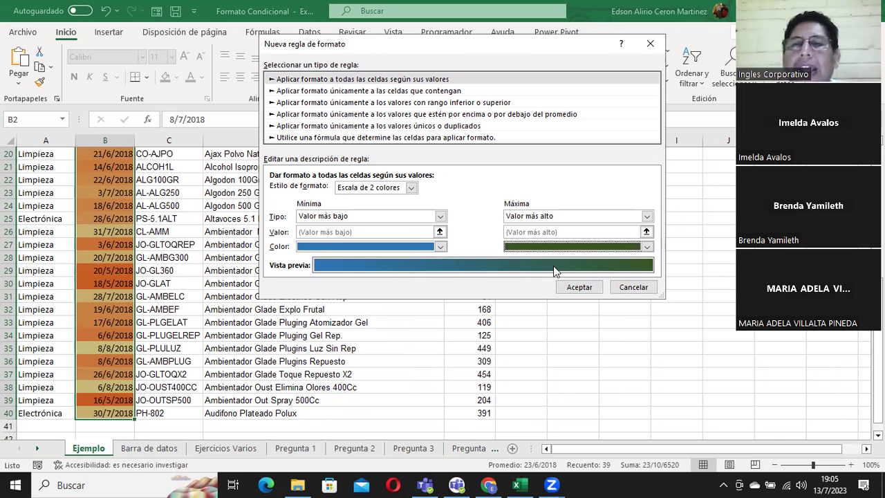
{"action": "left_click", "coordinate": [574, 287]}
Step: Clear the column B selection and select the STOCK values E2:E40
{"action": "scroll", "coordinate": [315, 289], "scroll_direction": "up", "scroll_amount": 3}
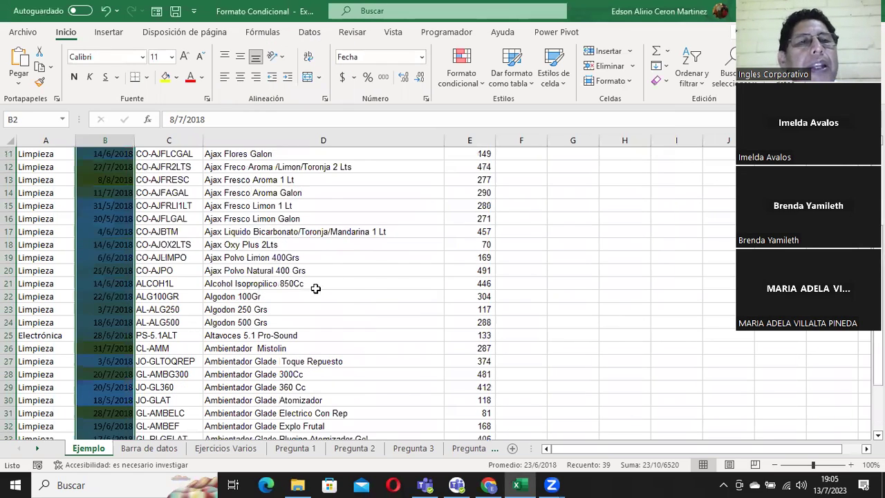
{"action": "left_click", "coordinate": [221, 192]}
{"action": "scroll", "coordinate": [313, 260], "scroll_direction": "up", "scroll_amount": 1}
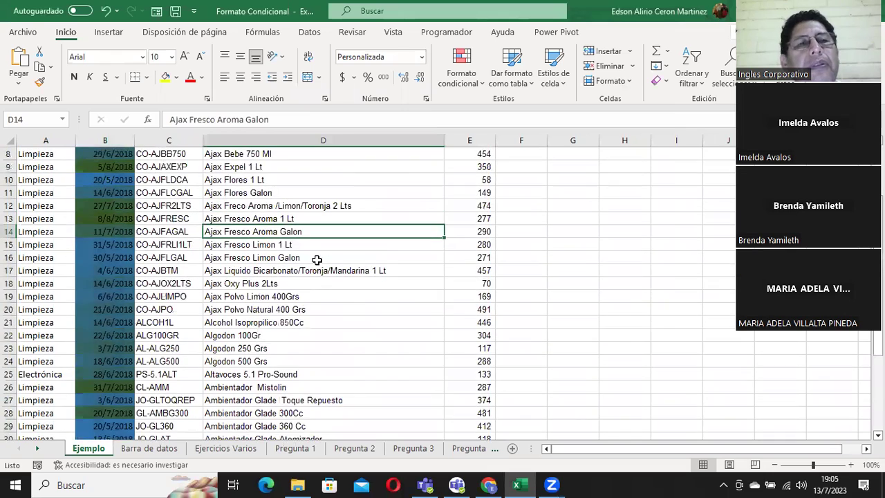
{"action": "scroll", "coordinate": [316, 258], "scroll_direction": "up", "scroll_amount": 3}
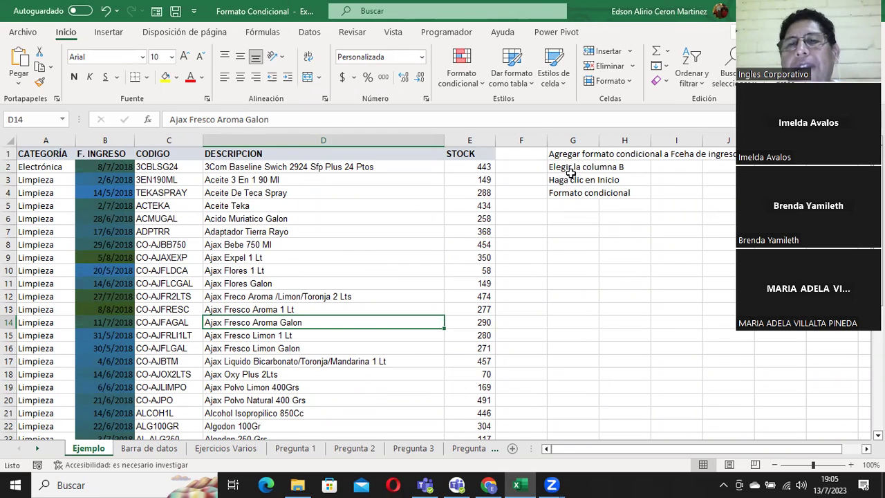
{"action": "left_click", "coordinate": [458, 166]}
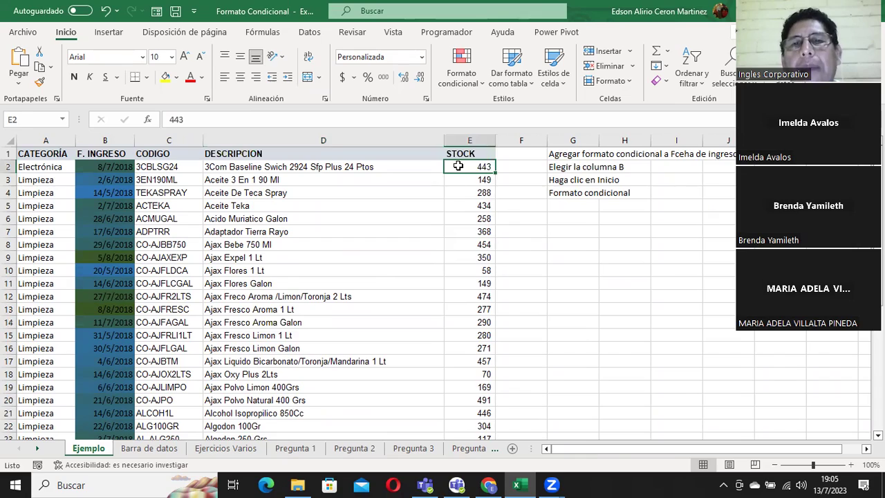
{"action": "left_click_drag", "start_coordinate": [458, 166], "coordinate": [484, 420]}
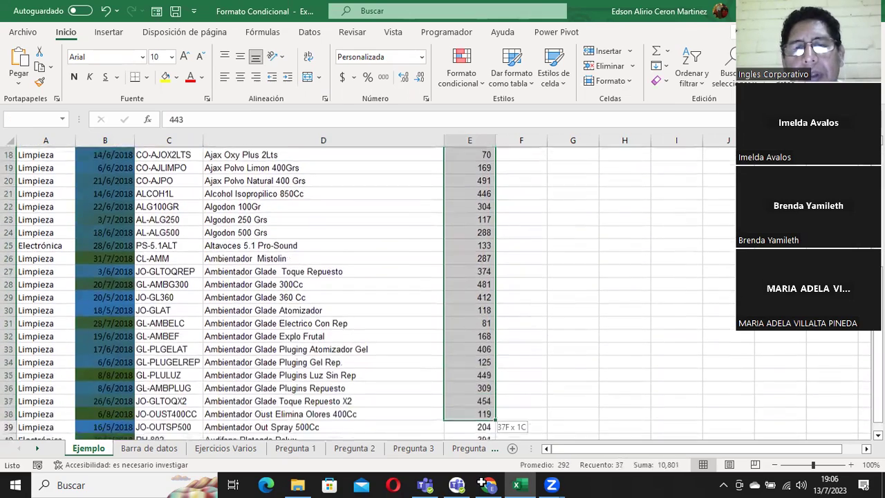
{"action": "left_click_drag", "start_coordinate": [484, 420], "coordinate": [484, 388]}
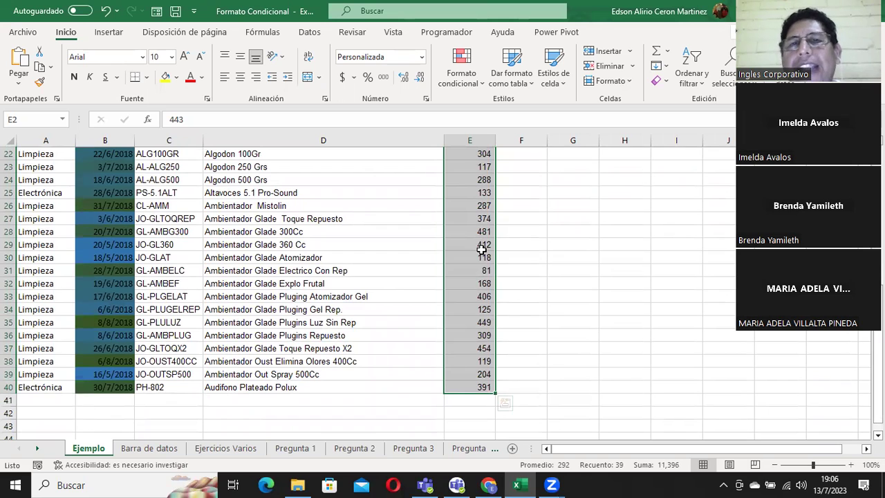
{"action": "scroll", "coordinate": [536, 220], "scroll_direction": "up", "scroll_amount": 5}
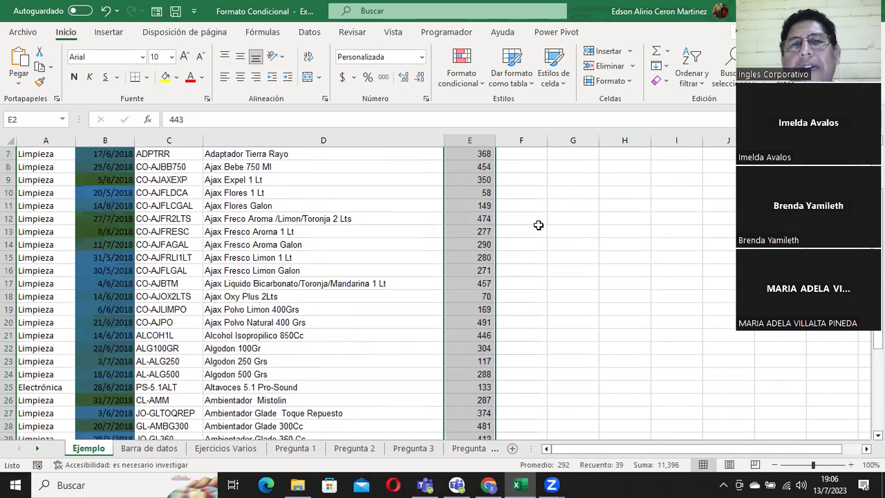
{"action": "scroll", "coordinate": [535, 216], "scroll_direction": "up", "scroll_amount": 2}
Step: Create a three-colour scale rule for STOCK with the midpoint type set to Number 0
{"action": "left_click", "coordinate": [470, 72]}
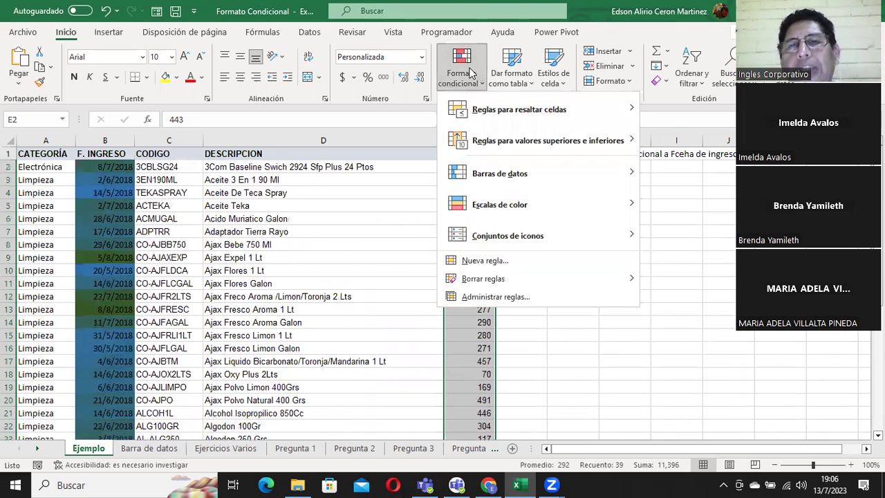
{"action": "left_click", "coordinate": [512, 266]}
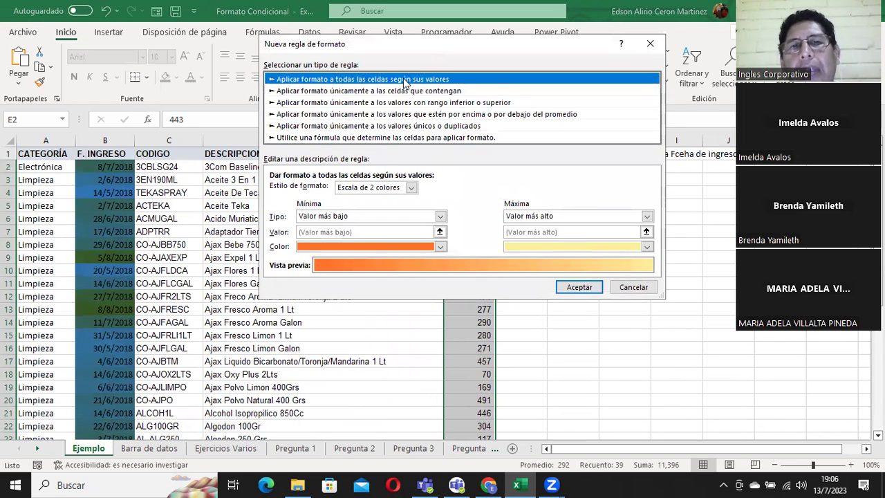
{"action": "left_click", "coordinate": [354, 189]}
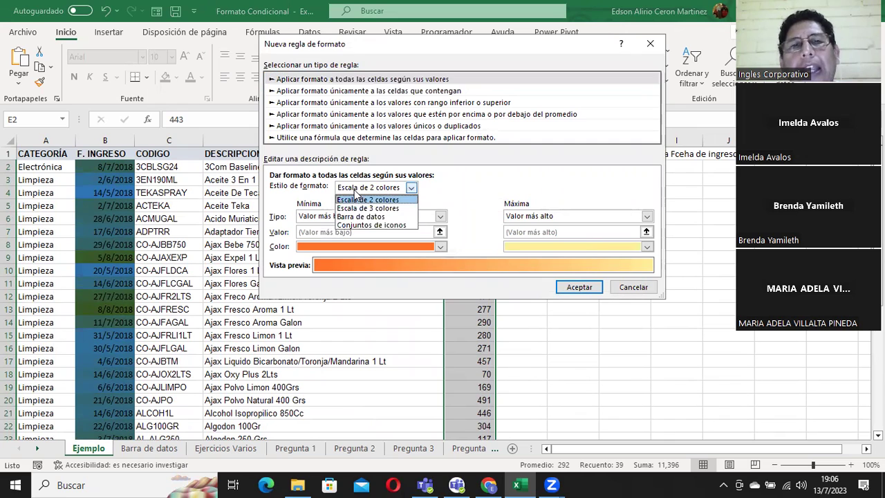
{"action": "left_click", "coordinate": [363, 209]}
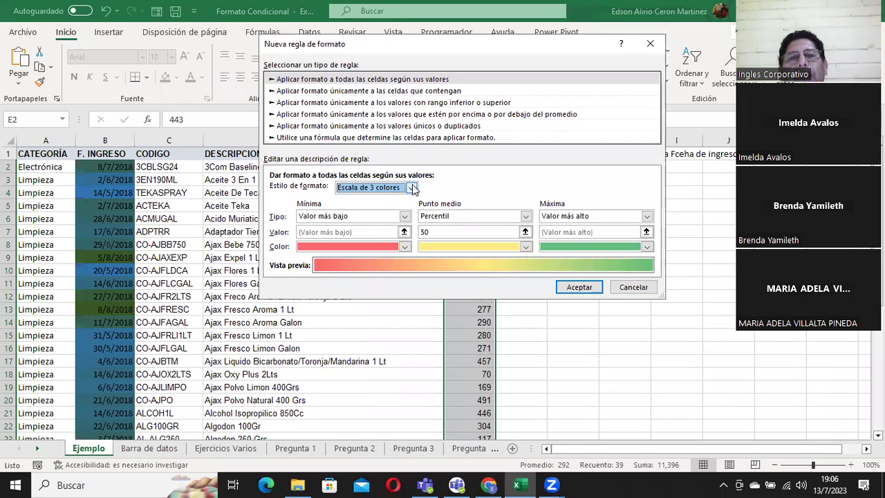
{"action": "left_click", "coordinate": [412, 189]}
{"action": "left_click", "coordinate": [370, 198]}
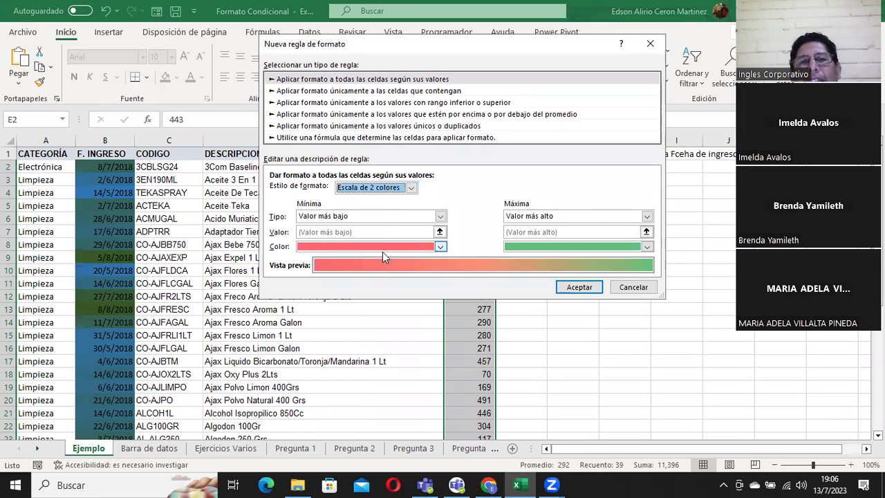
{"action": "left_click", "coordinate": [411, 188]}
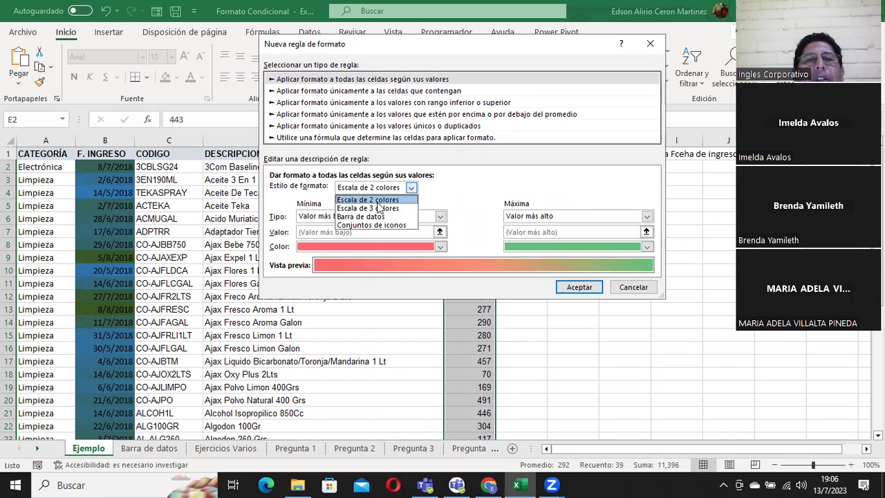
{"action": "left_click", "coordinate": [461, 265]}
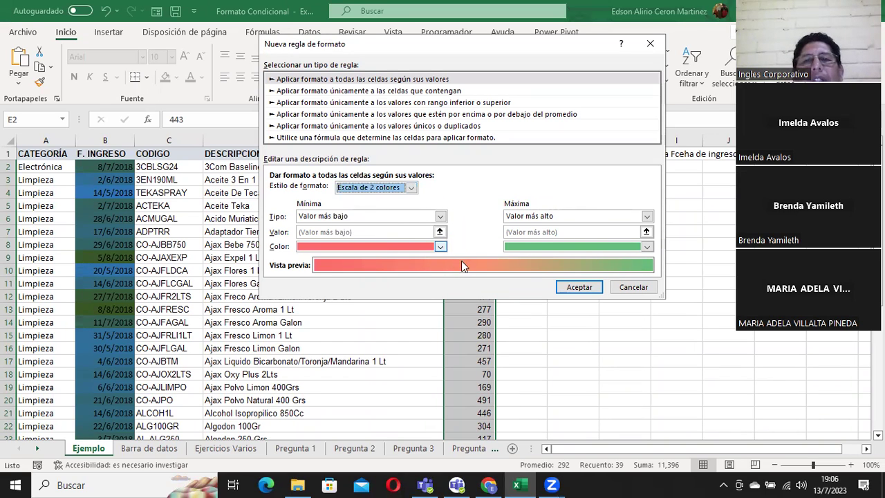
{"action": "left_click", "coordinate": [411, 188]}
{"action": "left_click", "coordinate": [391, 206]}
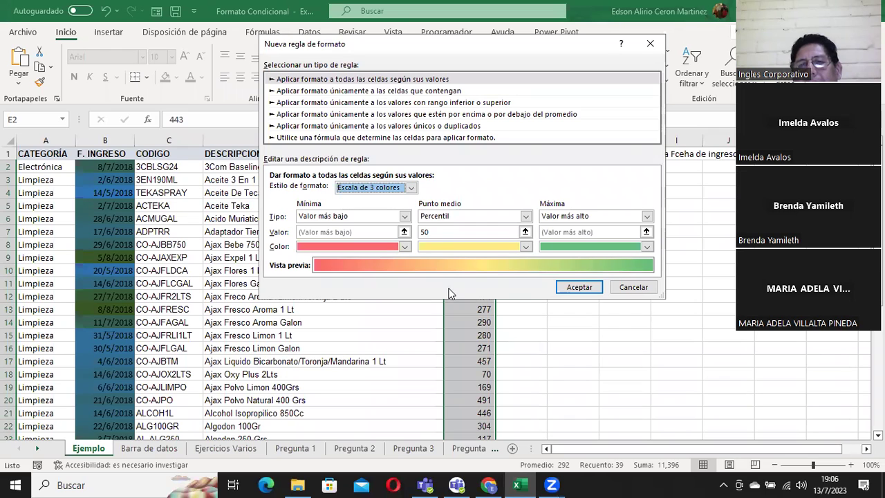
{"action": "left_click", "coordinate": [525, 215]}
{"action": "left_click", "coordinate": [461, 227]}
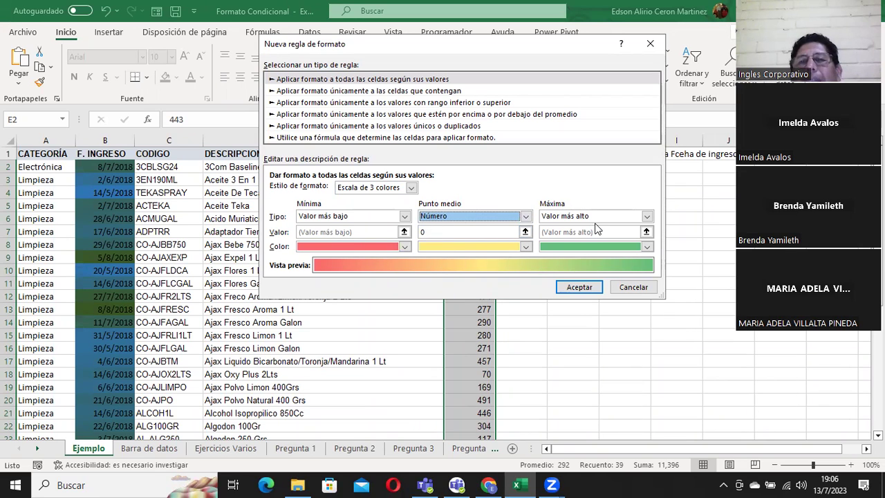
{"action": "left_click", "coordinate": [581, 289]}
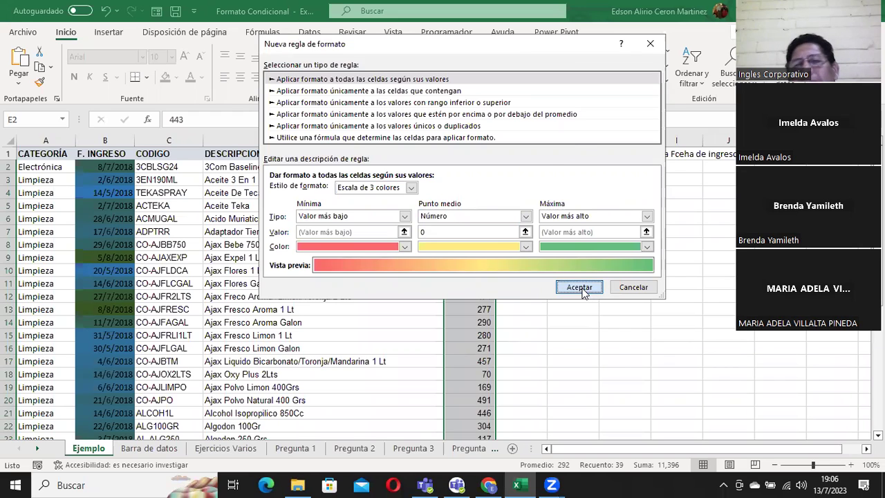
Step: Inspect the shaded STOCK values, from 443 at the top down to the last value, 391
{"action": "left_click", "coordinate": [555, 297]}
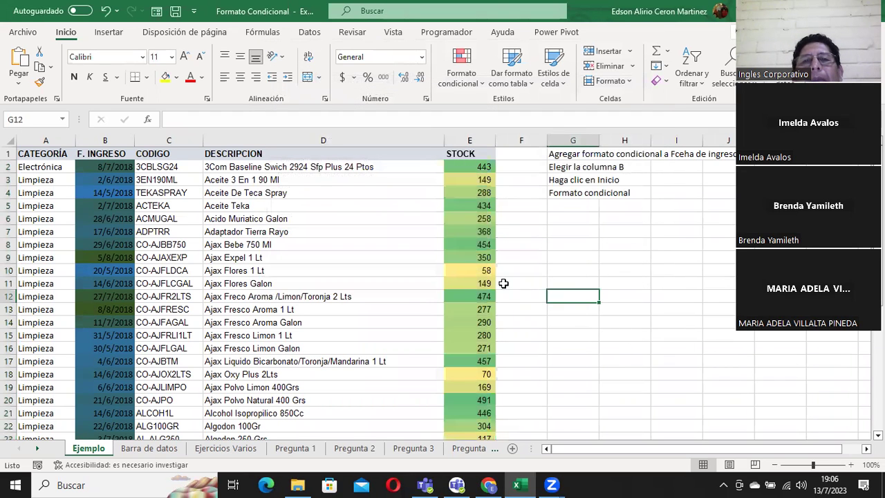
{"action": "left_click", "coordinate": [464, 168]}
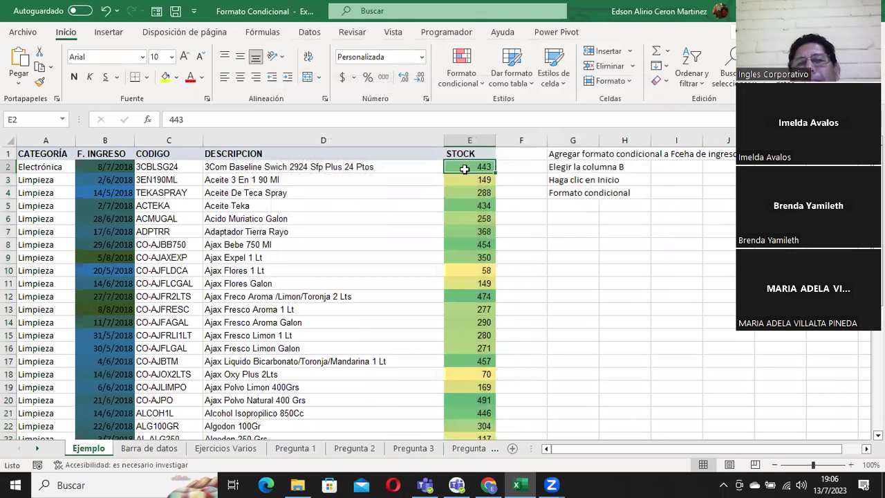
{"action": "scroll", "coordinate": [483, 359], "scroll_direction": "down", "scroll_amount": 3}
{"action": "scroll", "coordinate": [483, 359], "scroll_direction": "down", "scroll_amount": 1}
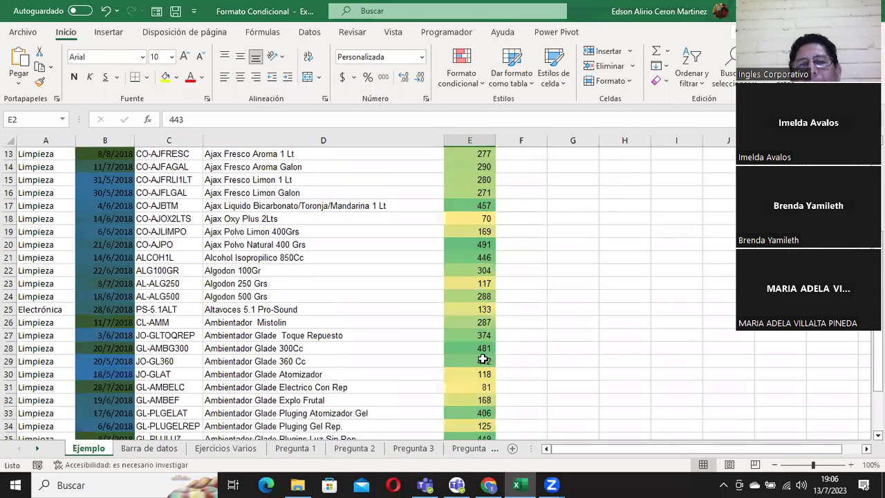
{"action": "scroll", "coordinate": [482, 359], "scroll_direction": "down", "scroll_amount": 2}
{"action": "scroll", "coordinate": [481, 358], "scroll_direction": "down", "scroll_amount": 2}
{"action": "left_click", "coordinate": [468, 348]}
{"action": "scroll", "coordinate": [469, 348], "scroll_direction": "up", "scroll_amount": 4}
{"action": "scroll", "coordinate": [469, 348], "scroll_direction": "up", "scroll_amount": 4}
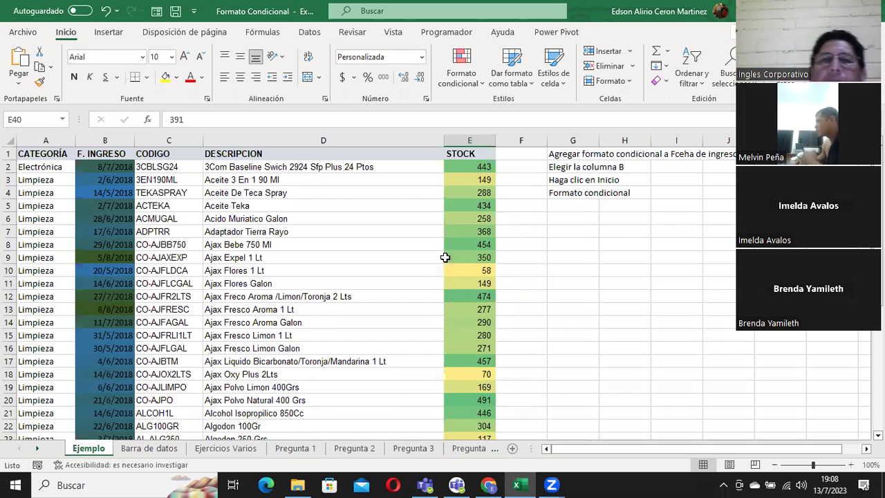
Step: Select E2:E40 and delete both colour-scale rules in Manage Rules
{"action": "left_click", "coordinate": [478, 168]}
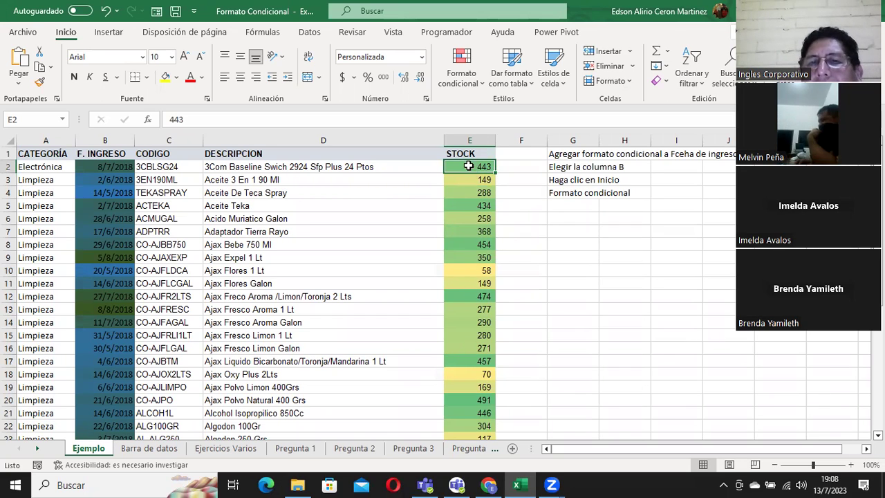
{"action": "left_click_drag", "start_coordinate": [467, 173], "coordinate": [493, 419]}
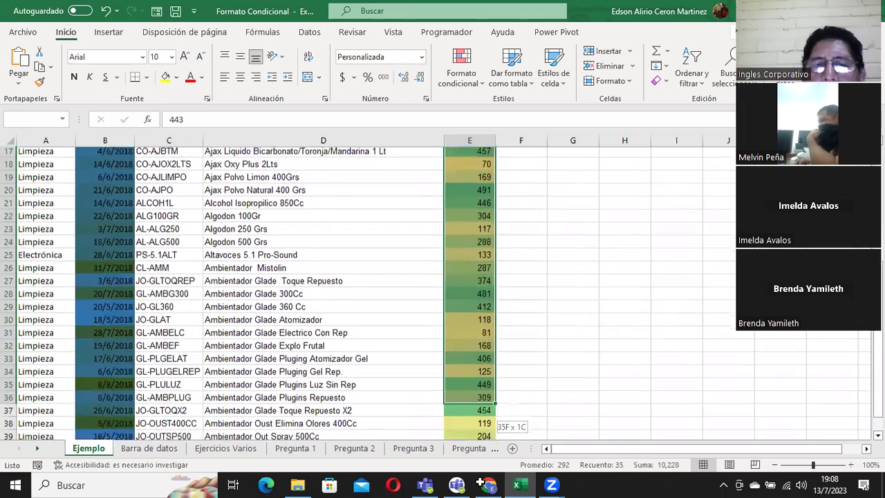
{"action": "left_click", "coordinate": [462, 77]}
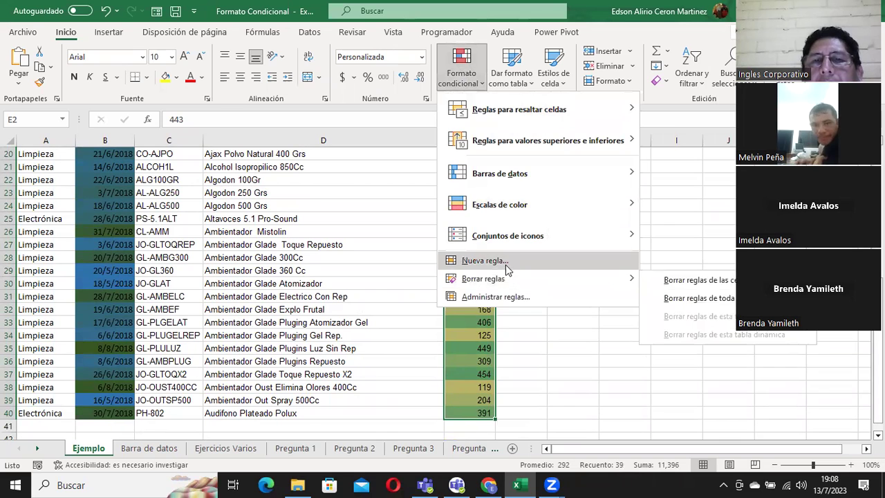
{"action": "left_click", "coordinate": [498, 296]}
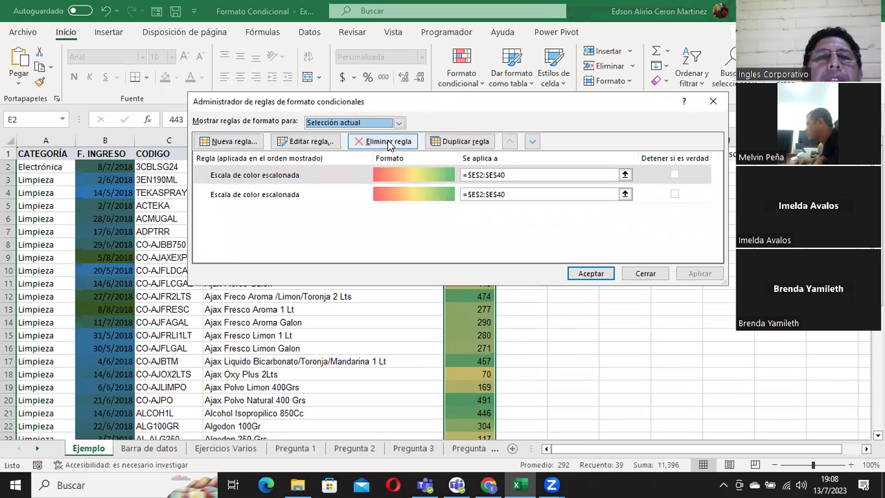
{"action": "left_click", "coordinate": [385, 141]}
{"action": "left_click", "coordinate": [401, 141]}
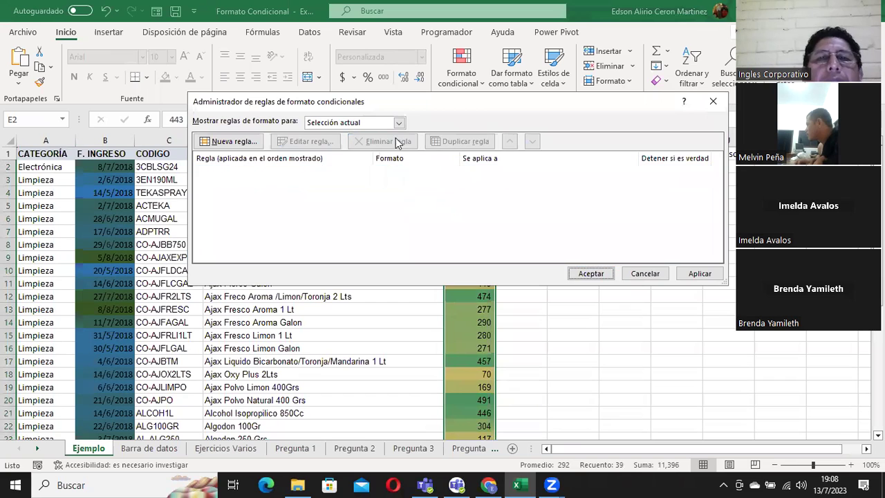
{"action": "left_click", "coordinate": [591, 274]}
Step: Reselect the stock values from E2 down to E40
{"action": "left_click", "coordinate": [250, 297]}
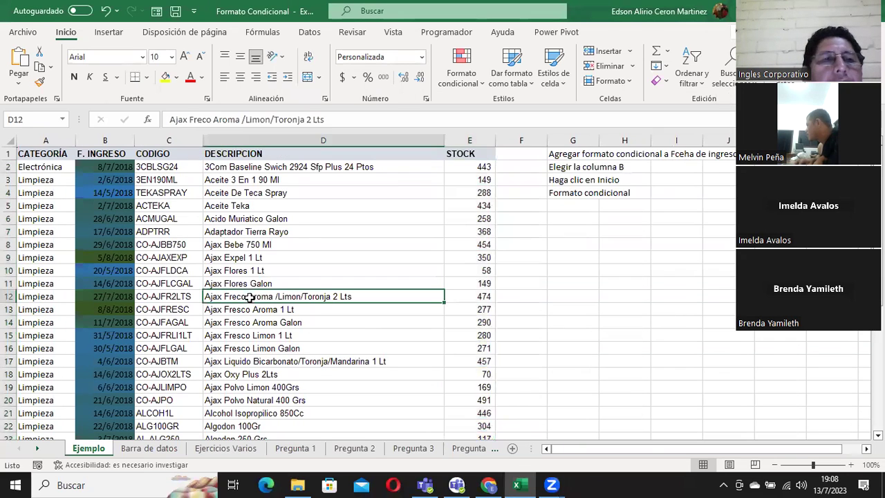
{"action": "left_click", "coordinate": [121, 169]}
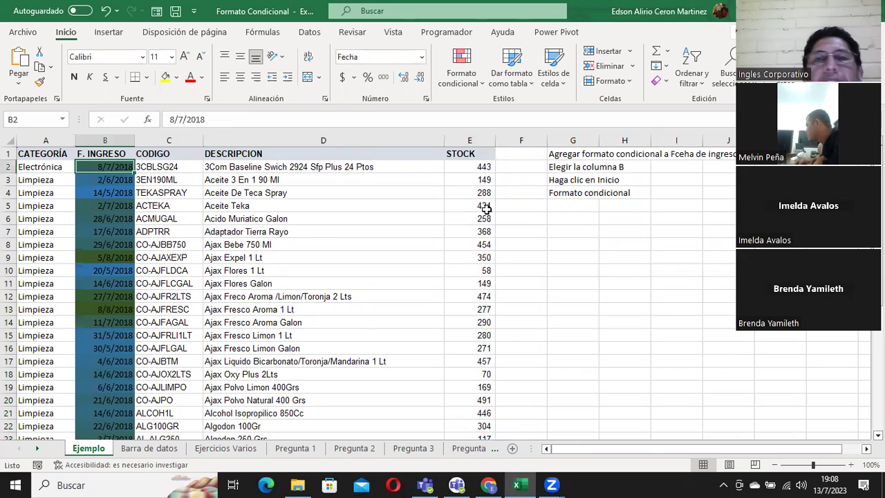
{"action": "left_click_drag", "start_coordinate": [470, 166], "coordinate": [488, 422]}
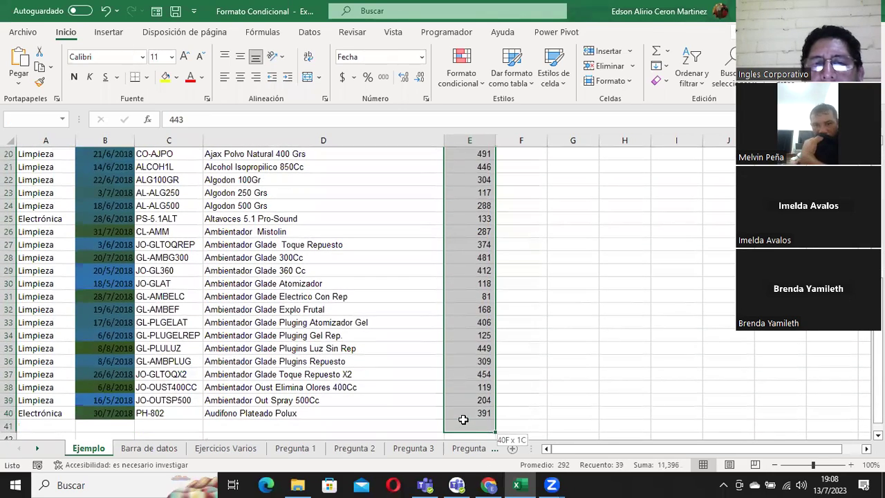
{"action": "left_click_drag", "start_coordinate": [488, 424], "coordinate": [462, 413]}
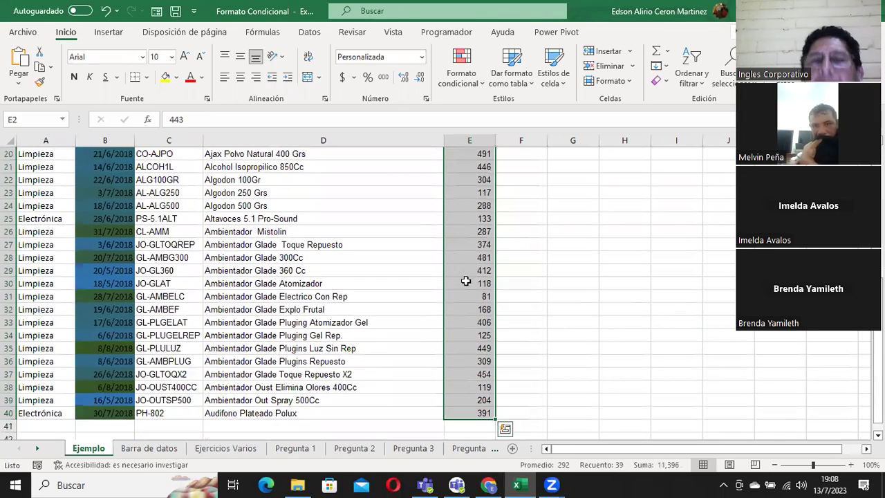
Step: Apply a three-colour scale rule to E2:E40, keeping the 50th-percentile midpoint
{"action": "left_click", "coordinate": [456, 65]}
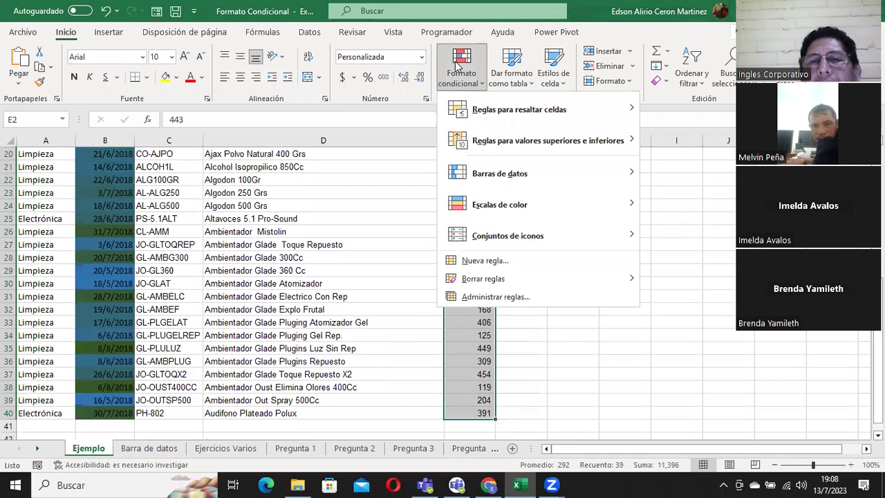
{"action": "left_click", "coordinate": [501, 260]}
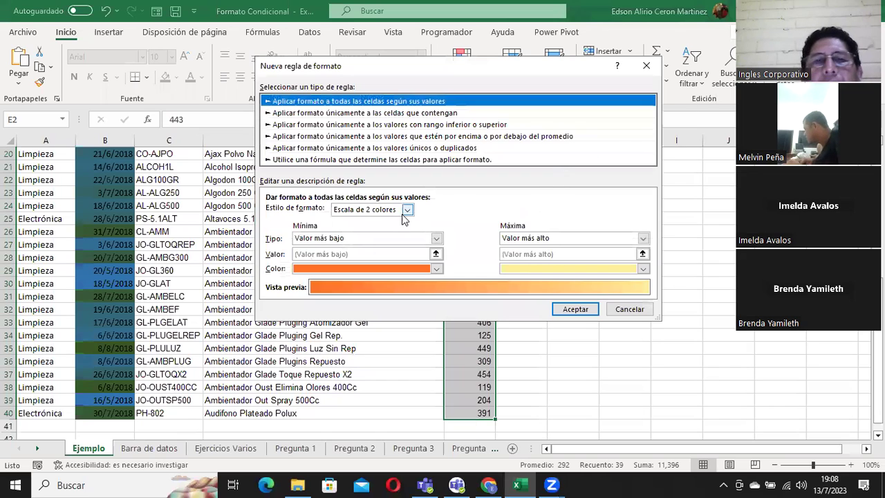
{"action": "left_click", "coordinate": [363, 211]}
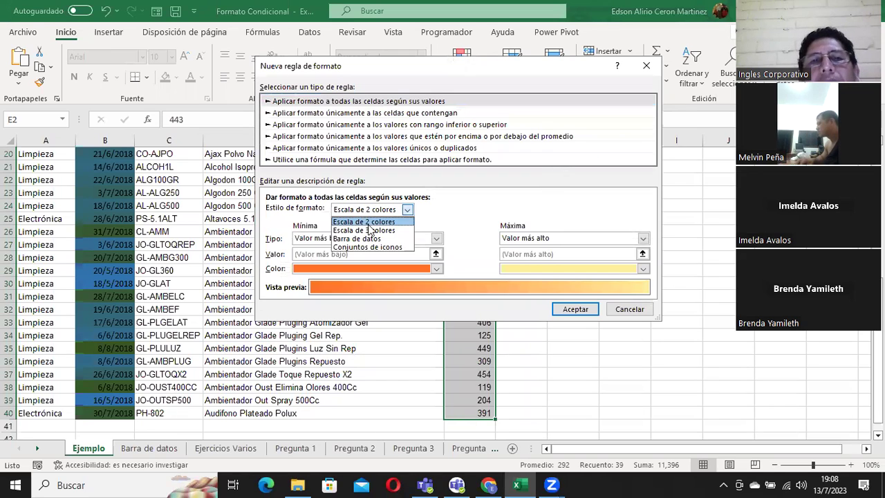
{"action": "left_click", "coordinate": [372, 230]}
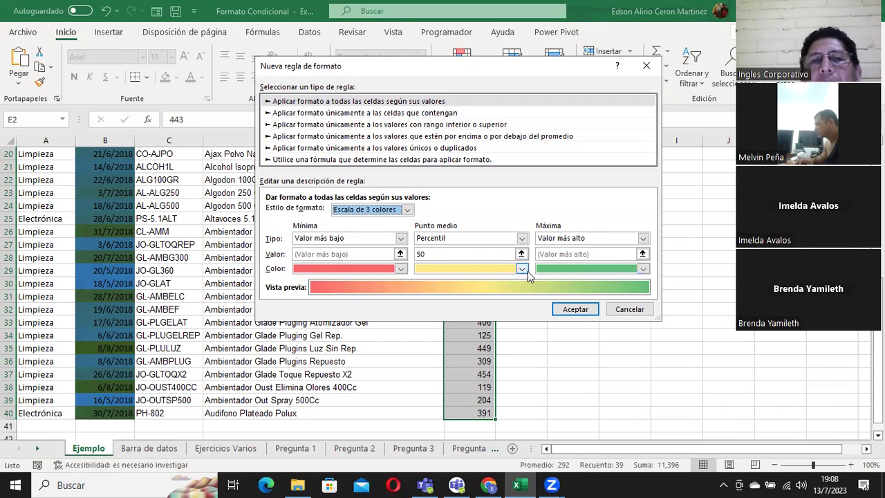
{"action": "left_click", "coordinate": [427, 253]}
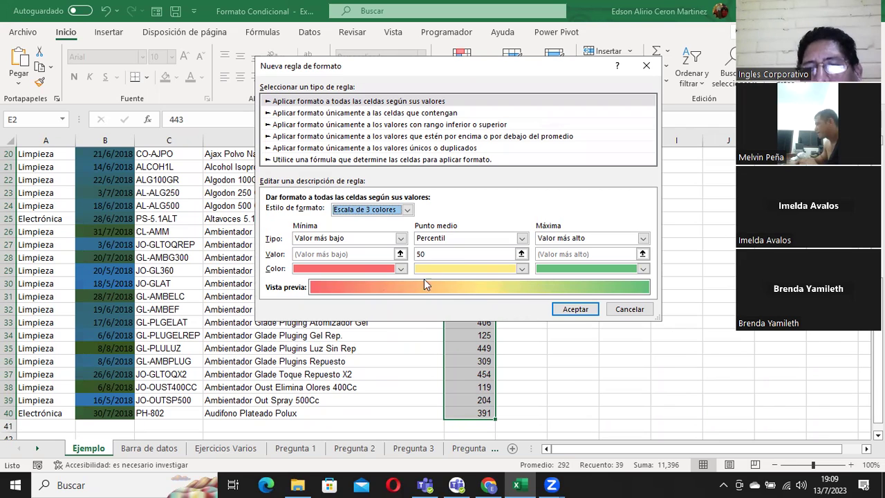
{"action": "left_click", "coordinate": [578, 310]}
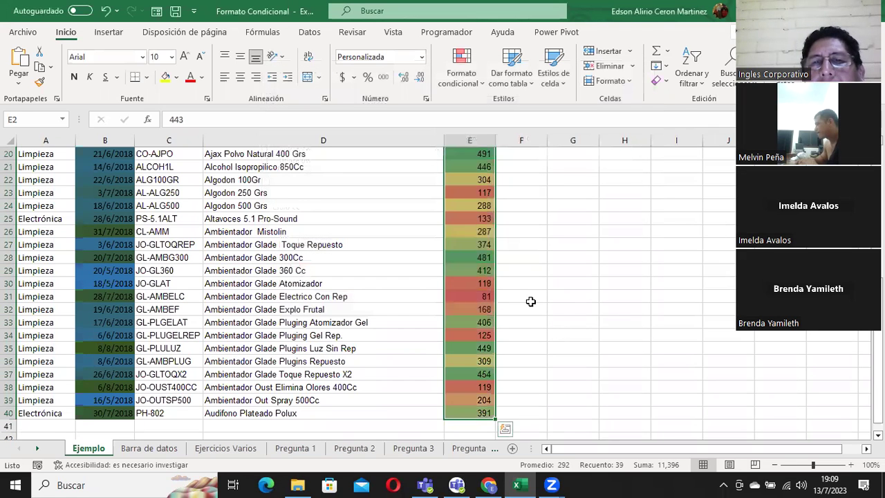
{"action": "left_click", "coordinate": [476, 285]}
{"action": "left_click", "coordinate": [469, 297]}
{"action": "left_click", "coordinate": [472, 309]}
{"action": "left_click", "coordinate": [471, 321]}
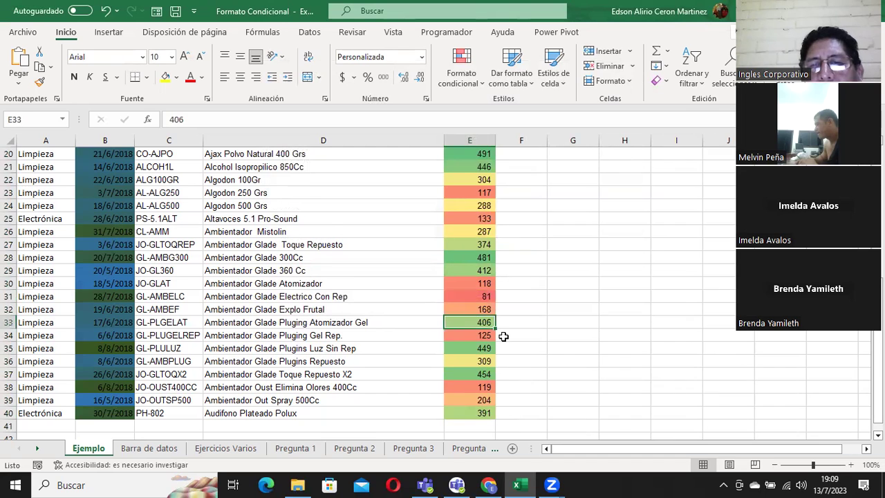
{"action": "scroll", "coordinate": [498, 339], "scroll_direction": "down", "scroll_amount": 1}
{"action": "left_click", "coordinate": [478, 374]}
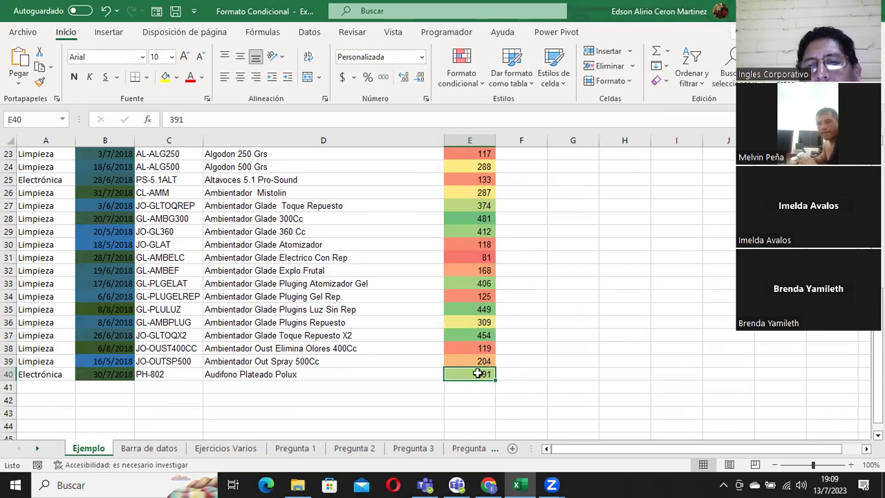
{"action": "left_click", "coordinate": [478, 335]}
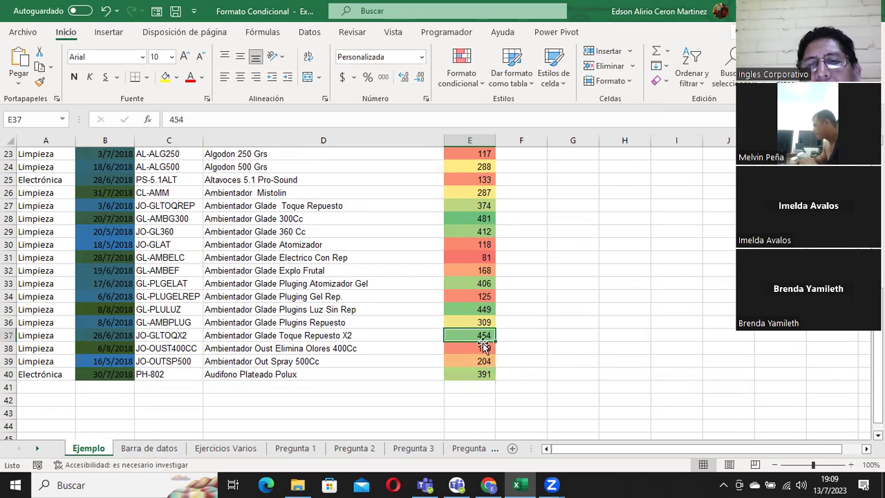
{"action": "left_click", "coordinate": [472, 309]}
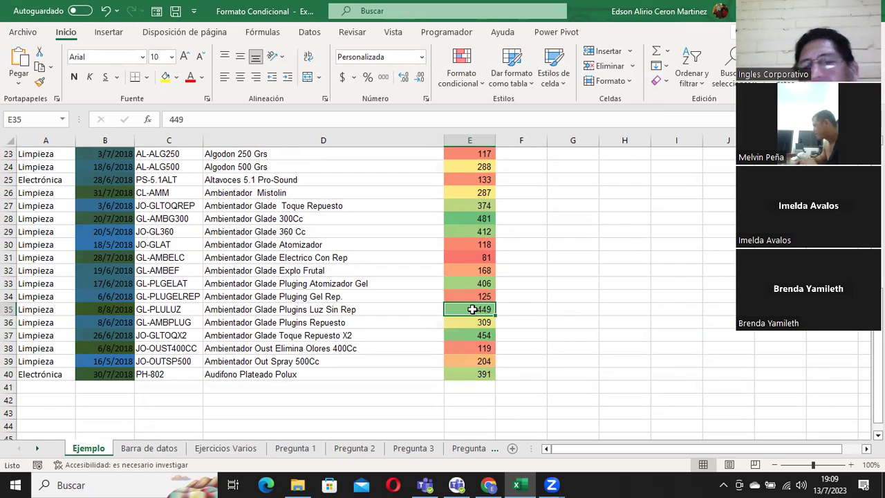
{"action": "left_click", "coordinate": [461, 220]}
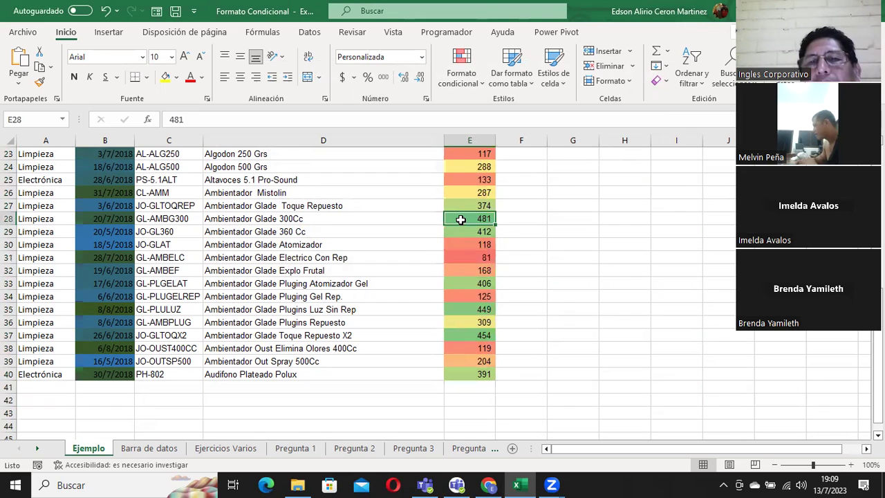
{"action": "left_click", "coordinate": [460, 205]}
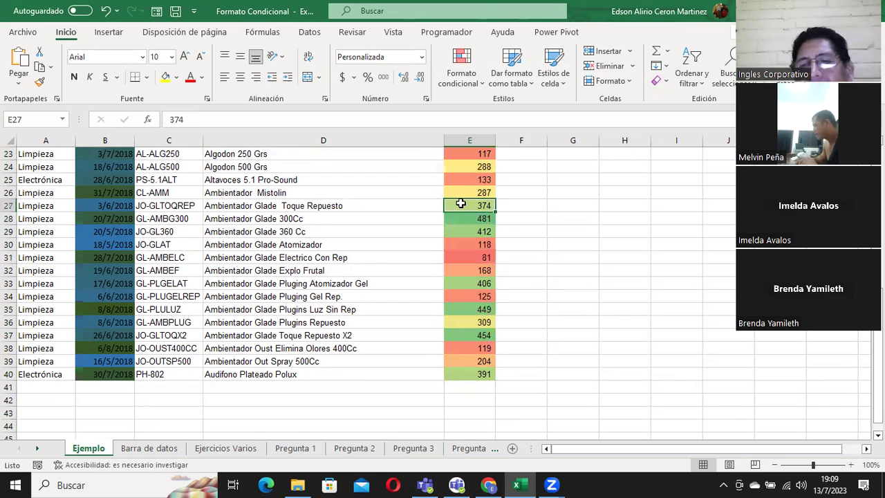
{"action": "scroll", "coordinate": [528, 277], "scroll_direction": "up", "scroll_amount": 4}
{"action": "scroll", "coordinate": [528, 270], "scroll_direction": "up", "scroll_amount": 4}
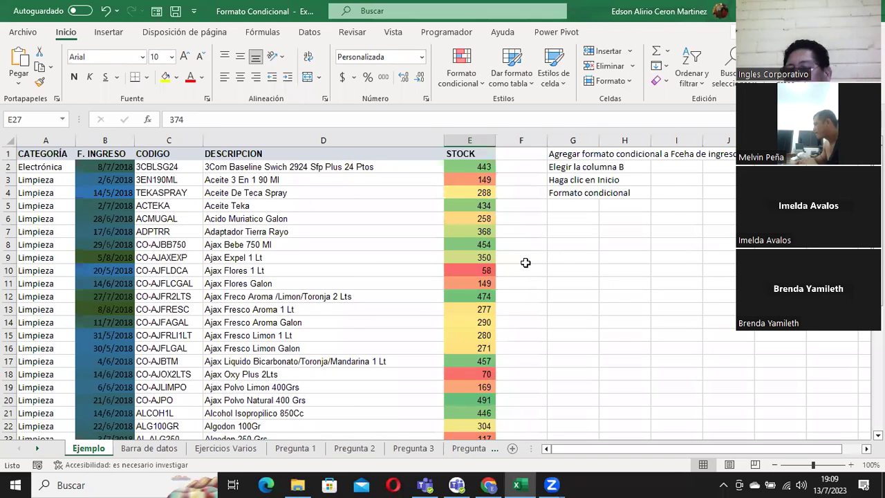
{"action": "left_click", "coordinate": [479, 178]}
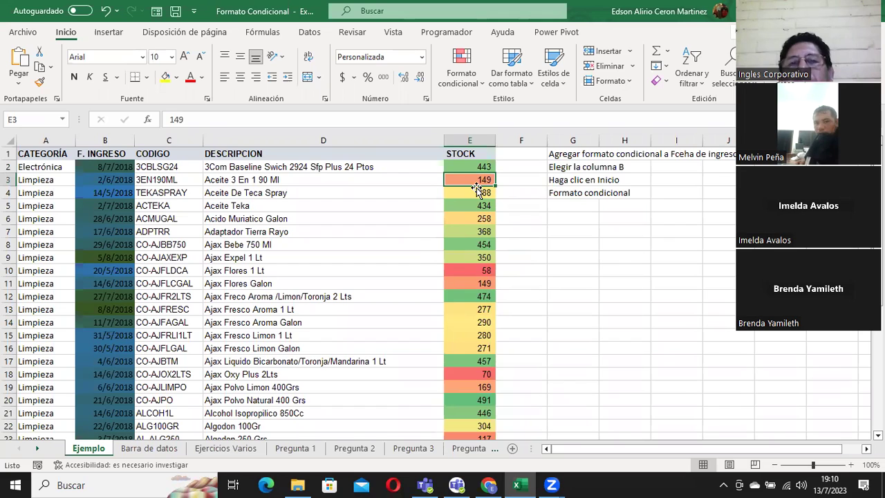
{"action": "left_click", "coordinate": [477, 278]}
{"action": "left_click", "coordinate": [475, 270]}
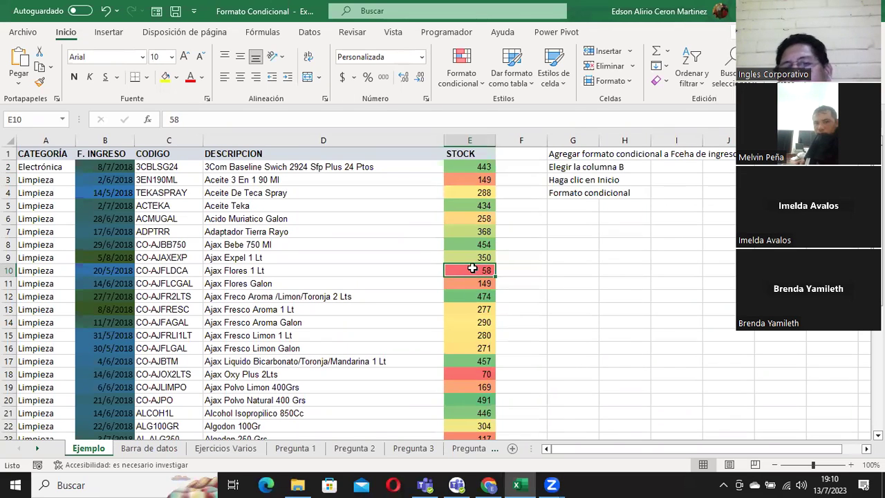
{"action": "left_click", "coordinate": [454, 179]}
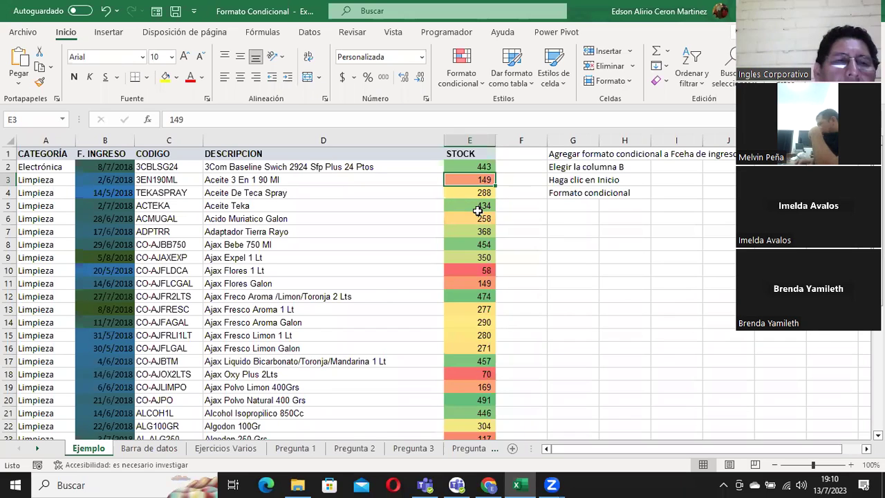
Step: Go to the Barra de datos sheet and select the STOCK values from E2 down with Ctrl+Shift+Down
{"action": "left_click", "coordinate": [155, 449]}
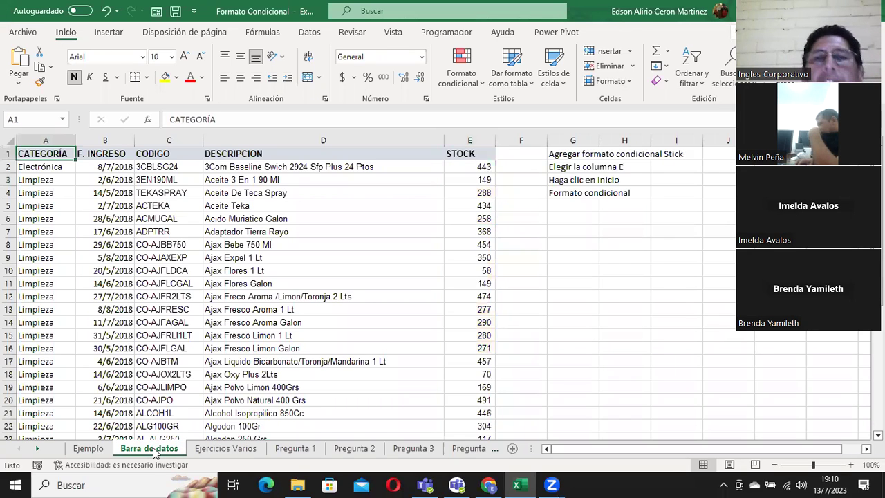
{"action": "left_click", "coordinate": [458, 167]}
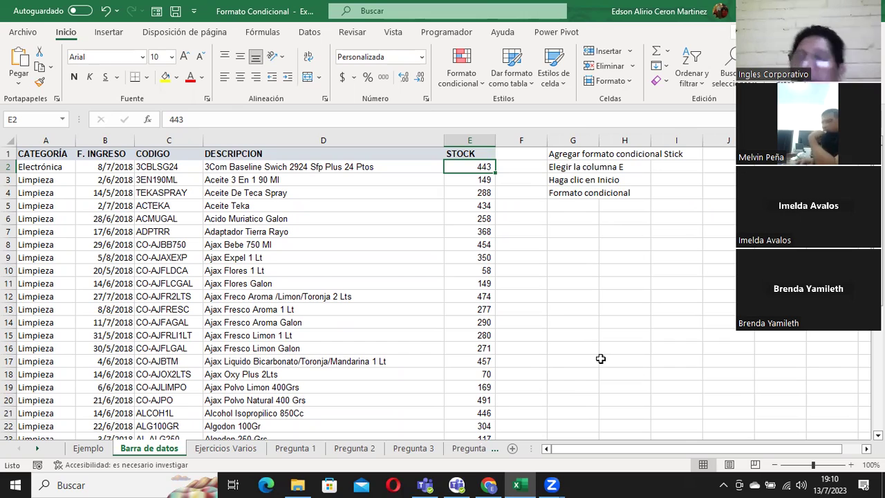
{"action": "key", "text": "ctrl+shift+Down"}
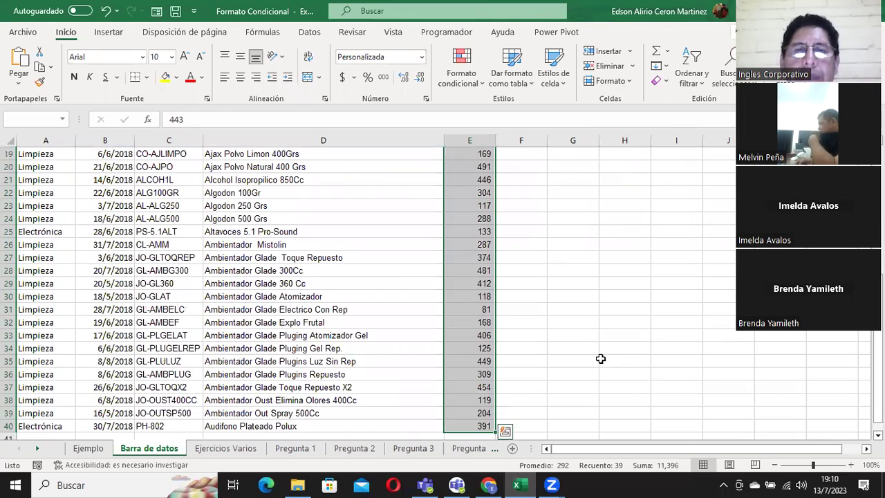
{"action": "scroll", "coordinate": [636, 346], "scroll_direction": "up", "scroll_amount": 5}
{"action": "scroll", "coordinate": [640, 338], "scroll_direction": "up", "scroll_amount": 1}
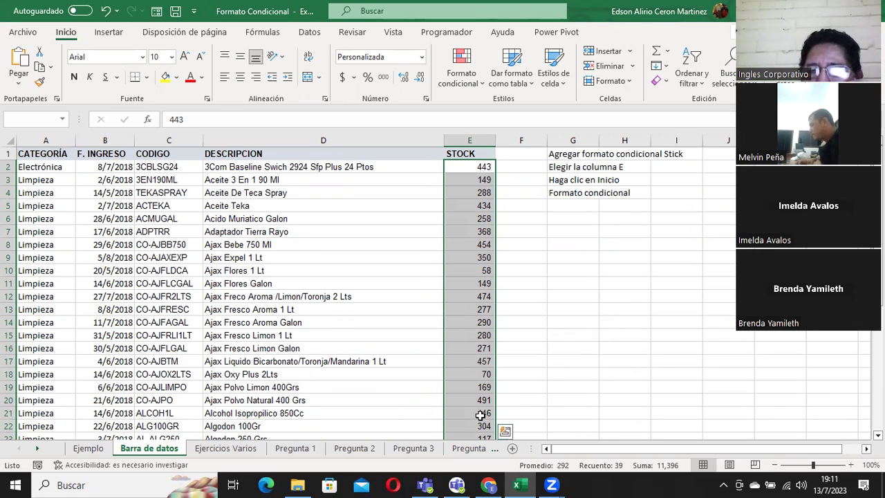
Step: Start a new formatting rule, then cancel it unfinished
{"action": "left_click", "coordinate": [464, 72]}
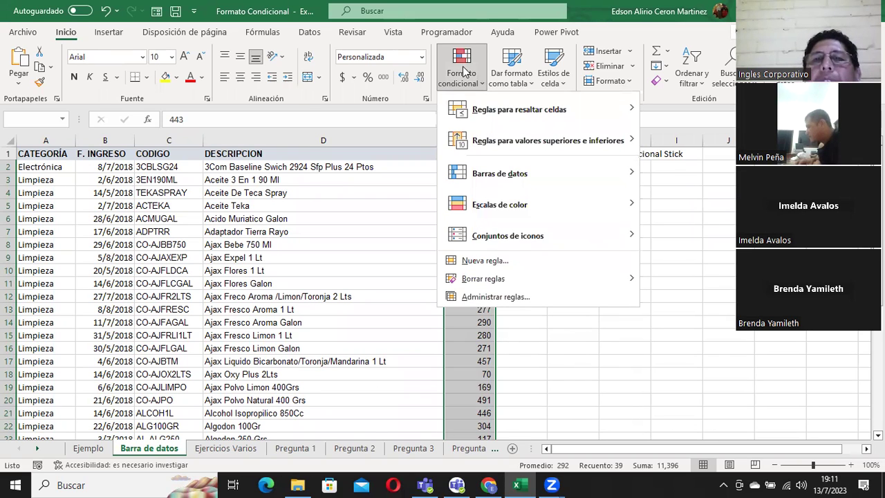
{"action": "left_click", "coordinate": [486, 261]}
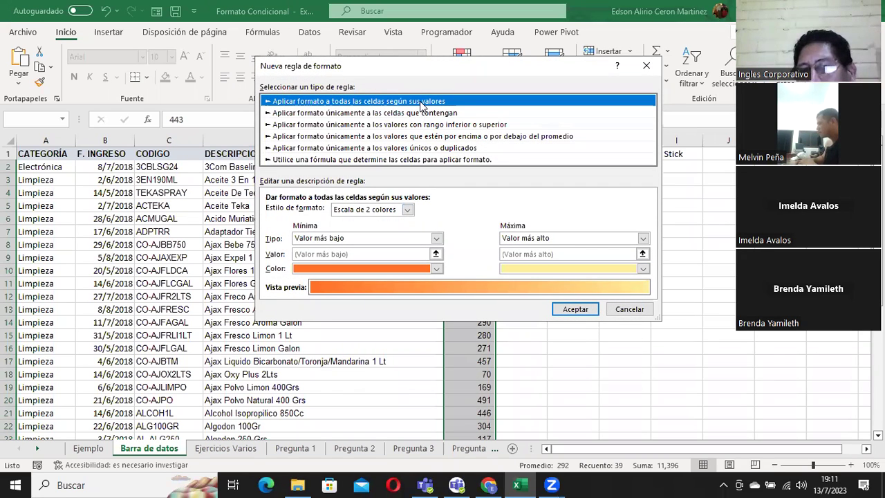
{"action": "left_click", "coordinate": [630, 309]}
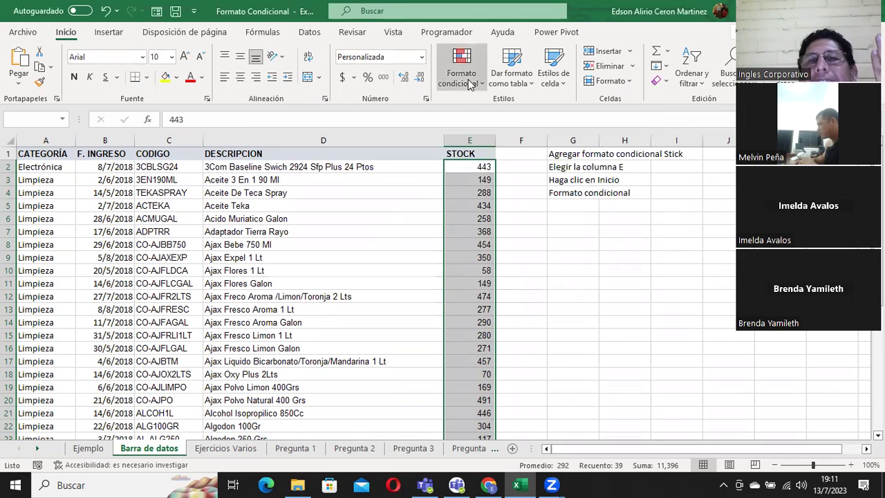
Step: Add a Data Bar rule to the selected STOCK values
{"action": "left_click", "coordinate": [470, 84]}
{"action": "mouse_move", "coordinate": [526, 173]}
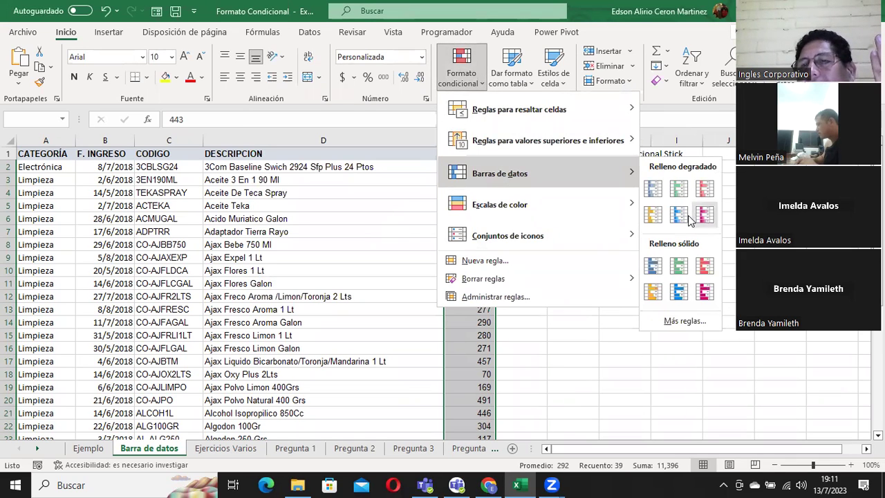
{"action": "left_click", "coordinate": [503, 261]}
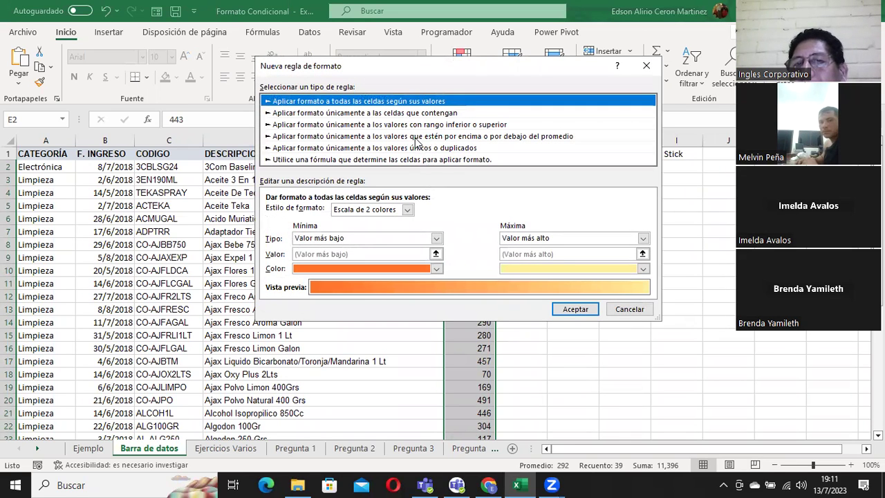
{"action": "left_click", "coordinate": [407, 209]}
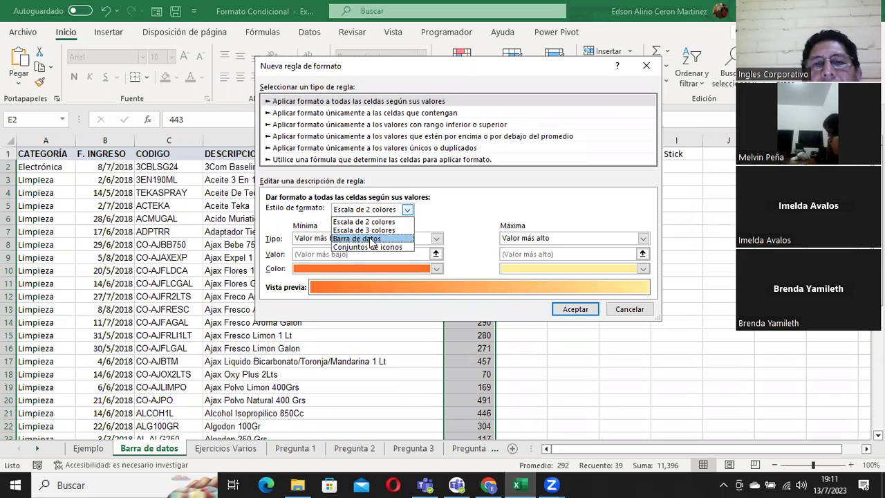
{"action": "left_click", "coordinate": [361, 239]}
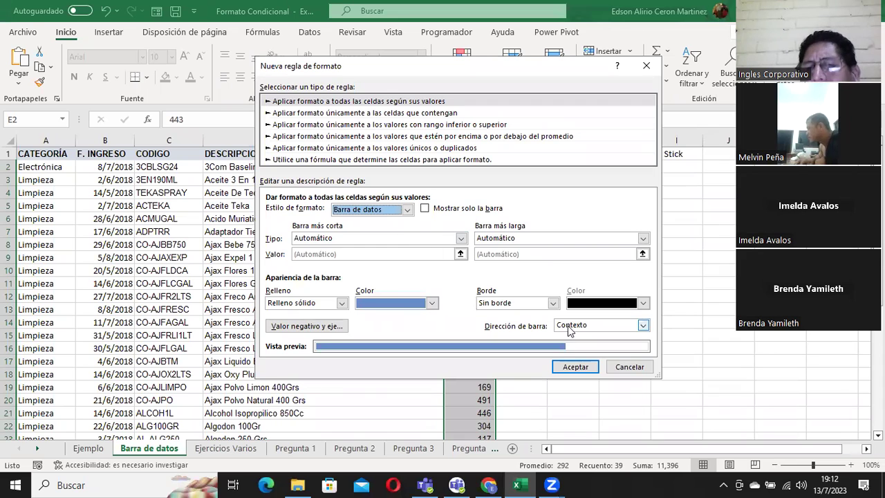
{"action": "left_click", "coordinate": [581, 367]}
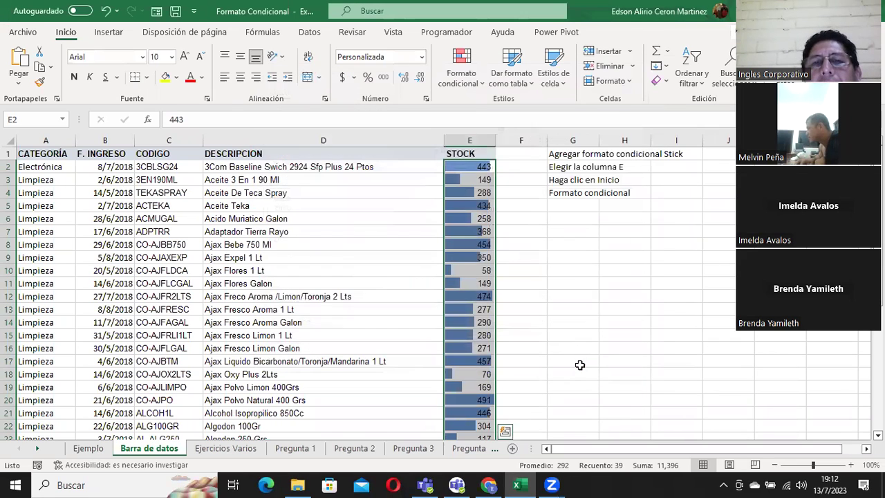
{"action": "left_click", "coordinate": [534, 238]}
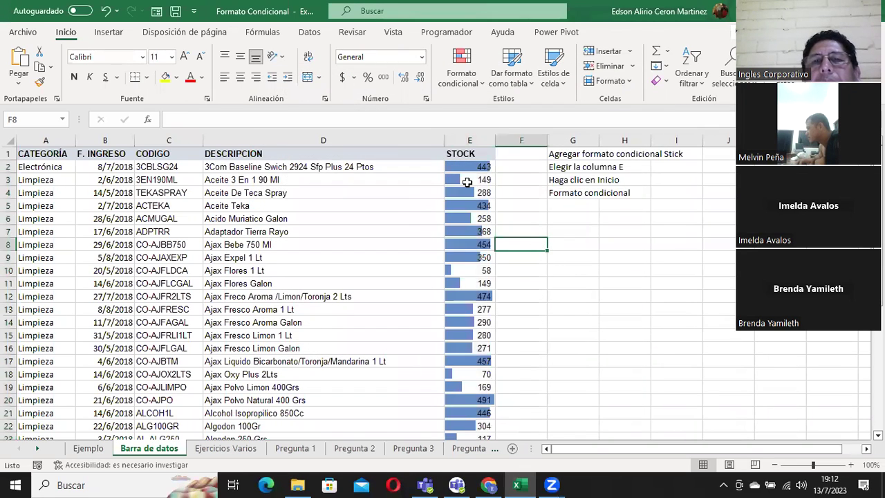
{"action": "left_click", "coordinate": [458, 171]}
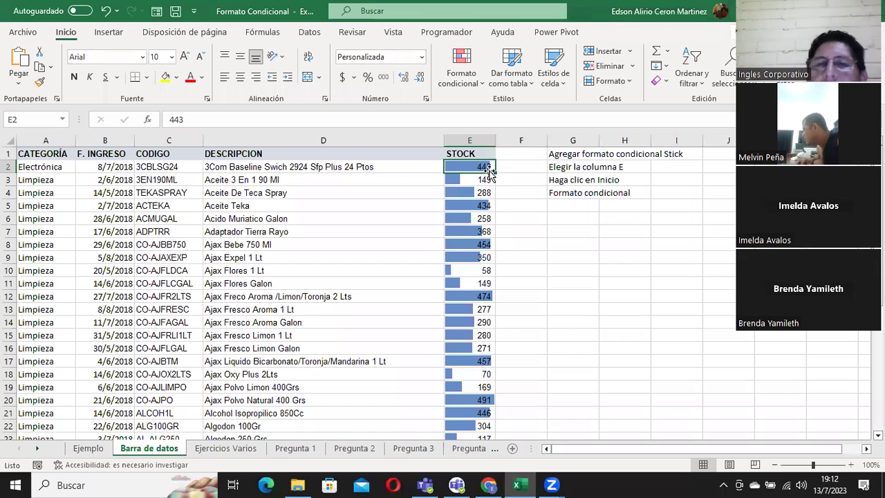
{"action": "left_click", "coordinate": [454, 183]}
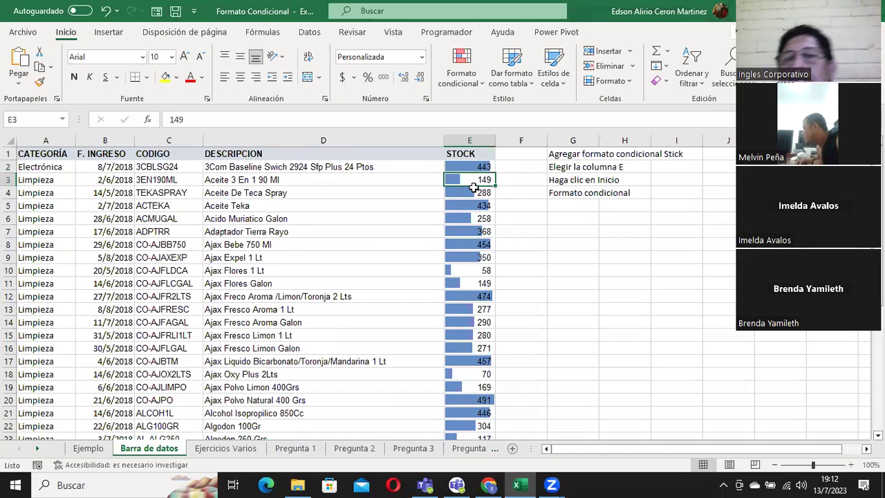
{"action": "left_click", "coordinate": [453, 271]}
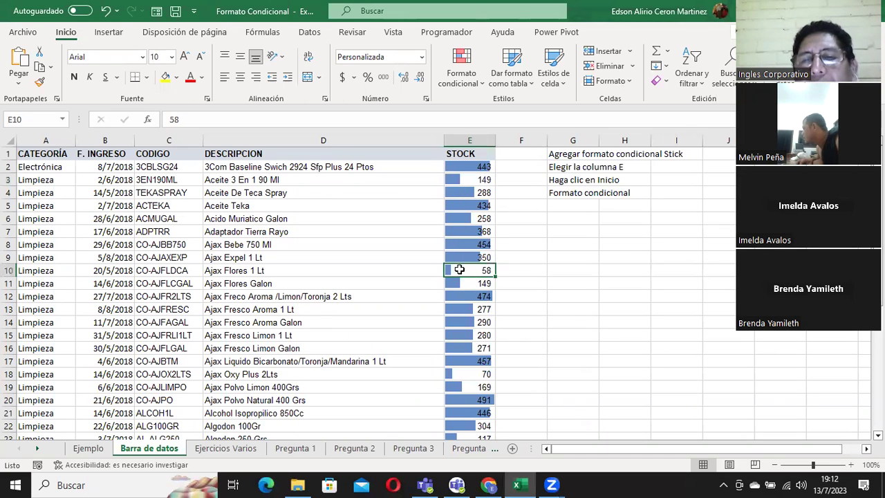
{"action": "left_click", "coordinate": [459, 284]}
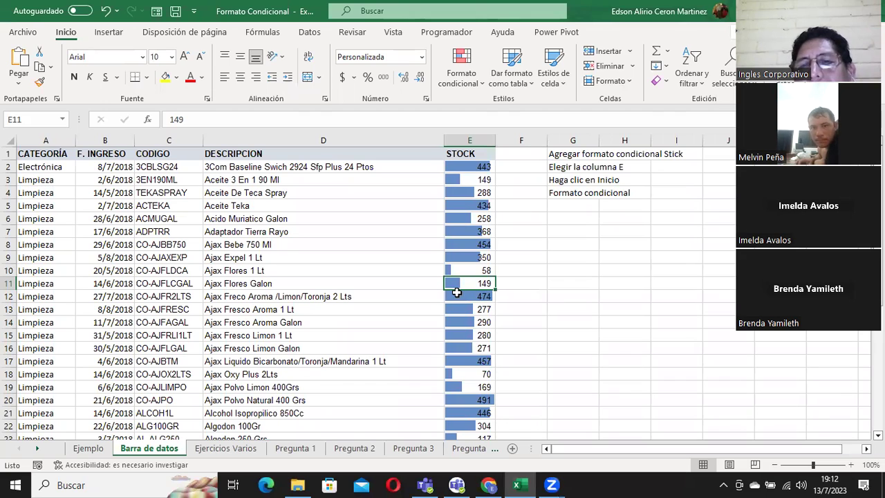
{"action": "left_click", "coordinate": [472, 179]}
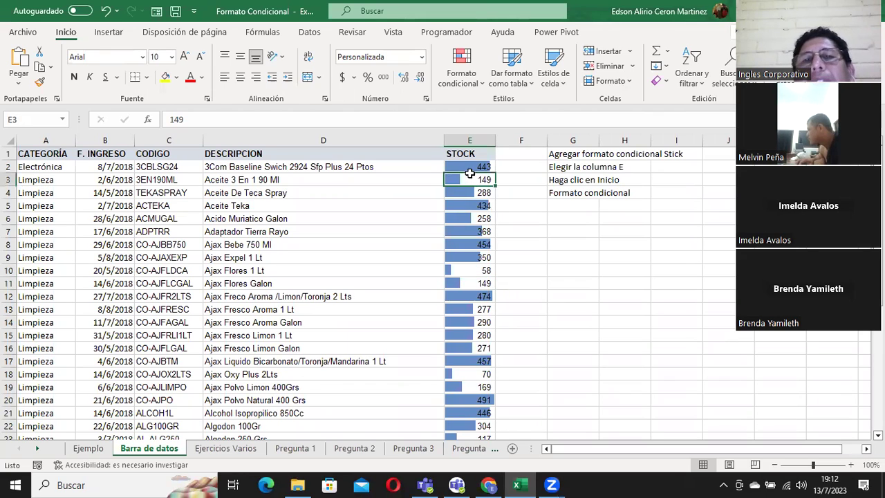
{"action": "left_click", "coordinate": [477, 166]}
{"action": "left_click", "coordinate": [474, 295]}
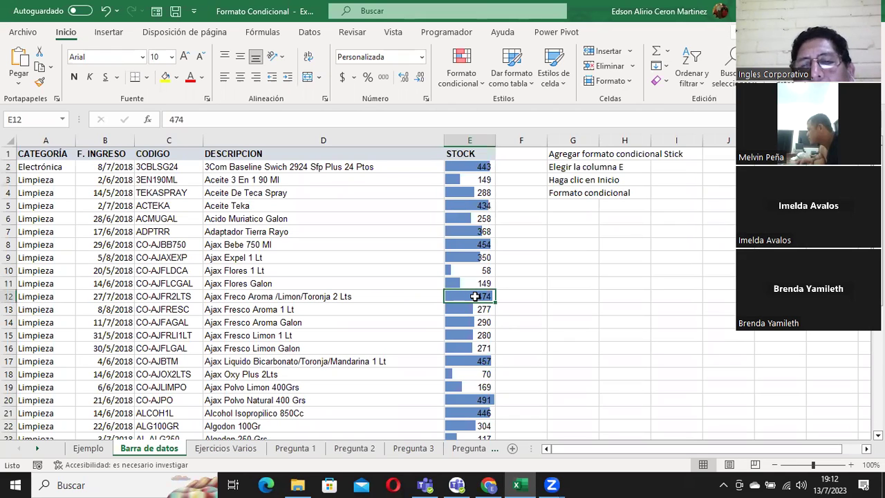
{"action": "scroll", "coordinate": [573, 342], "scroll_direction": "down", "scroll_amount": 2}
{"action": "left_click", "coordinate": [473, 335]}
{"action": "scroll", "coordinate": [561, 358], "scroll_direction": "down", "scroll_amount": 2}
{"action": "scroll", "coordinate": [561, 357], "scroll_direction": "down", "scroll_amount": 2}
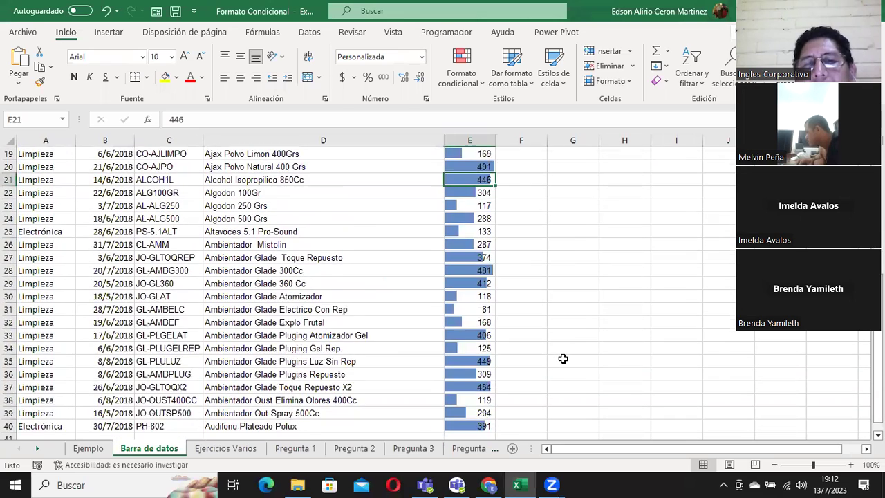
{"action": "scroll", "coordinate": [561, 357], "scroll_direction": "down", "scroll_amount": 3}
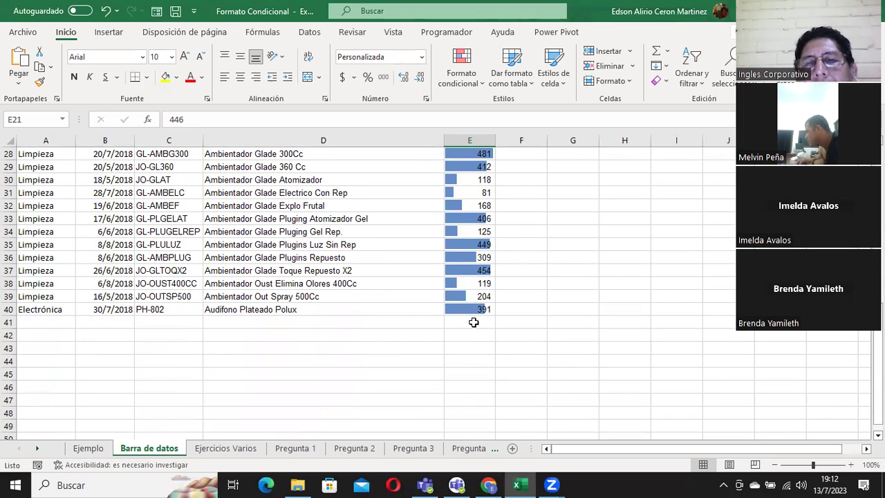
{"action": "left_click", "coordinate": [458, 192]}
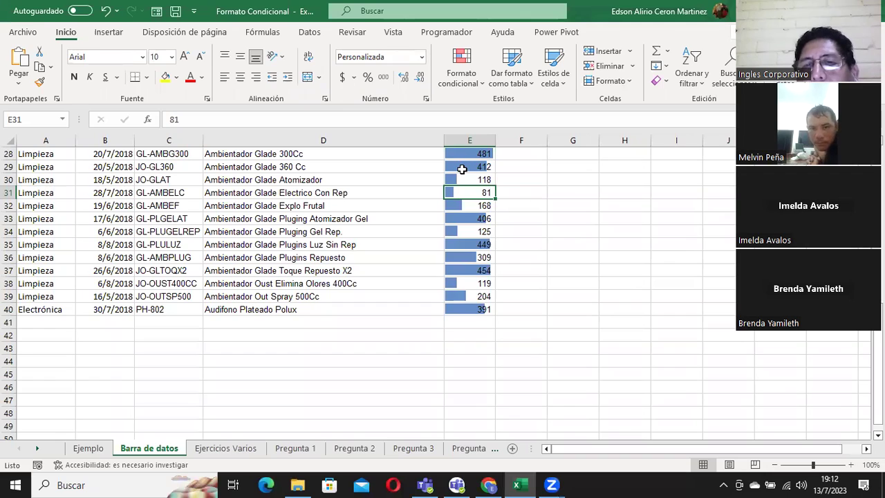
{"action": "scroll", "coordinate": [513, 238], "scroll_direction": "up", "scroll_amount": 4}
{"action": "scroll", "coordinate": [513, 239], "scroll_direction": "up", "scroll_amount": 4}
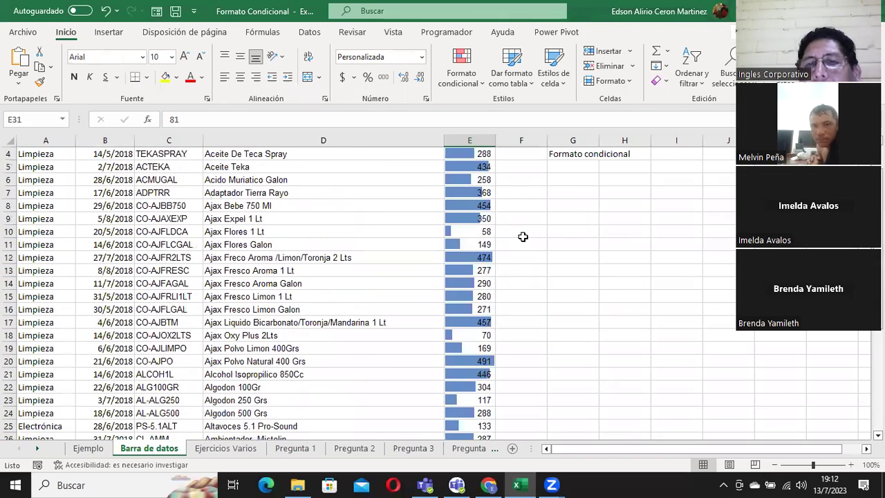
{"action": "scroll", "coordinate": [512, 238], "scroll_direction": "up", "scroll_amount": 1}
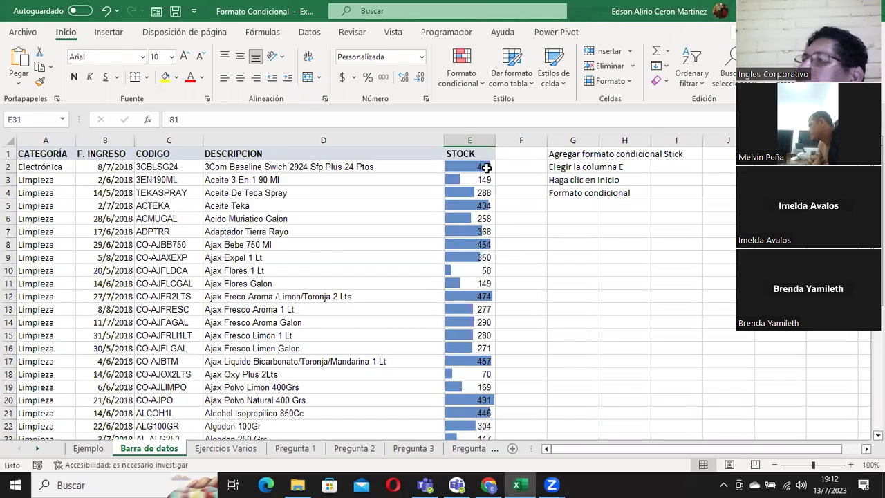
{"action": "mouse_move", "coordinate": [481, 168]}
{"action": "left_mouse_down"}
{"action": "mouse_move", "coordinate": [465, 421]}
{"action": "mouse_move", "coordinate": [465, 413]}
{"action": "left_mouse_up"}
Step: Add a Data Bar conditional formatting rule with Show Bar Only to the STOCK column E
{"action": "left_click", "coordinate": [456, 81]}
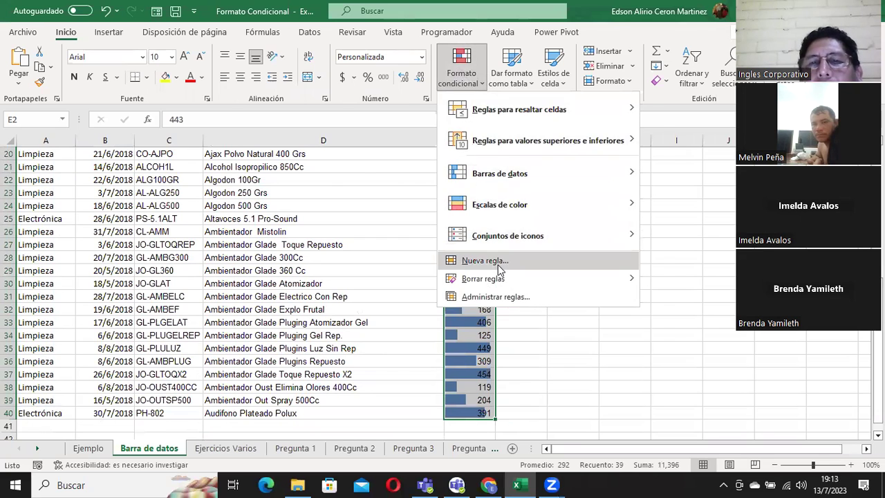
{"action": "left_click", "coordinate": [499, 269]}
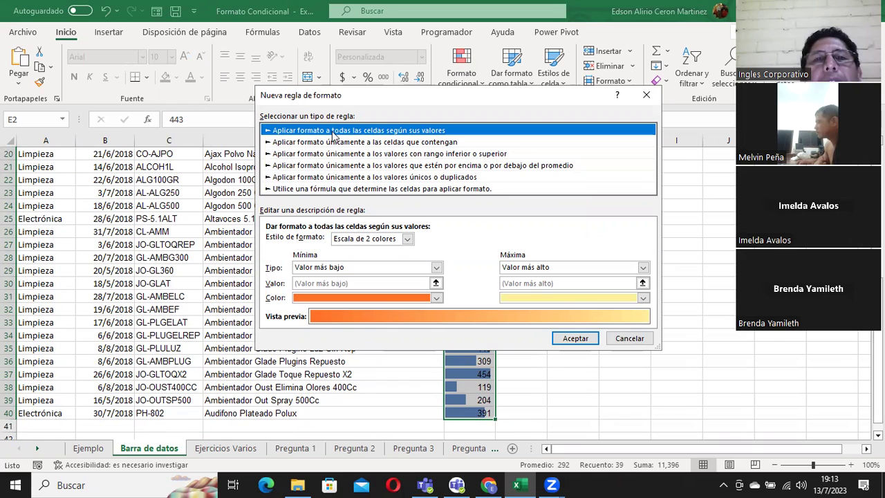
{"action": "left_click", "coordinate": [407, 238]}
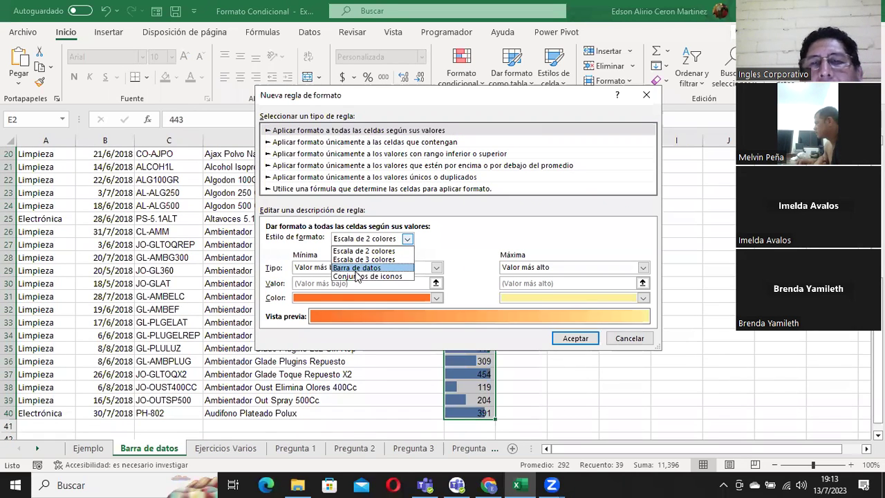
{"action": "key", "text": "Return"}
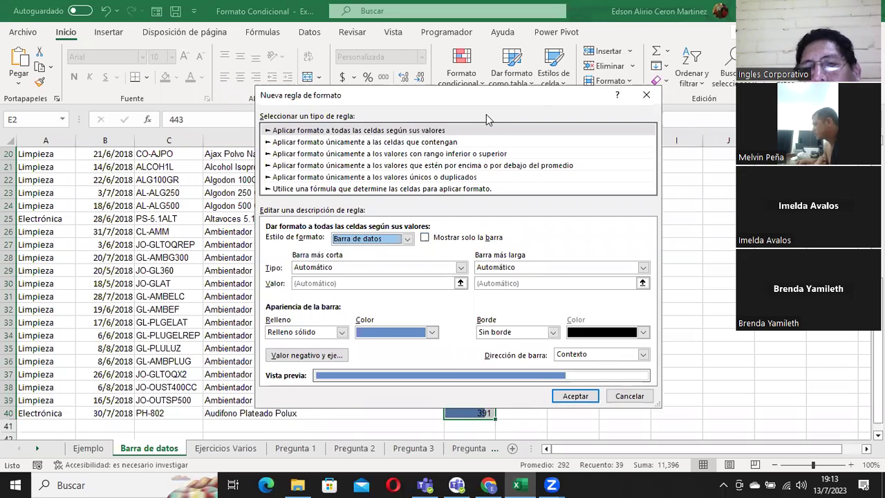
{"action": "left_click", "coordinate": [462, 190]}
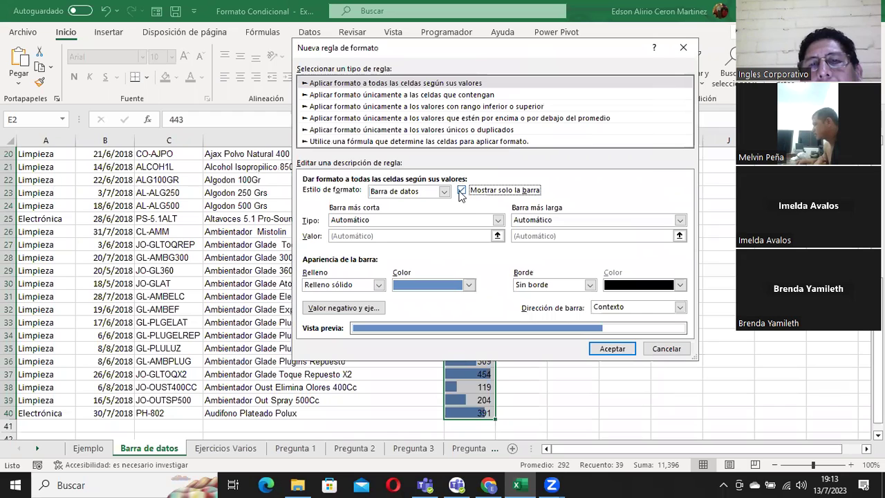
{"action": "left_click", "coordinate": [606, 349]}
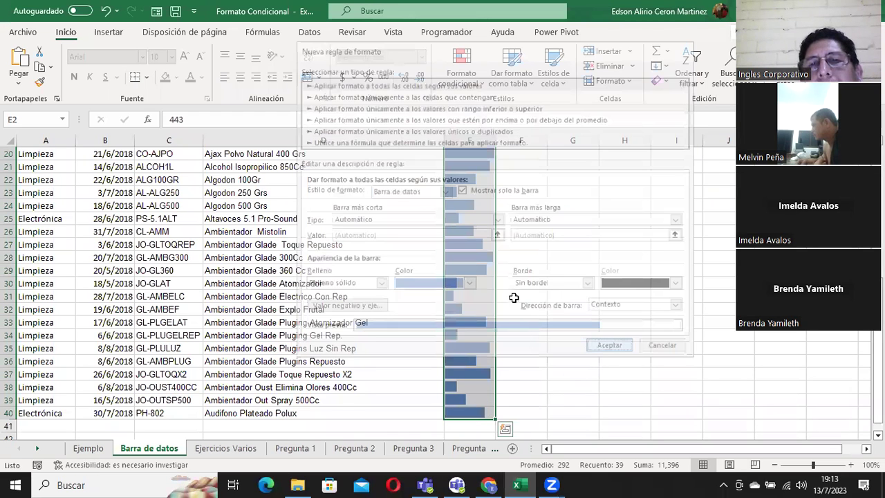
{"action": "scroll", "coordinate": [516, 297], "scroll_direction": "up", "scroll_amount": 4}
{"action": "scroll", "coordinate": [516, 283], "scroll_direction": "up", "scroll_amount": 2}
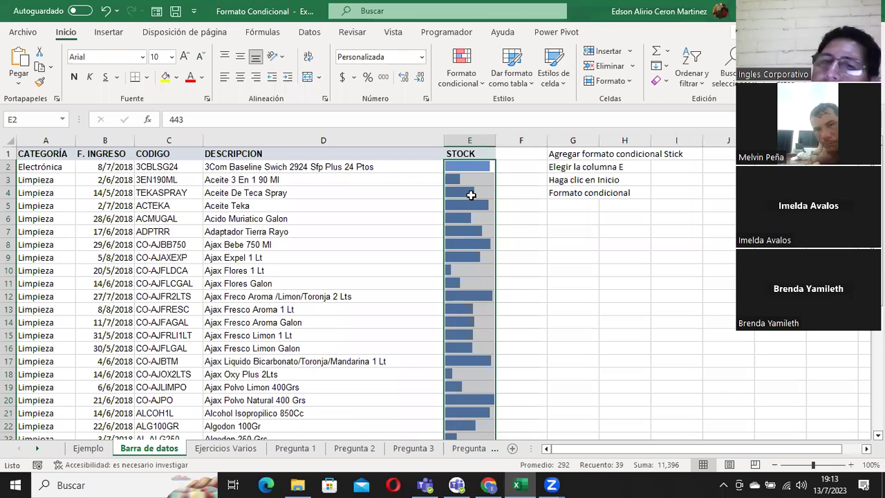
{"action": "left_click", "coordinate": [462, 94]}
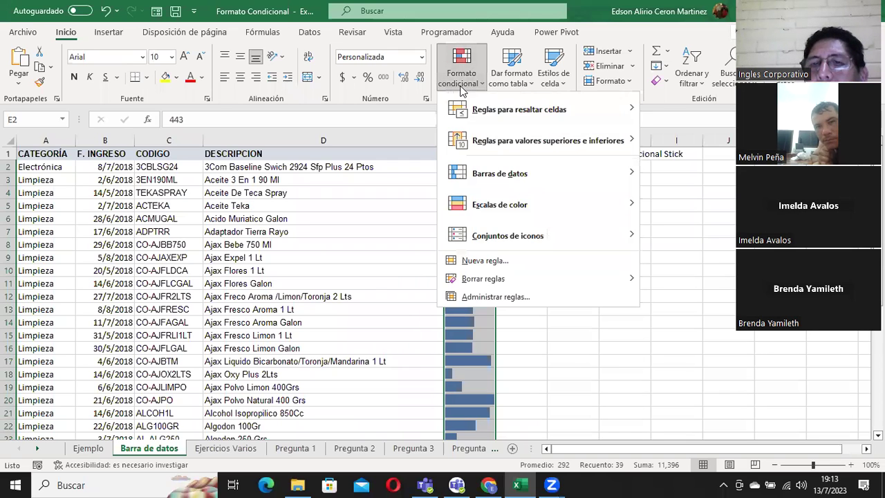
{"action": "left_click", "coordinate": [501, 296]}
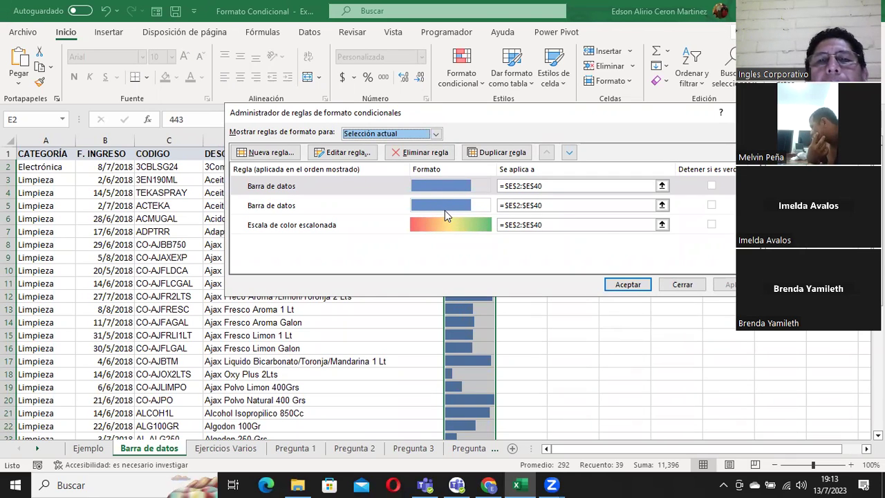
{"action": "left_click", "coordinate": [683, 284]}
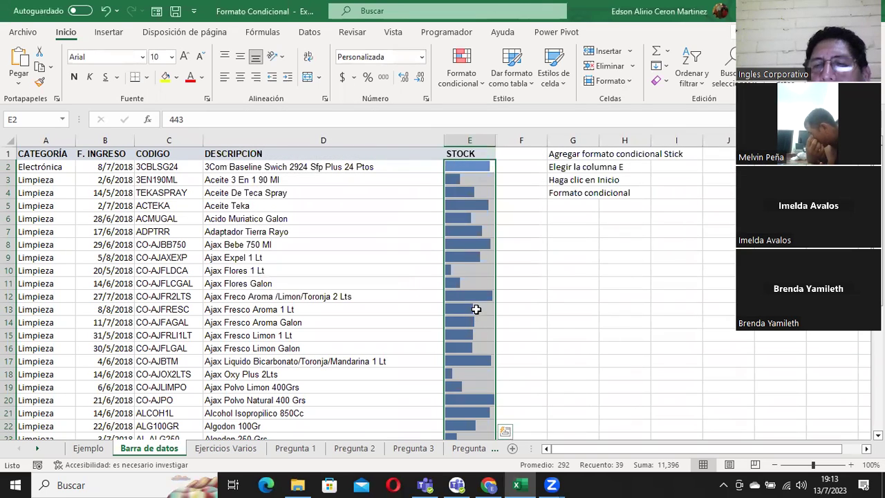
Step: Draft a new rule, trying 3-color scale then a bar-only Data Bar, and cancel it
{"action": "left_click", "coordinate": [460, 81]}
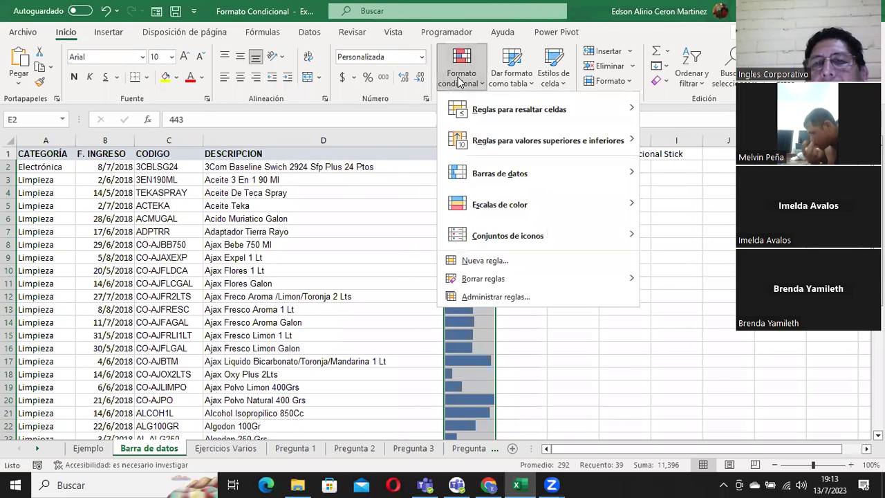
{"action": "left_click", "coordinate": [484, 261]}
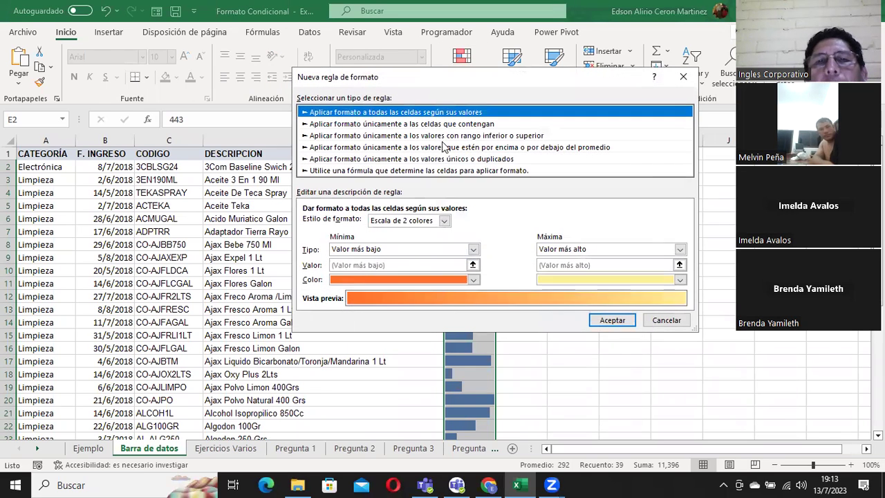
{"action": "left_click", "coordinate": [446, 219]}
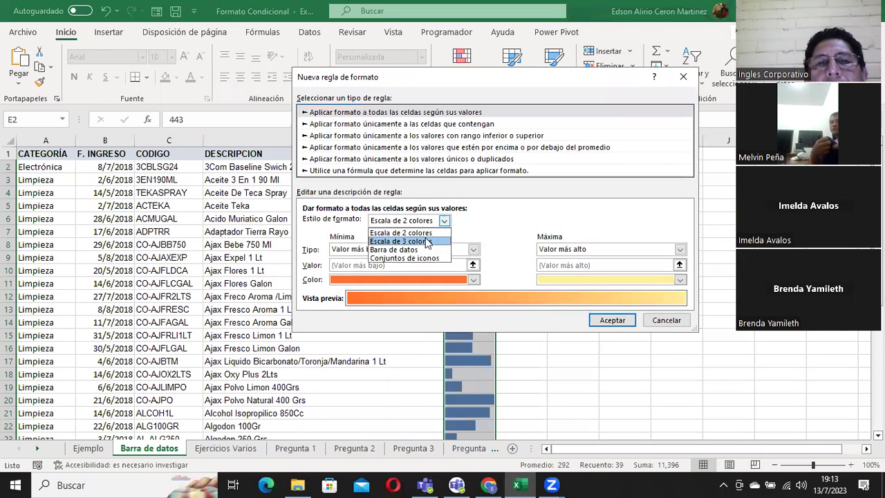
{"action": "left_click", "coordinate": [429, 240]}
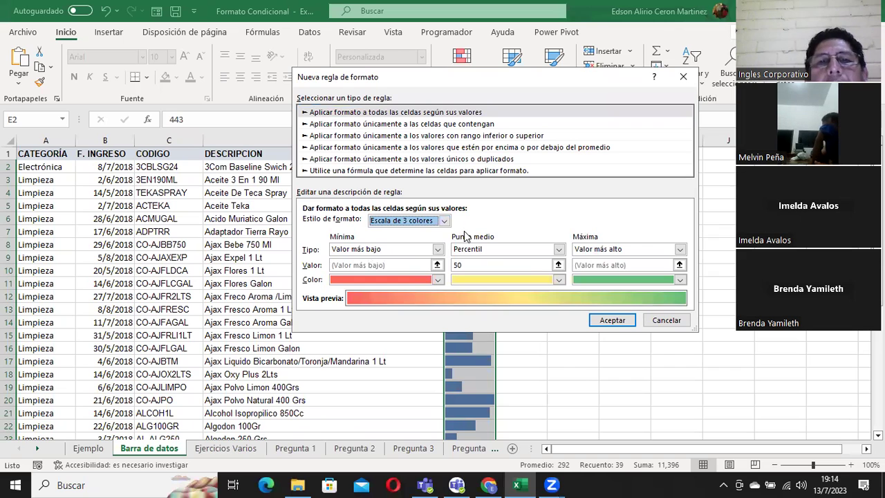
{"action": "left_click", "coordinate": [444, 220]}
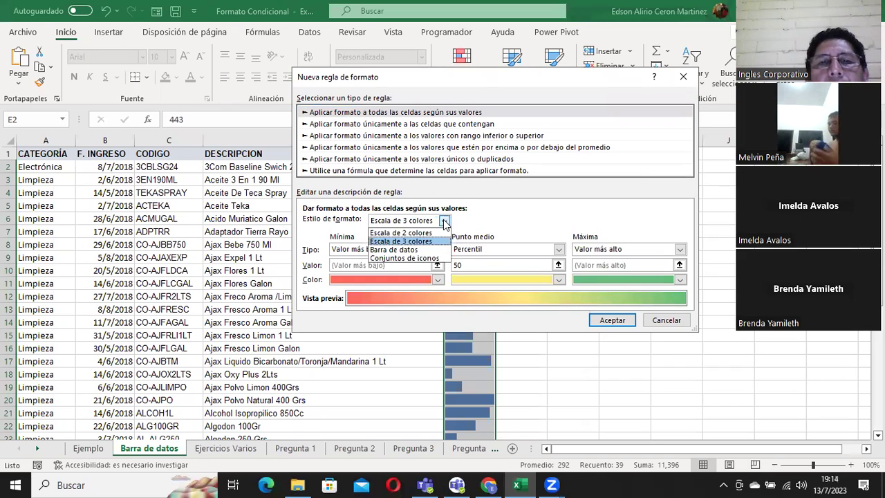
{"action": "left_click", "coordinate": [418, 250]}
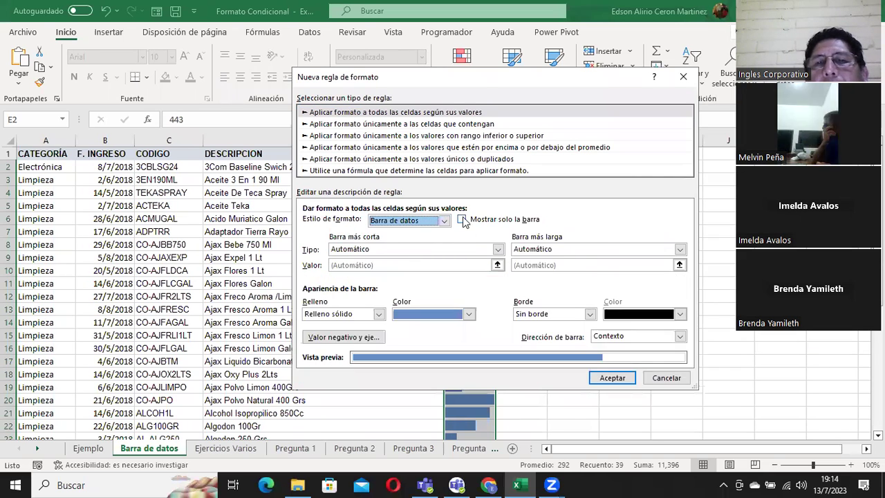
{"action": "left_click", "coordinate": [462, 220]}
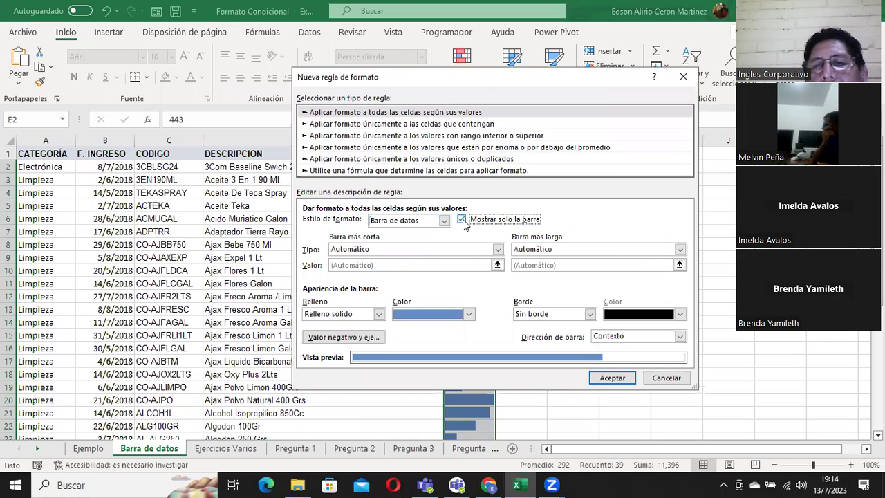
{"action": "left_click", "coordinate": [666, 378]}
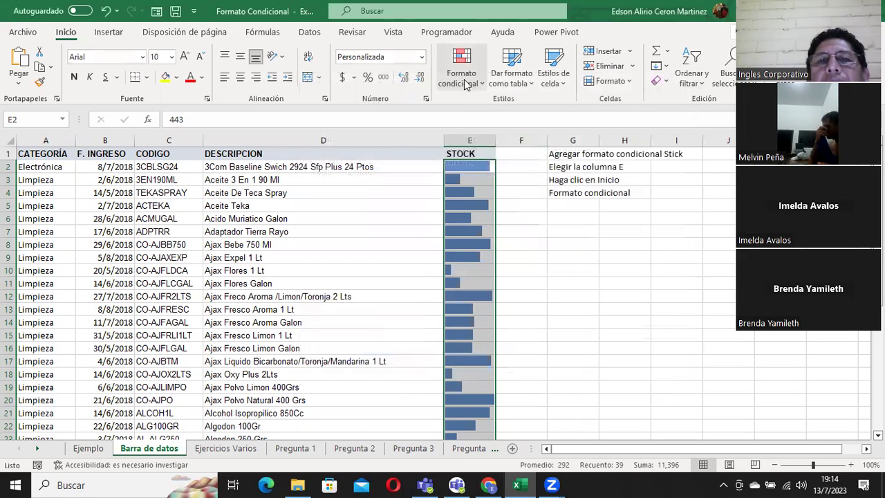
Step: Edit the first Data Bar rule in Manage Rules to untick Show Bar Only, so STOCK numbers reappear
{"action": "left_click", "coordinate": [465, 83]}
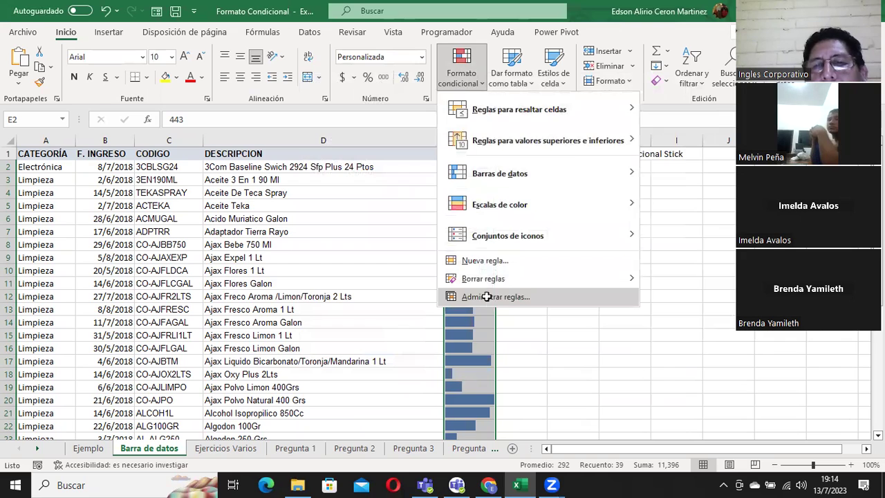
{"action": "left_click", "coordinate": [487, 296]}
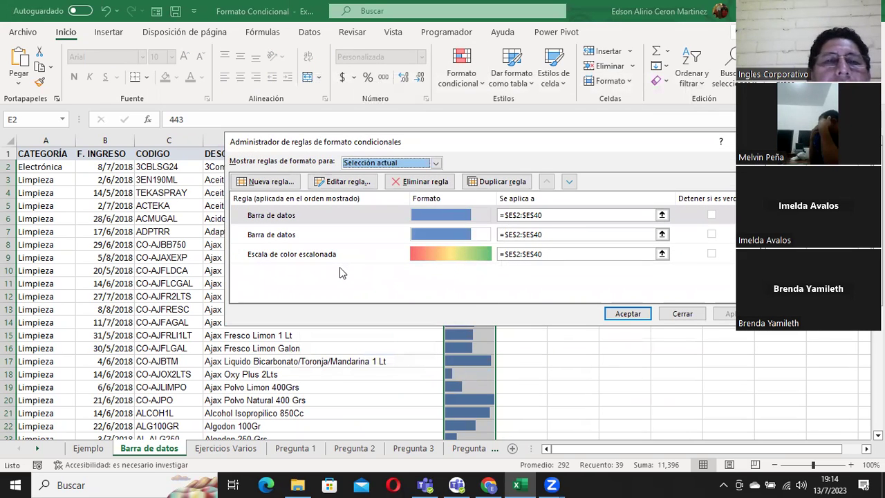
{"action": "left_click", "coordinate": [441, 216]}
{"action": "left_click", "coordinate": [346, 184]}
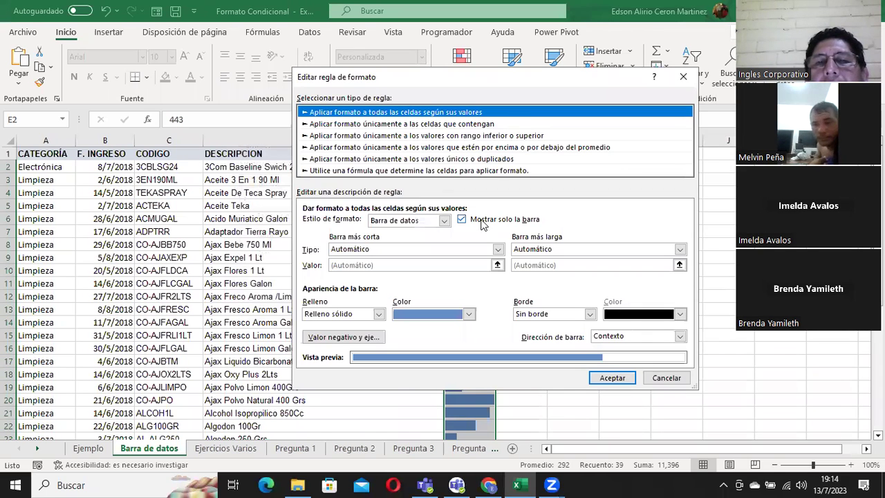
{"action": "left_click", "coordinate": [466, 220]}
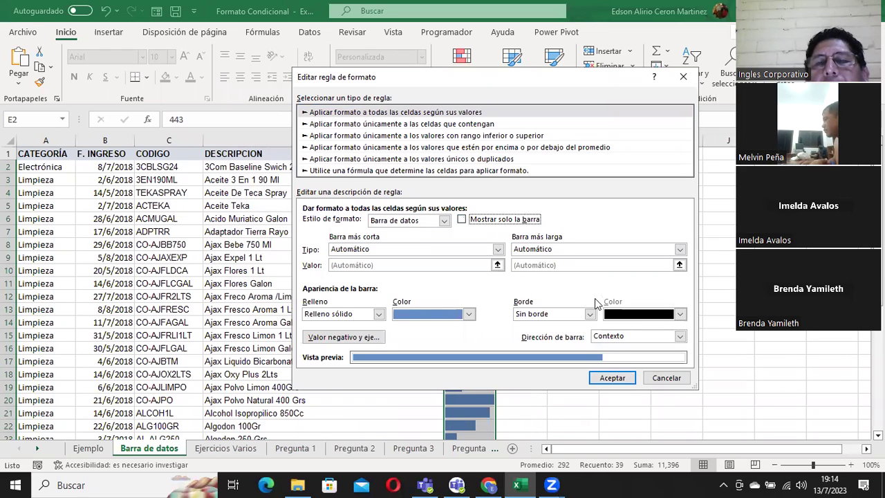
{"action": "left_click", "coordinate": [617, 378]}
{"action": "left_click", "coordinate": [625, 315]}
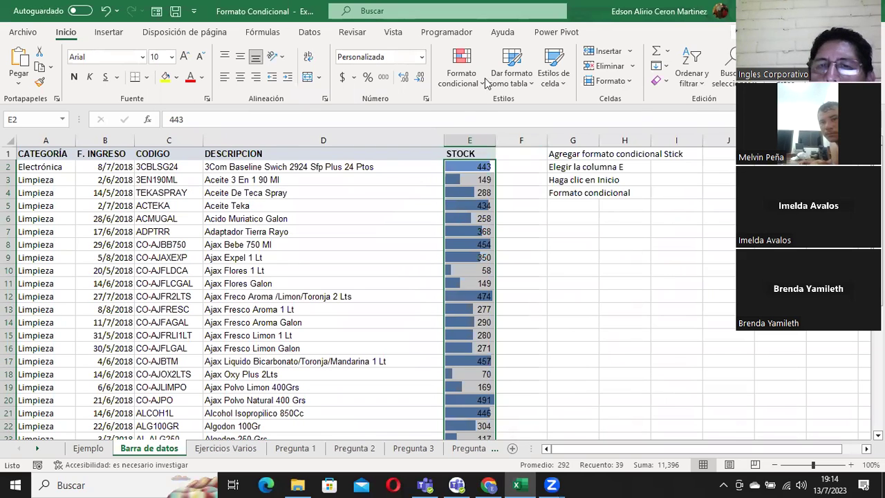
{"action": "left_click", "coordinate": [459, 72]}
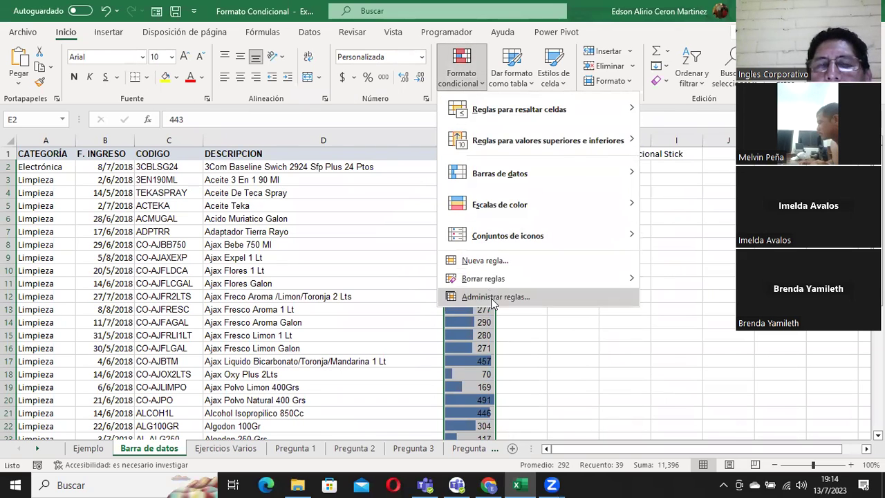
{"action": "left_click", "coordinate": [491, 297]}
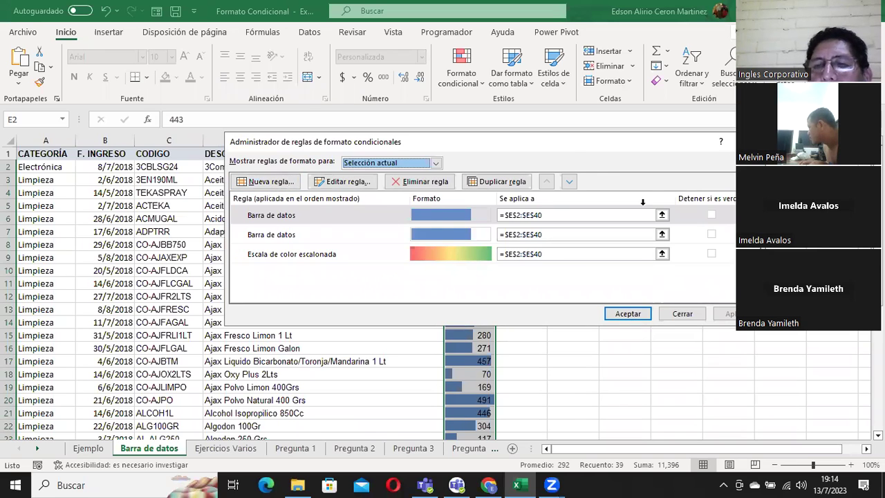
{"action": "key", "text": "Escape"}
{"action": "left_click", "coordinate": [456, 65]}
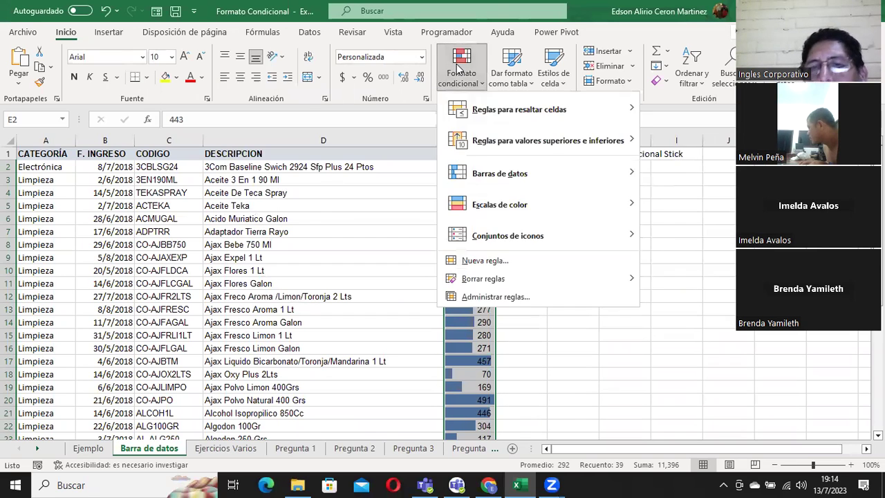
{"action": "left_click", "coordinate": [365, 260]}
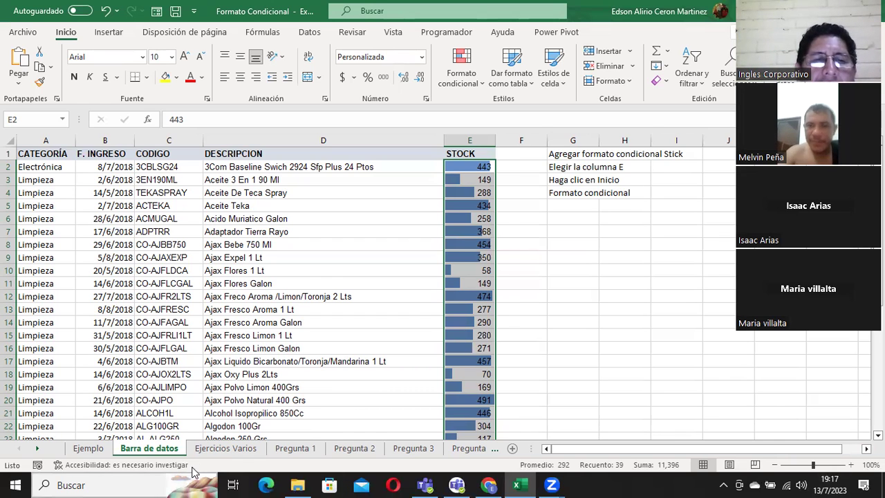
Step: Look over the Ejercicios Varios instructions in B2:B7 and sample table cells, then show Pregunta 3
{"action": "left_click", "coordinate": [220, 450]}
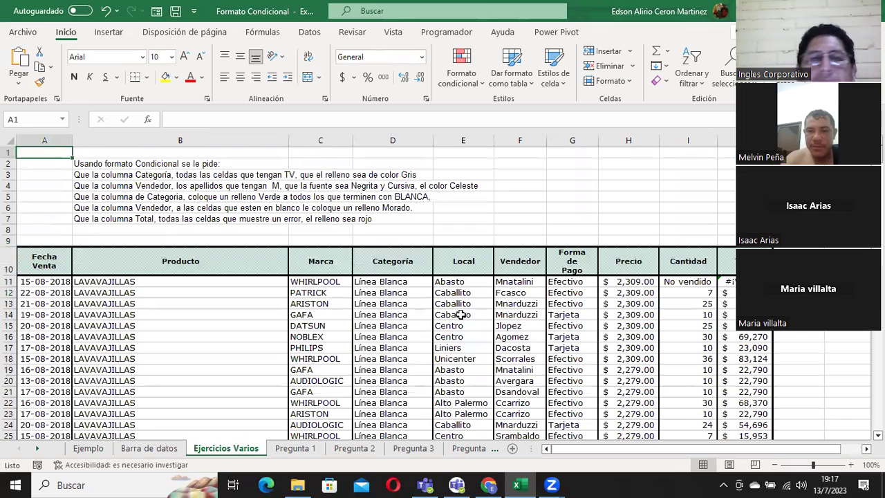
{"action": "left_click_drag", "start_coordinate": [128, 163], "coordinate": [140, 220]}
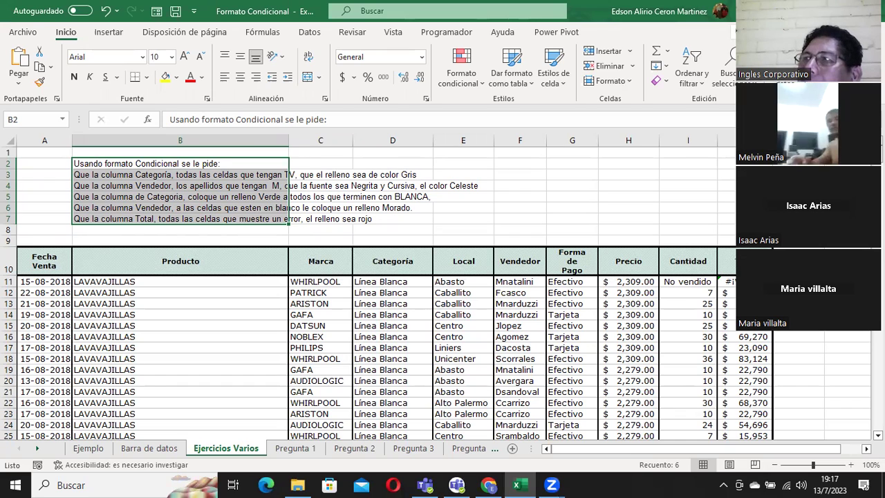
{"action": "left_click", "coordinate": [316, 281]}
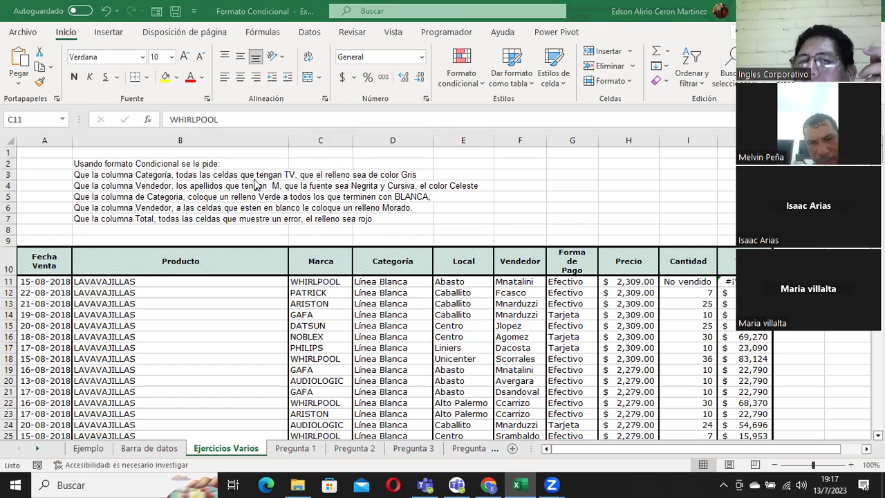
{"action": "left_click", "coordinate": [126, 165]}
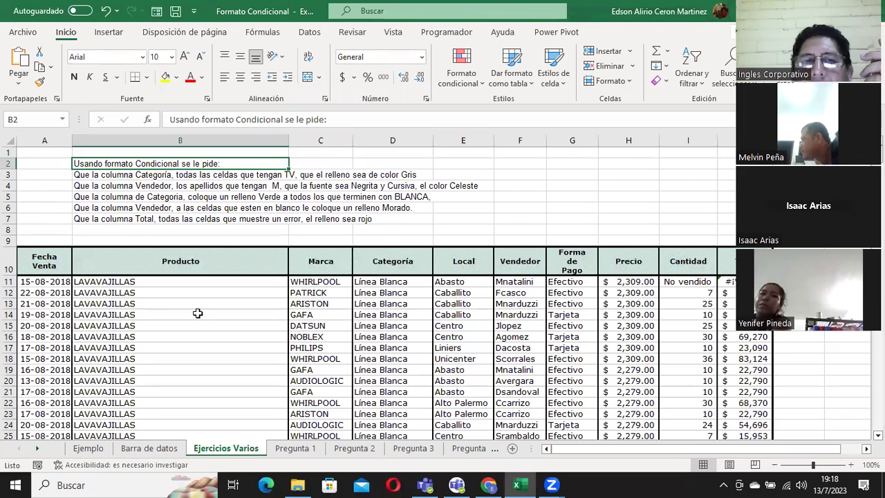
{"action": "left_click_drag", "start_coordinate": [190, 161], "coordinate": [180, 218]}
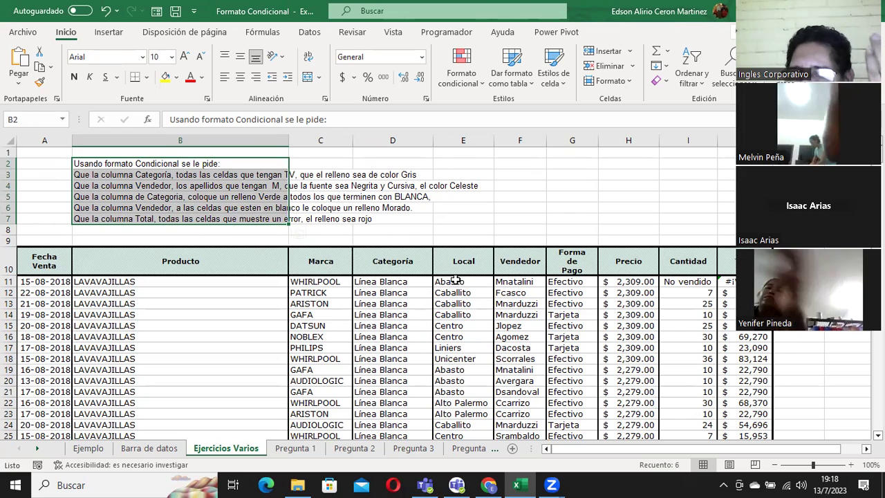
{"action": "left_click", "coordinate": [456, 281]}
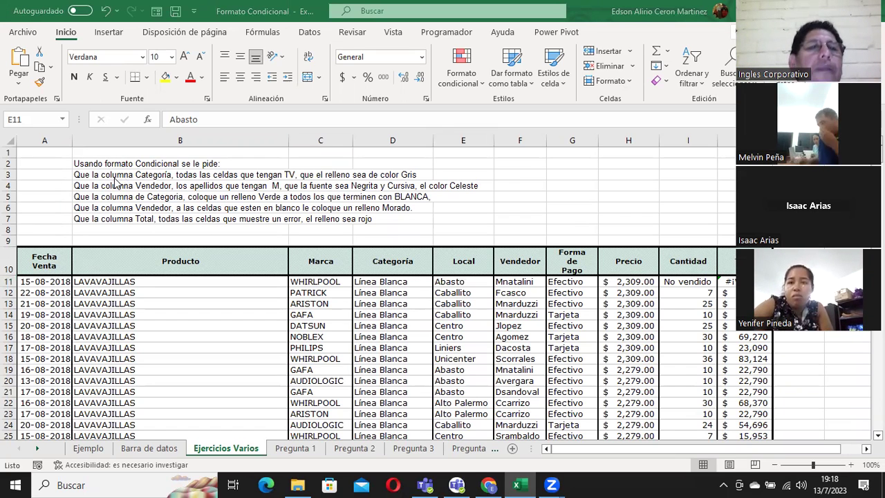
{"action": "left_click", "coordinate": [87, 176]}
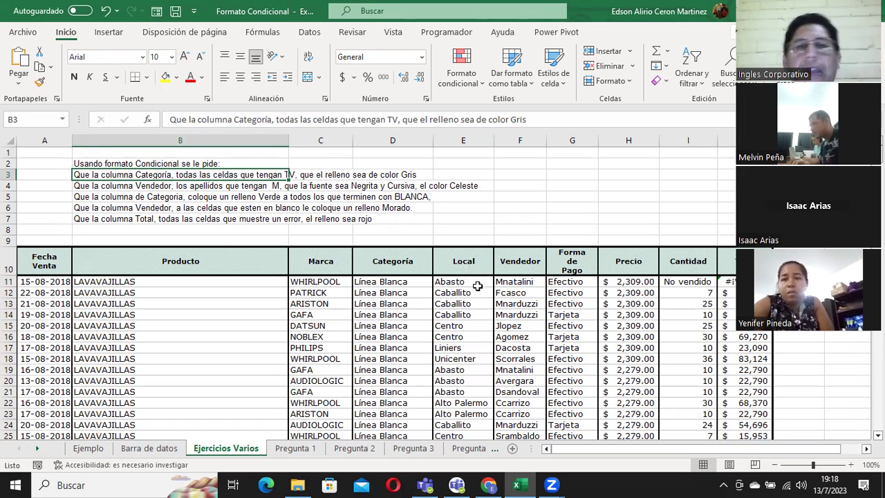
{"action": "left_click", "coordinate": [408, 282]}
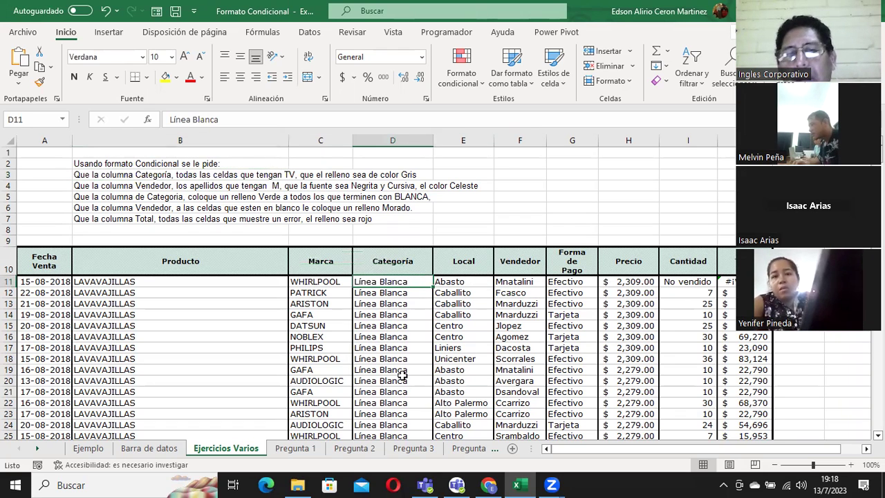
{"action": "left_click", "coordinate": [413, 448]}
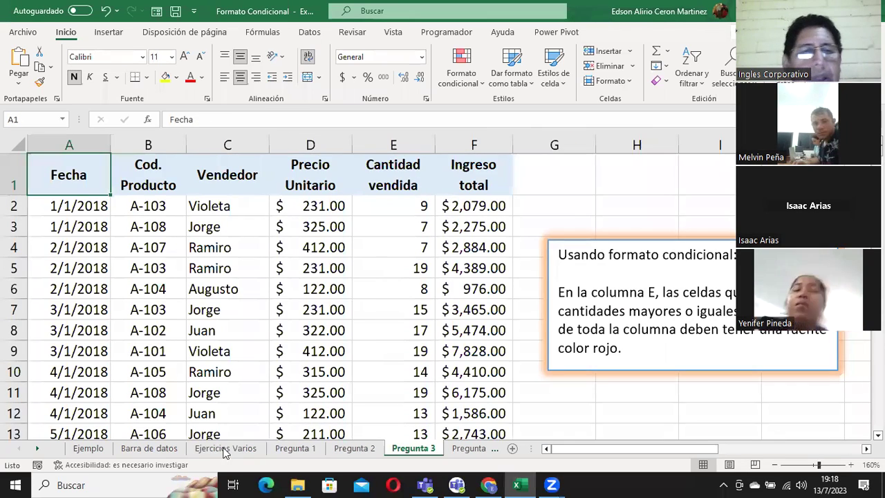
{"action": "left_click", "coordinate": [233, 448]}
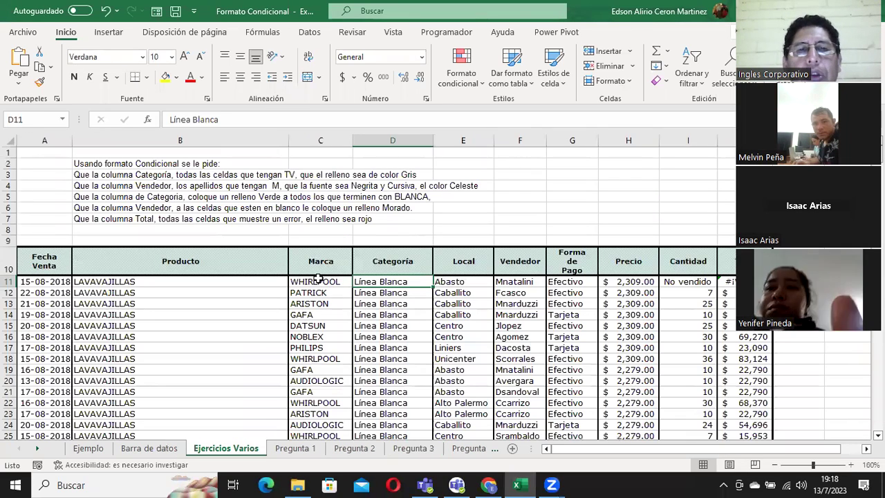
{"action": "mouse_move", "coordinate": [366, 282]}
{"action": "left_mouse_down"}
{"action": "mouse_move", "coordinate": [386, 302]}
{"action": "mouse_move", "coordinate": [388, 482]}
{"action": "mouse_move", "coordinate": [371, 482]}
{"action": "mouse_move", "coordinate": [356, 413]}
{"action": "left_mouse_up"}
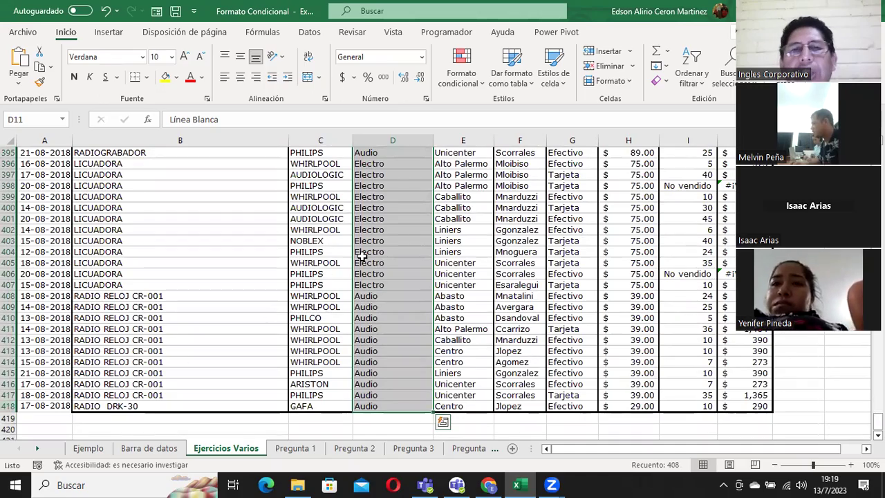
{"action": "scroll", "coordinate": [395, 184], "scroll_direction": "up", "scroll_amount": 5}
{"action": "scroll", "coordinate": [407, 186], "scroll_direction": "up", "scroll_amount": 7}
{"action": "scroll", "coordinate": [408, 186], "scroll_direction": "up", "scroll_amount": 8}
{"action": "scroll", "coordinate": [408, 186], "scroll_direction": "up", "scroll_amount": 8}
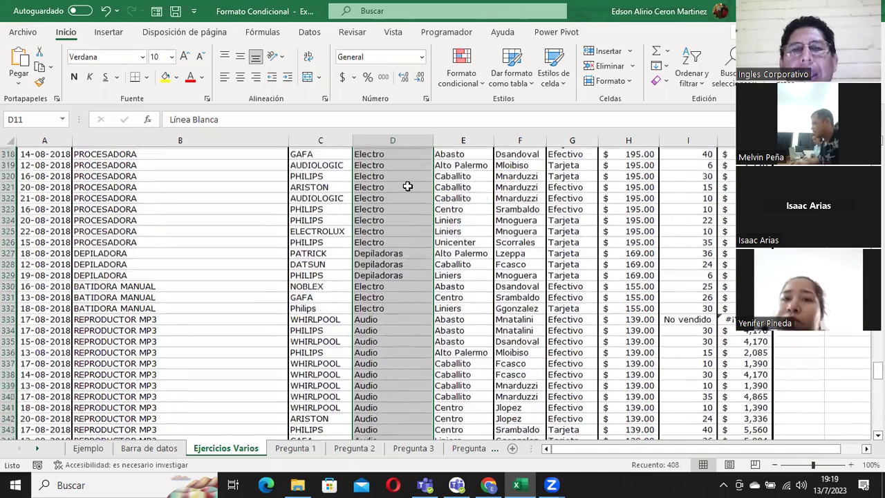
{"action": "scroll", "coordinate": [407, 186], "scroll_direction": "up", "scroll_amount": 8}
{"action": "scroll", "coordinate": [409, 186], "scroll_direction": "up", "scroll_amount": 8}
{"action": "scroll", "coordinate": [408, 185], "scroll_direction": "up", "scroll_amount": 12}
{"action": "scroll", "coordinate": [408, 186], "scroll_direction": "up", "scroll_amount": 9}
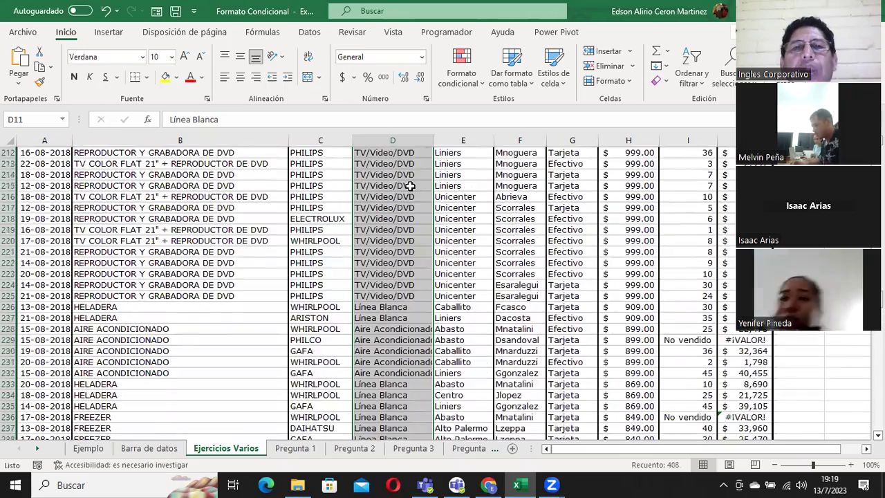
{"action": "scroll", "coordinate": [408, 185], "scroll_direction": "up", "scroll_amount": 2}
{"action": "scroll", "coordinate": [408, 185], "scroll_direction": "up", "scroll_amount": 7}
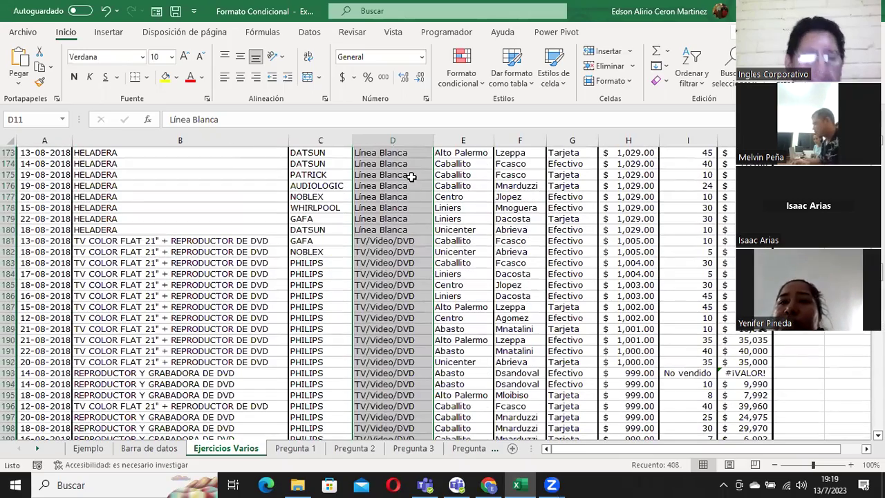
{"action": "left_click", "coordinate": [408, 174]}
{"action": "key", "text": "ctrl+Up"}
{"action": "key", "text": "Down"}
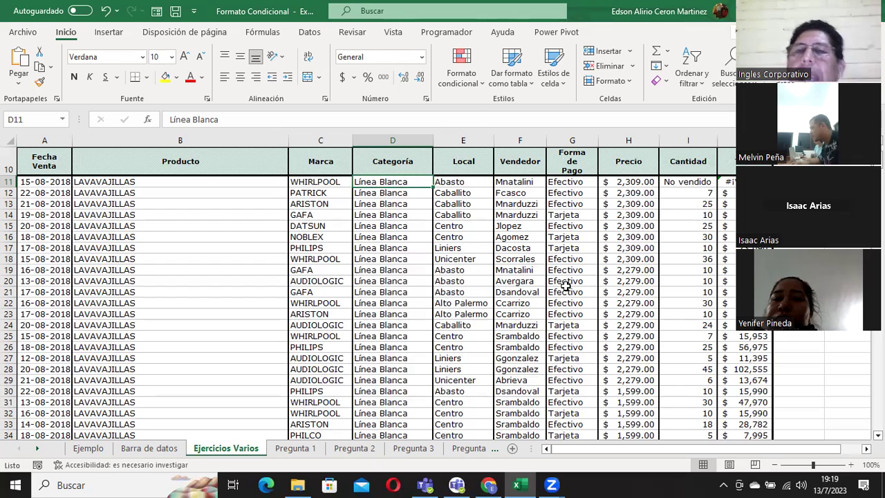
{"action": "scroll", "coordinate": [565, 283], "scroll_direction": "up", "scroll_amount": 3}
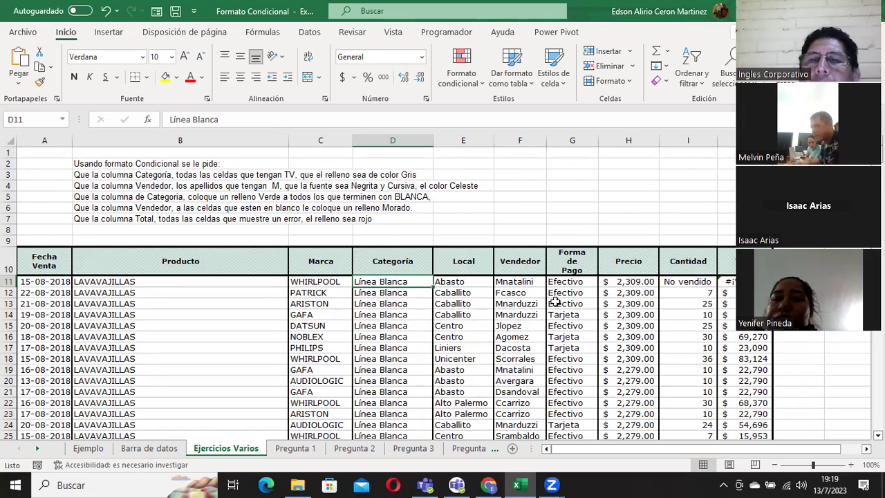
{"action": "left_click", "coordinate": [522, 281]}
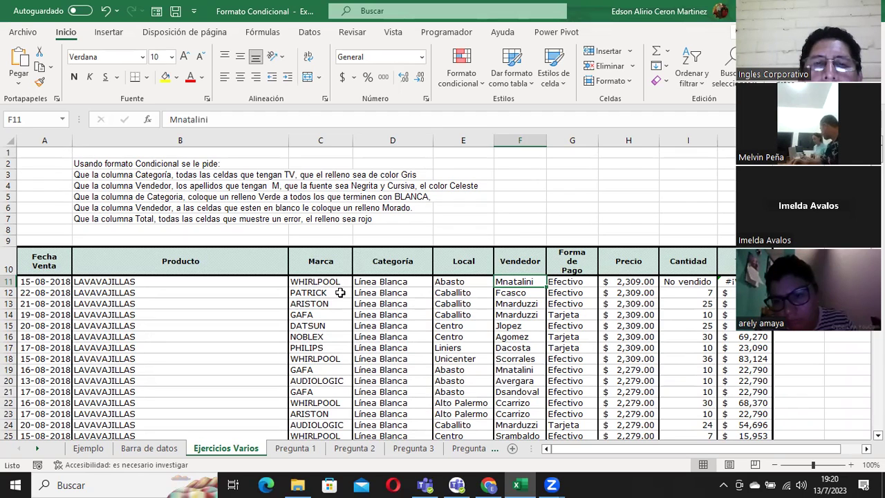
{"action": "left_click", "coordinate": [374, 282]}
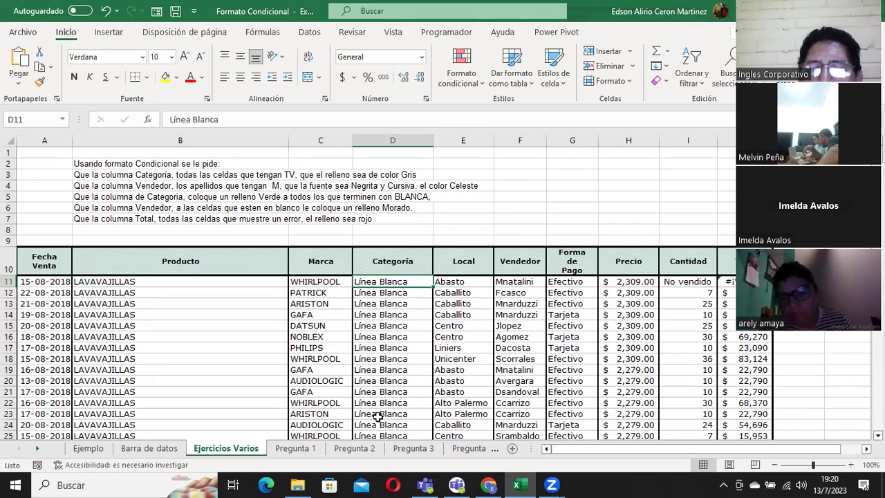
Step: Type the notes Ctr, Shift and 'Fkecha hacia abajo' into F3, G3 and H3
{"action": "left_click", "coordinate": [524, 172]}
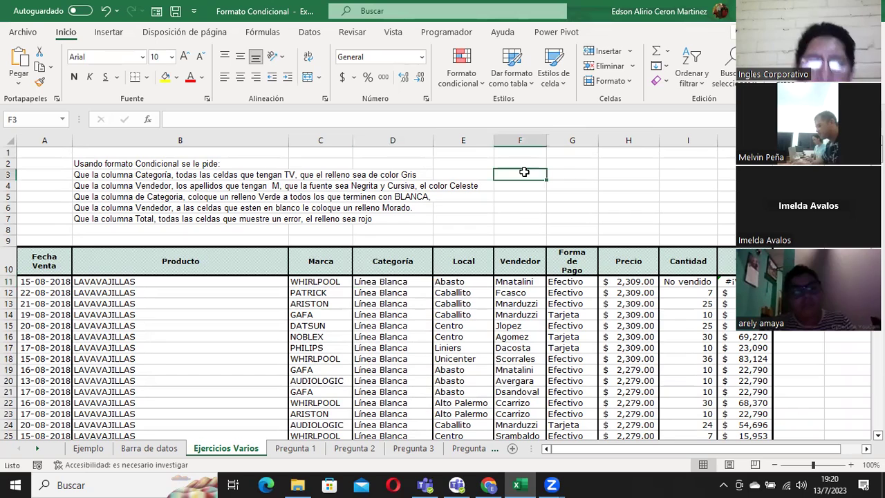
{"action": "type", "text": "CRt"}
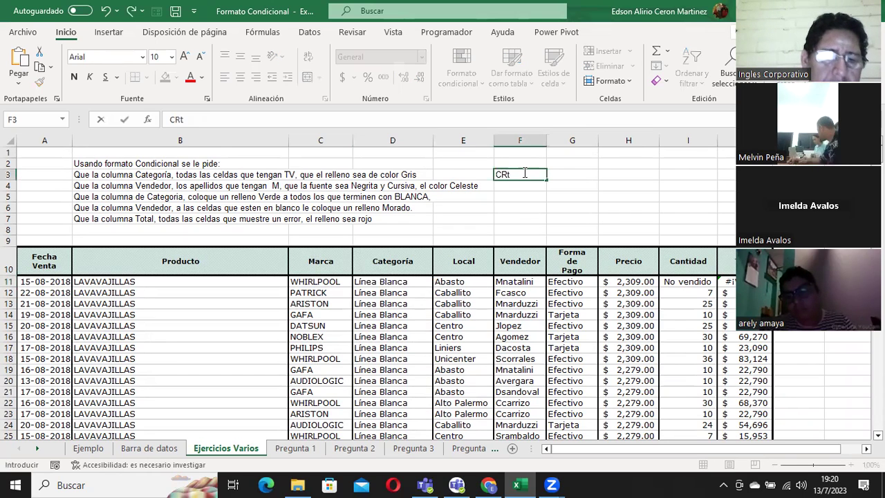
{"action": "key", "text": "BackSpace"}
{"action": "key", "text": "BackSpace"}
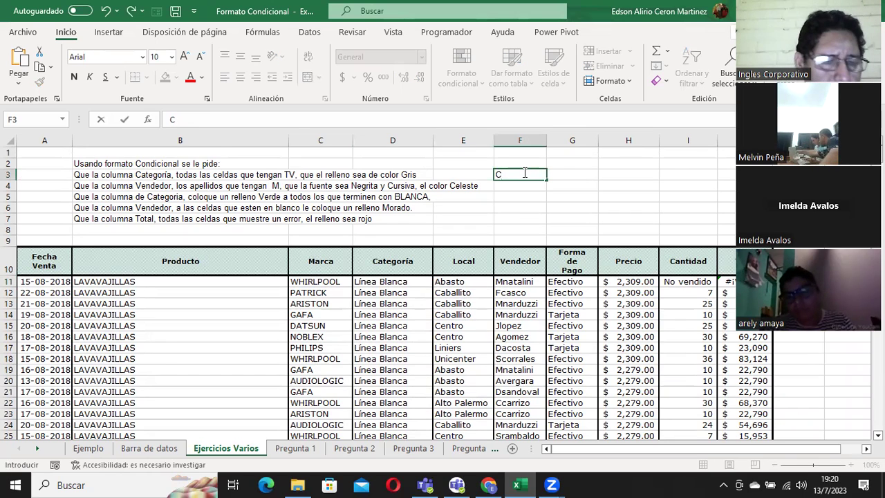
{"action": "type", "text": "tr"}
{"action": "key", "text": "Tab"}
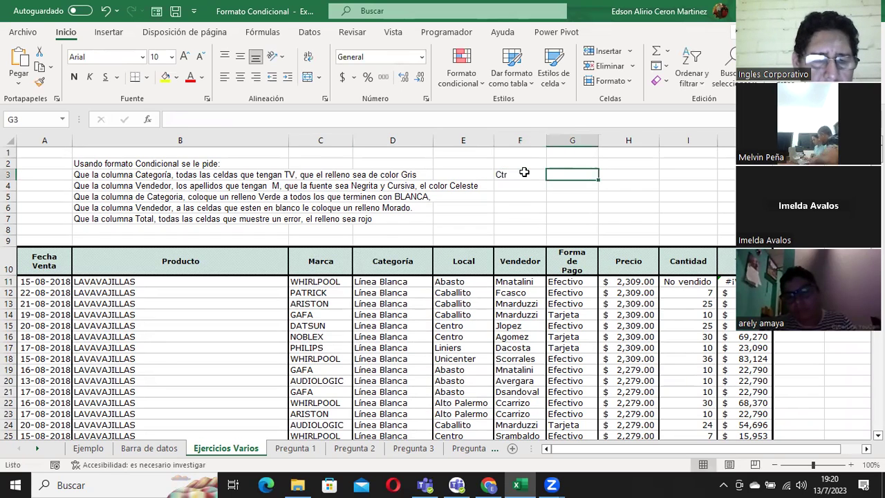
{"action": "type", "text": "Shift"}
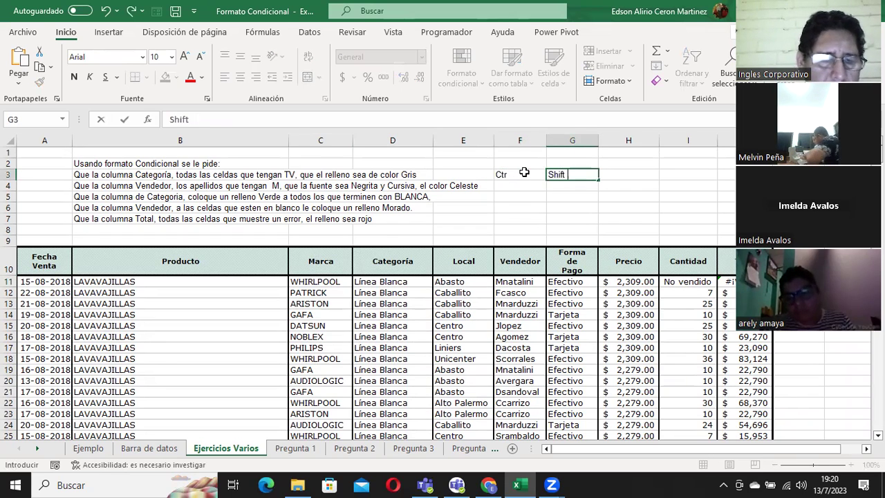
{"action": "key", "text": "Tab"}
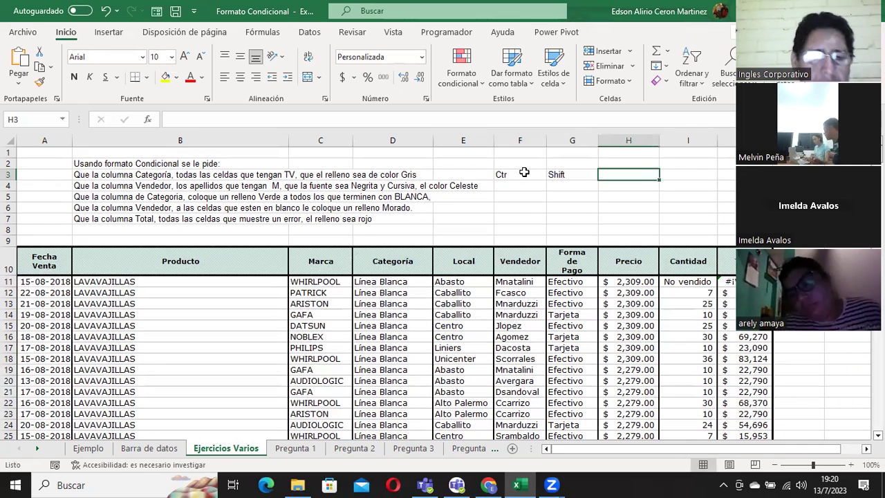
{"action": "type", "text": "Fkecha hacia abajo"}
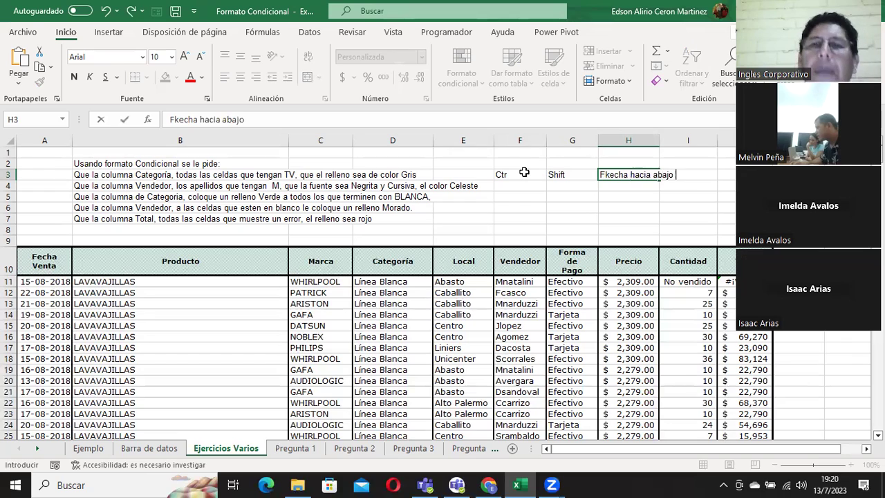
{"action": "key", "text": "Tab"}
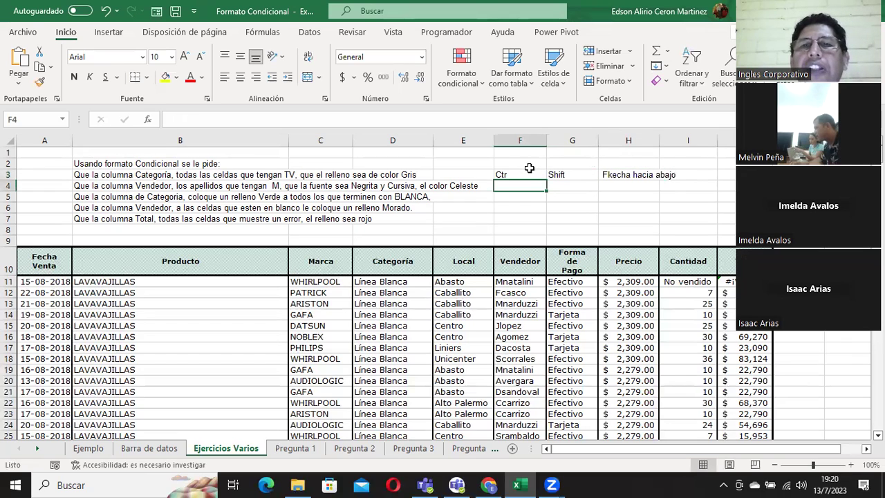
Step: Correct the H3 note to read 'Flecha hacia abajo'
{"action": "left_click", "coordinate": [528, 165]}
{"action": "double_click", "coordinate": [610, 174]}
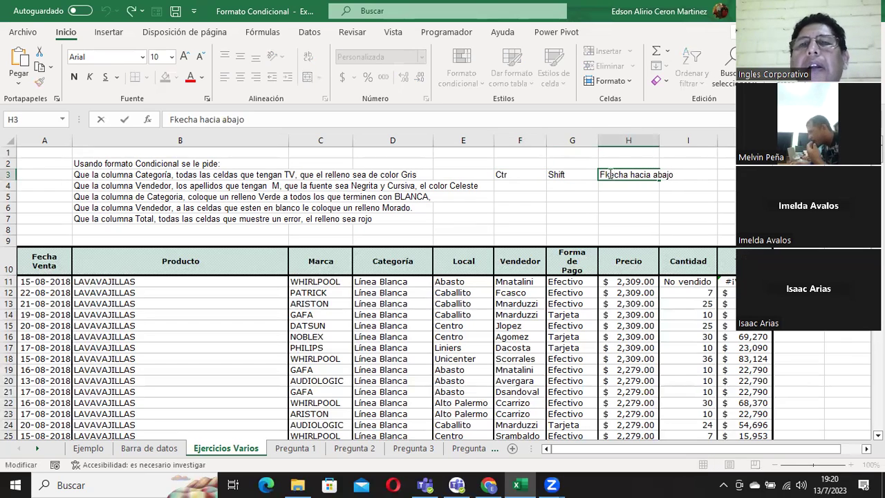
{"action": "key", "text": "BackSpace"}
{"action": "type", "text": "l"}
{"action": "key", "text": "Return"}
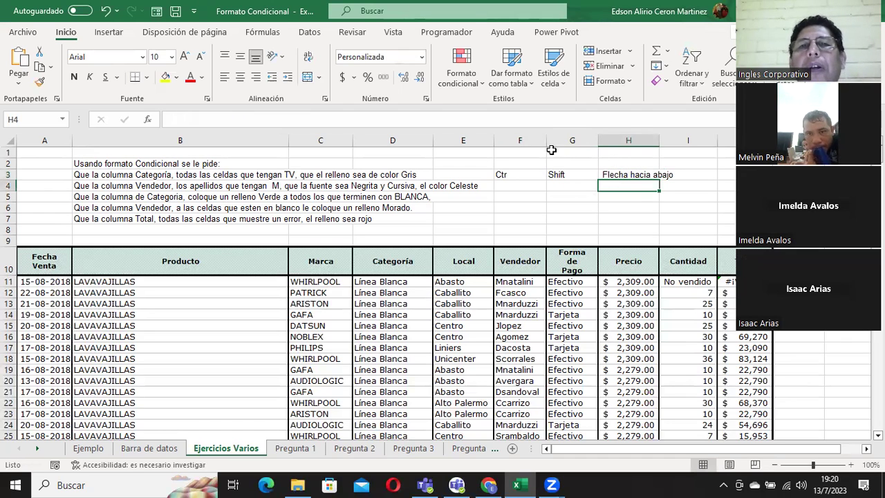
{"action": "left_click", "coordinate": [516, 174]}
{"action": "left_click", "coordinate": [374, 283]}
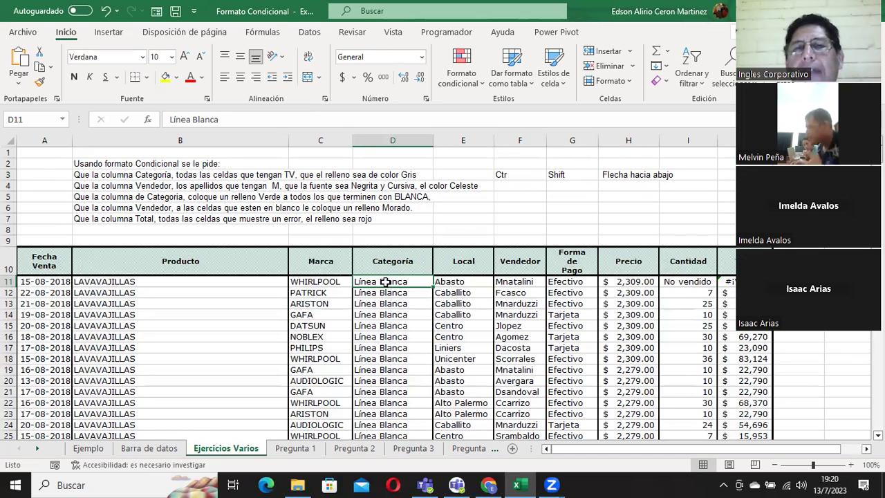
Step: Point out the F3:H3 shortcut notes, then select Categoría cells D11:D418 with Ctrl+Shift+Down
{"action": "left_click", "coordinate": [557, 174]}
{"action": "left_click", "coordinate": [642, 173]}
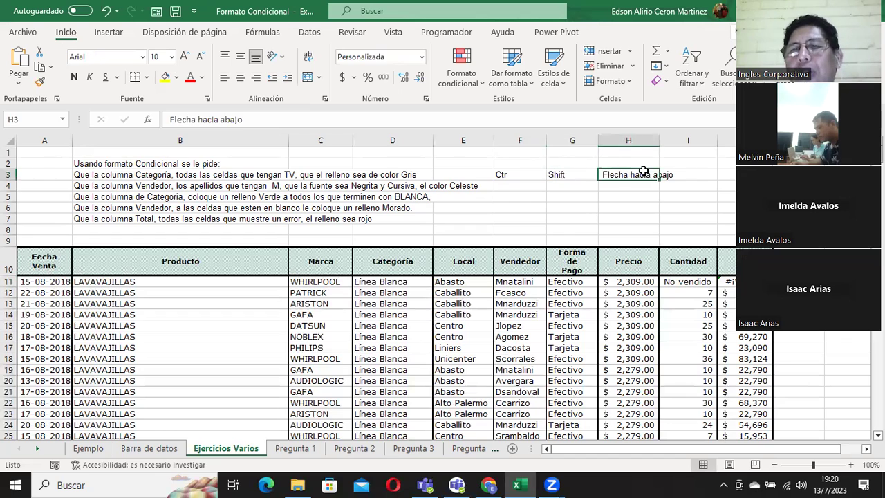
{"action": "left_click", "coordinate": [512, 175]}
{"action": "left_click", "coordinate": [575, 174]}
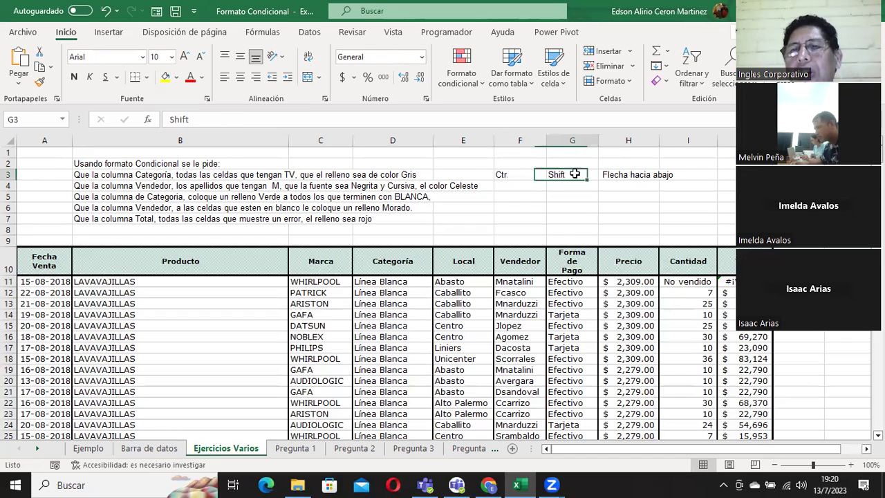
{"action": "left_click", "coordinate": [622, 173]}
{"action": "left_click", "coordinate": [518, 187]}
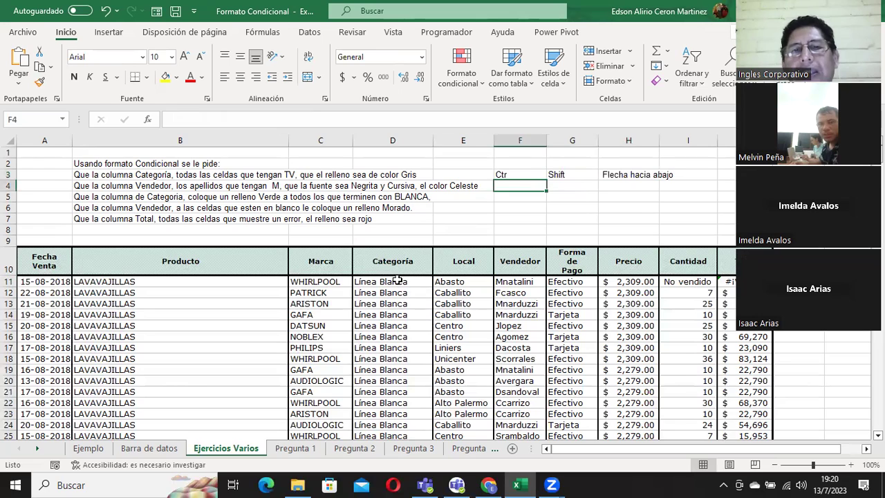
{"action": "left_click", "coordinate": [398, 281]}
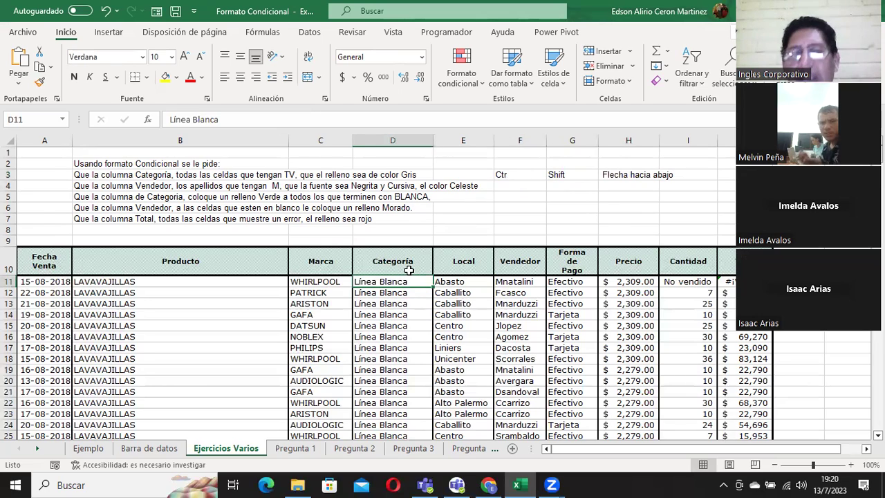
{"action": "key", "text": "ctrl+shift+Down"}
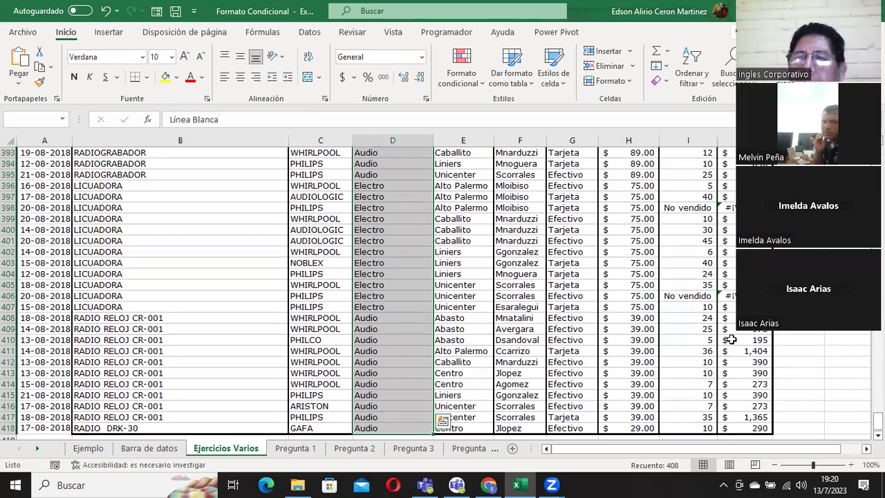
{"action": "scroll", "coordinate": [415, 290], "scroll_direction": "up", "scroll_amount": 1}
{"action": "scroll", "coordinate": [414, 290], "scroll_direction": "up", "scroll_amount": 9}
{"action": "scroll", "coordinate": [414, 291], "scroll_direction": "up", "scroll_amount": 10}
{"action": "scroll", "coordinate": [415, 290], "scroll_direction": "up", "scroll_amount": 6}
{"action": "scroll", "coordinate": [415, 290], "scroll_direction": "up", "scroll_amount": 6}
{"action": "scroll", "coordinate": [415, 290], "scroll_direction": "up", "scroll_amount": 9}
{"action": "scroll", "coordinate": [415, 290], "scroll_direction": "up", "scroll_amount": 9}
{"action": "scroll", "coordinate": [415, 291], "scroll_direction": "up", "scroll_amount": 8}
{"action": "scroll", "coordinate": [415, 290], "scroll_direction": "up", "scroll_amount": 8}
{"action": "scroll", "coordinate": [415, 290], "scroll_direction": "up", "scroll_amount": 10}
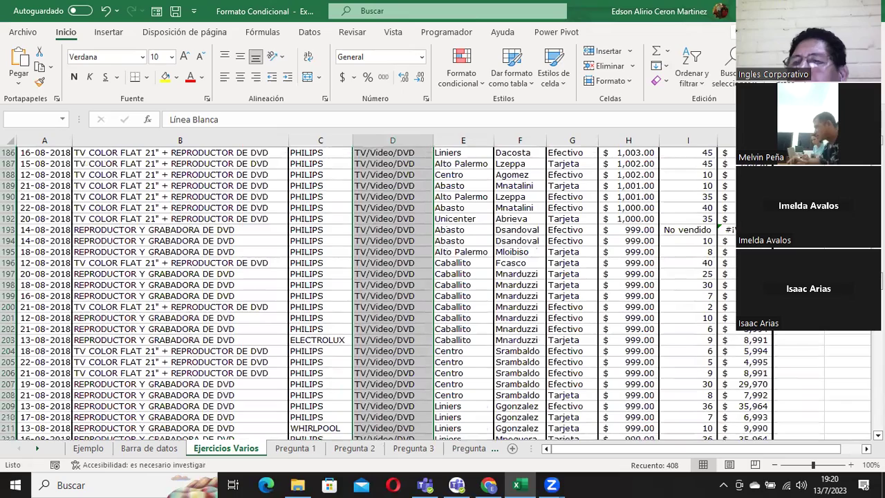
{"action": "scroll", "coordinate": [415, 290], "scroll_direction": "up", "scroll_amount": 8}
{"action": "scroll", "coordinate": [415, 290], "scroll_direction": "up", "scroll_amount": 9}
{"action": "scroll", "coordinate": [578, 186], "scroll_direction": "up", "scroll_amount": 20}
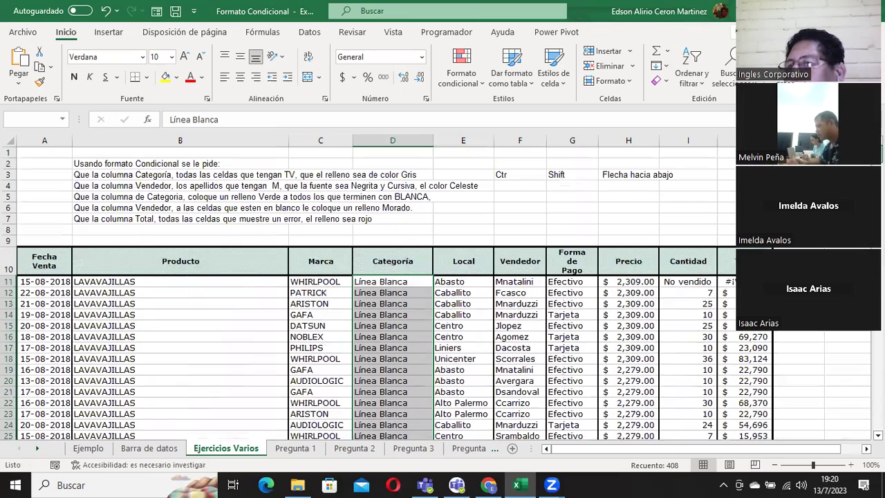
Step: Revisit the notes and instructions, then reselect D11 down to the last Categoría value
{"action": "left_click", "coordinate": [531, 175]}
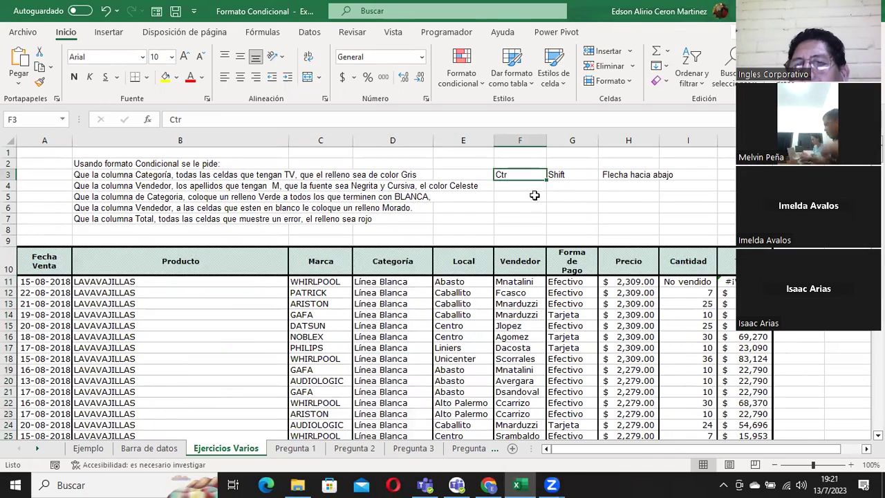
{"action": "left_click", "coordinate": [305, 283]}
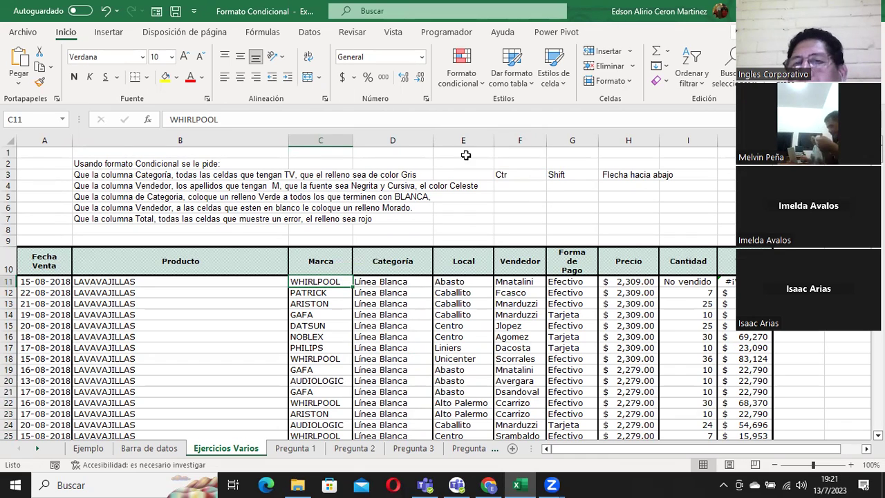
{"action": "left_click_drag", "start_coordinate": [501, 173], "coordinate": [663, 174]}
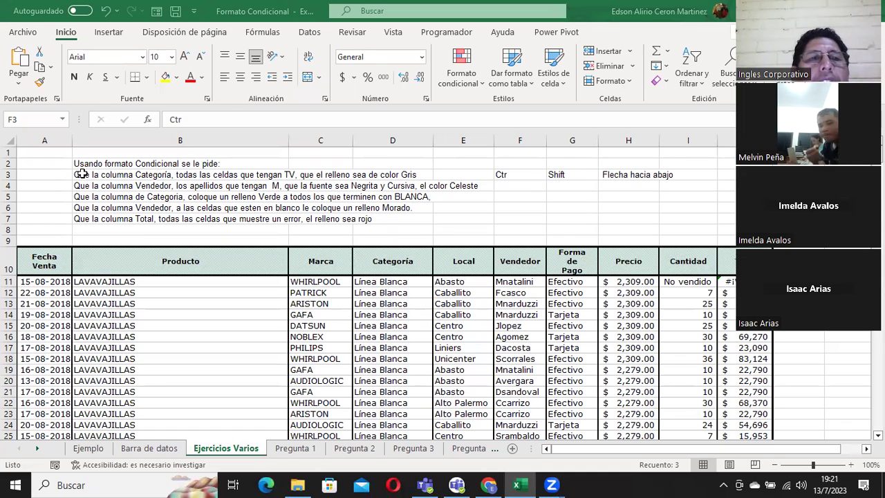
{"action": "left_click", "coordinate": [102, 179]}
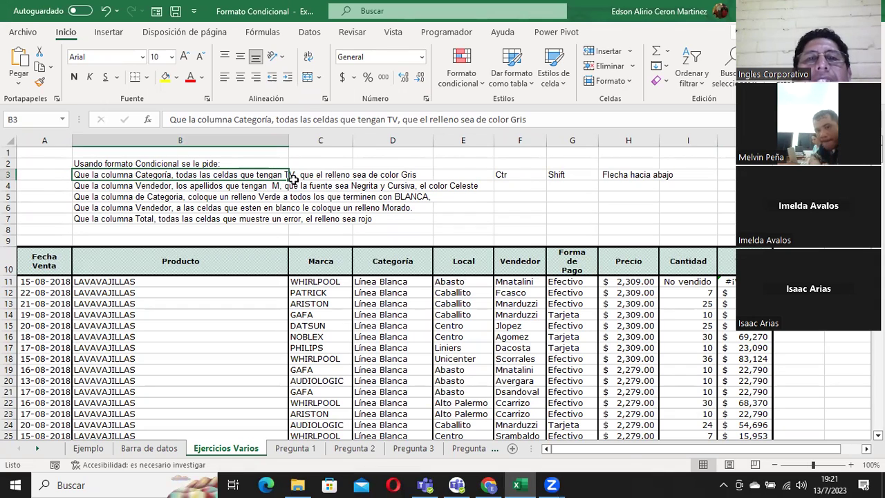
{"action": "left_click", "coordinate": [388, 284]}
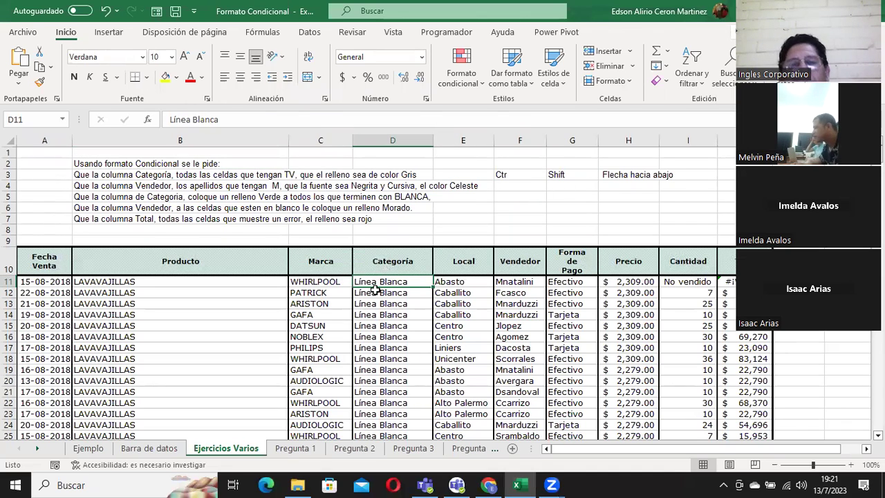
{"action": "key", "text": "ctrl+shift+Down"}
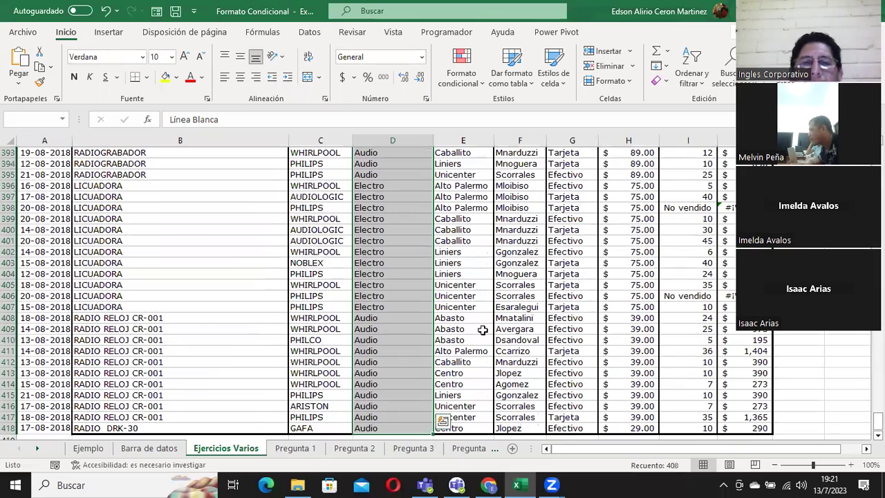
{"action": "left_click_drag", "start_coordinate": [877, 418], "coordinate": [877, 149]}
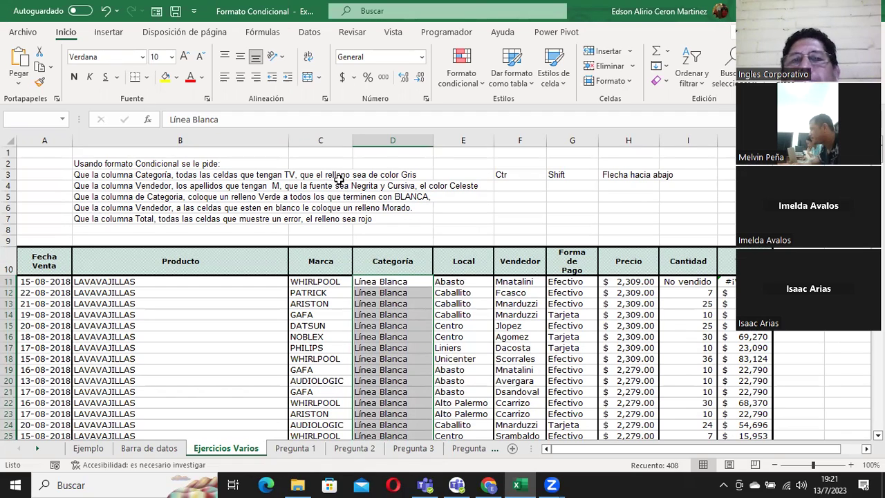
Step: Start a new rule for cells whose specific text contains 'TV' and open its Formato settings
{"action": "left_click", "coordinate": [468, 64]}
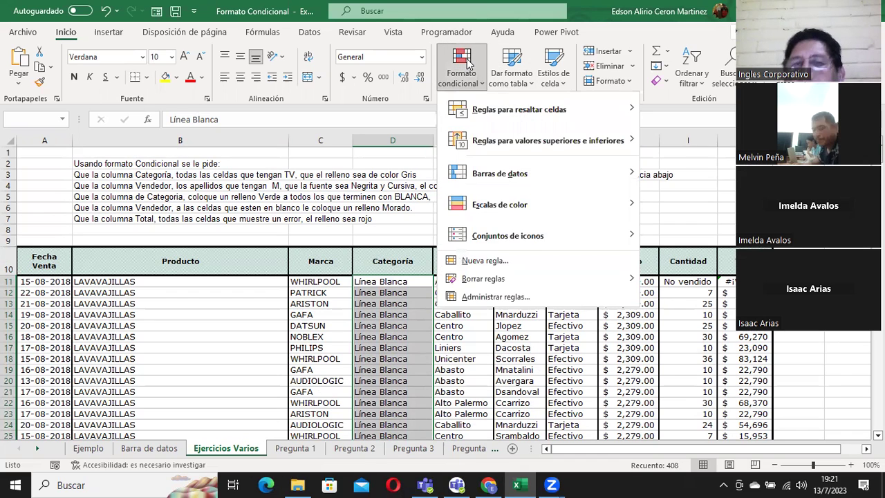
{"action": "left_click", "coordinate": [481, 267]}
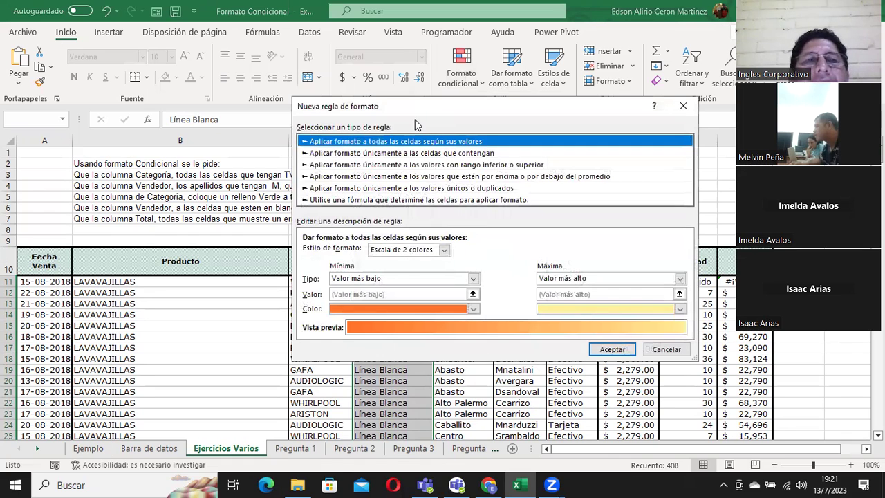
{"action": "left_click_drag", "start_coordinate": [419, 109], "coordinate": [512, 77]}
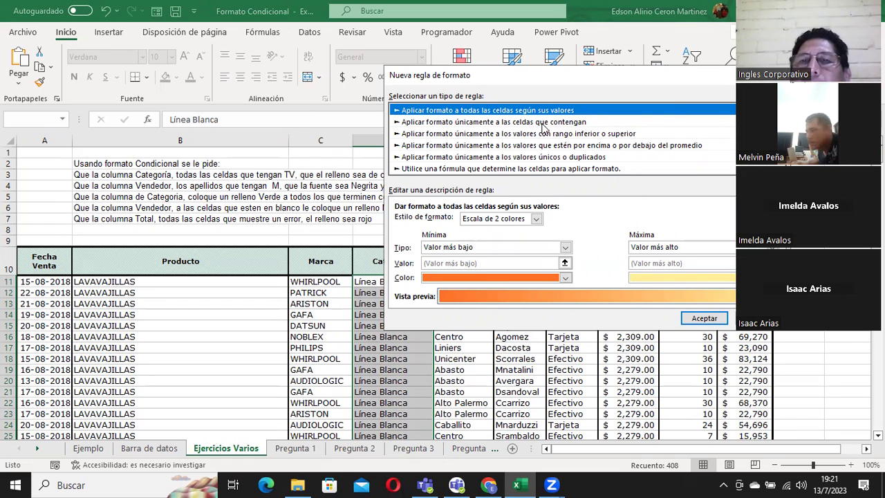
{"action": "left_click", "coordinate": [572, 123]}
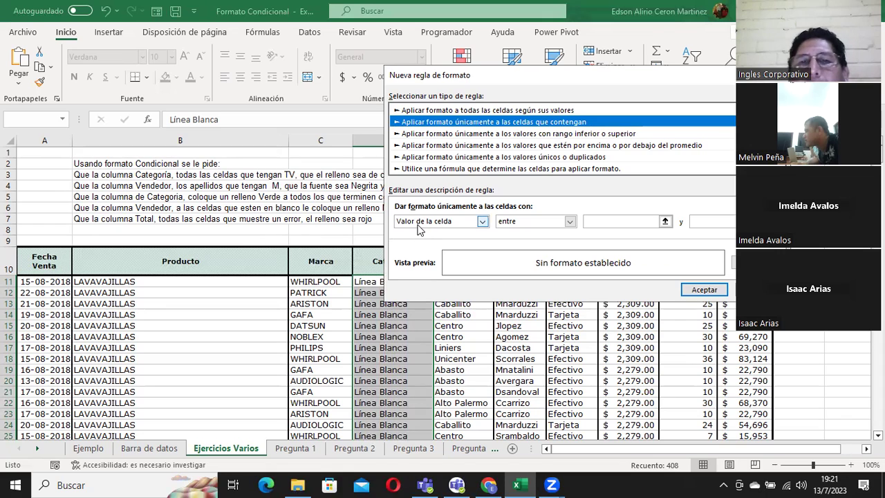
{"action": "left_click", "coordinate": [482, 222]}
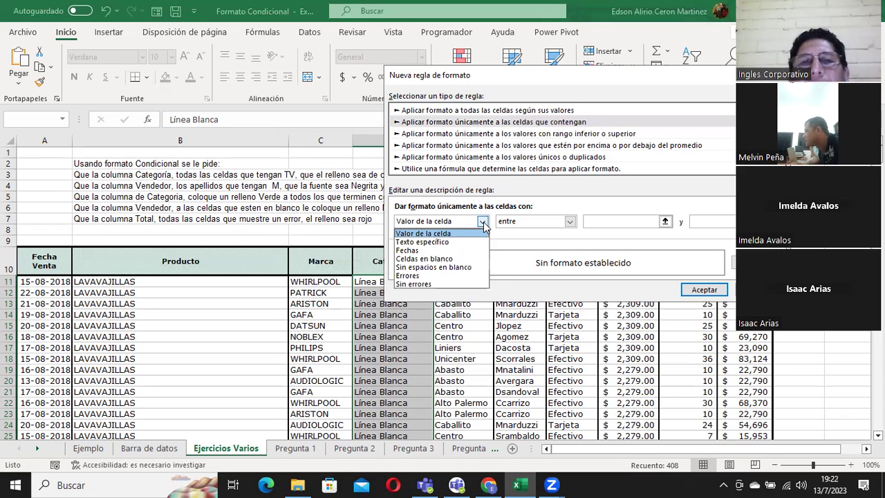
{"action": "left_click", "coordinate": [450, 243]}
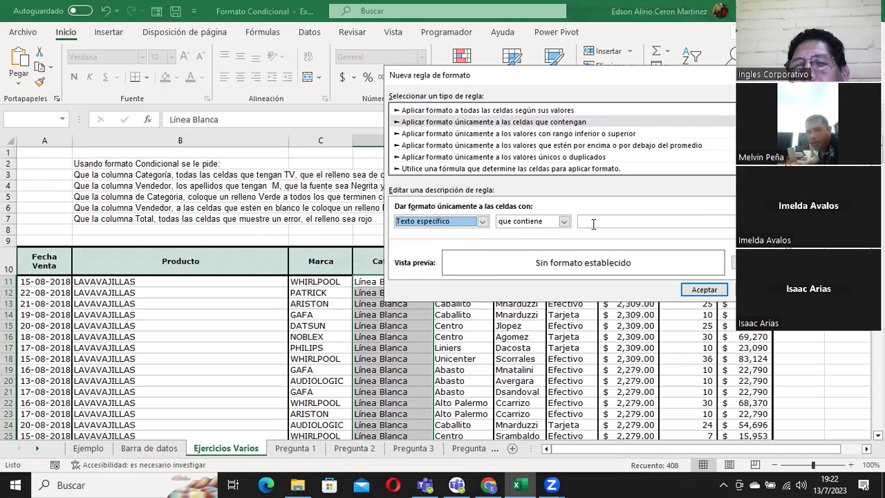
{"action": "left_click", "coordinate": [584, 221]}
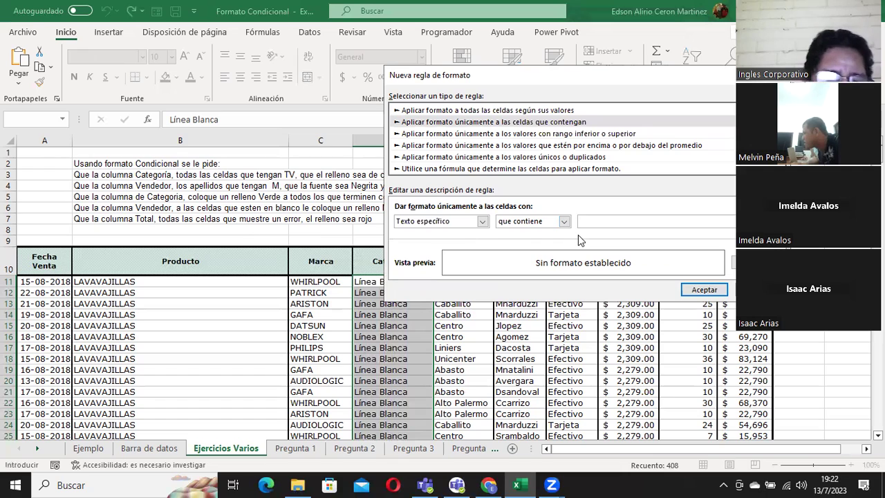
{"action": "type", "text": "TV"}
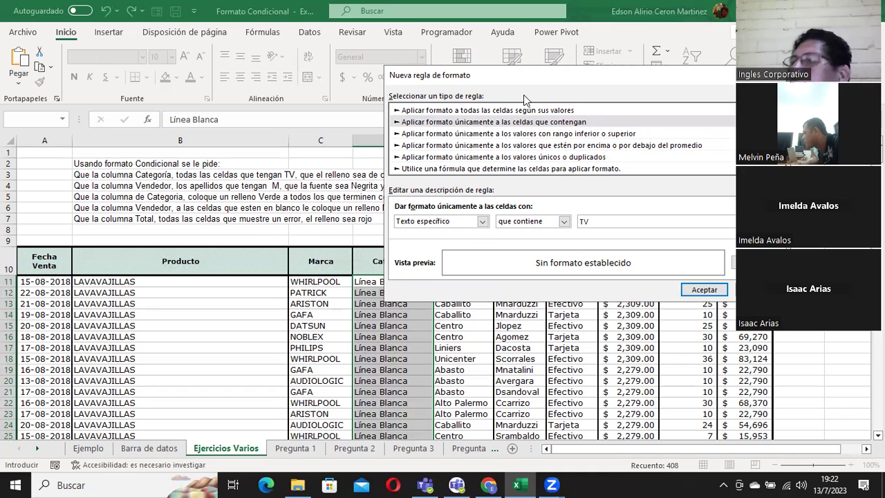
{"action": "left_click_drag", "start_coordinate": [523, 95], "coordinate": [519, 81]}
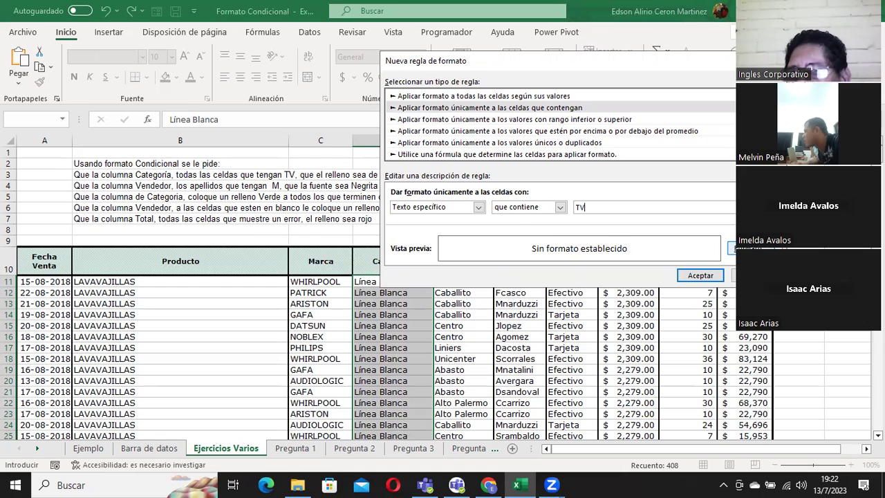
{"action": "key", "text": "Tab"}
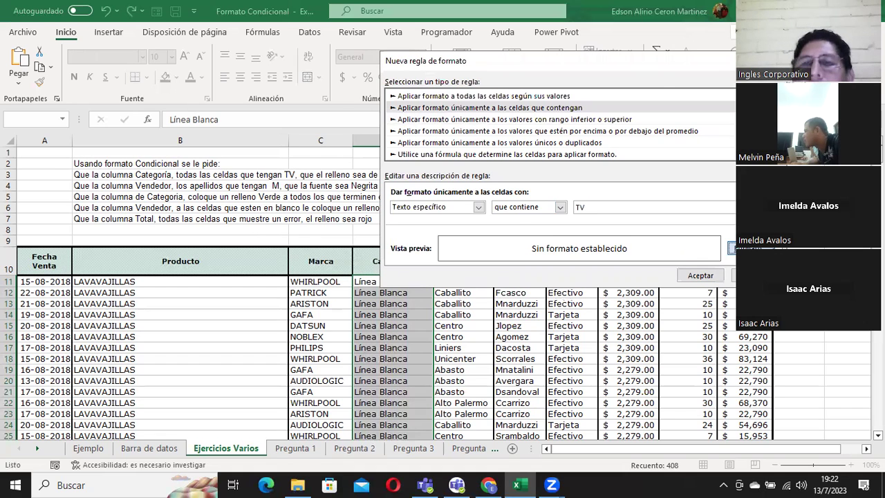
{"action": "key", "text": "Return"}
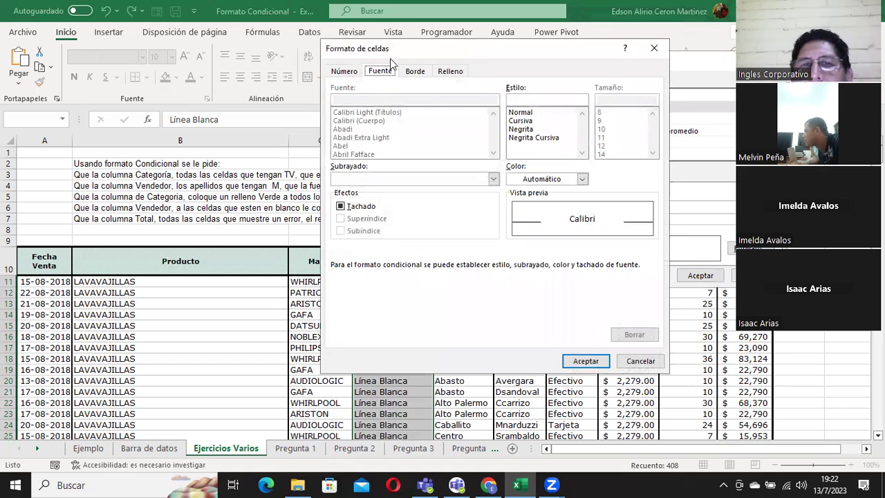
Step: Try a light grey fill in Formato de celdas, then cancel without applying it
{"action": "left_click_drag", "start_coordinate": [403, 54], "coordinate": [438, 60]}
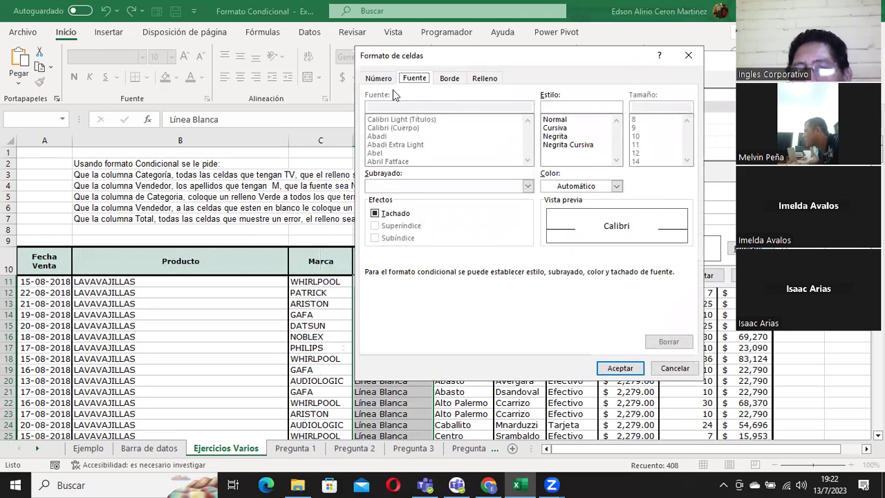
{"action": "left_click", "coordinate": [479, 80]}
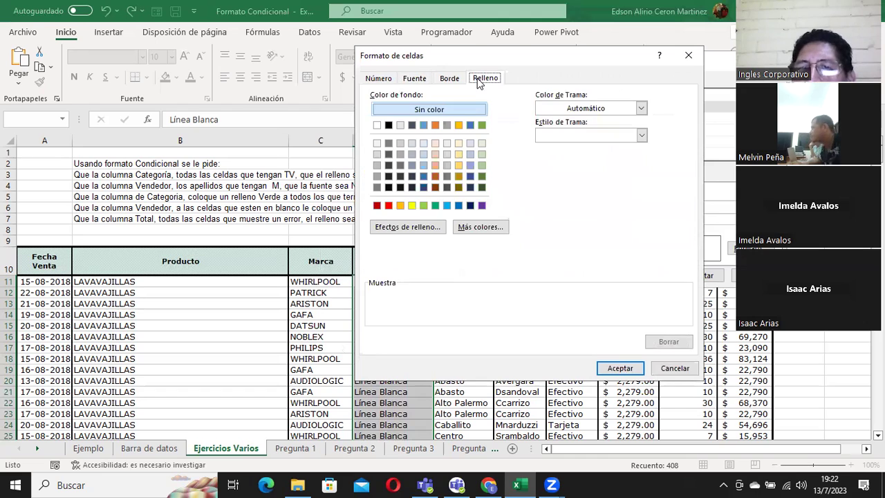
{"action": "left_click", "coordinate": [377, 155]}
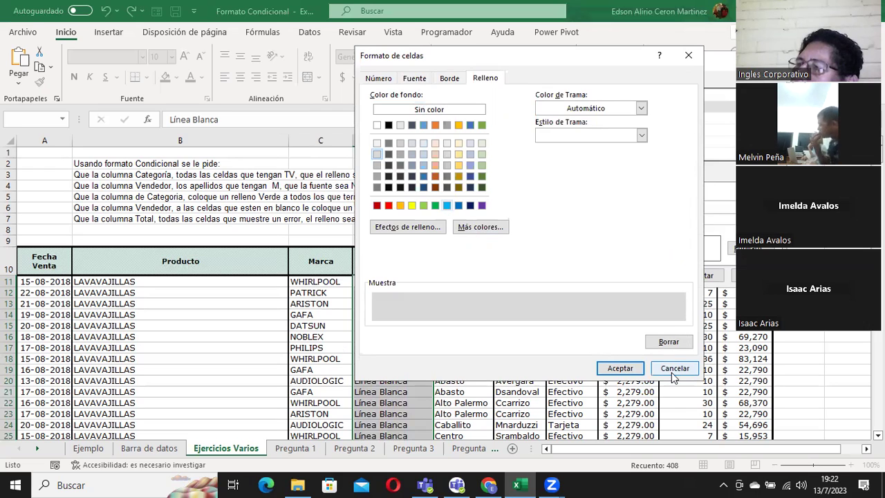
{"action": "left_click", "coordinate": [674, 369]}
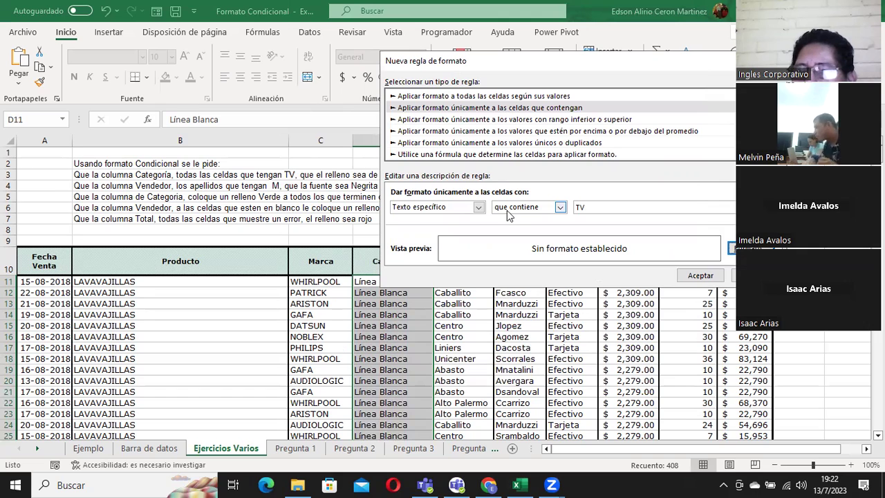
Step: Review the 'Texto específico' / 'que contiene' TV condition, then reopen the format's fill options
{"action": "left_click", "coordinate": [600, 209]}
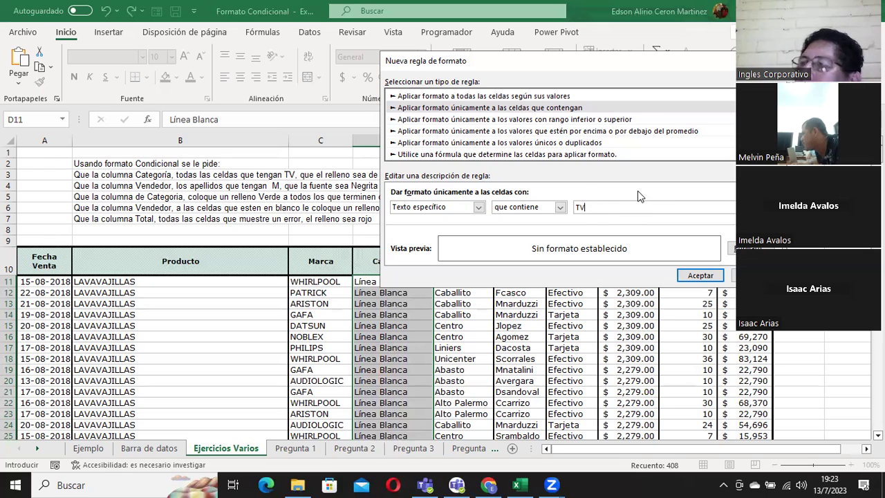
{"action": "left_click", "coordinate": [417, 209]}
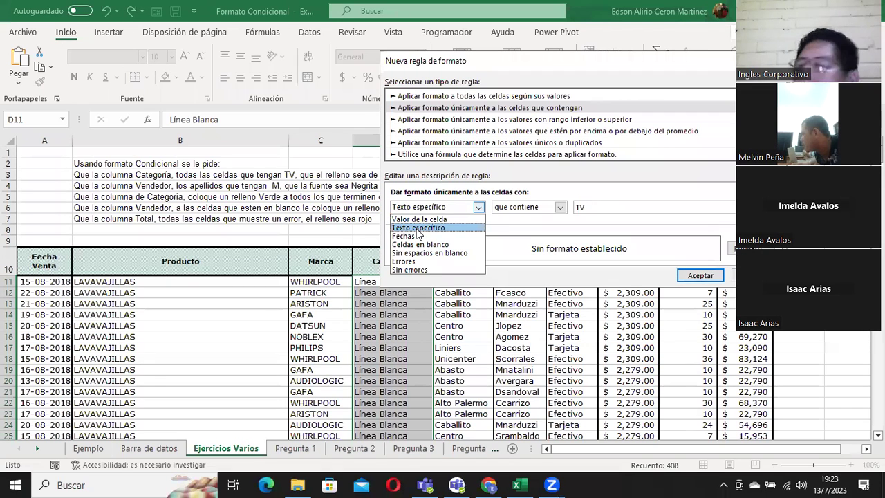
{"action": "left_click", "coordinate": [417, 231]}
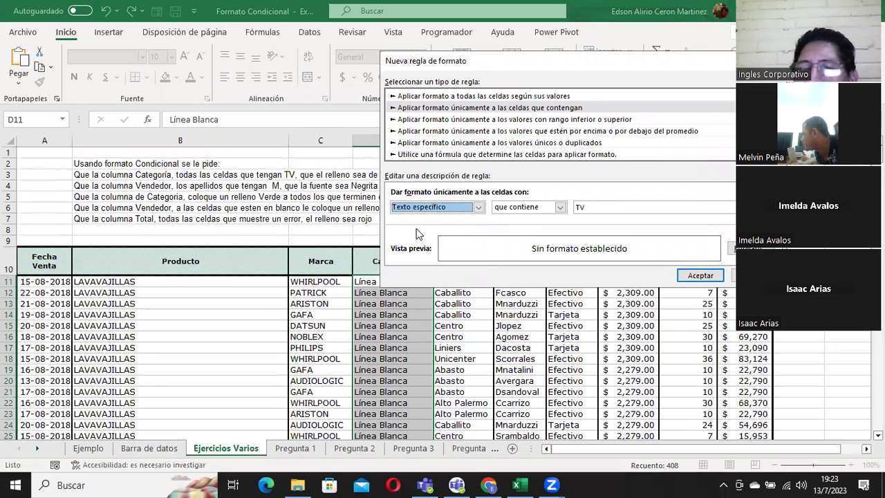
{"action": "left_click", "coordinate": [518, 208]}
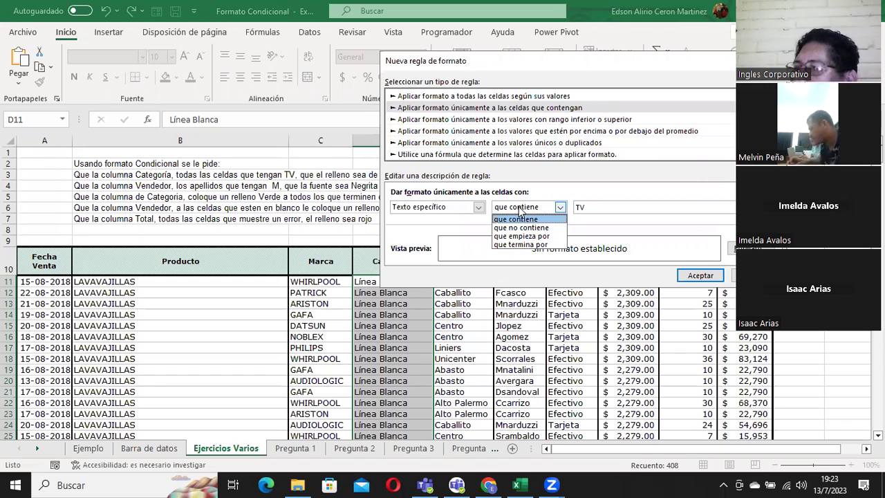
{"action": "left_click", "coordinate": [517, 219]}
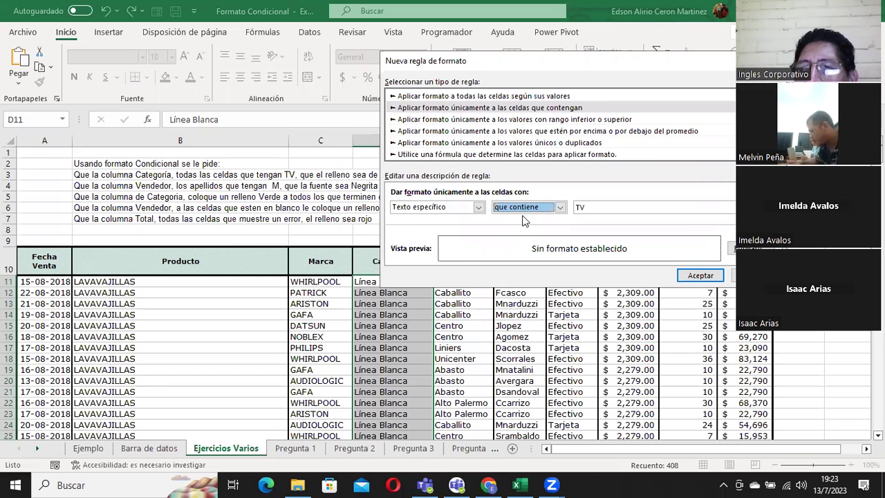
{"action": "left_click", "coordinate": [599, 207]}
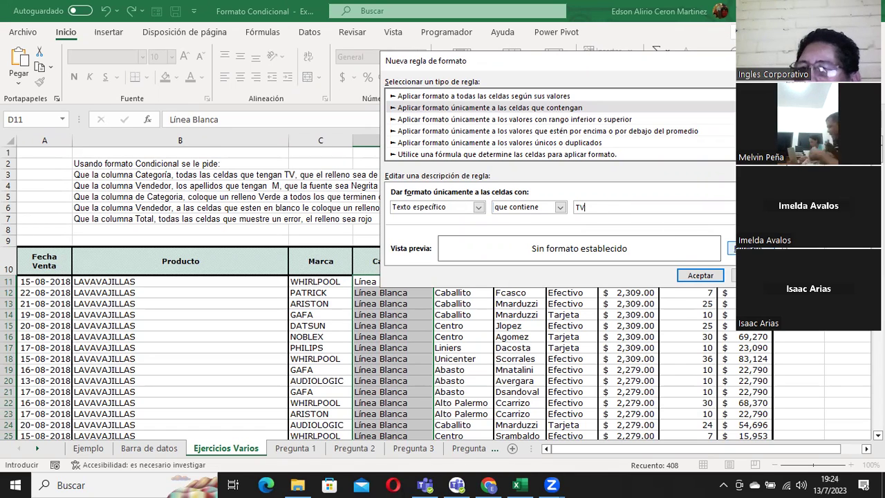
{"action": "left_click", "coordinate": [733, 248]}
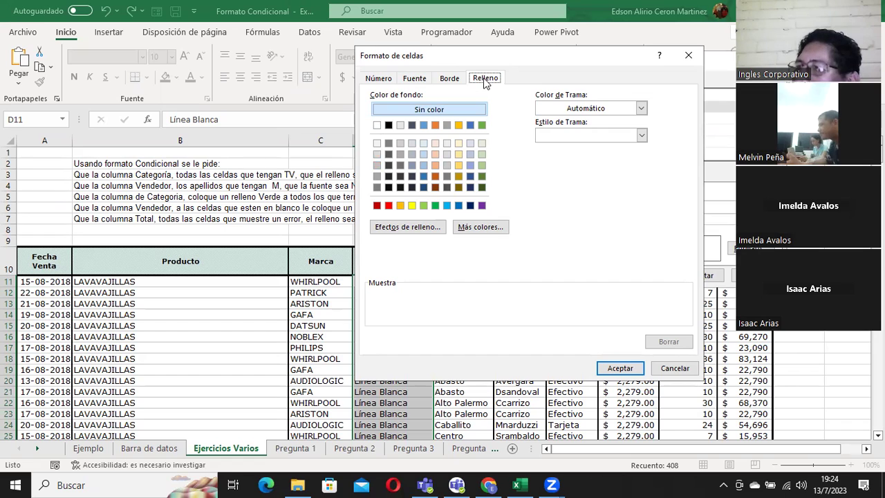
Step: Choose a darker grey fill for the TV rule and confirm it
{"action": "left_click", "coordinate": [376, 176]}
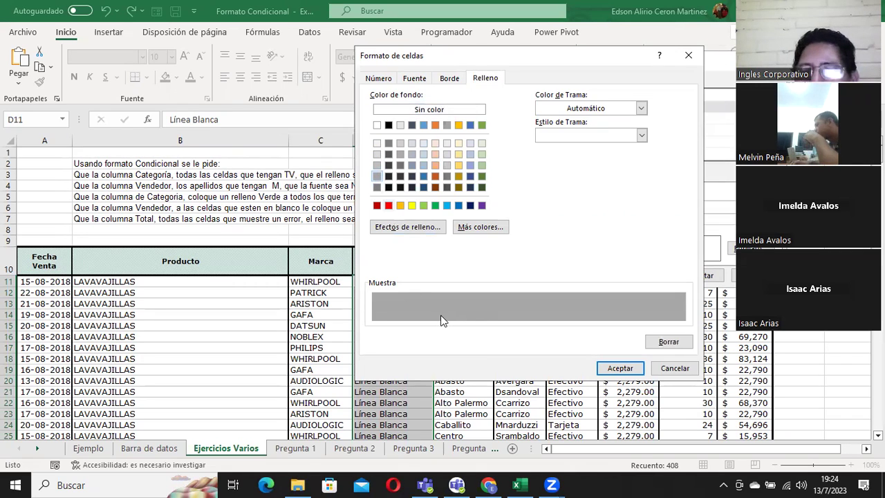
{"action": "left_click", "coordinate": [390, 110]}
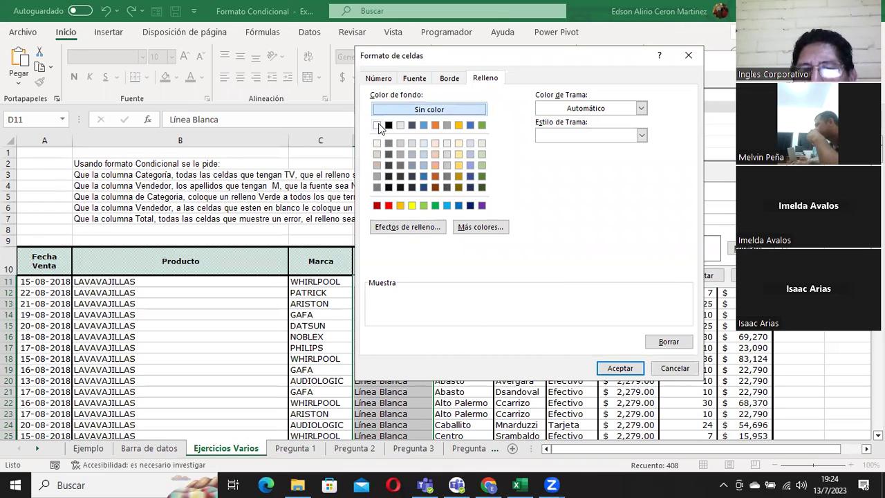
{"action": "left_click", "coordinate": [377, 186]}
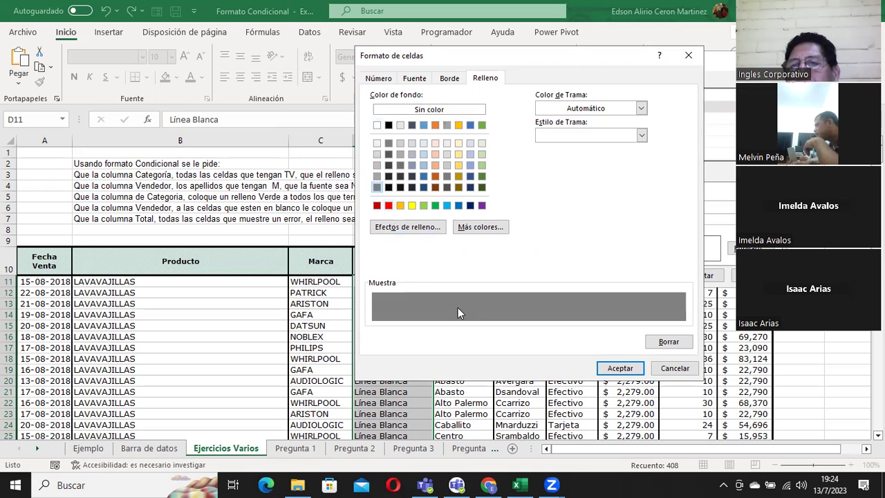
{"action": "left_click", "coordinate": [617, 369]}
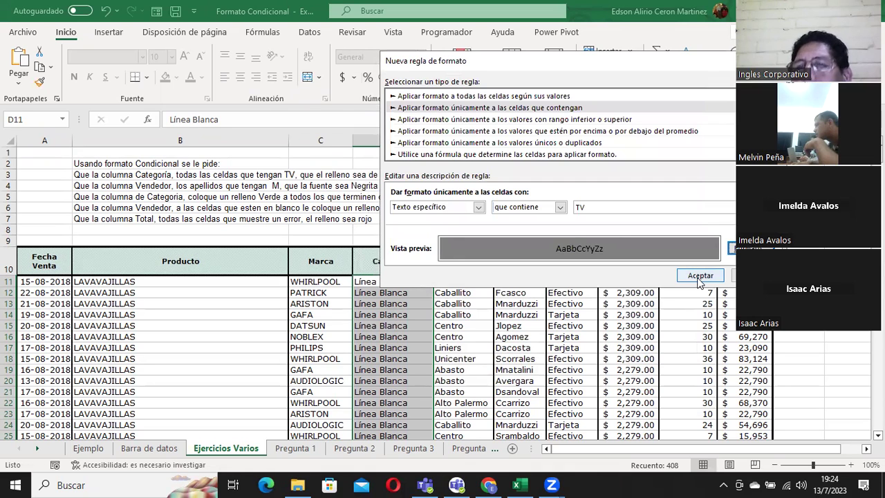
{"action": "left_click", "coordinate": [703, 276]}
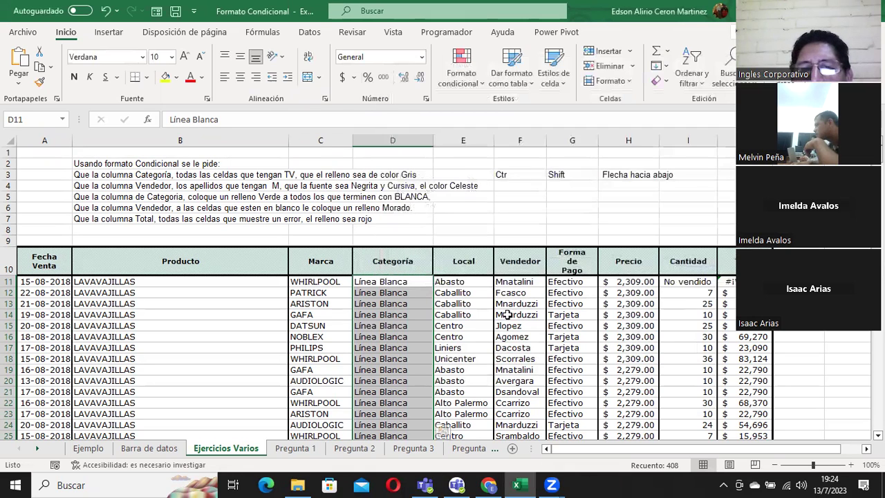
{"action": "left_click", "coordinate": [400, 337]}
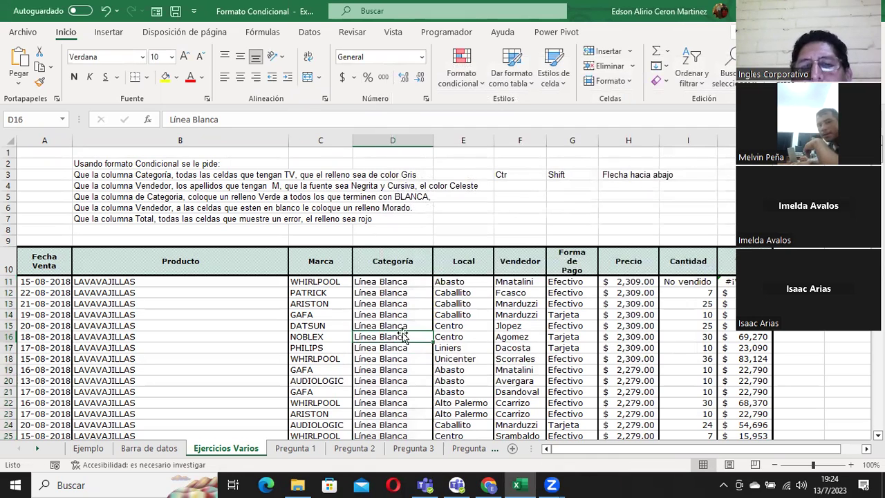
{"action": "scroll", "coordinate": [408, 339], "scroll_direction": "down", "scroll_amount": 3}
{"action": "scroll", "coordinate": [415, 343], "scroll_direction": "down", "scroll_amount": 4}
{"action": "scroll", "coordinate": [415, 343], "scroll_direction": "down", "scroll_amount": 7}
{"action": "scroll", "coordinate": [414, 343], "scroll_direction": "down", "scroll_amount": 8}
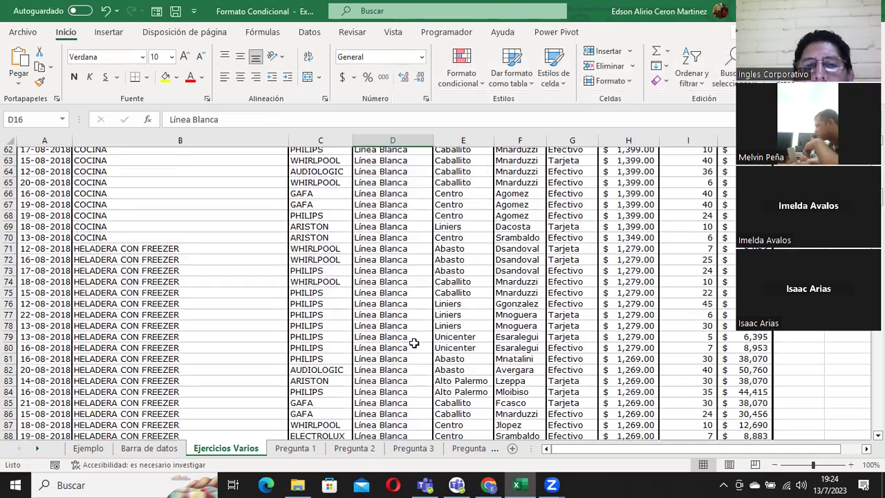
{"action": "scroll", "coordinate": [415, 343], "scroll_direction": "down", "scroll_amount": 7}
{"action": "scroll", "coordinate": [413, 343], "scroll_direction": "down", "scroll_amount": 7}
{"action": "scroll", "coordinate": [412, 344], "scroll_direction": "down", "scroll_amount": 6}
{"action": "scroll", "coordinate": [408, 339], "scroll_direction": "down", "scroll_amount": 6}
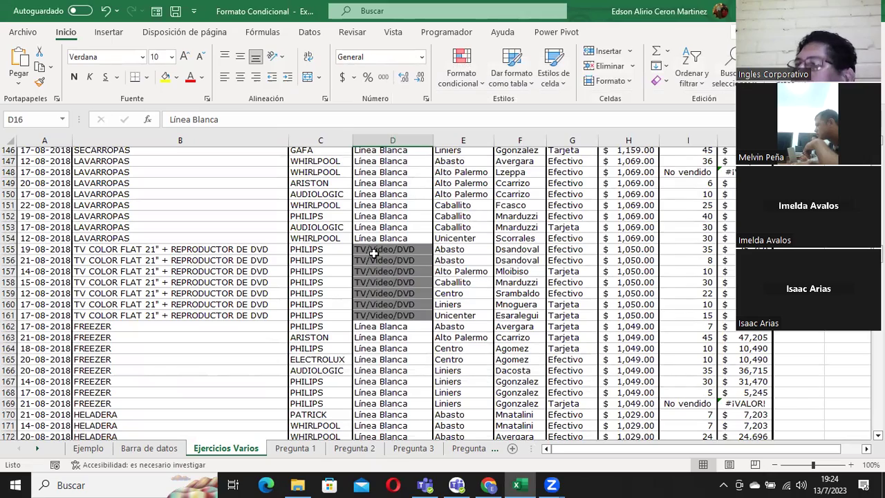
{"action": "scroll", "coordinate": [382, 312], "scroll_direction": "down", "scroll_amount": 1}
{"action": "scroll", "coordinate": [382, 311], "scroll_direction": "down", "scroll_amount": 9}
{"action": "scroll", "coordinate": [387, 290], "scroll_direction": "down", "scroll_amount": 4}
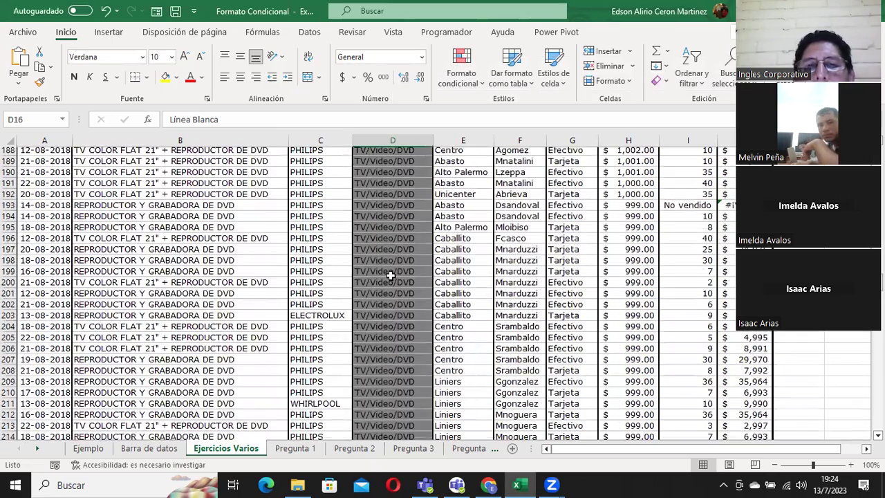
{"action": "scroll", "coordinate": [390, 276], "scroll_direction": "up", "scroll_amount": 2}
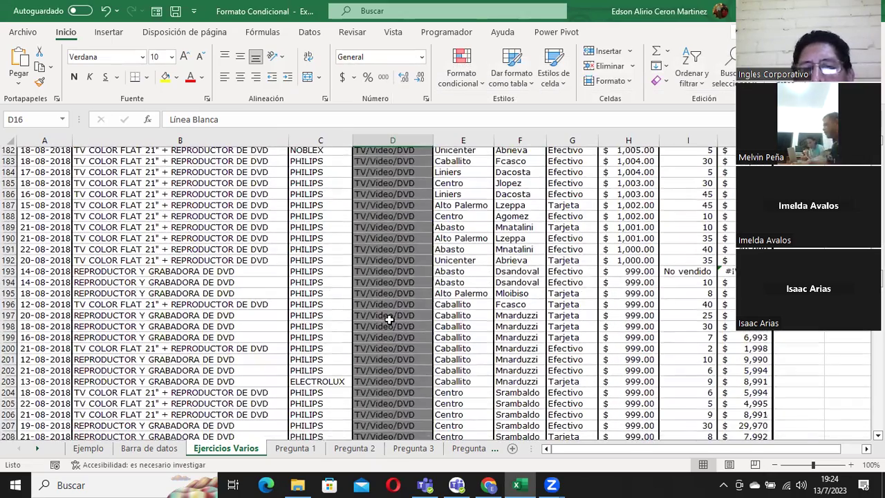
{"action": "scroll", "coordinate": [389, 319], "scroll_direction": "up", "scroll_amount": 1}
{"action": "scroll", "coordinate": [377, 359], "scroll_direction": "up", "scroll_amount": 6}
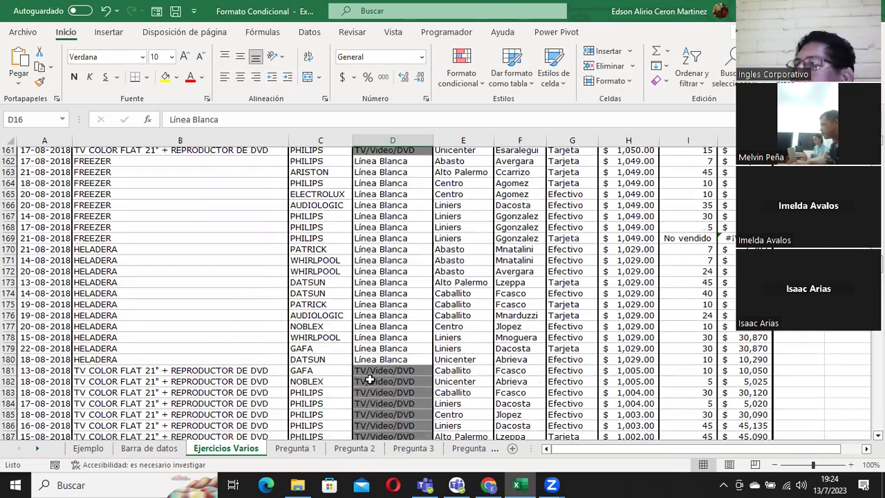
{"action": "scroll", "coordinate": [370, 374], "scroll_direction": "up", "scroll_amount": 9}
{"action": "scroll", "coordinate": [376, 366], "scroll_direction": "up", "scroll_amount": 10}
{"action": "scroll", "coordinate": [384, 363], "scroll_direction": "up", "scroll_amount": 8}
{"action": "scroll", "coordinate": [389, 360], "scroll_direction": "up", "scroll_amount": 6}
{"action": "scroll", "coordinate": [391, 360], "scroll_direction": "up", "scroll_amount": 10}
{"action": "scroll", "coordinate": [390, 358], "scroll_direction": "up", "scroll_amount": 10}
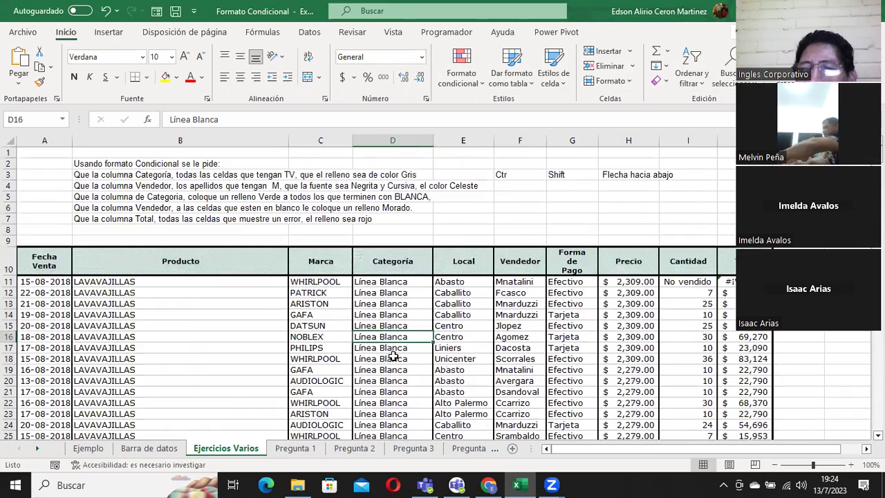
{"action": "left_click", "coordinate": [405, 283]}
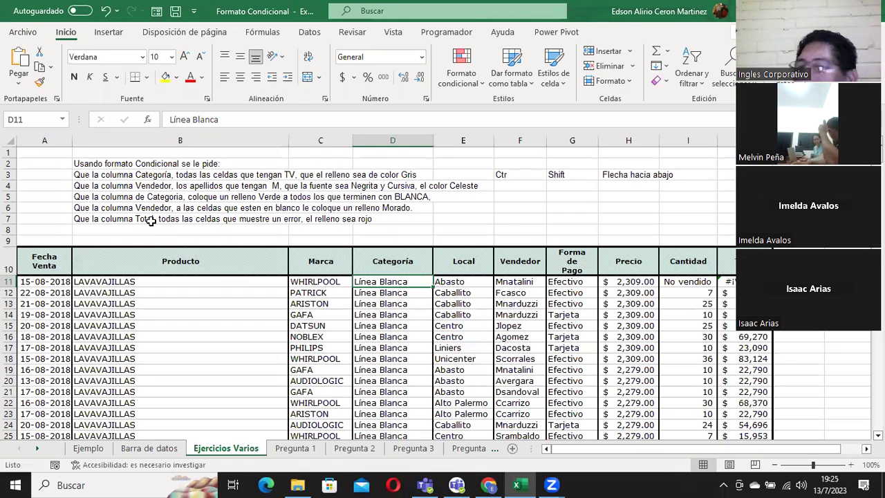
{"action": "left_click", "coordinate": [129, 176]}
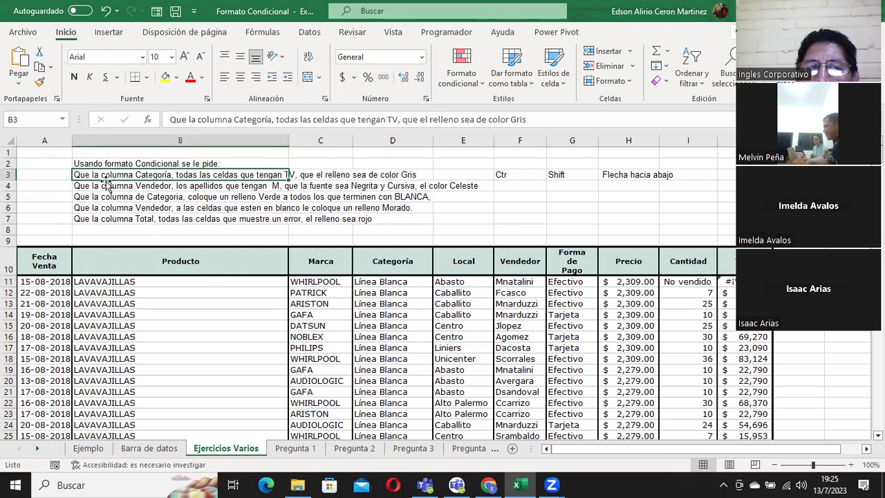
{"action": "left_click", "coordinate": [98, 186]}
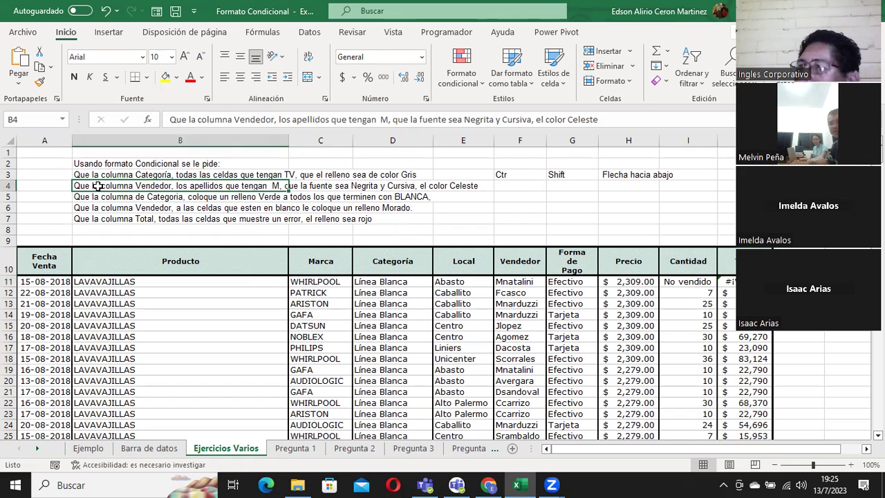
{"action": "left_click", "coordinate": [507, 281]}
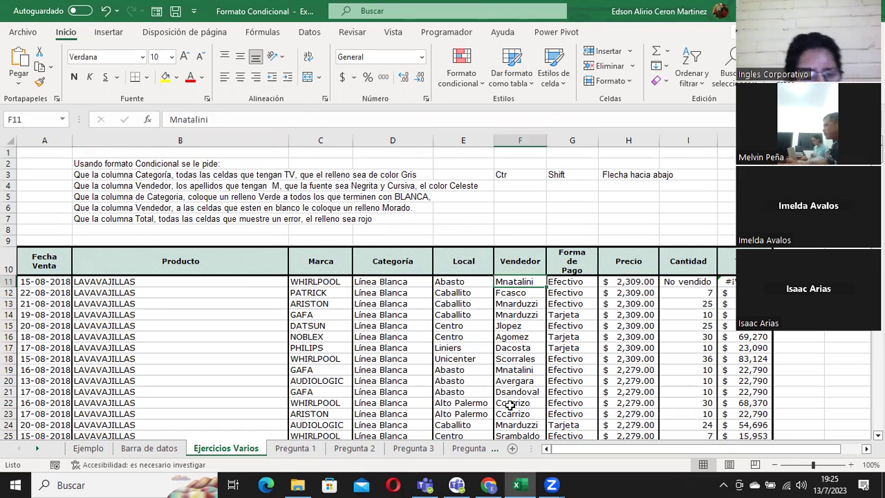
{"action": "key", "text": "ctrl+shift+Down"}
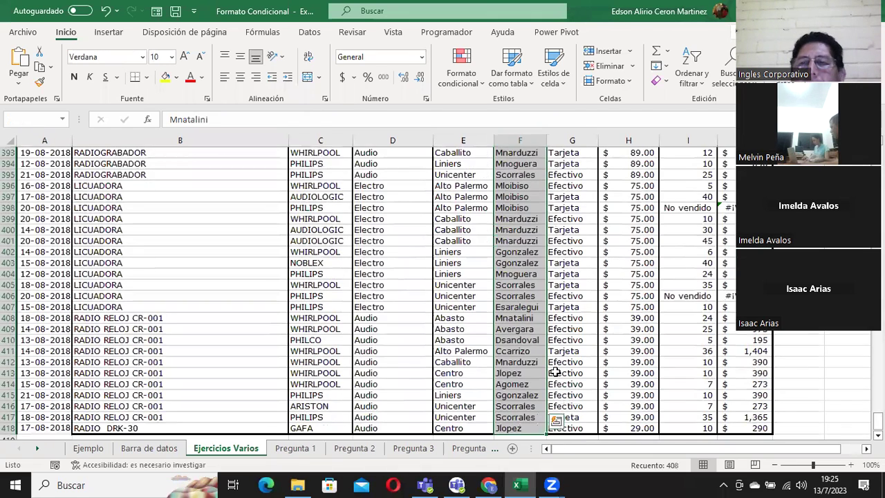
{"action": "left_click_drag", "start_coordinate": [877, 421], "coordinate": [877, 151]}
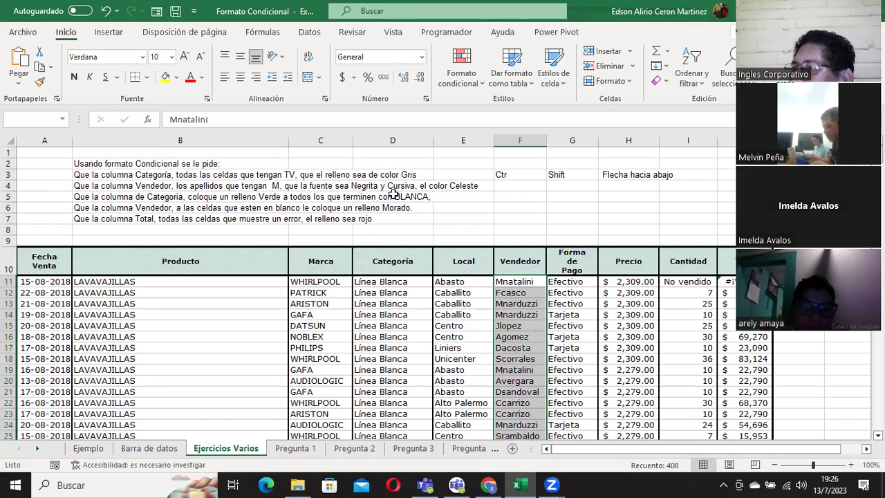
Step: Start a new conditional formatting rule for cells containing specific text
{"action": "left_click", "coordinate": [460, 64]}
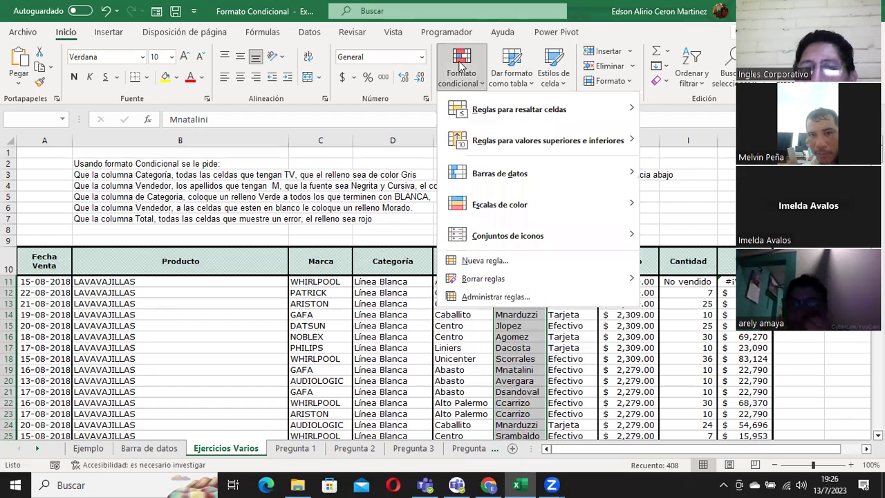
{"action": "left_click", "coordinate": [478, 261]}
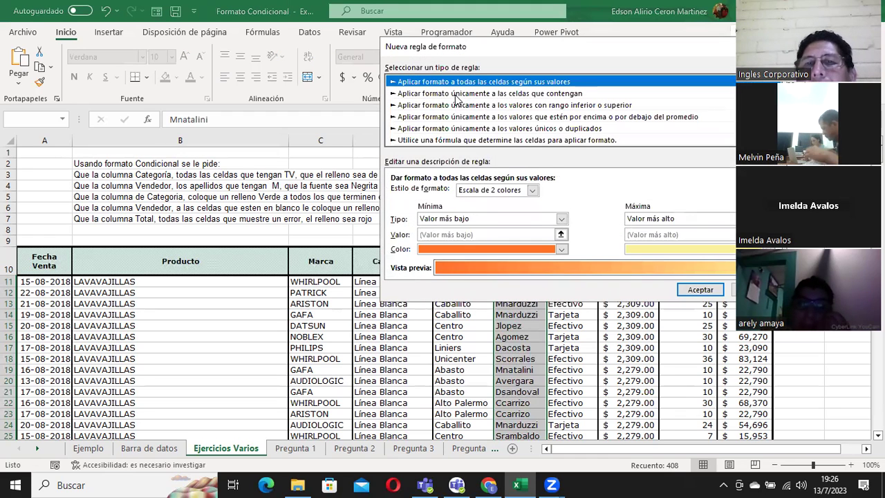
{"action": "left_click", "coordinate": [436, 94]}
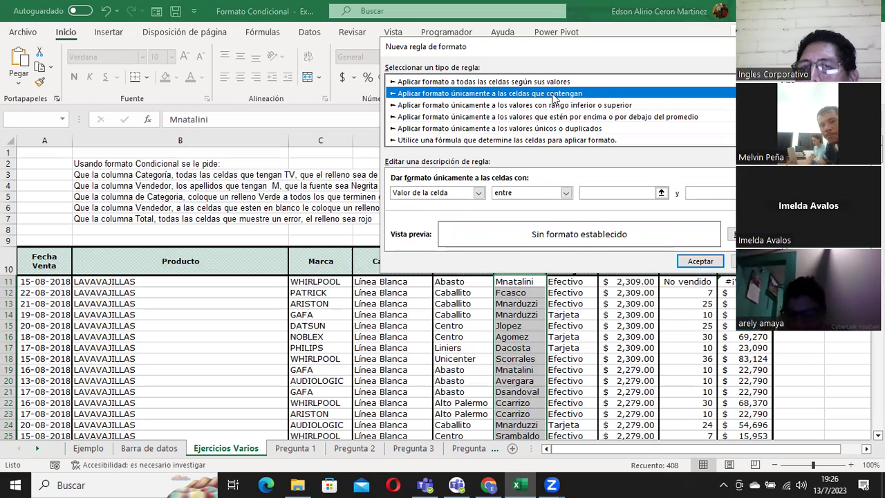
{"action": "left_click", "coordinate": [430, 193]}
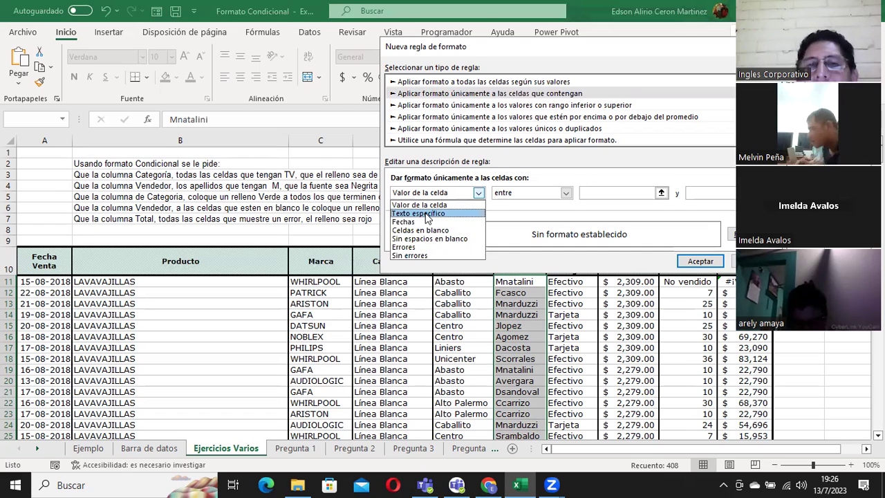
{"action": "left_click", "coordinate": [425, 215]}
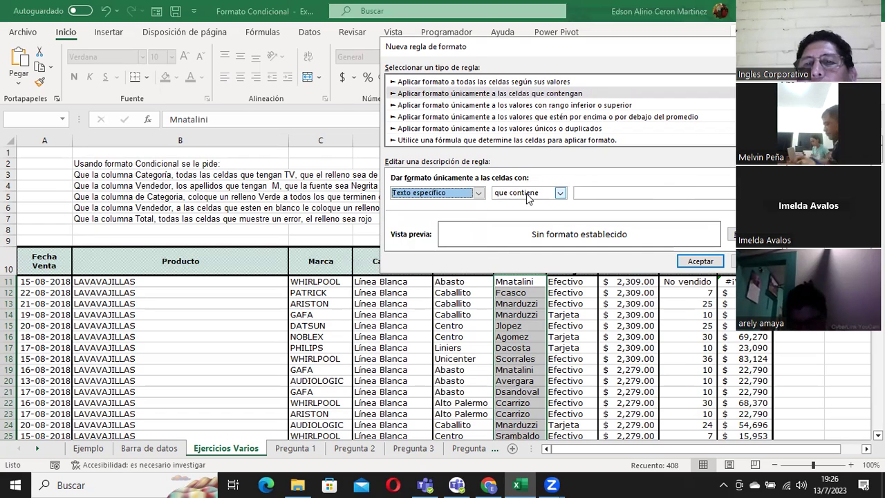
Step: Set the rule to match text containing 'M' and bring up its cell format settings
{"action": "left_click", "coordinate": [595, 193]}
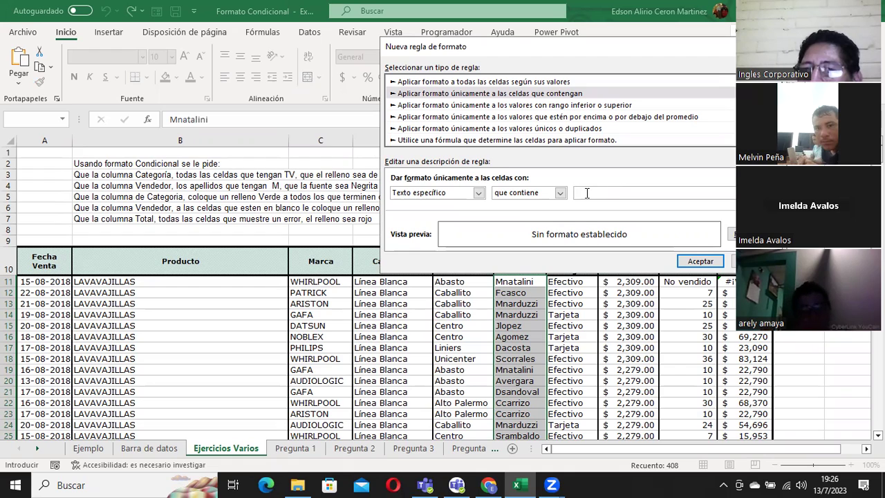
{"action": "type", "text": "M"}
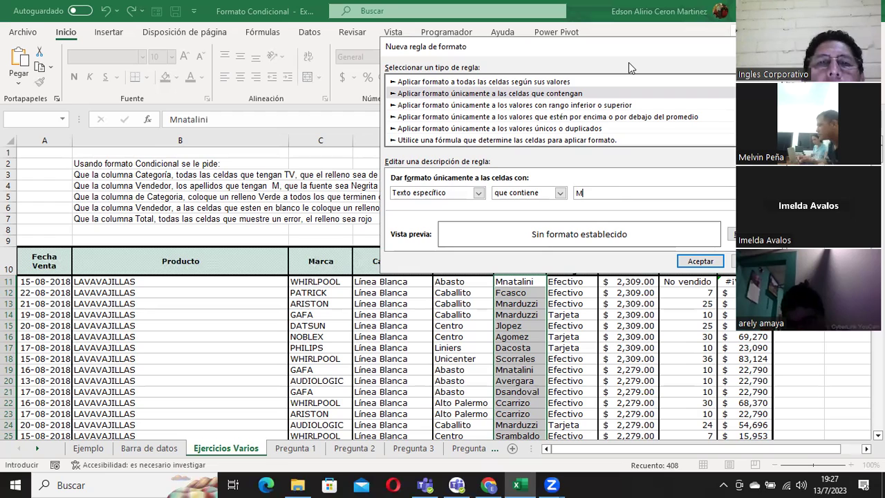
{"action": "left_click_drag", "start_coordinate": [629, 62], "coordinate": [576, 86]}
{"action": "left_click", "coordinate": [699, 258]}
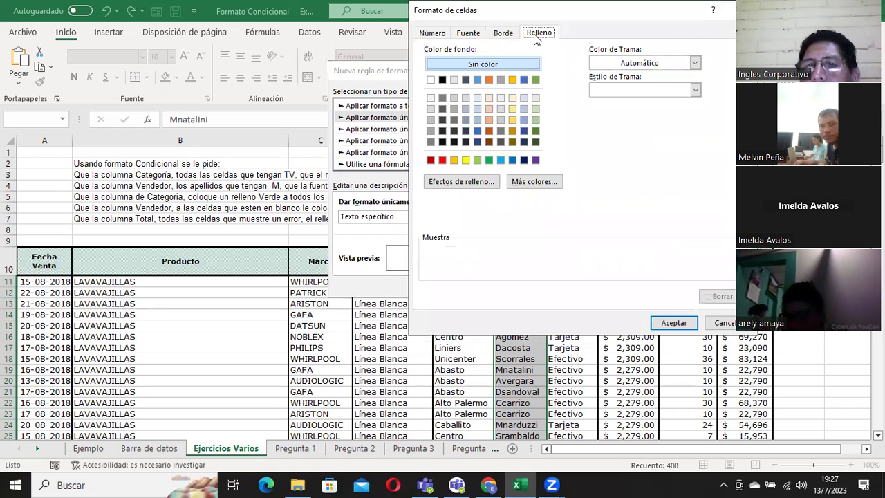
Step: Set the rule's font style to Negrita Cursiva and its font colour to blue
{"action": "left_click", "coordinate": [469, 34]}
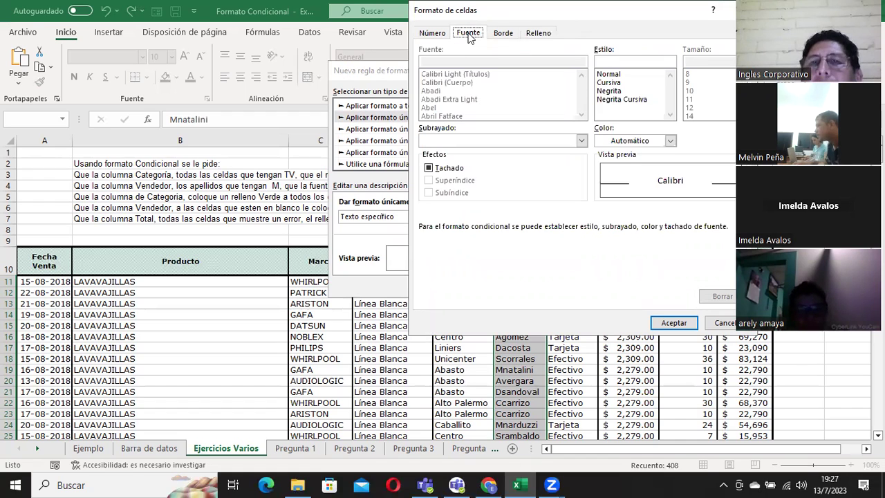
{"action": "left_click", "coordinate": [609, 90]}
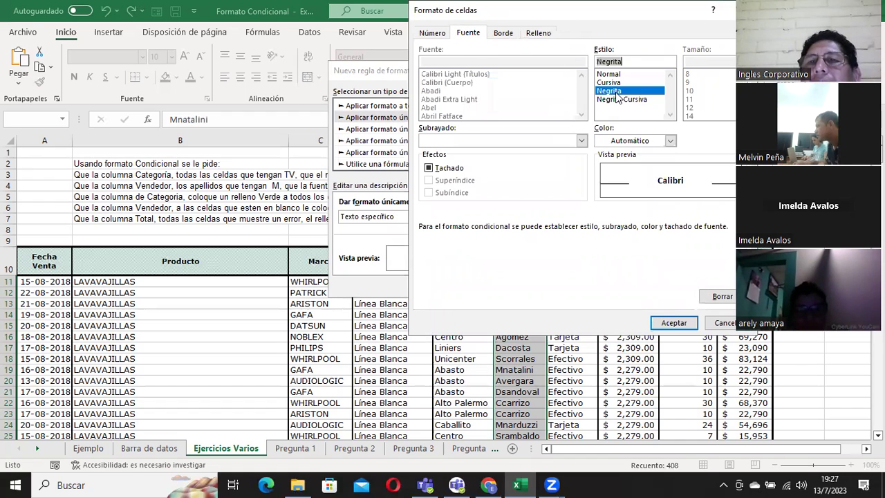
{"action": "left_click", "coordinate": [621, 101]}
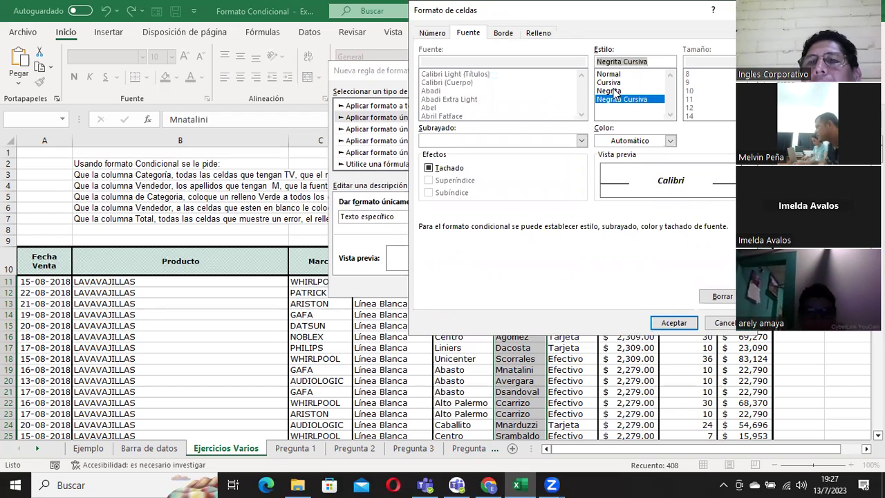
{"action": "left_click", "coordinate": [610, 90]}
{"action": "left_click", "coordinate": [628, 102]}
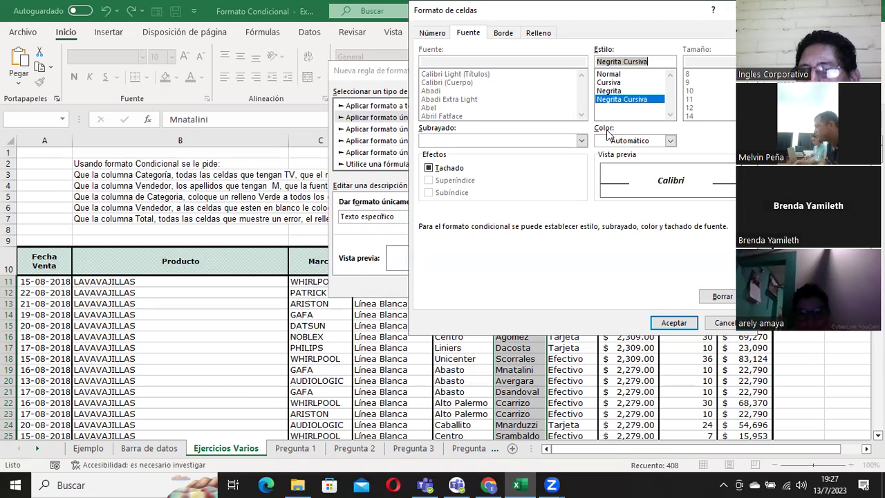
{"action": "left_click", "coordinate": [626, 146]}
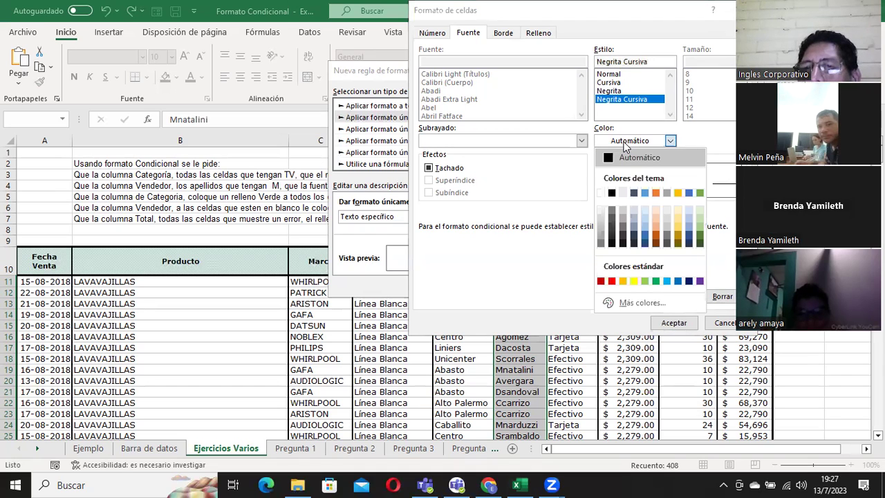
{"action": "left_click", "coordinate": [645, 237]}
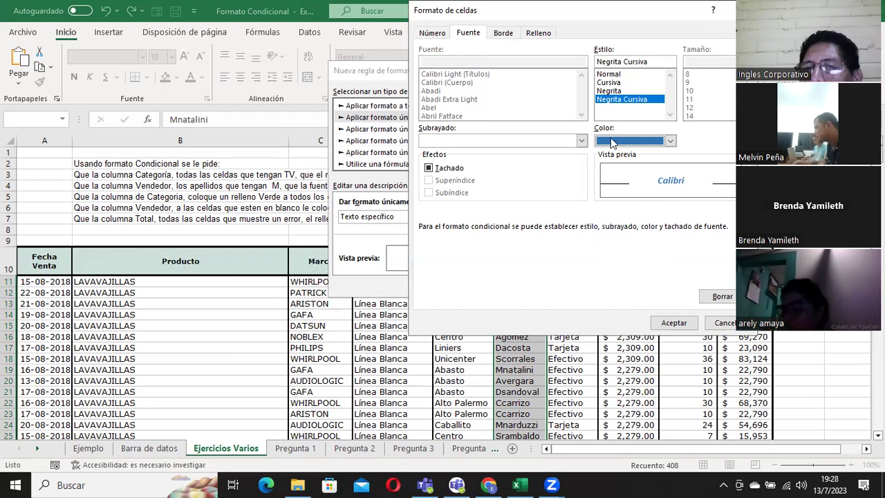
Step: Confirm the format and apply the 'contains M' rule to the Vendedor names
{"action": "left_click", "coordinate": [672, 323]}
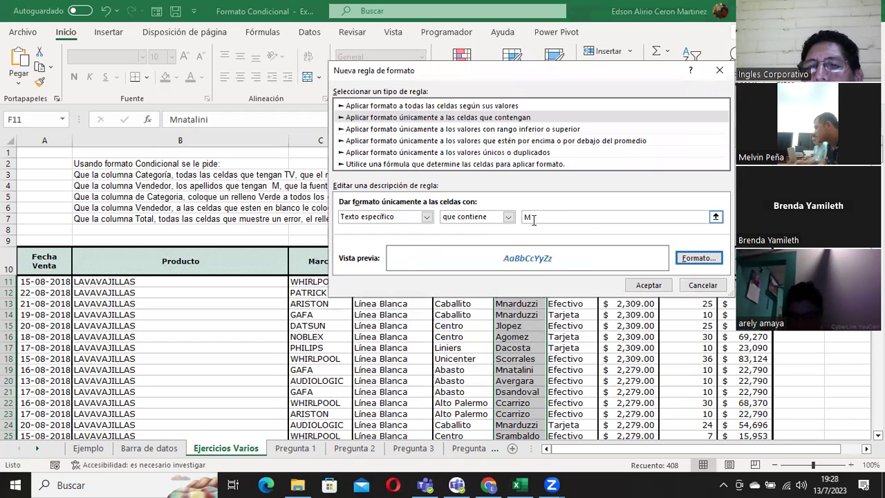
{"action": "left_click", "coordinate": [537, 217]}
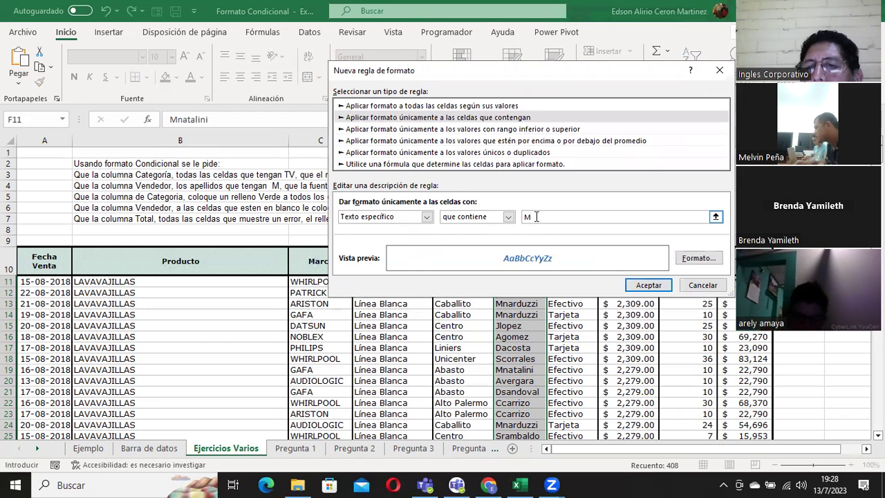
{"action": "left_click", "coordinate": [642, 285]}
{"action": "left_click", "coordinate": [524, 317]}
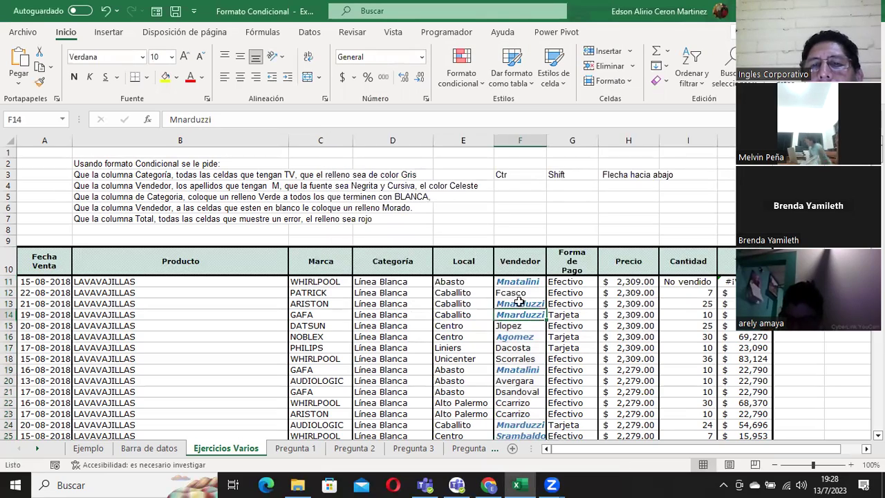
{"action": "scroll", "coordinate": [518, 318], "scroll_direction": "down", "scroll_amount": 2}
{"action": "scroll", "coordinate": [518, 325], "scroll_direction": "down", "scroll_amount": 1}
{"action": "scroll", "coordinate": [517, 330], "scroll_direction": "down", "scroll_amount": 1}
{"action": "scroll", "coordinate": [517, 329], "scroll_direction": "down", "scroll_amount": 1}
{"action": "left_click", "coordinate": [515, 338]}
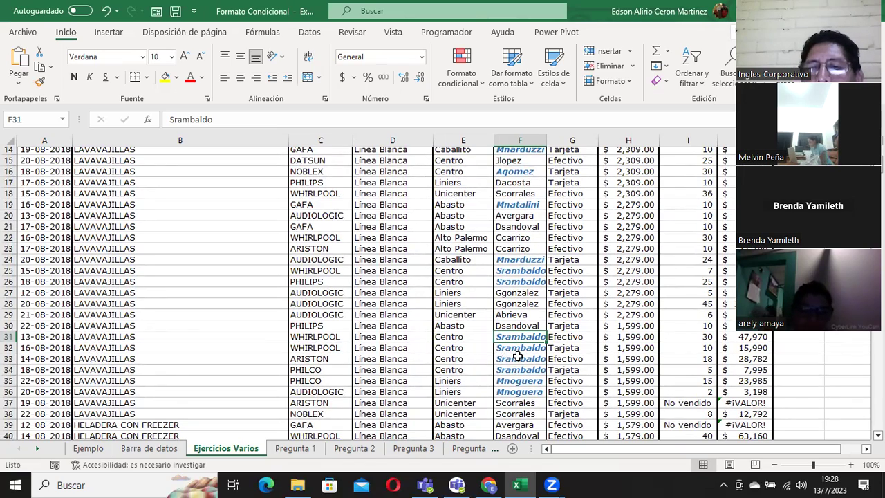
{"action": "scroll", "coordinate": [517, 356], "scroll_direction": "down", "scroll_amount": 4}
{"action": "scroll", "coordinate": [517, 356], "scroll_direction": "down", "scroll_amount": 1}
{"action": "left_click", "coordinate": [512, 326]}
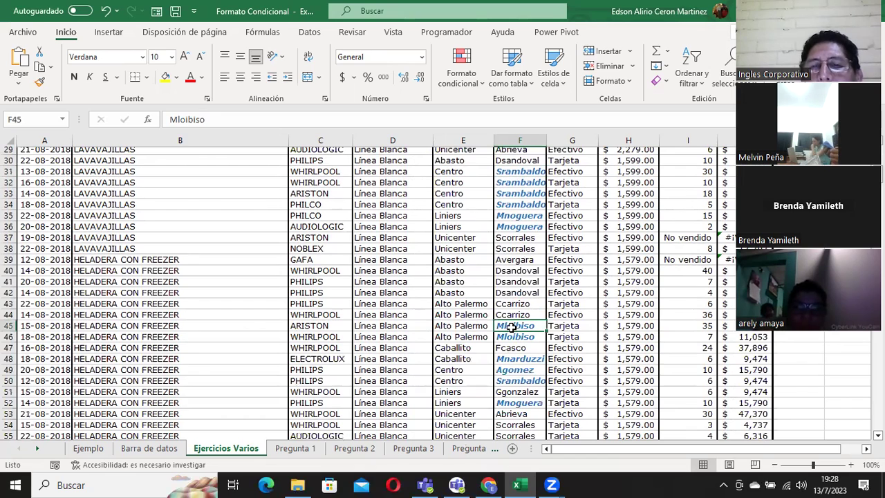
{"action": "left_click", "coordinate": [515, 359]}
{"action": "left_click", "coordinate": [516, 370]}
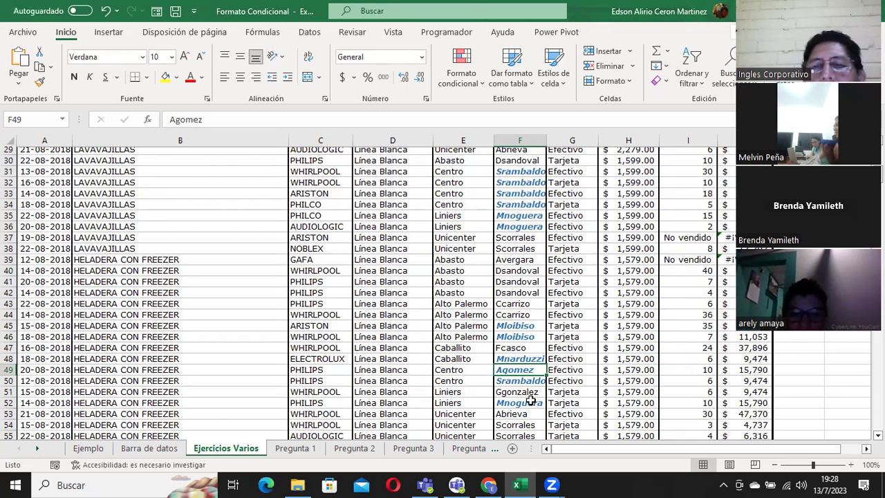
{"action": "left_click", "coordinate": [517, 381]}
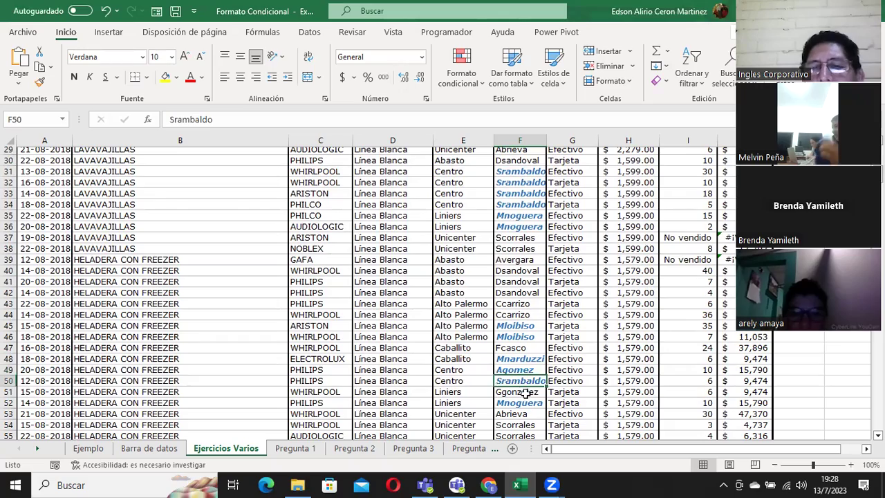
{"action": "left_click", "coordinate": [519, 404]}
{"action": "scroll", "coordinate": [522, 401], "scroll_direction": "down", "scroll_amount": 1}
{"action": "scroll", "coordinate": [526, 384], "scroll_direction": "down", "scroll_amount": 3}
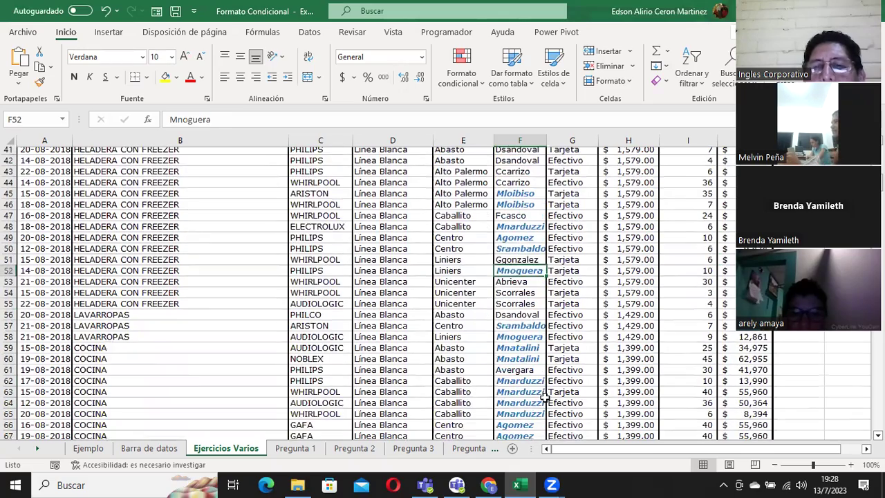
{"action": "scroll", "coordinate": [527, 372], "scroll_direction": "up", "scroll_amount": 5}
{"action": "scroll", "coordinate": [527, 372], "scroll_direction": "up", "scroll_amount": 9}
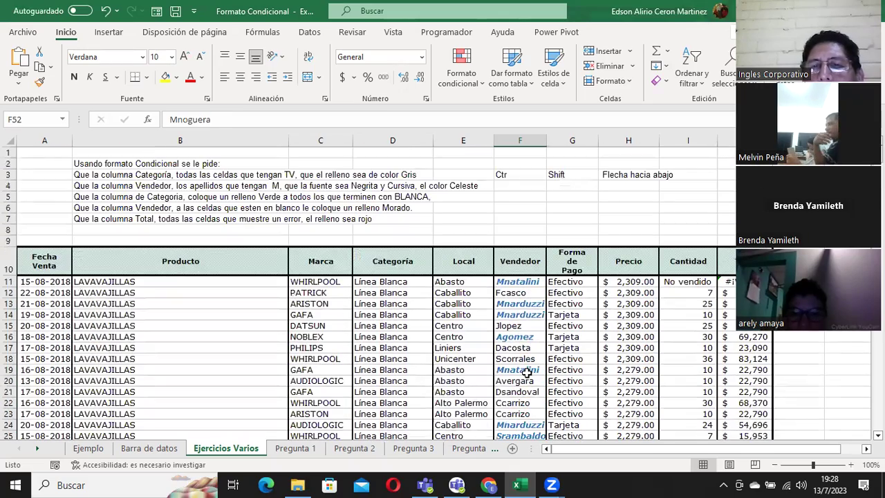
{"action": "left_click", "coordinate": [521, 285]}
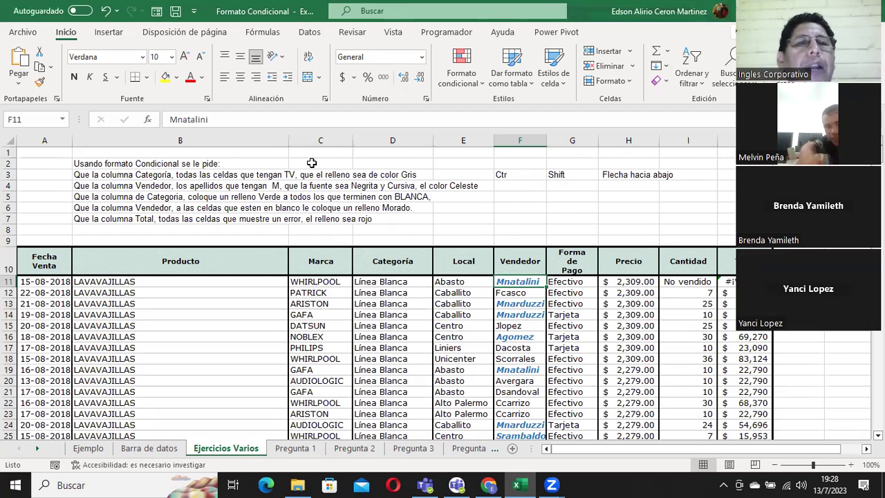
{"action": "left_click", "coordinate": [86, 200]}
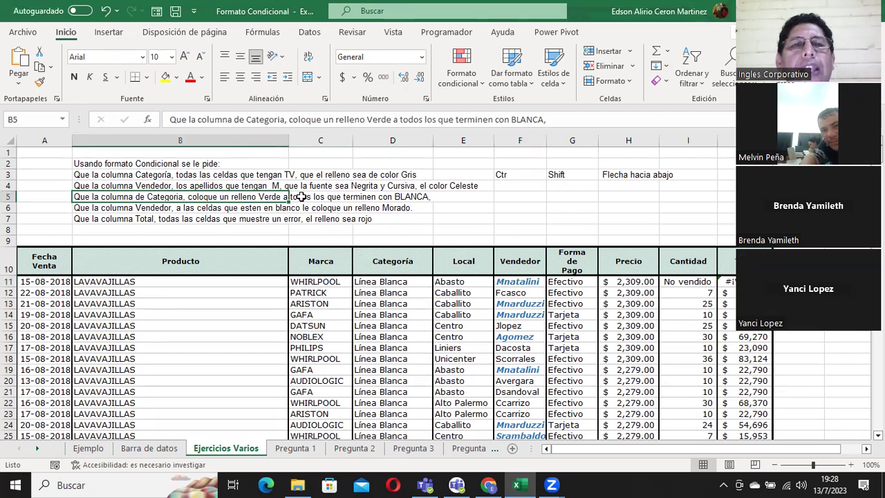
{"action": "left_click", "coordinate": [404, 278]}
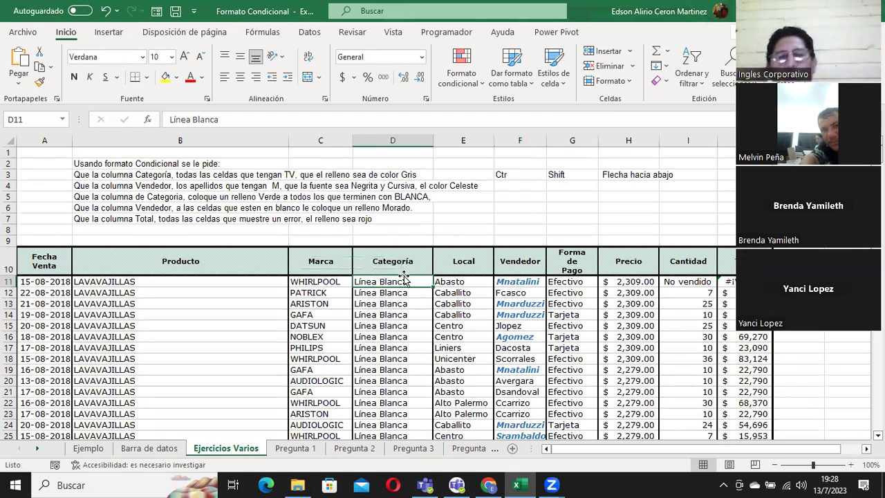
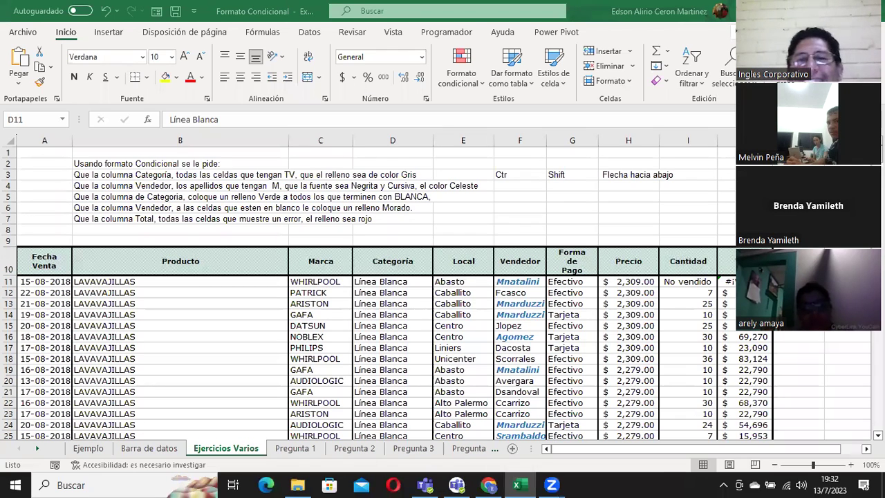
Step: Select the Vendedor values F11:F418 and scroll back to the top
{"action": "left_click", "coordinate": [510, 284]}
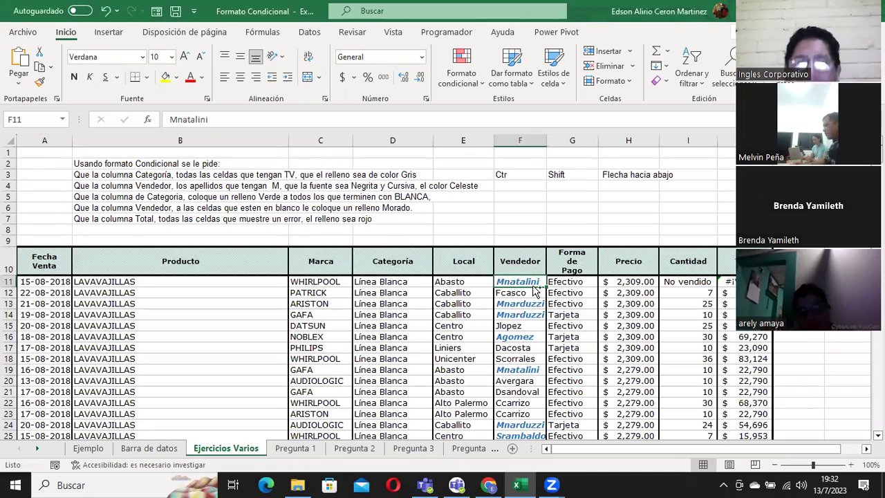
{"action": "key", "text": "ctrl+shift+Down"}
{"action": "left_click_drag", "start_coordinate": [878, 419], "coordinate": [878, 149]}
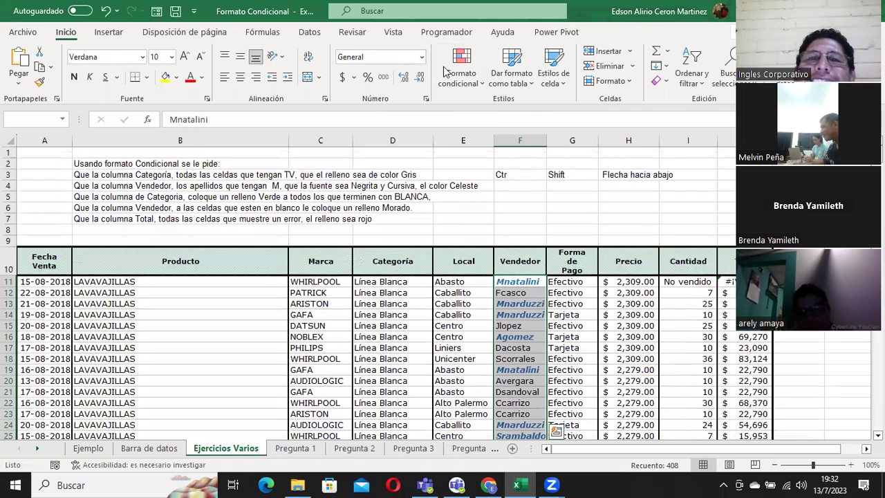
Step: Add a new conditional formatting rule giving 'Celdas en blanco' a purple fill
{"action": "left_click", "coordinate": [461, 69]}
{"action": "left_click", "coordinate": [525, 262]}
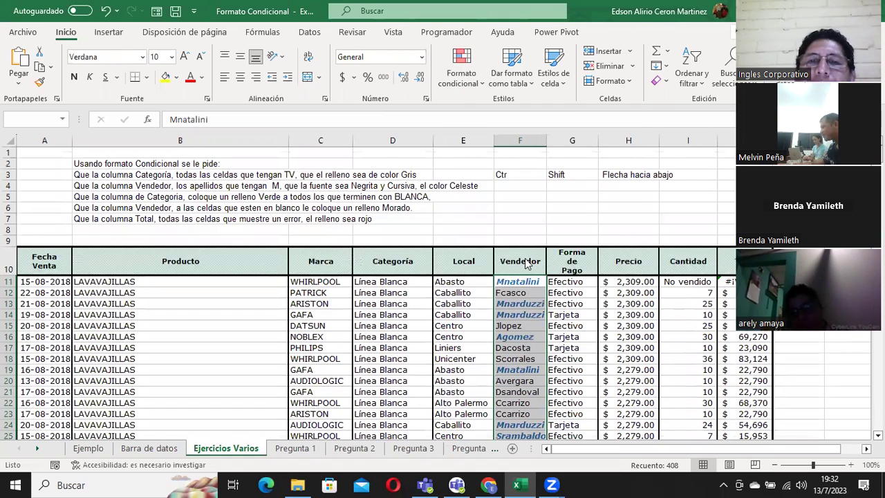
{"action": "left_click", "coordinate": [461, 104]}
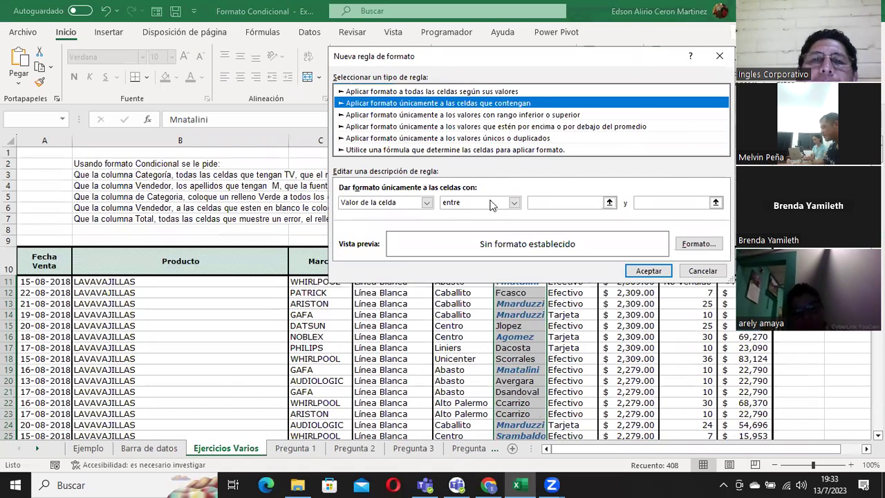
{"action": "left_click", "coordinate": [426, 202]}
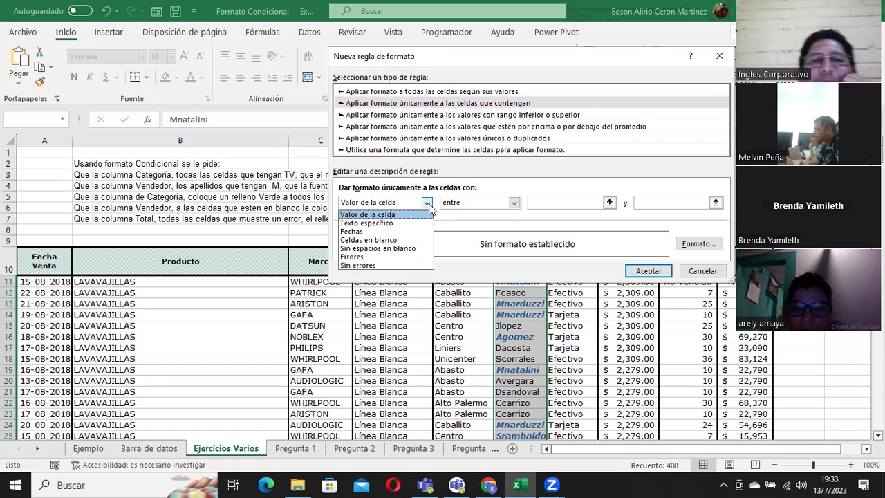
{"action": "left_click", "coordinate": [380, 240]}
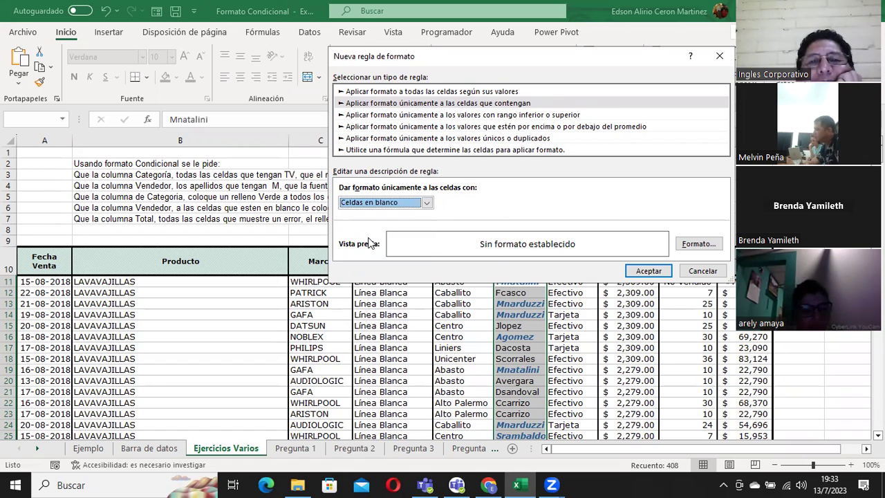
{"action": "left_click", "coordinate": [700, 245]}
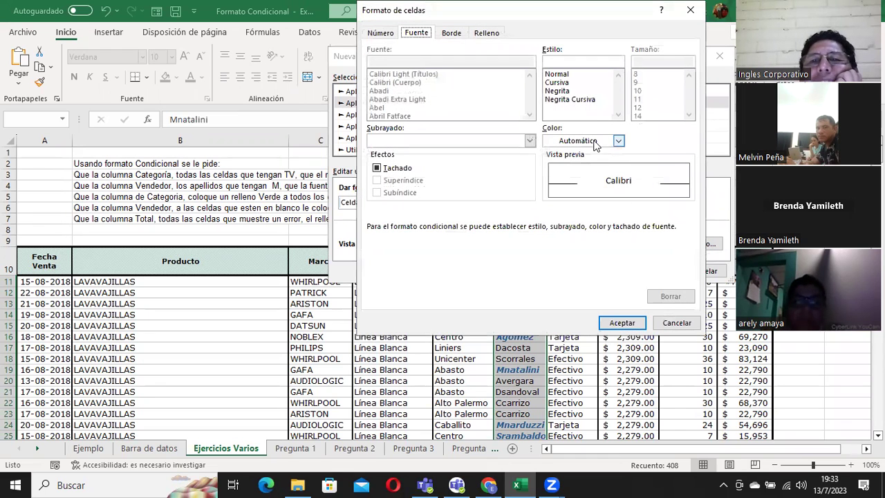
{"action": "left_click", "coordinate": [486, 33]}
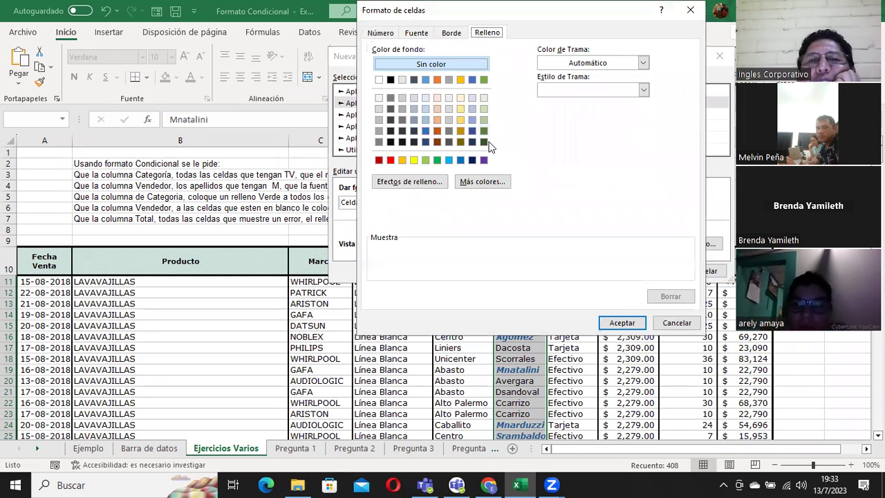
{"action": "left_click", "coordinate": [482, 161]}
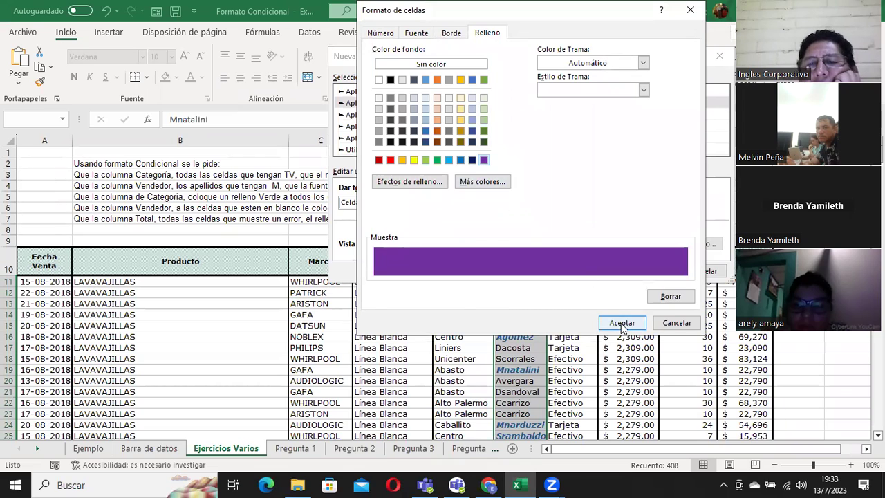
{"action": "left_click", "coordinate": [621, 323]}
{"action": "left_click", "coordinate": [649, 270]}
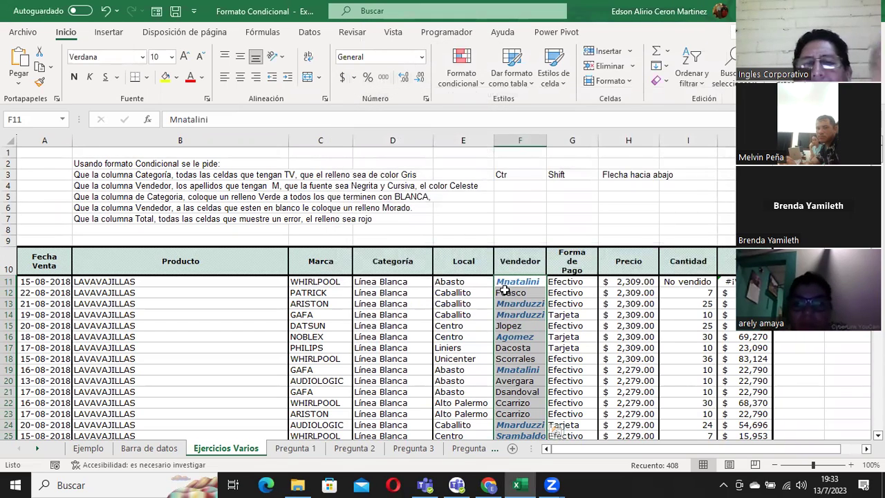
{"action": "left_click", "coordinate": [509, 282]}
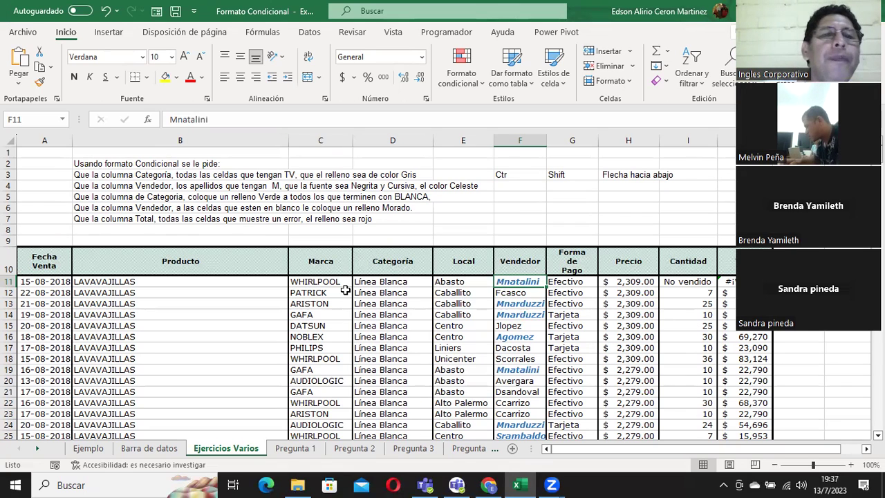
{"action": "left_click", "coordinate": [148, 220]}
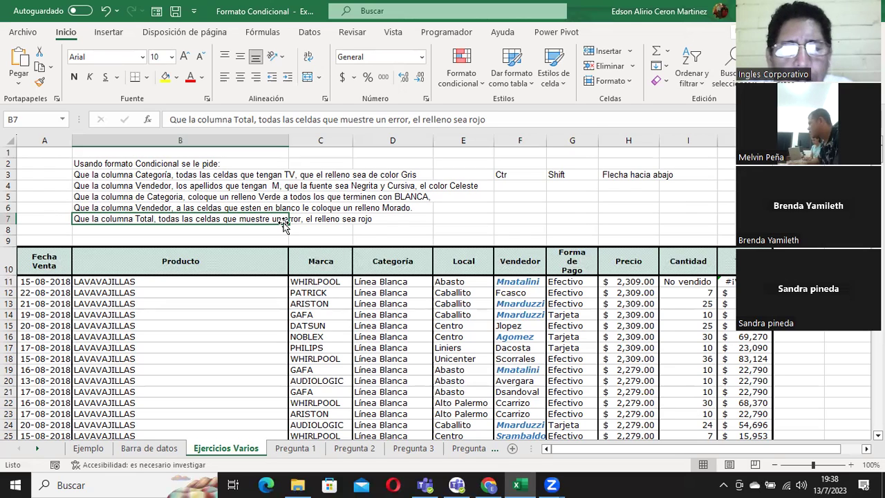
{"action": "key", "text": "XF86AudioRaiseVolume"}
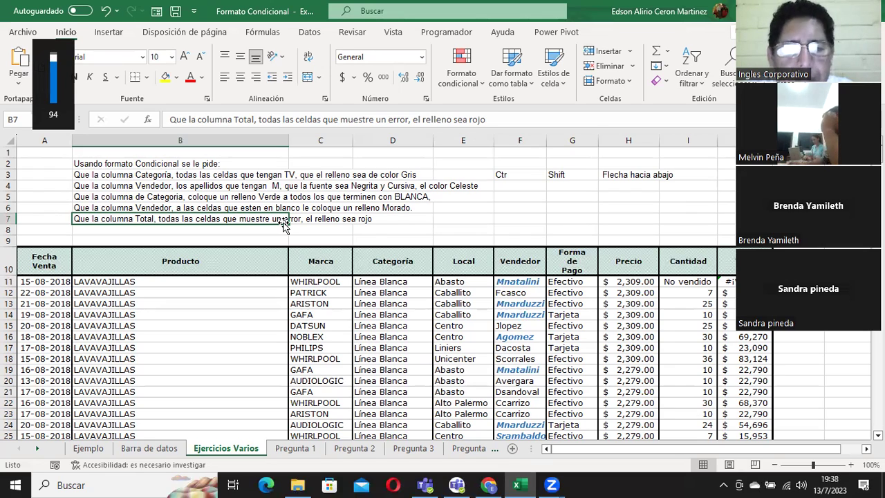
{"action": "key", "text": "XF86AudioLowerVolume"}
{"action": "key", "text": "XF86AudioLowerVolume"}
{"action": "key", "text": "XF86AudioLowerVolume"}
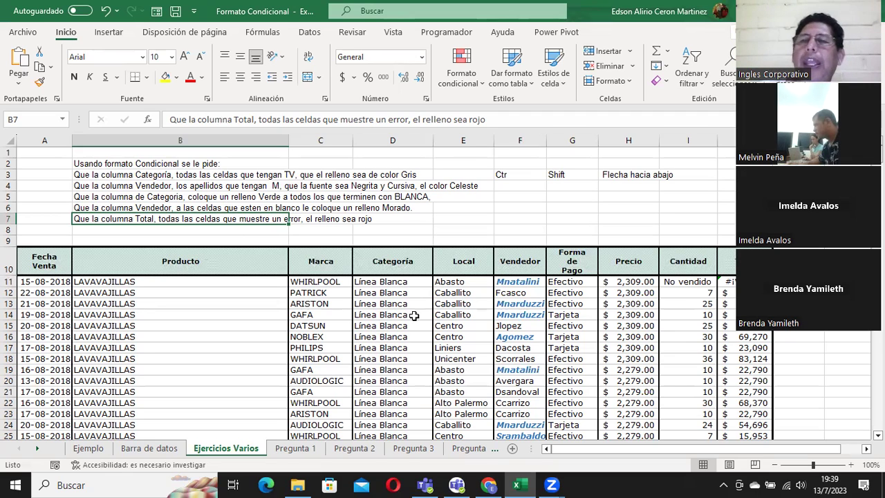
Step: Select the 408 Total cells J11:J418 and scroll back to the top
{"action": "left_click", "coordinate": [730, 282]}
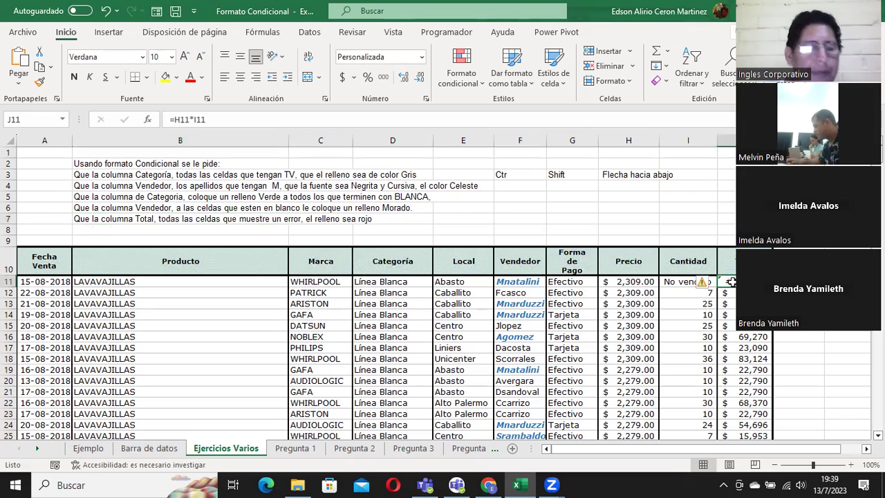
{"action": "key", "text": "ctrl+shift+Down"}
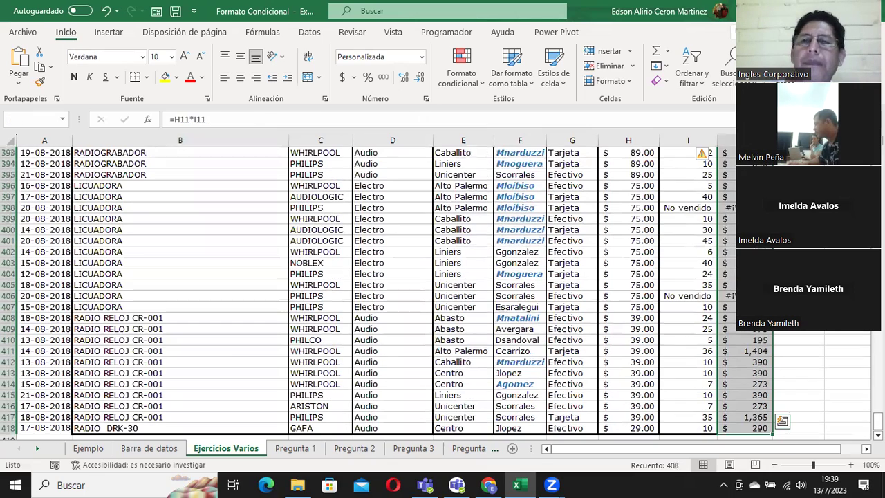
{"action": "left_click_drag", "start_coordinate": [878, 422], "coordinate": [877, 148]}
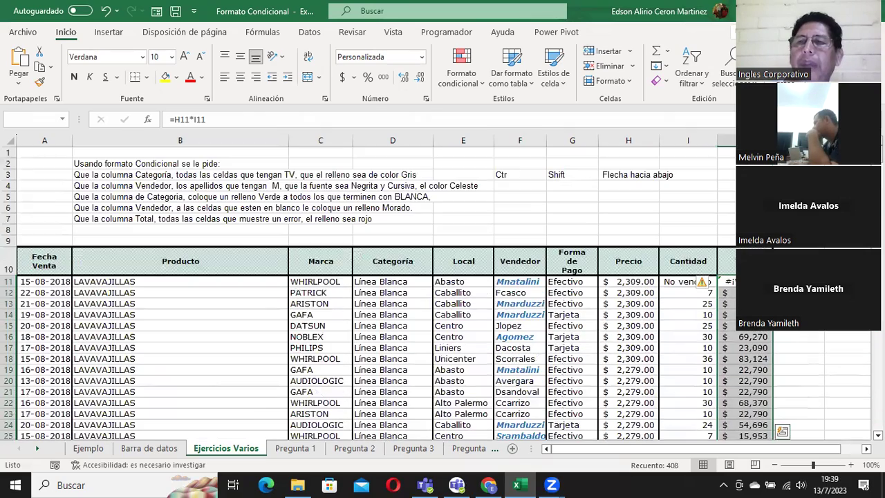
Step: Start a new rule that formats only Total cells containing Errores
{"action": "left_click", "coordinate": [460, 67]}
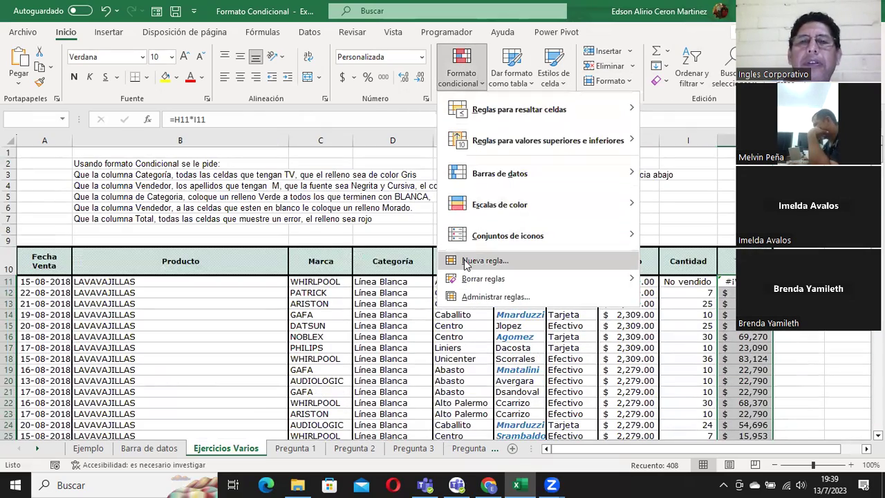
{"action": "left_click", "coordinate": [484, 260]}
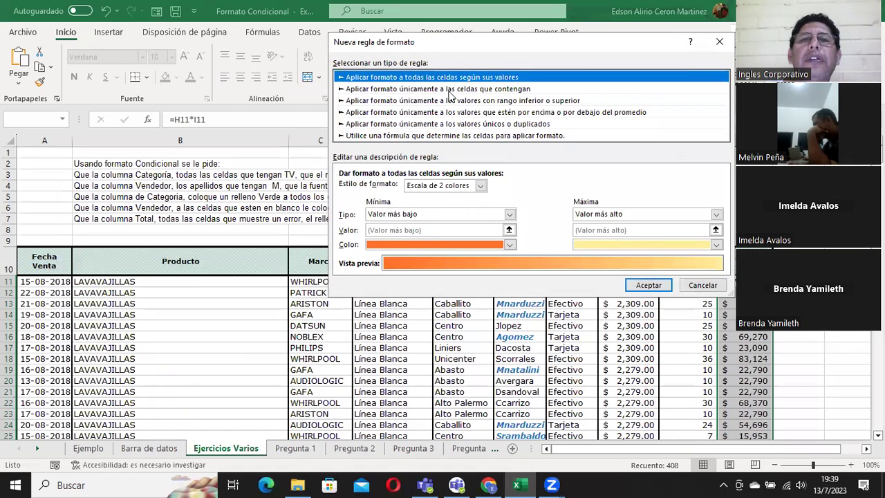
{"action": "left_click", "coordinate": [449, 90]}
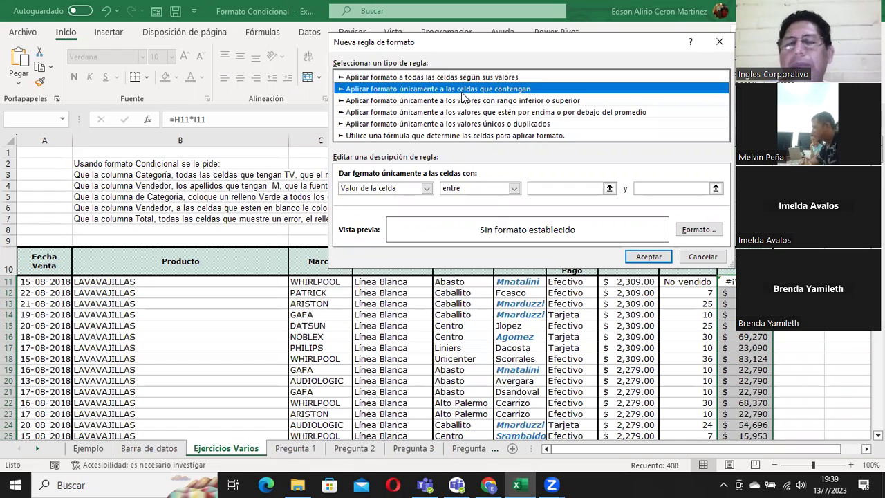
{"action": "left_click", "coordinate": [426, 189]}
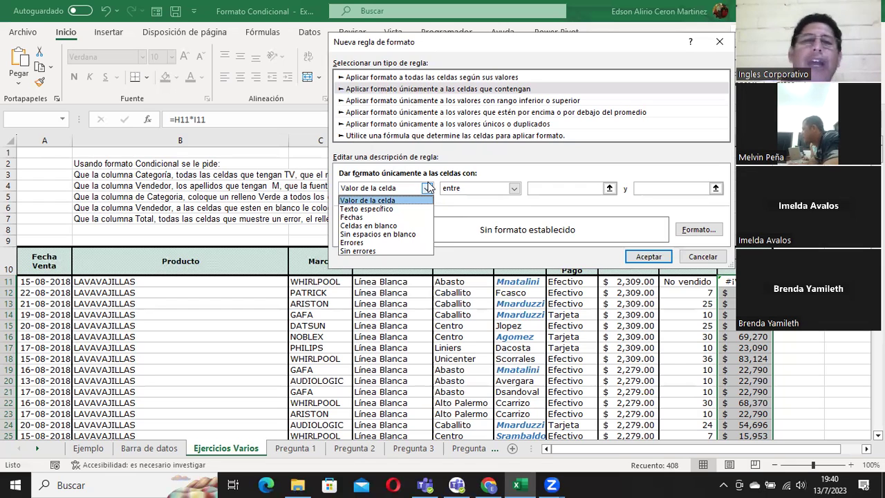
{"action": "left_click", "coordinate": [354, 241]}
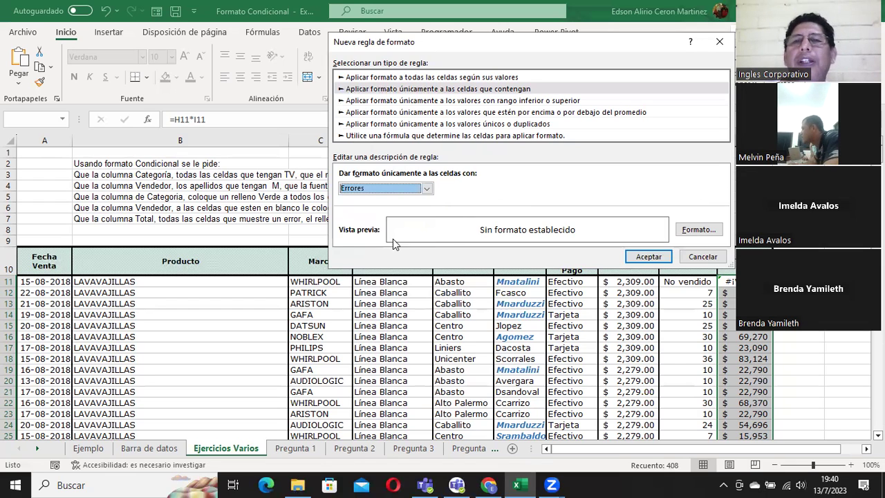
Step: Give the error rule a red fill and apply it to the Total cells
{"action": "left_click", "coordinate": [704, 231]}
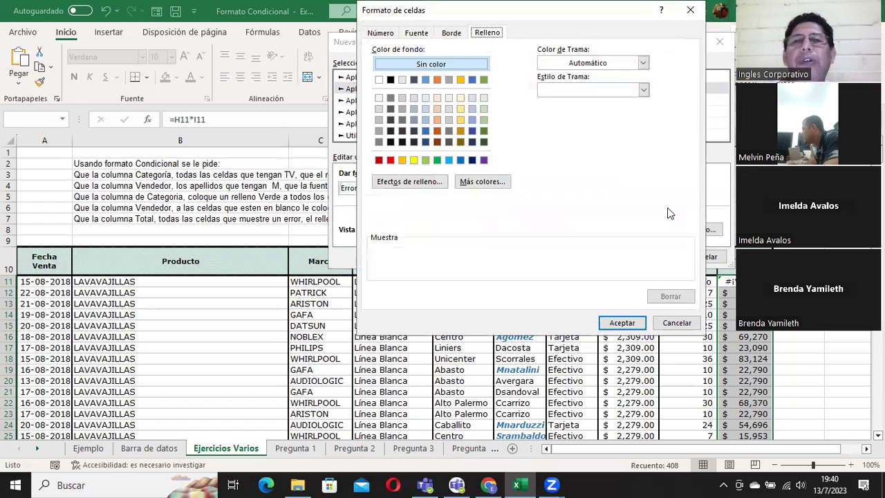
{"action": "left_click", "coordinate": [391, 160]}
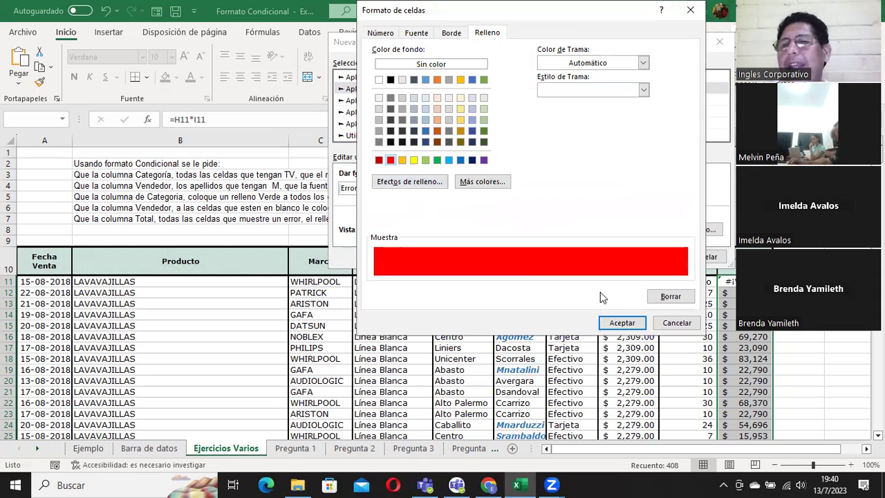
{"action": "left_click", "coordinate": [636, 324]}
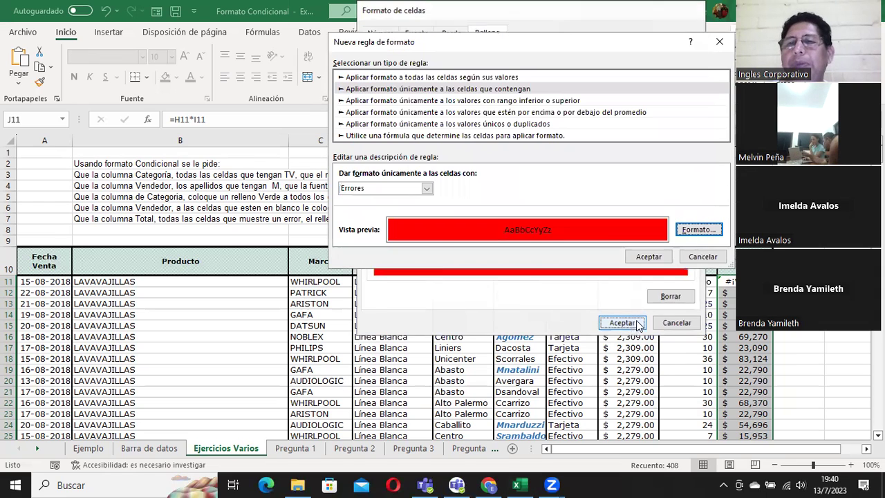
{"action": "left_click", "coordinate": [653, 256]}
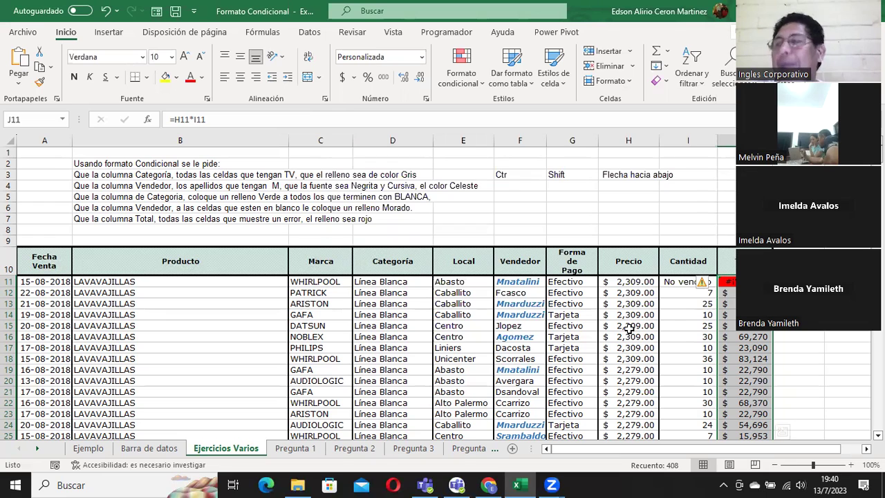
{"action": "left_click", "coordinate": [304, 449]}
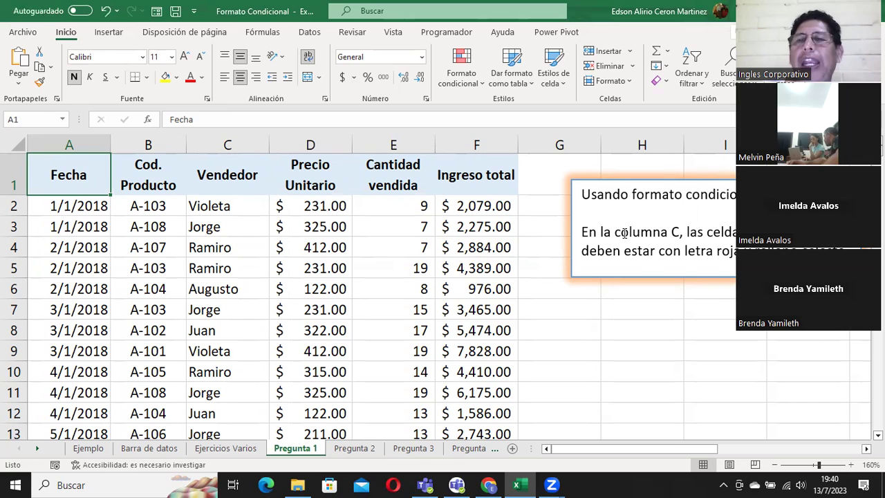
{"action": "left_click", "coordinate": [666, 241]}
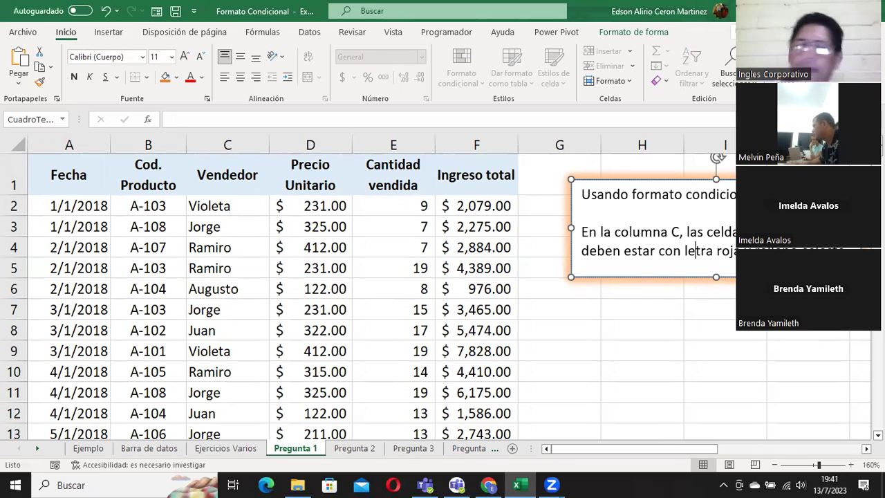
{"action": "left_click", "coordinate": [211, 206]}
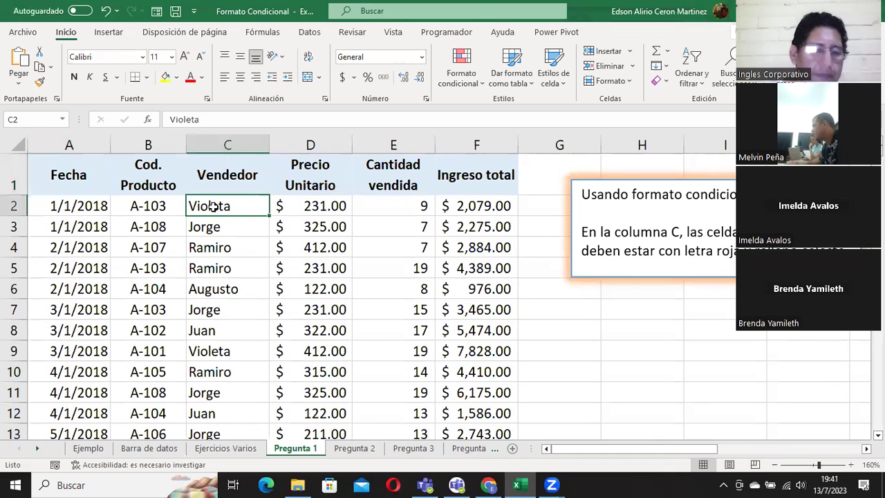
{"action": "key", "text": "ctrl+shift+Down"}
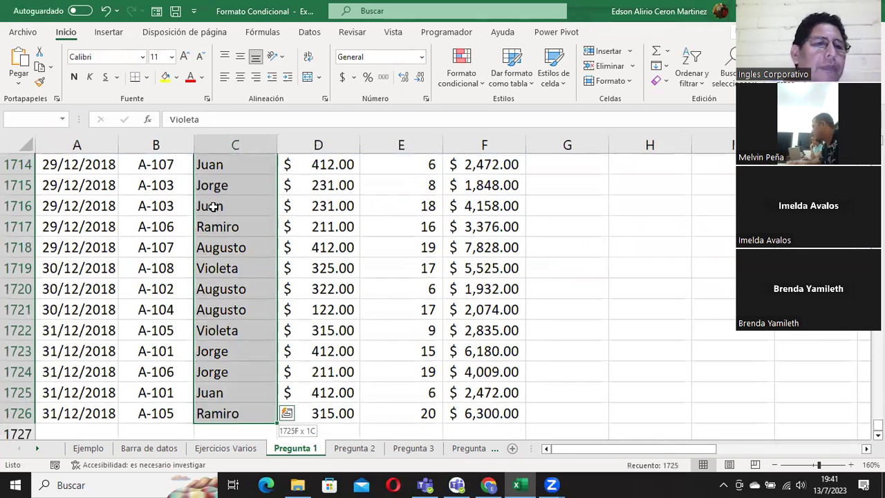
{"action": "key", "text": "ctrl+shift+Up"}
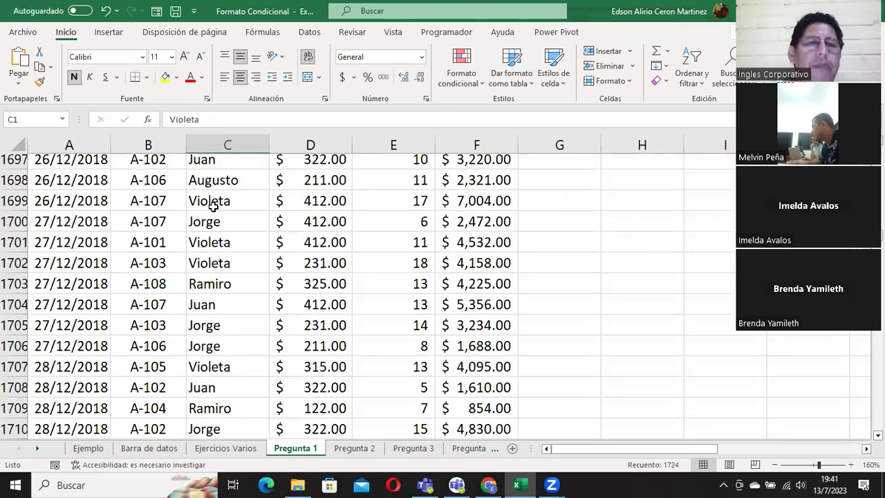
{"action": "key", "text": "ctrl+BackSpace"}
Step: Select cell C2, then switch to the Pregunta 2 sheet
{"action": "left_click", "coordinate": [213, 206]}
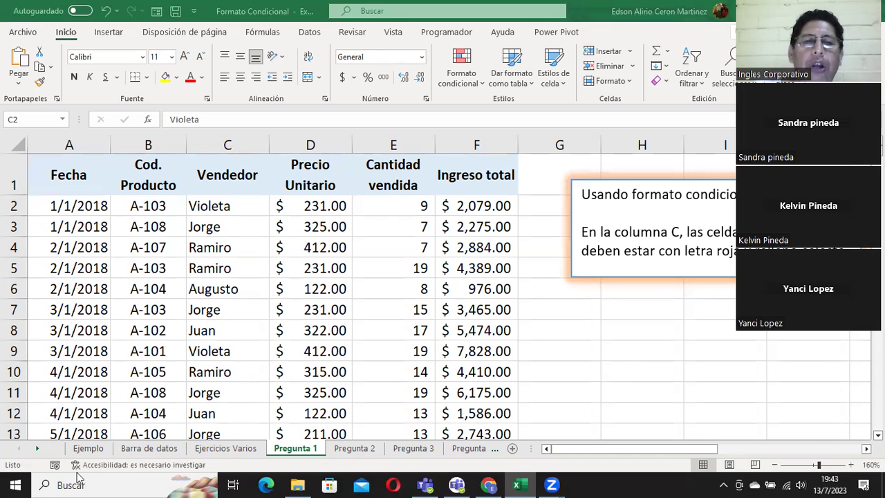
{"action": "left_click", "coordinate": [356, 448]}
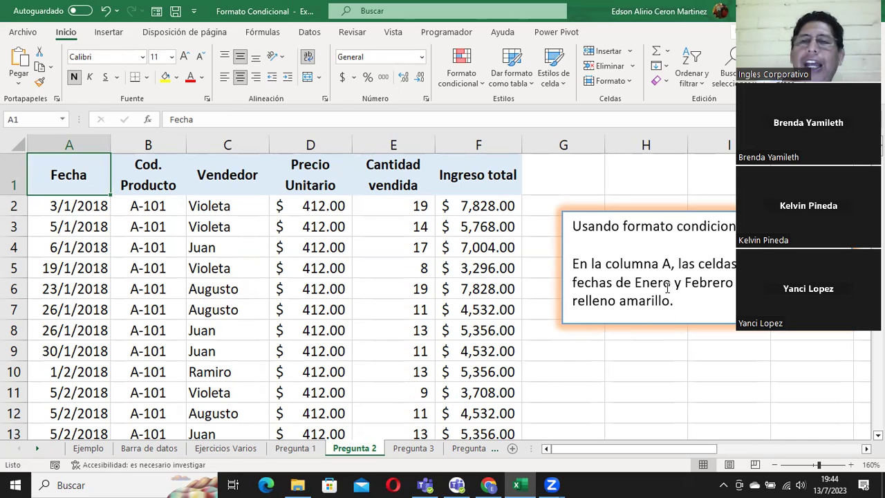
{"action": "left_click", "coordinate": [646, 275]}
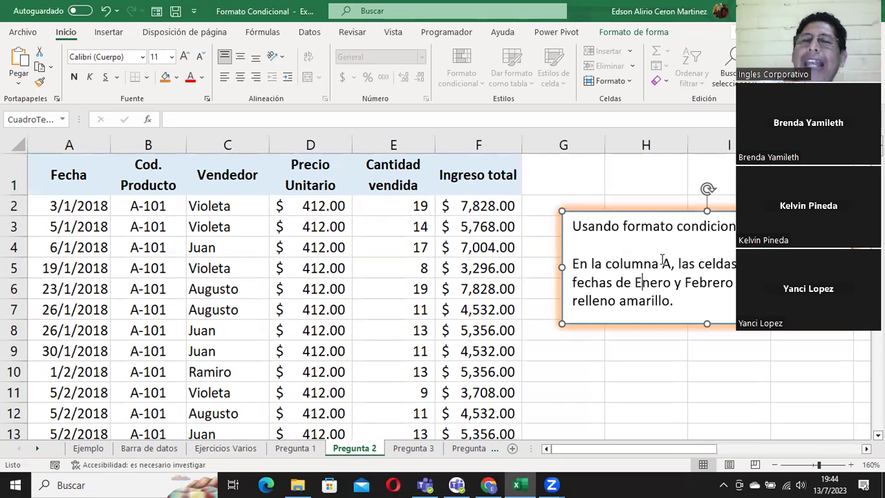
{"action": "left_click_drag", "start_coordinate": [662, 261], "coordinate": [674, 300]}
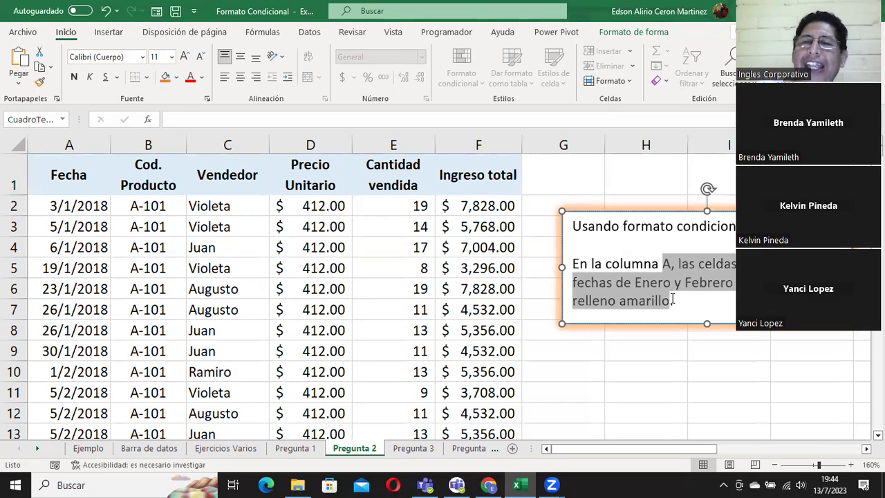
{"action": "left_click", "coordinate": [626, 284]}
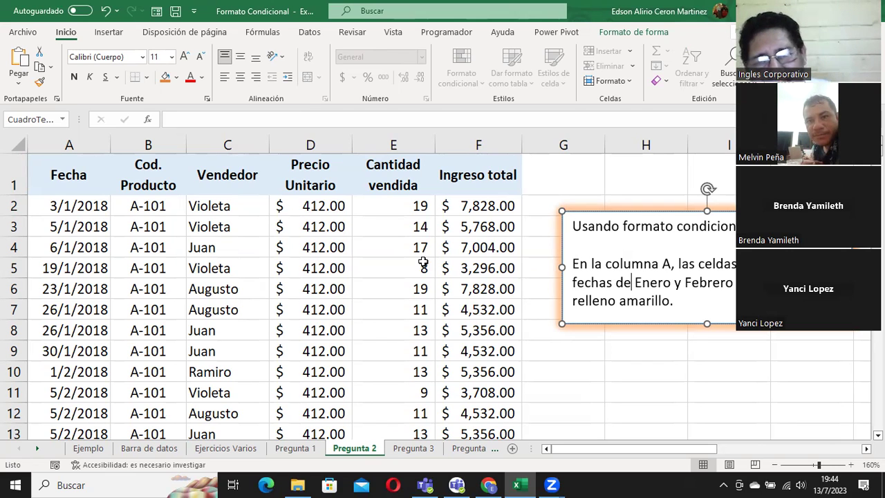
Step: Select the dates A2:A1726 and start a new conditional formatting rule
{"action": "left_click", "coordinate": [92, 206]}
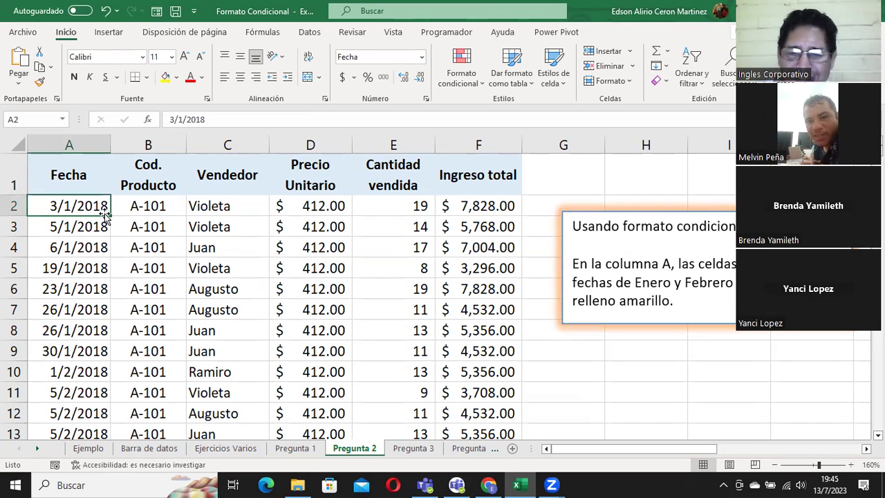
{"action": "key", "text": "ctrl+shift+Down"}
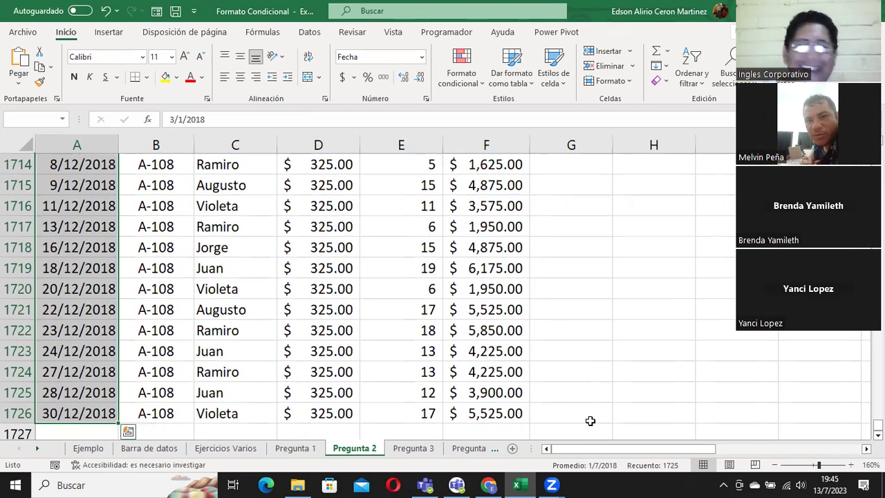
{"action": "left_click_drag", "start_coordinate": [878, 425], "coordinate": [877, 158]}
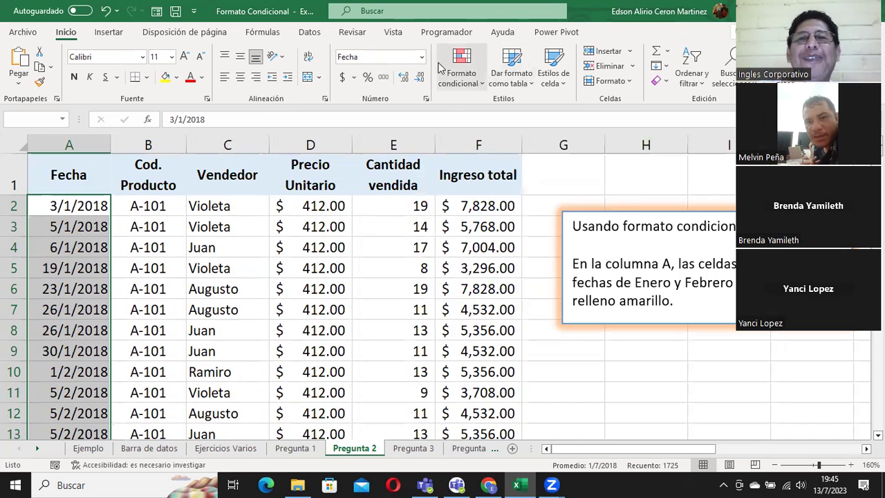
{"action": "left_click", "coordinate": [461, 69]}
{"action": "left_click", "coordinate": [485, 260]}
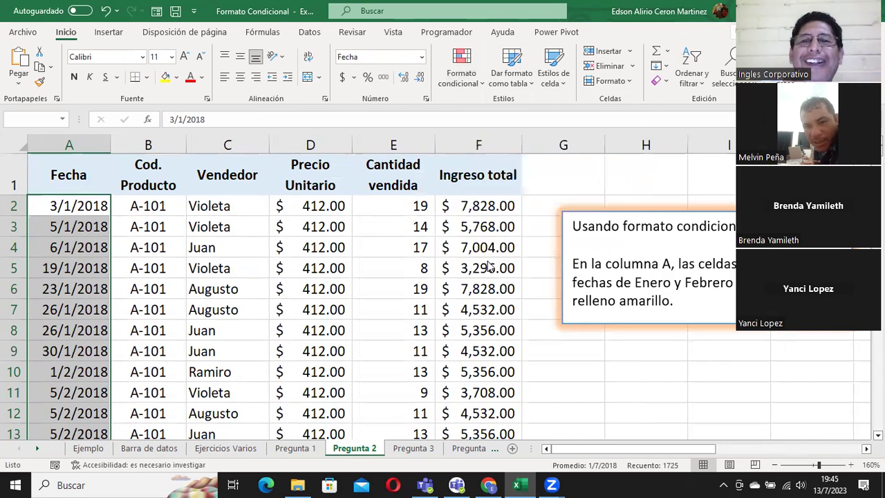
Step: Set the rule condition to 'Valor de la celda' 'entre' after briefly trying Fechas
{"action": "left_click", "coordinate": [524, 75]}
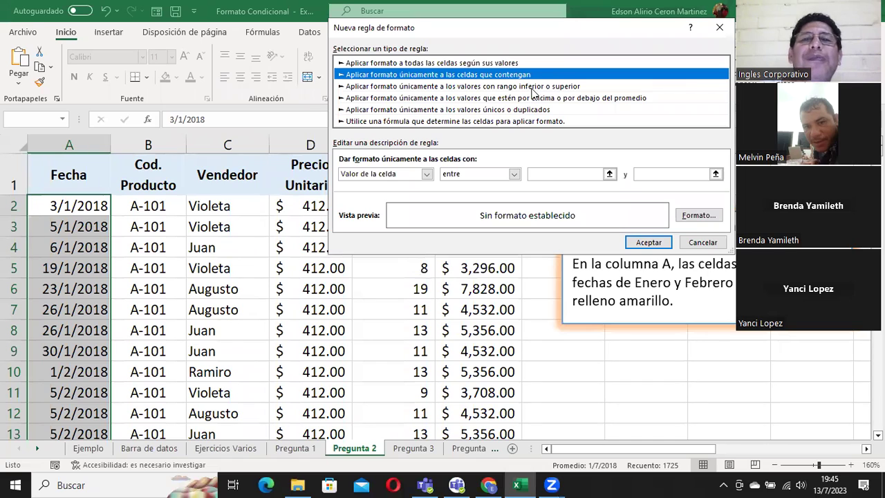
{"action": "left_click", "coordinate": [426, 174]}
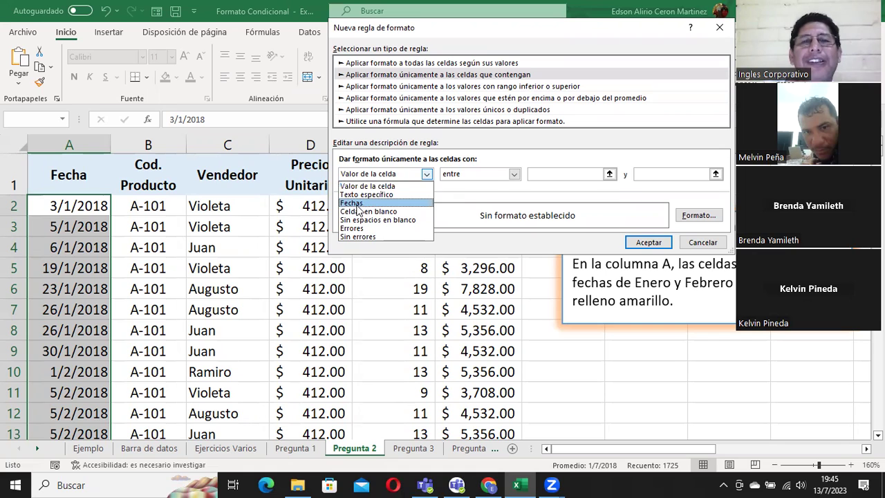
{"action": "left_click", "coordinate": [357, 204]}
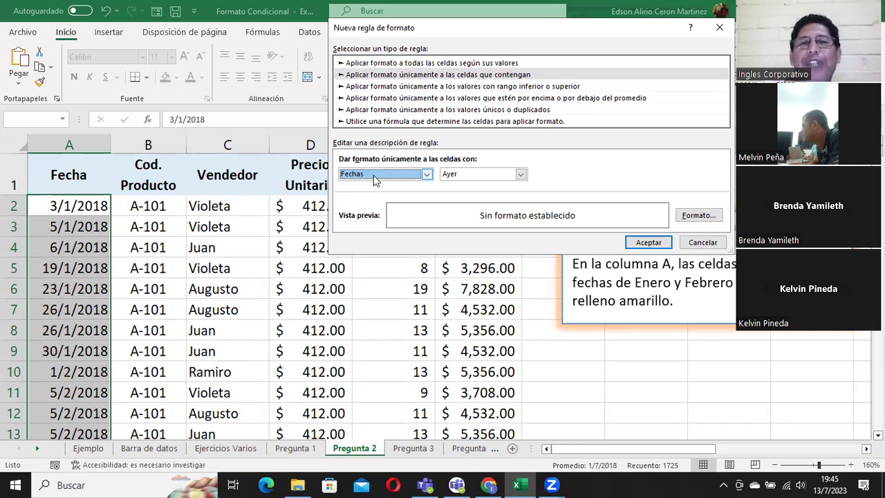
{"action": "left_click", "coordinate": [459, 176]}
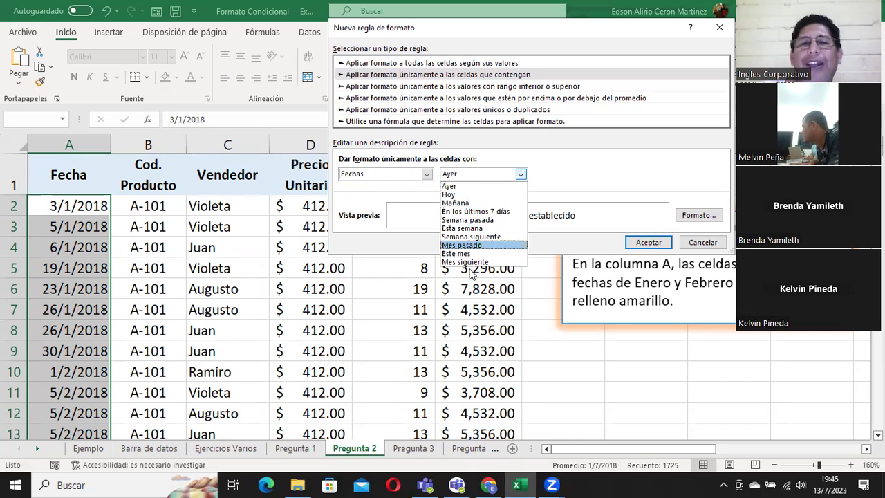
{"action": "left_click", "coordinate": [453, 178]}
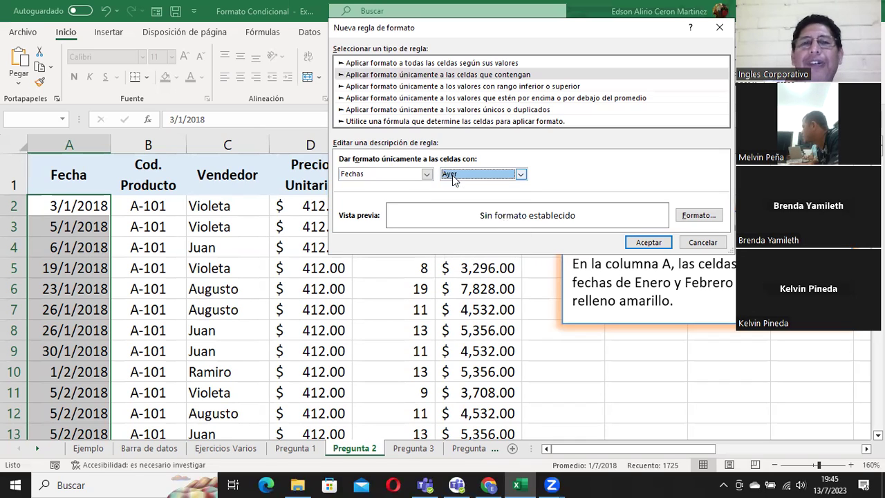
{"action": "left_click", "coordinate": [408, 177]}
{"action": "left_click", "coordinate": [389, 182]}
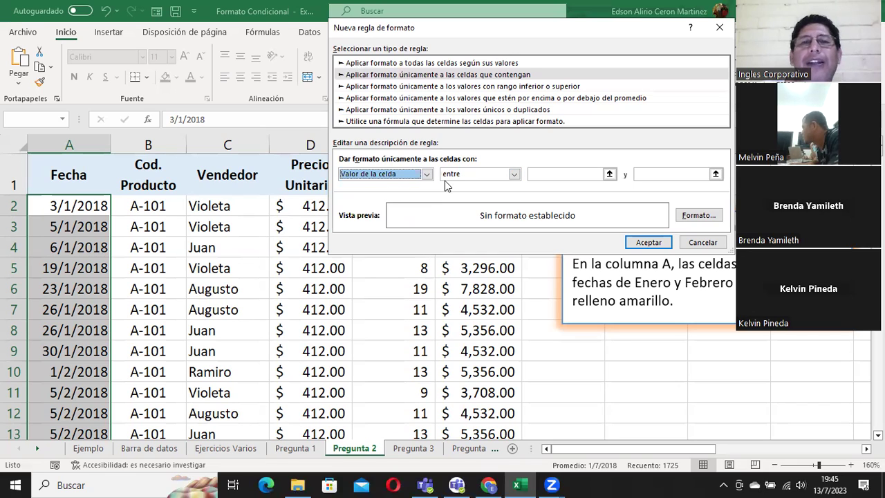
Step: Enter 1/1/2018 and 28/2/2018 as the rule's lower and upper date limits
{"action": "left_click", "coordinate": [545, 174]}
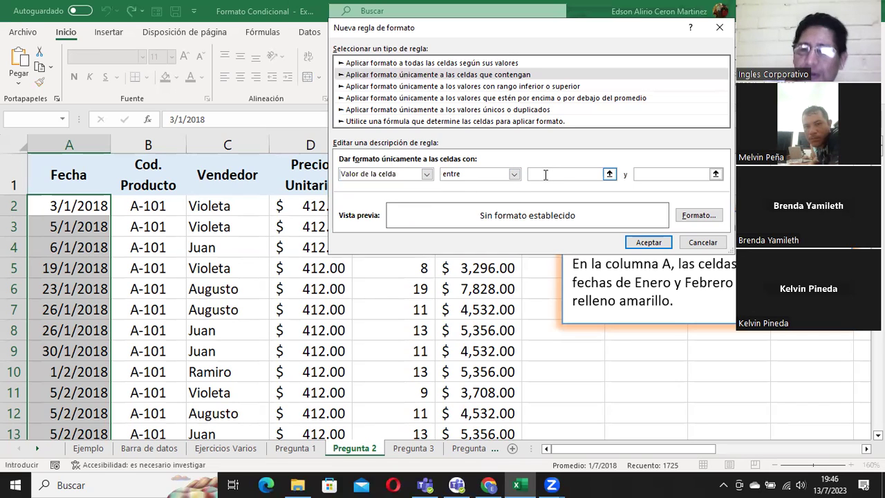
{"action": "type", "text": "1/1/"}
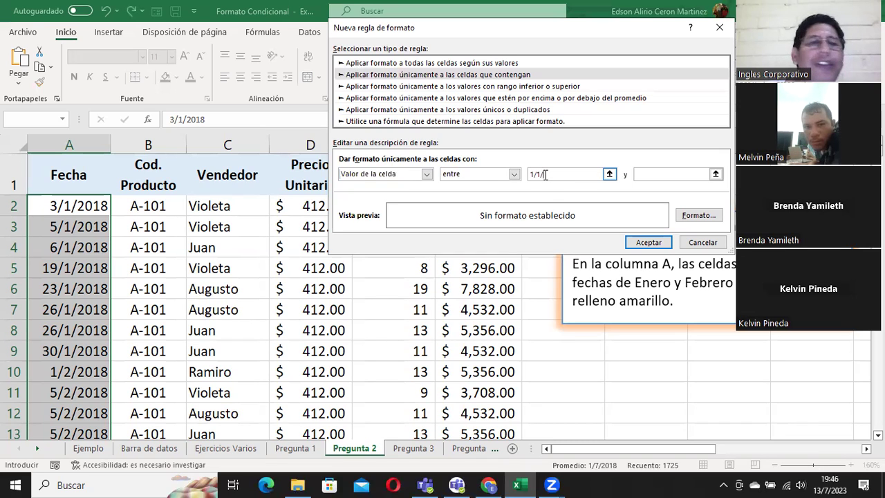
{"action": "type", "text": "2018"}
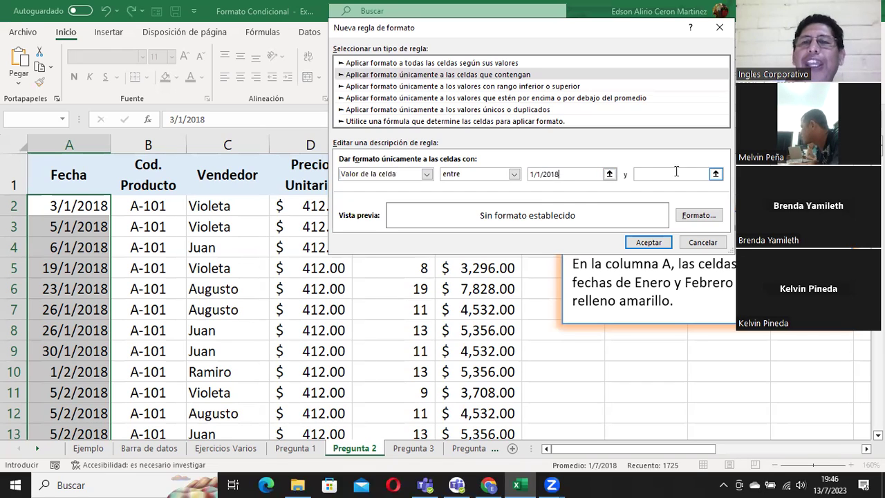
{"action": "left_click", "coordinate": [669, 174]}
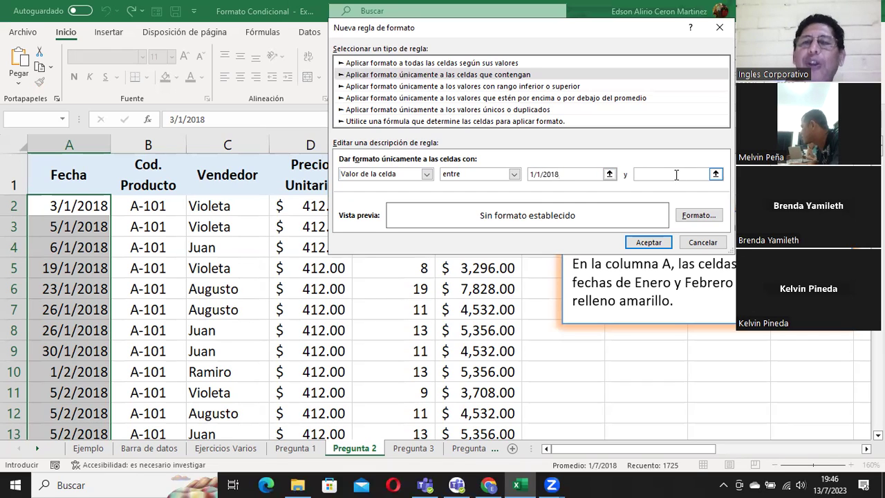
{"action": "type", "text": "2/"}
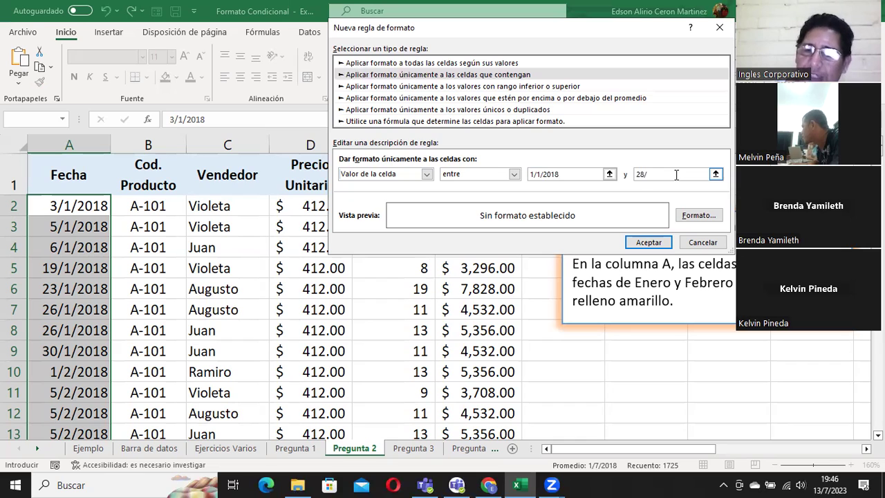
{"action": "type", "text": "2018"}
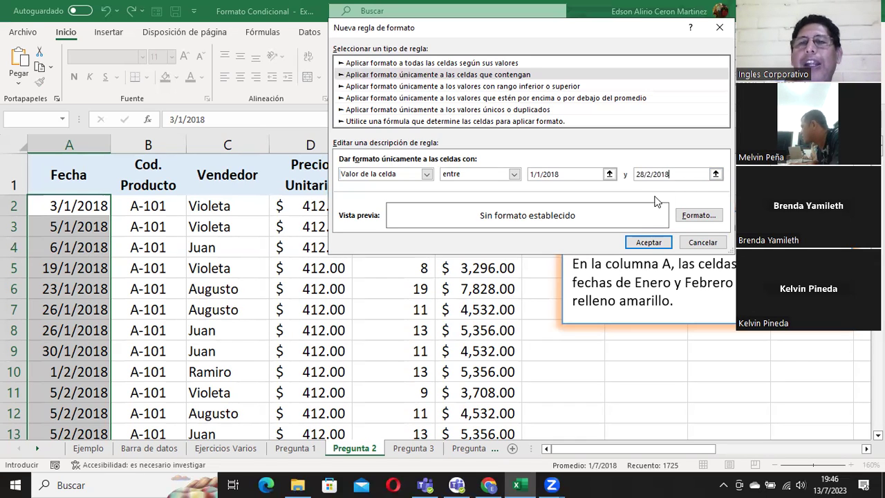
Step: Give the date rule a yellow fill and apply it to column A
{"action": "left_click", "coordinate": [710, 217]}
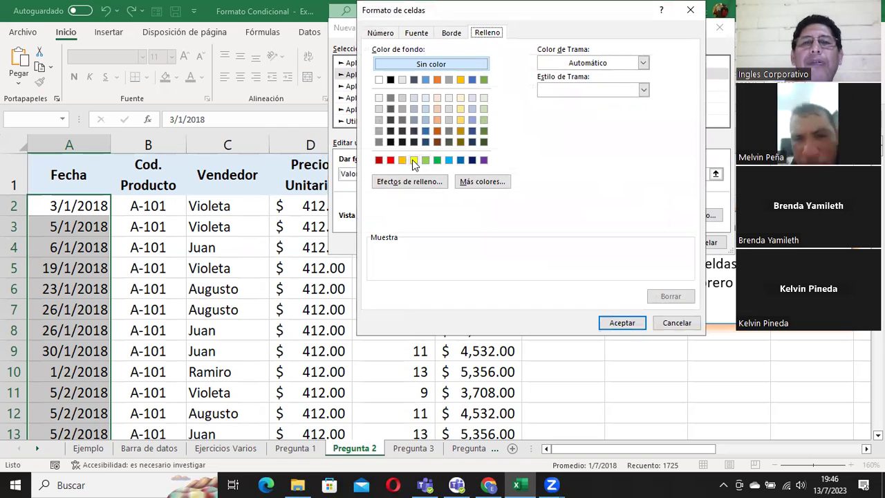
{"action": "left_click", "coordinate": [414, 160]}
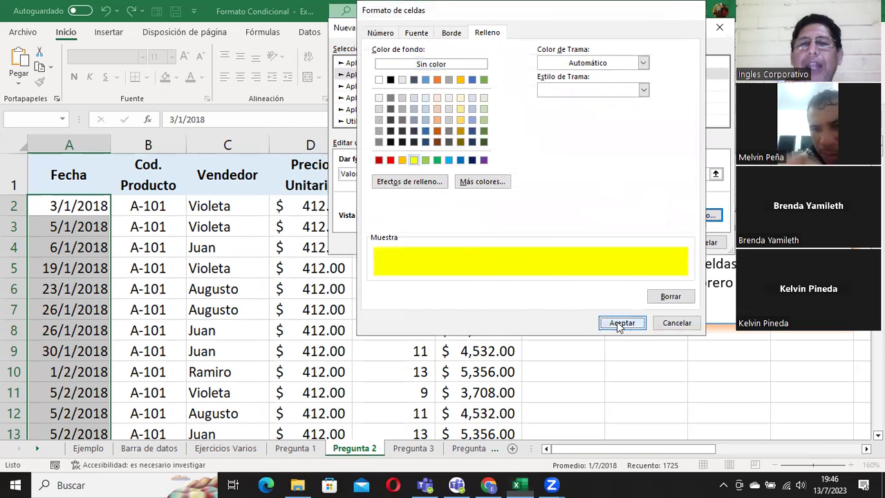
{"action": "left_click", "coordinate": [619, 323]}
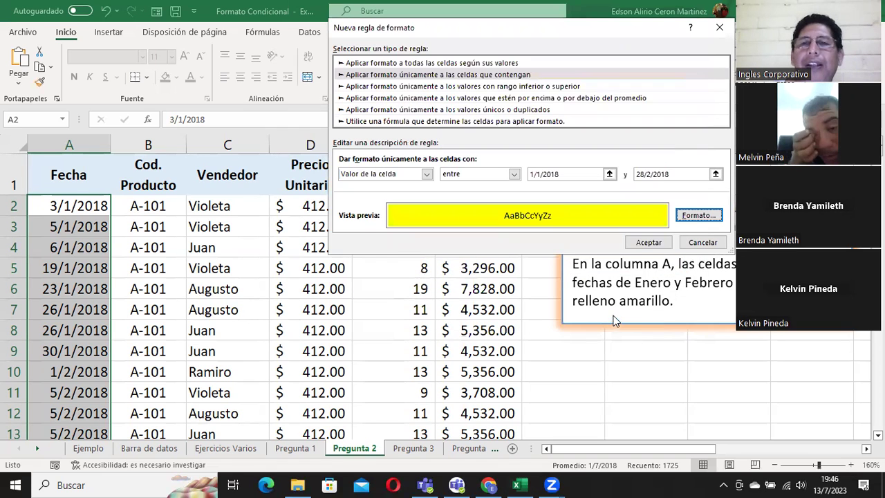
{"action": "left_click", "coordinate": [645, 242]}
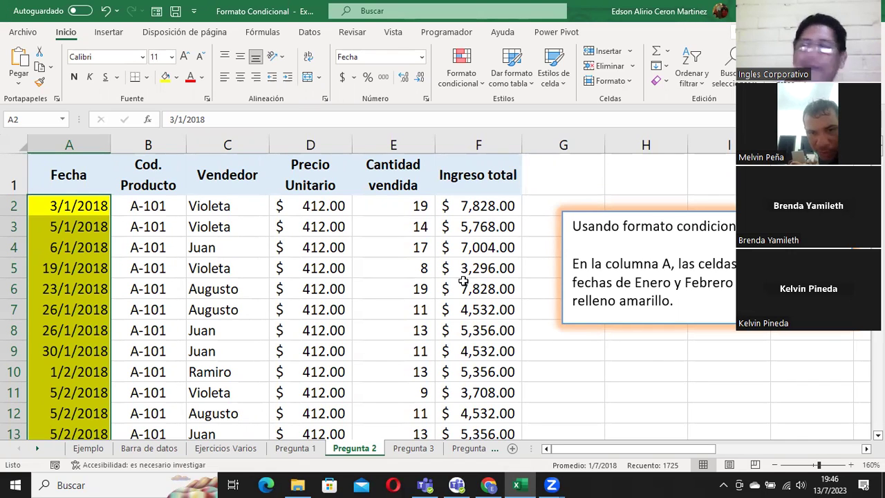
Step: Open the yellow date rule from Administrar reglas to edit its limits (43101 to 43159)
{"action": "left_click", "coordinate": [461, 70]}
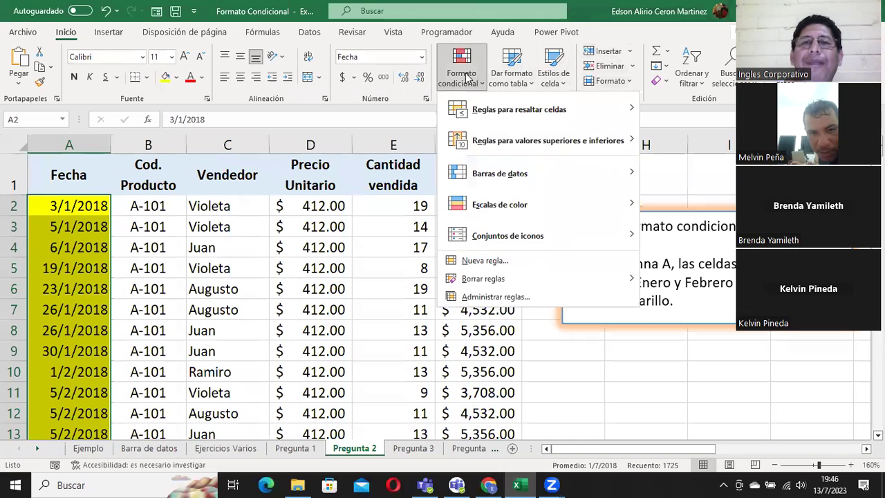
{"action": "left_click", "coordinate": [499, 290]}
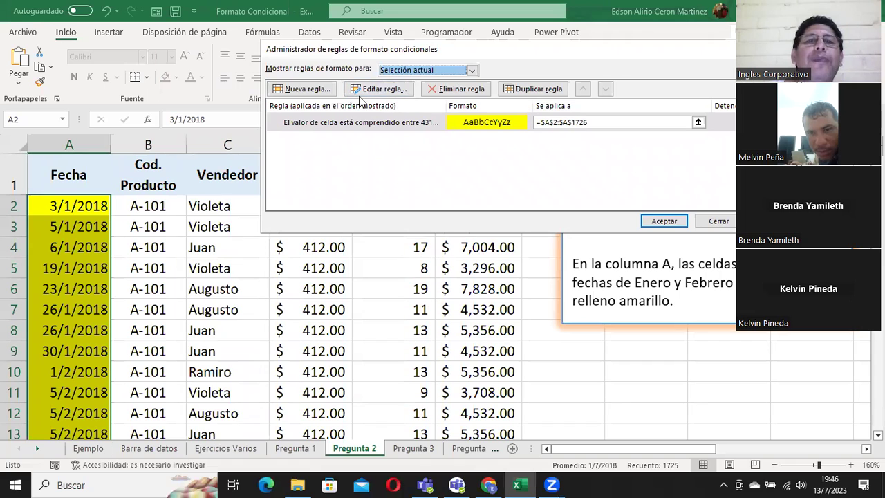
{"action": "left_click", "coordinate": [380, 89]}
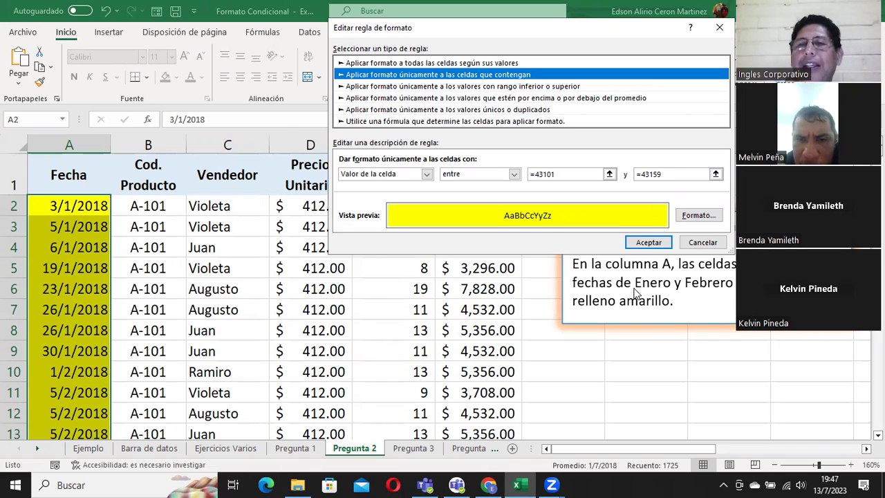
Step: Try the Fechas and Texto específico condition types, revert to Valor de la celda, and cancel the edit
{"action": "left_click", "coordinate": [561, 175]}
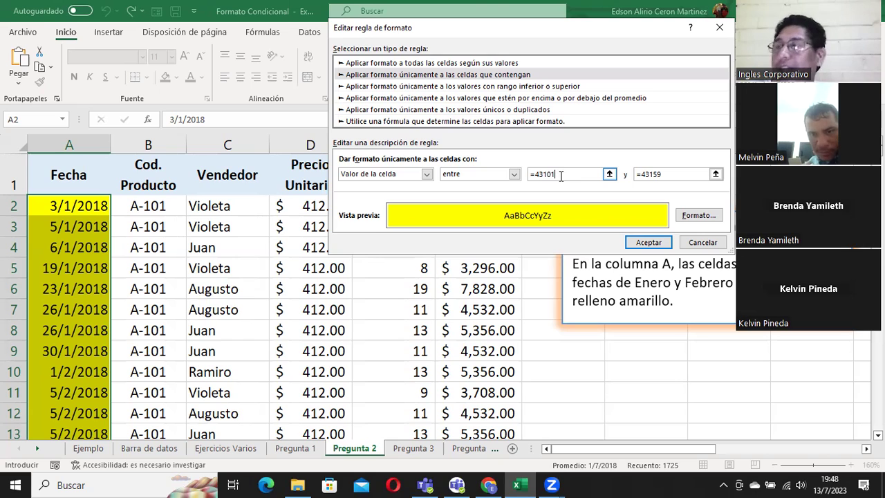
{"action": "left_click", "coordinate": [425, 173]}
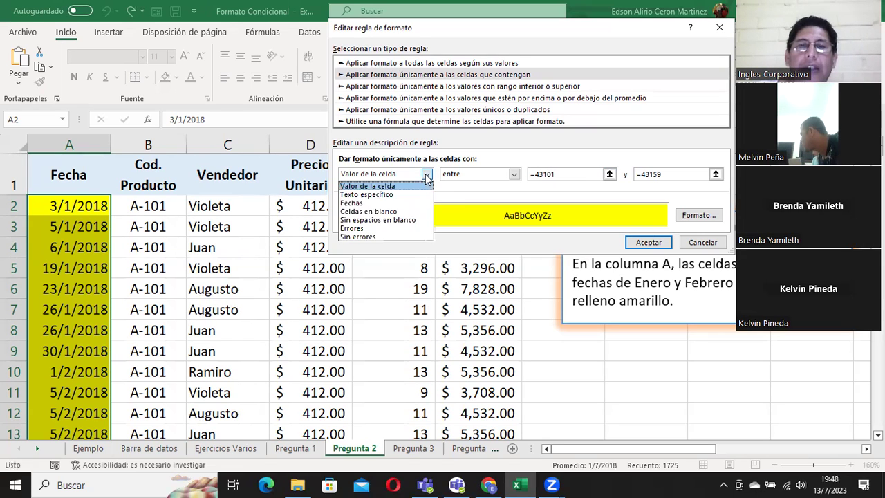
{"action": "left_click", "coordinate": [353, 204]}
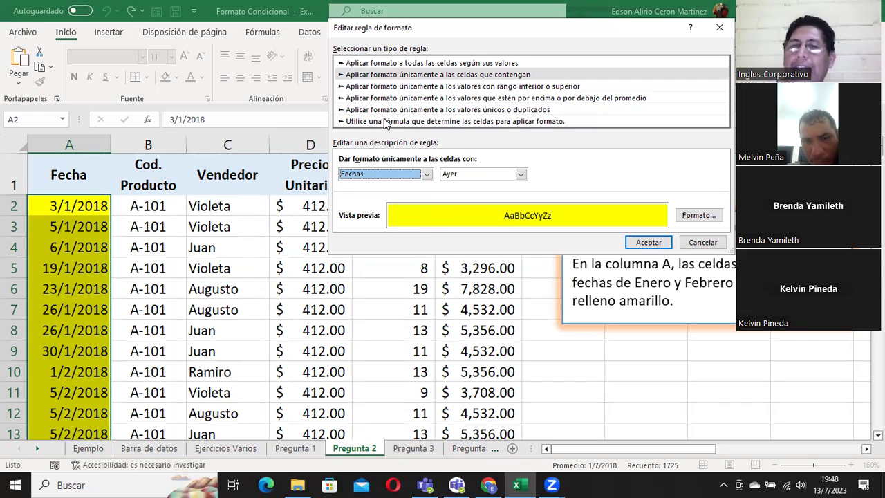
{"action": "left_click", "coordinate": [425, 173]}
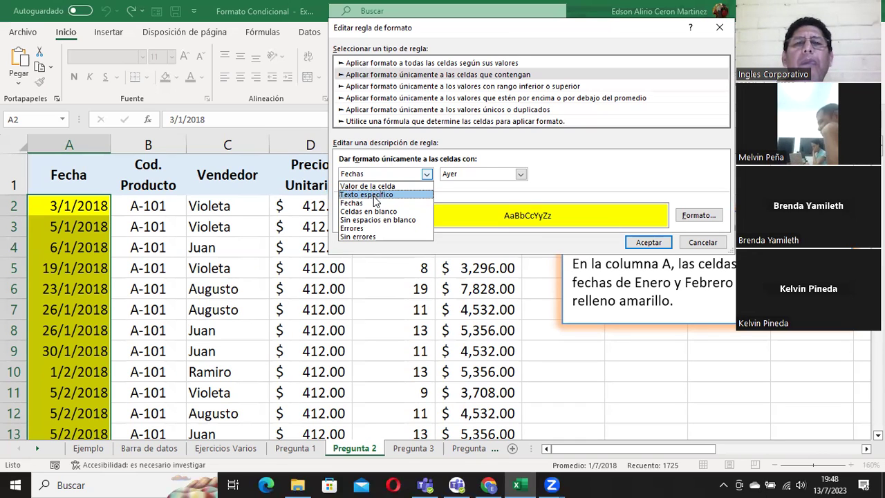
{"action": "left_click", "coordinate": [375, 195]}
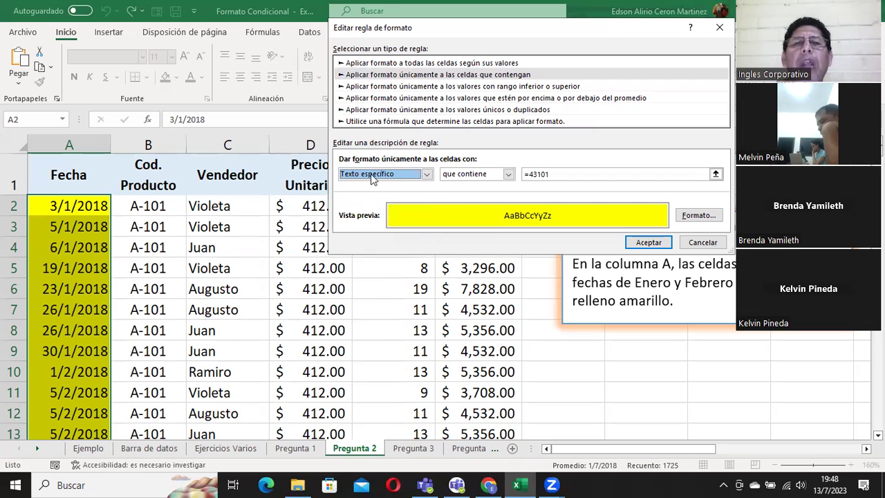
{"action": "left_click", "coordinate": [371, 176]}
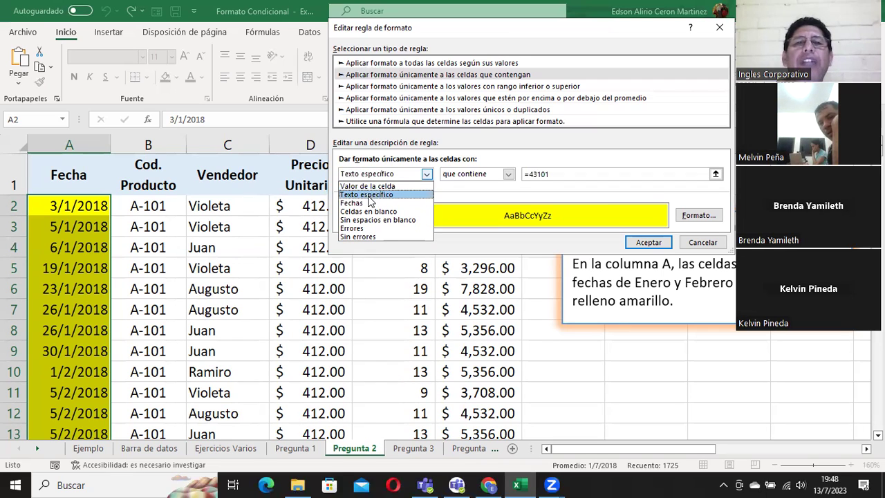
{"action": "left_click", "coordinate": [368, 187]}
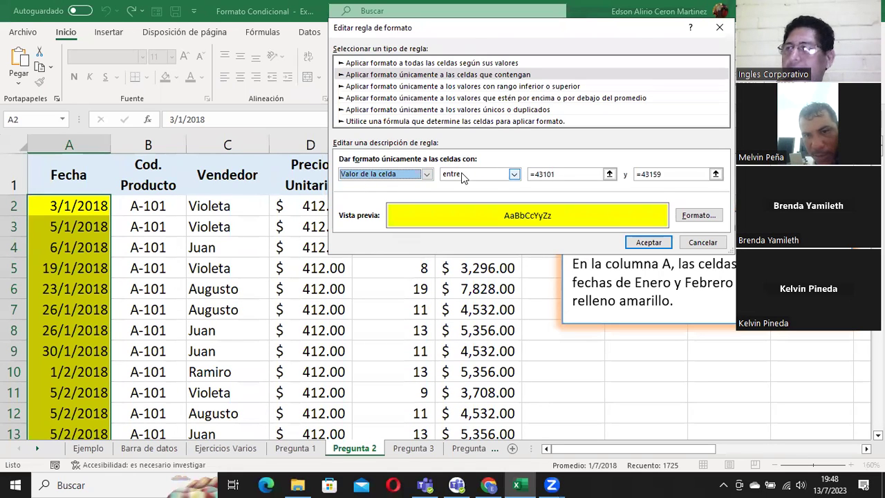
{"action": "left_click", "coordinate": [563, 174]}
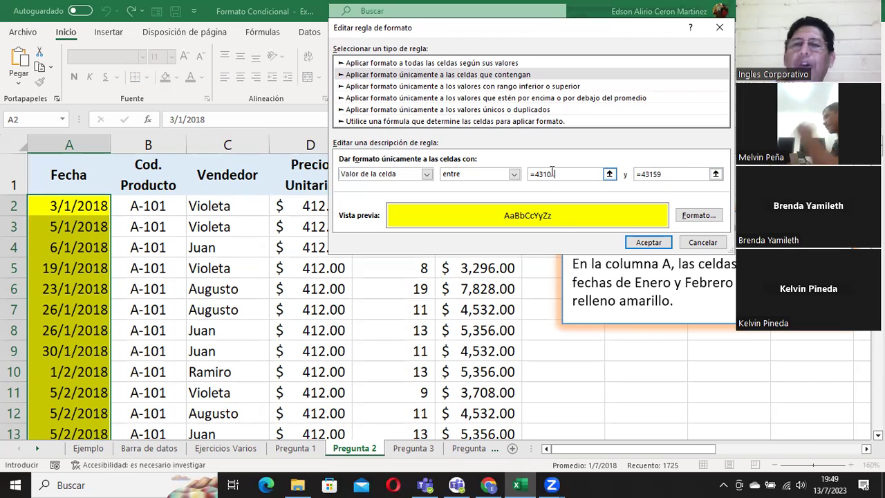
{"action": "left_click", "coordinate": [711, 243]}
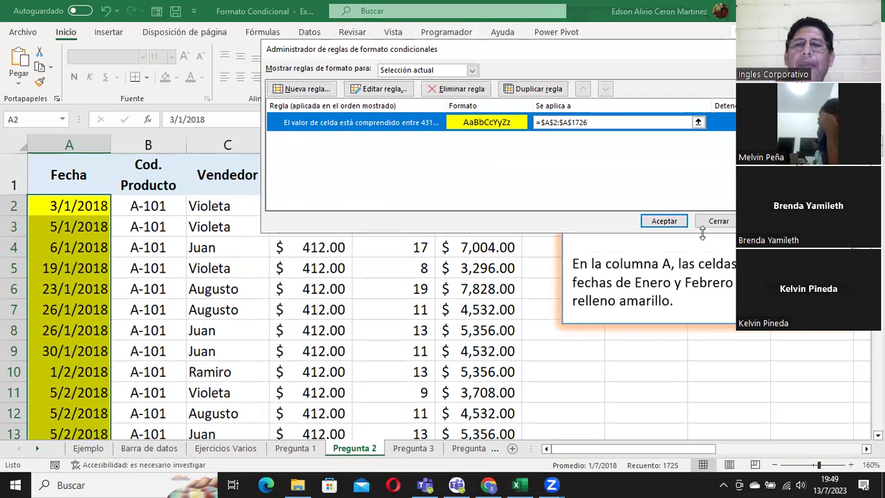
Step: Close the Rules Manager with Cerrar and go to the Pregunta 3 sheet
{"action": "left_click", "coordinate": [719, 220]}
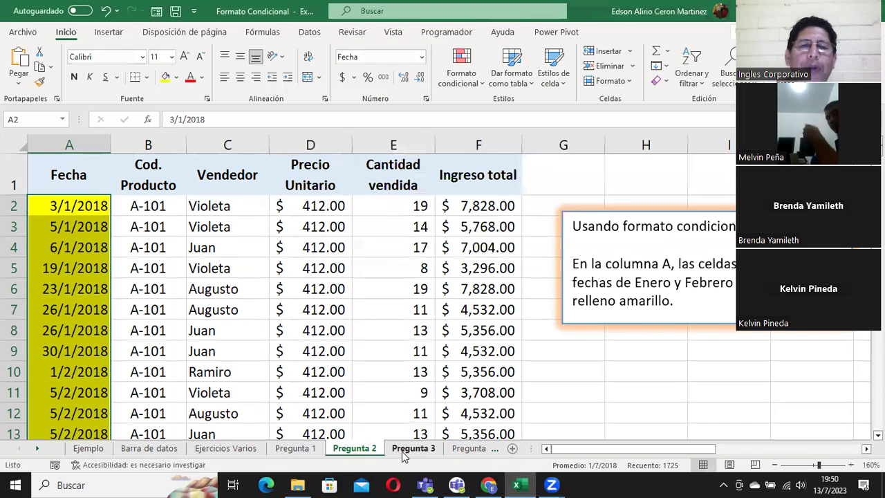
{"action": "left_click", "coordinate": [409, 448]}
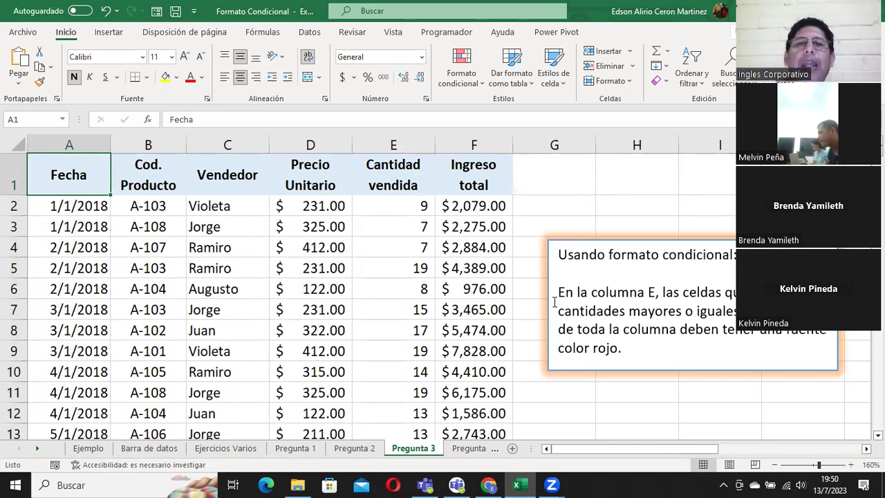
Step: Select the quantities E2:E1726 and scroll back to the top of the sheet
{"action": "left_click", "coordinate": [379, 206]}
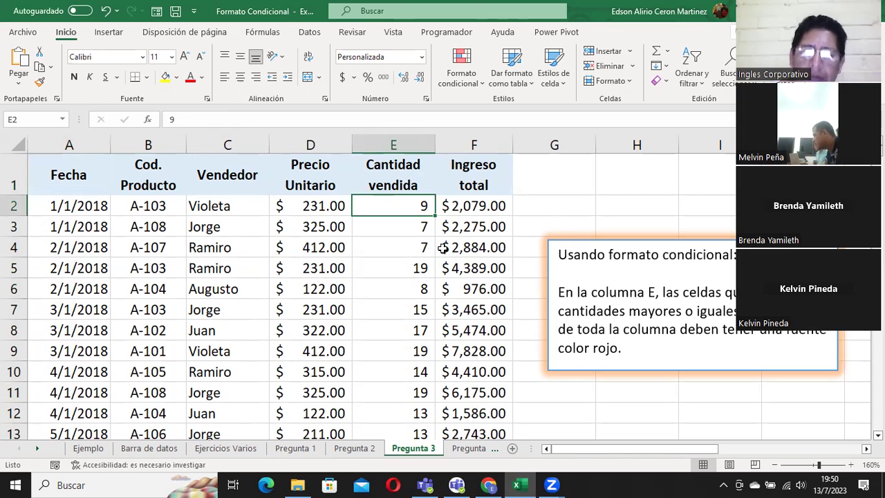
{"action": "key", "text": "ctrl+shift+Down"}
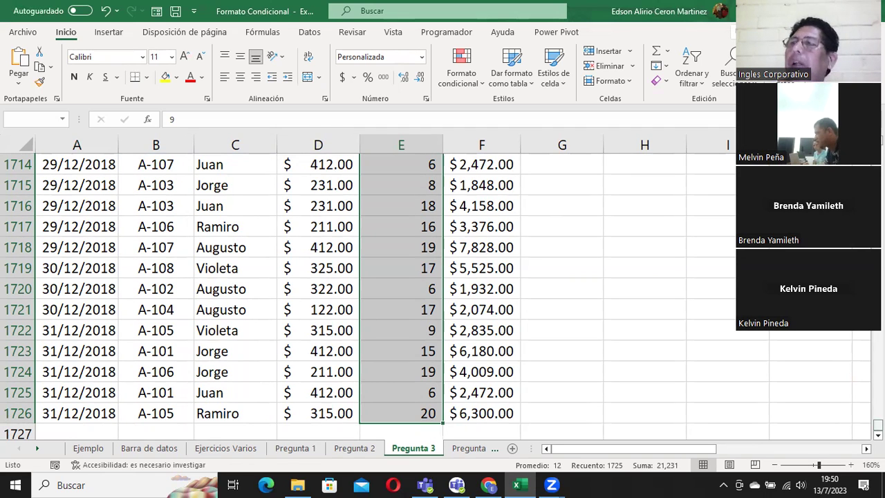
{"action": "left_click_drag", "start_coordinate": [877, 424], "coordinate": [877, 200]}
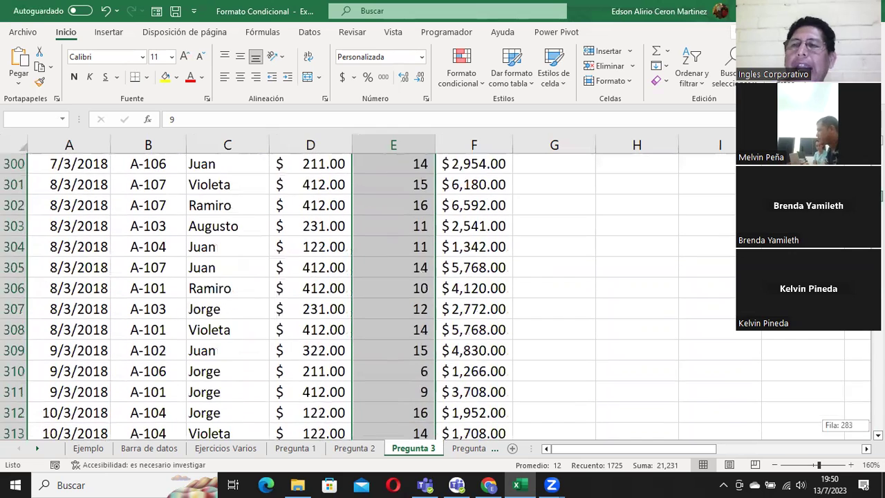
{"action": "left_click_drag", "start_coordinate": [877, 425], "coordinate": [876, 159]}
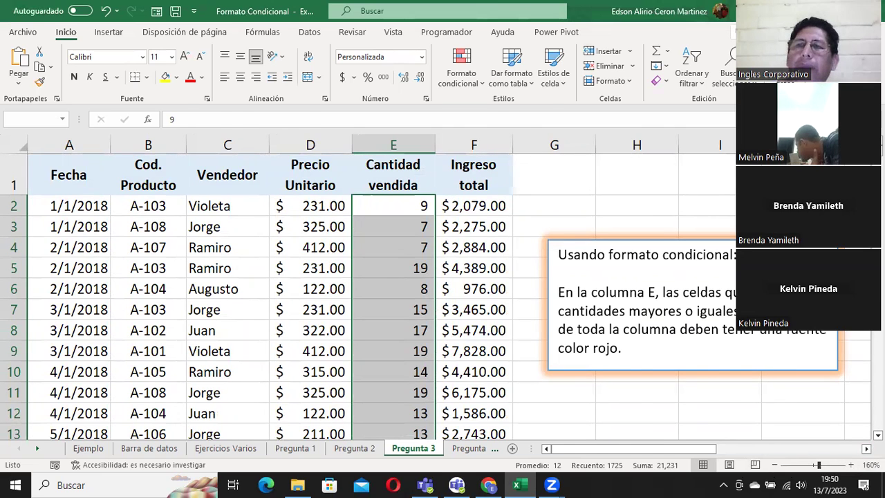
Step: Restore the Excel window from maximized to a smaller size
{"action": "key", "text": "super+Down"}
{"action": "key", "text": "super+Up"}
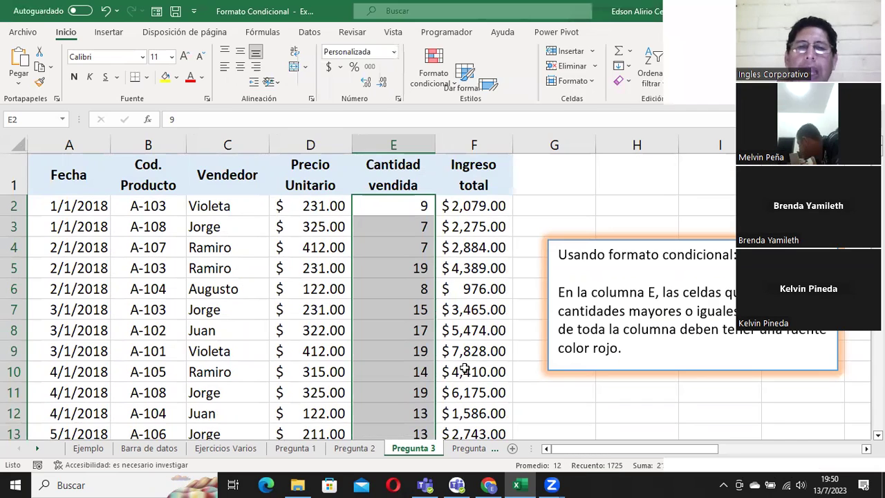
{"action": "key", "text": "super+Down"}
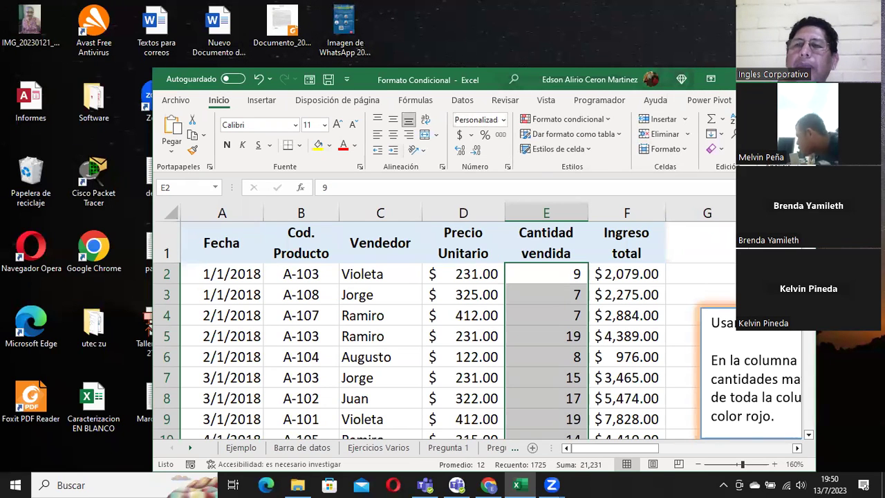
Step: Shrink the Excel window by dragging its bottom-right corner, then maximize it again
{"action": "left_click_drag", "start_coordinate": [817, 472], "coordinate": [725, 468]}
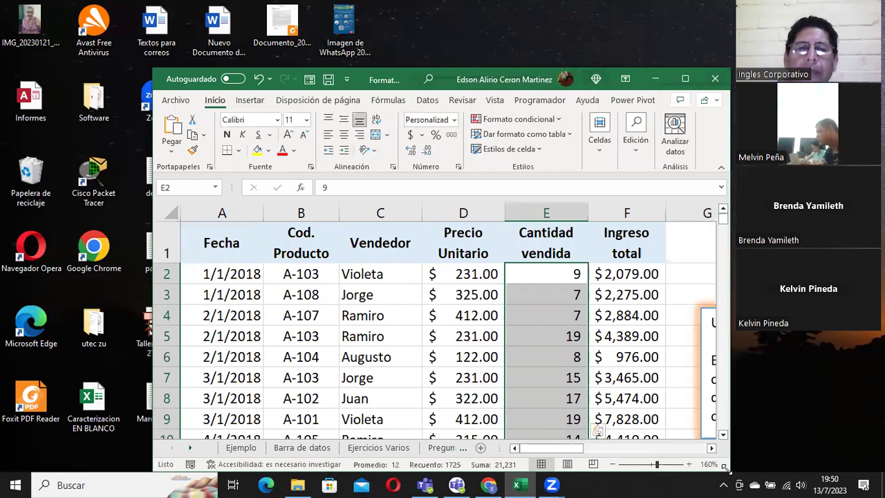
{"action": "left_click_drag", "start_coordinate": [725, 467], "coordinate": [518, 295]}
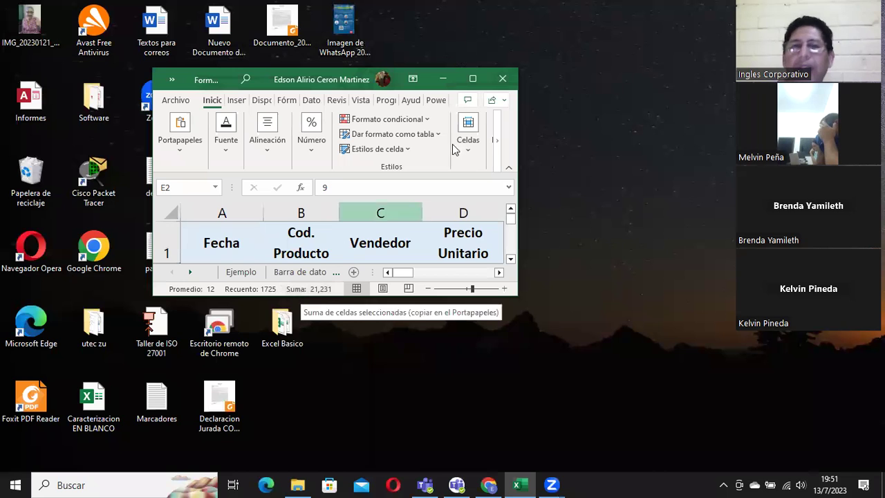
{"action": "left_click", "coordinate": [474, 79]}
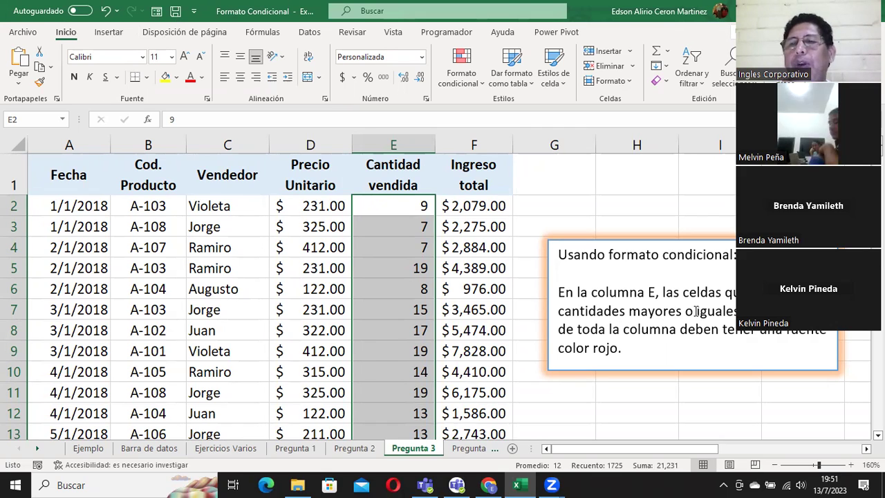
Step: Zoom the sheet to 190% and enter > in H1 and < in H2
{"action": "left_click", "coordinate": [645, 175]}
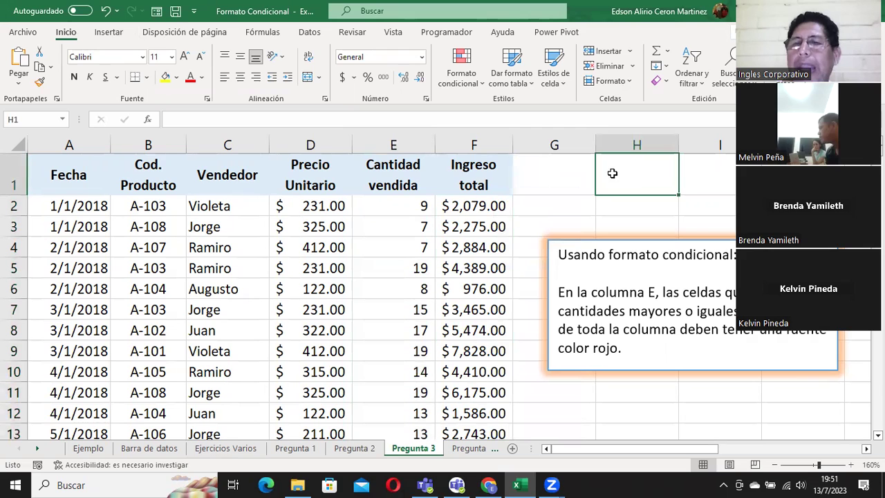
{"action": "left_click", "coordinate": [850, 465]}
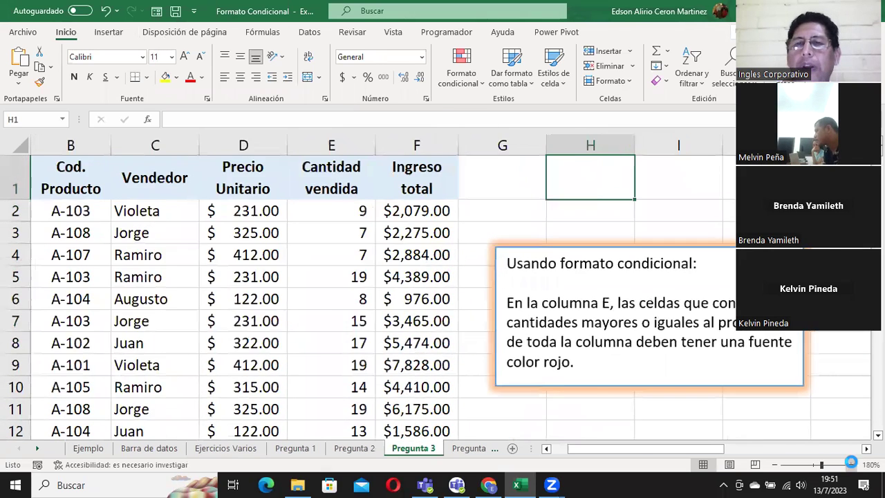
{"action": "left_click", "coordinate": [850, 464]}
{"action": "left_click", "coordinate": [850, 464]}
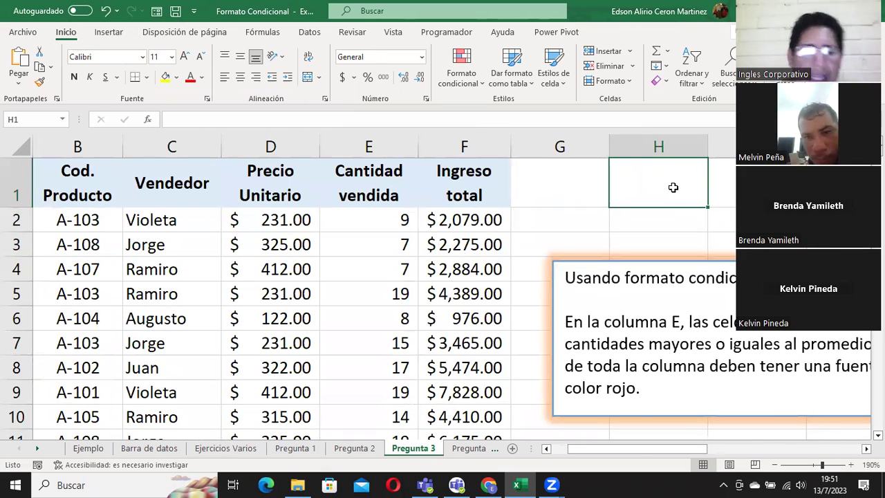
{"action": "type", "text": ">"}
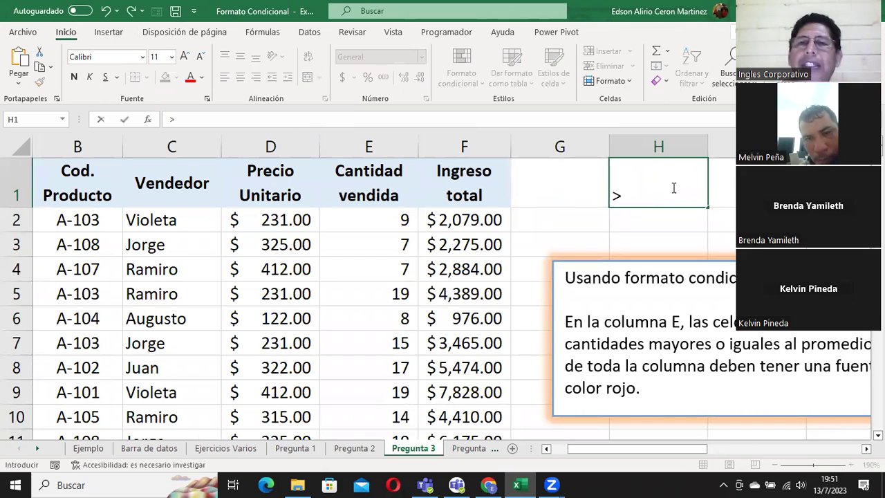
{"action": "key", "text": "Return"}
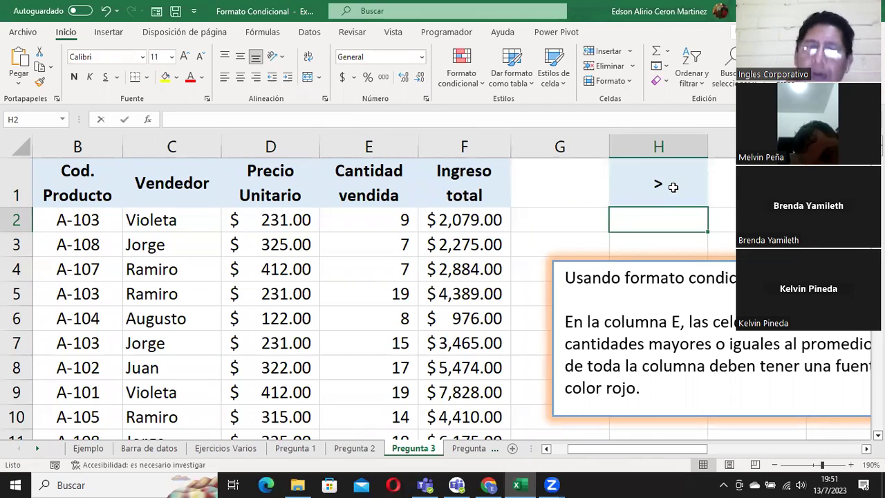
{"action": "type", "text": ">"}
{"action": "key", "text": "BackSpace"}
{"action": "type", "text": "<"}
{"action": "key", "text": "Return"}
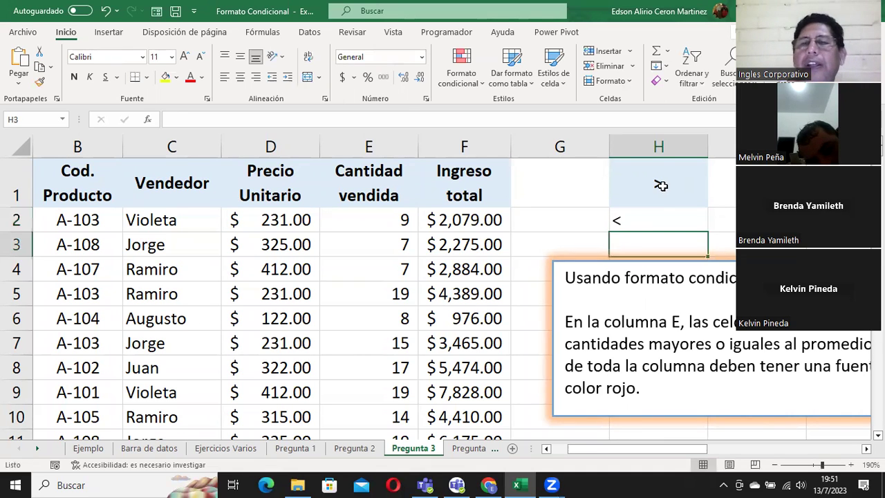
{"action": "left_click", "coordinate": [671, 185]}
{"action": "left_click", "coordinate": [638, 219]}
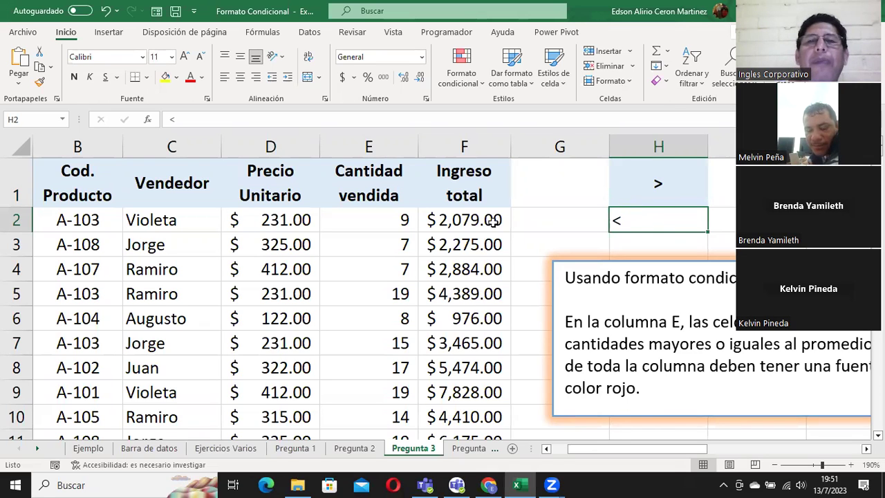
Step: Select the column E quantities, then deselect them and return to H1
{"action": "left_click", "coordinate": [389, 217]}
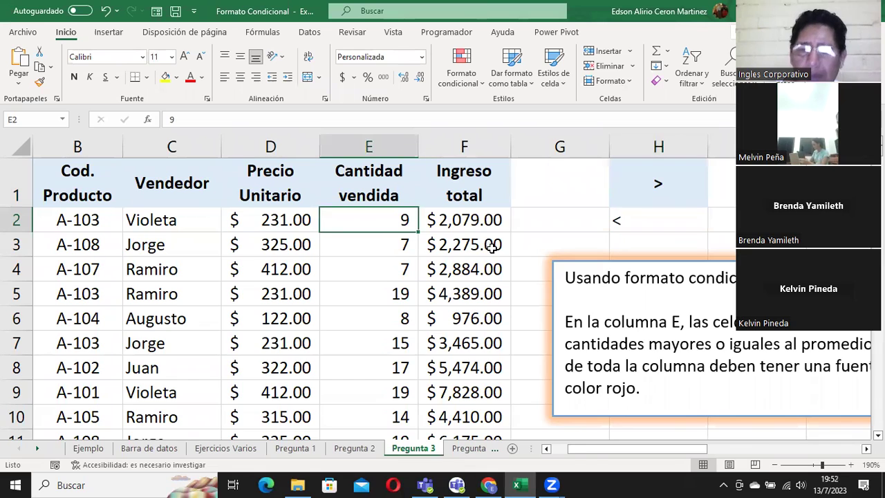
{"action": "key", "text": "ctrl+shift+Down"}
{"action": "scroll", "coordinate": [585, 270], "scroll_direction": "up", "scroll_amount": 3}
{"action": "scroll", "coordinate": [615, 272], "scroll_direction": "up", "scroll_amount": 11}
{"action": "scroll", "coordinate": [615, 273], "scroll_direction": "up", "scroll_amount": 9}
{"action": "scroll", "coordinate": [614, 273], "scroll_direction": "up", "scroll_amount": 19}
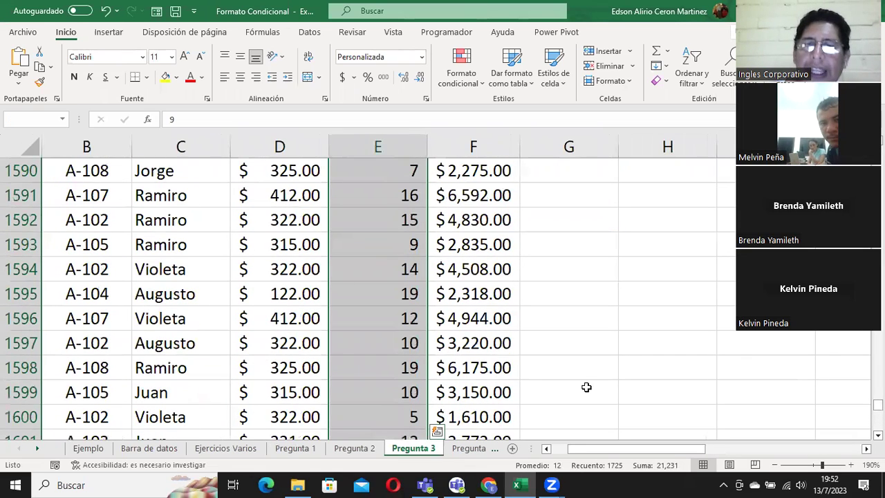
{"action": "left_click", "coordinate": [612, 364]}
{"action": "key", "text": "ctrl+Up"}
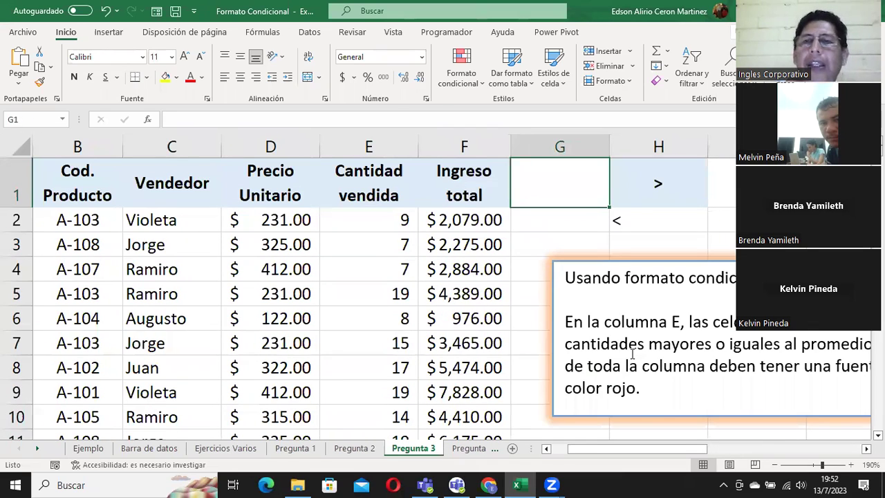
{"action": "key", "text": "Right"}
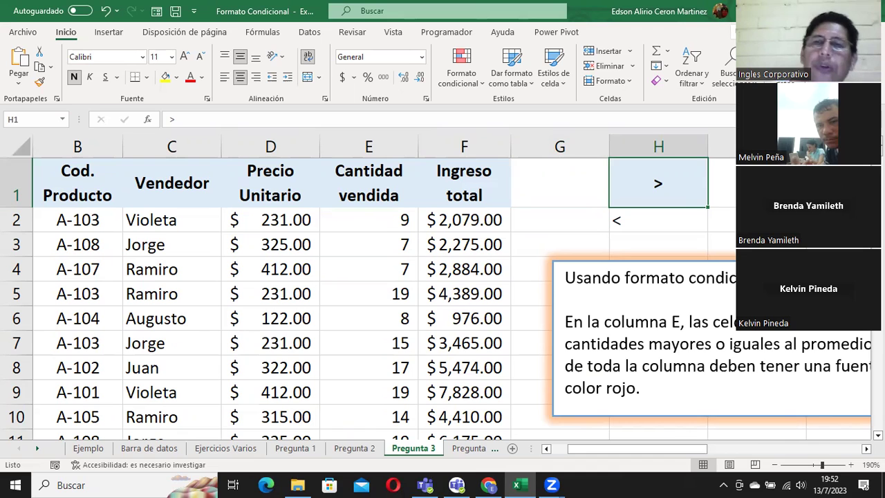
Step: Change H1 to >= and H2 to =<, padding with spaces so it stays text
{"action": "double_click", "coordinate": [681, 188]}
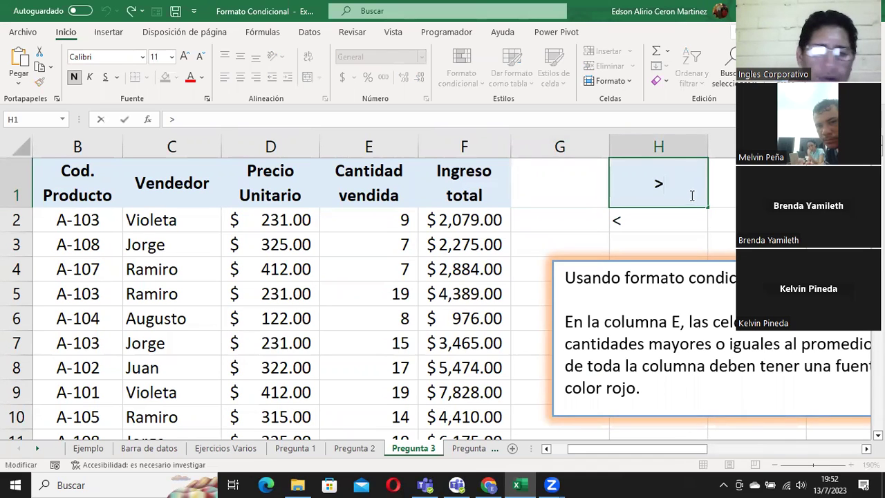
{"action": "type", "text": "="}
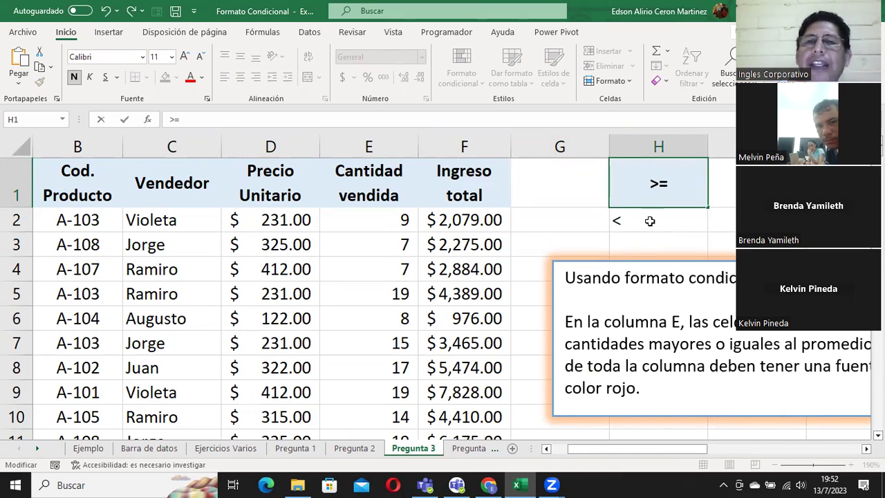
{"action": "left_click", "coordinate": [614, 218]}
{"action": "double_click", "coordinate": [613, 218]}
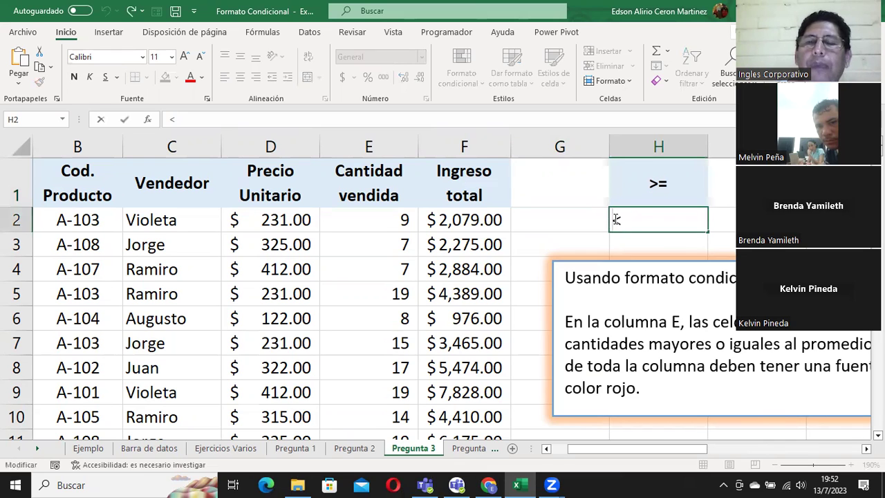
{"action": "type", "text": "="}
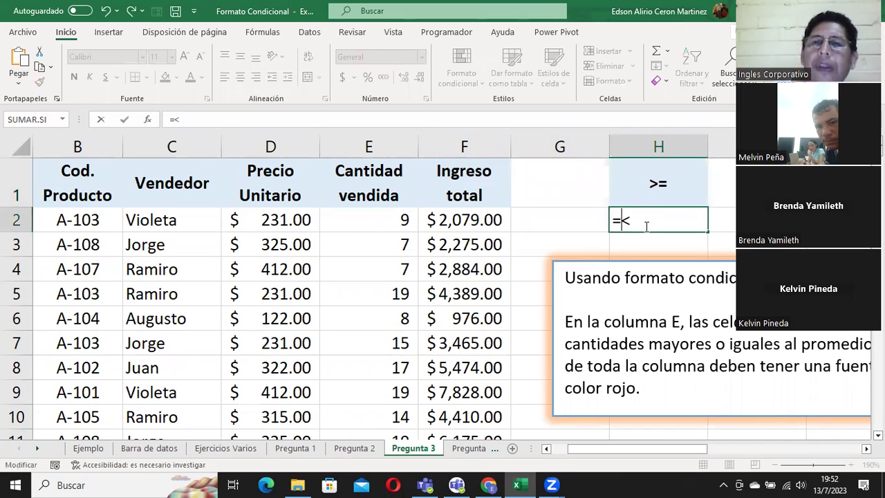
{"action": "key", "text": "Return"}
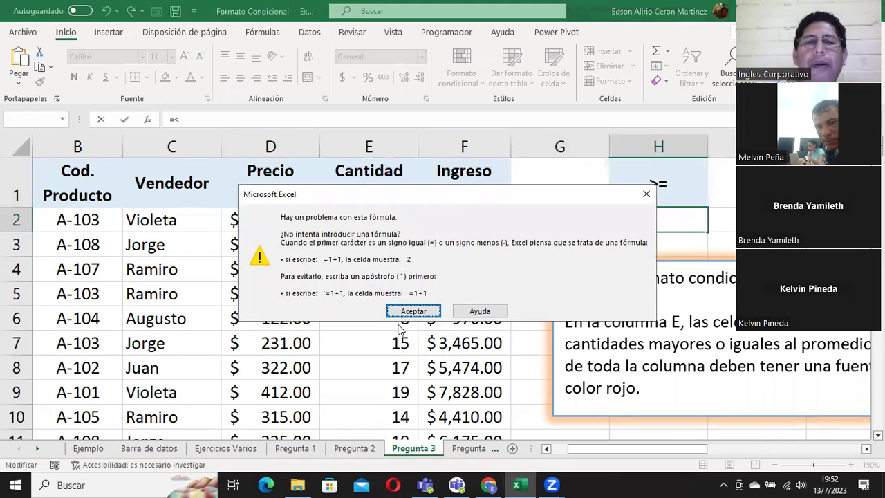
{"action": "left_click", "coordinate": [413, 311]}
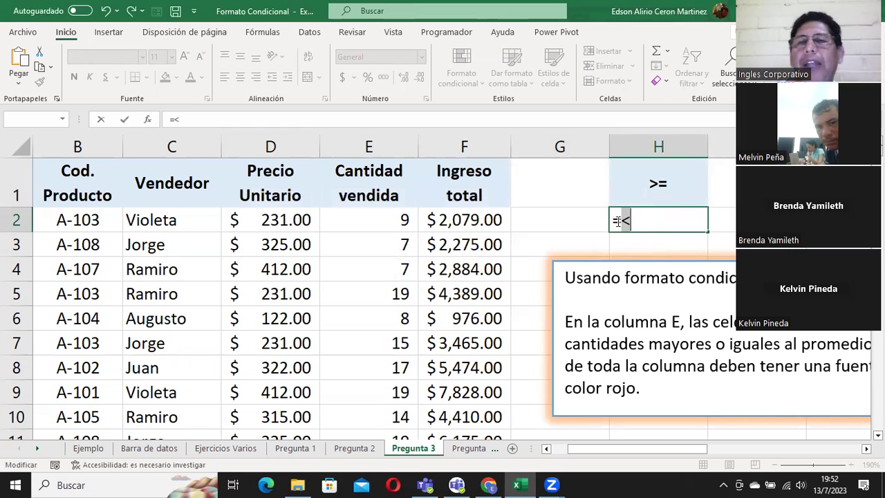
{"action": "left_click", "coordinate": [613, 220]}
{"action": "key", "text": "Home"}
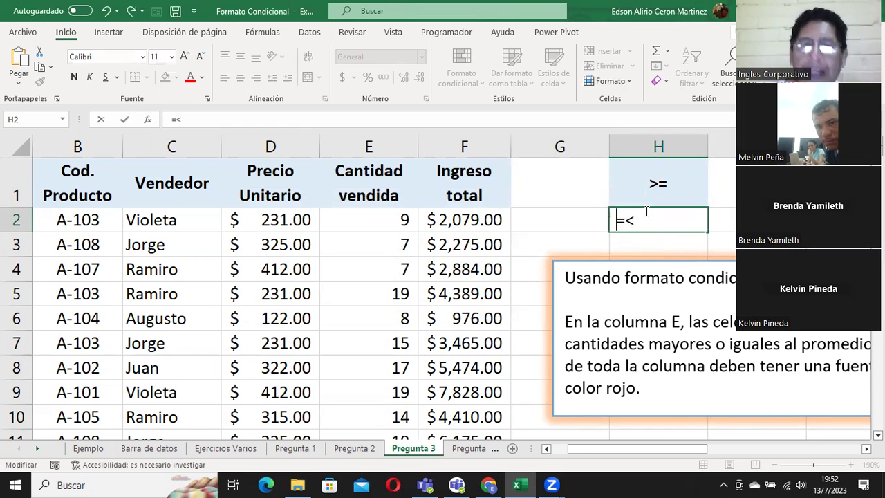
{"action": "key", "text": "Return"}
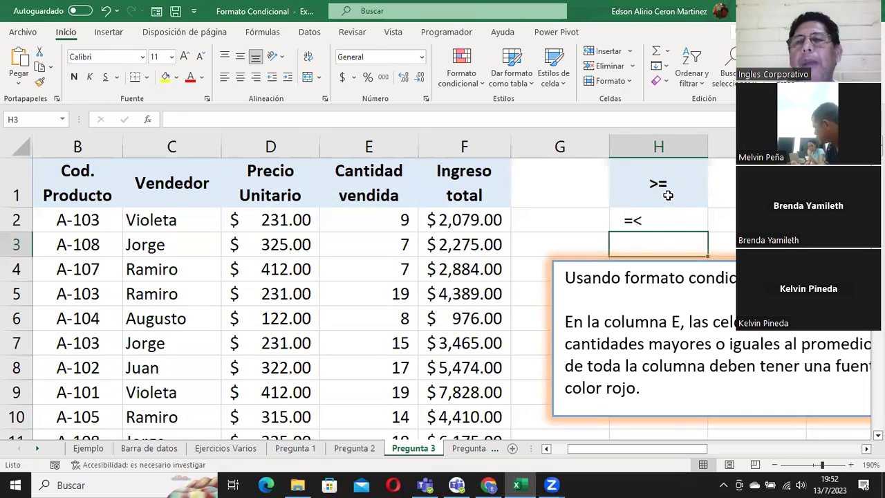
Step: Check the H1 and H2 labels and reselect cell E2
{"action": "left_click", "coordinate": [657, 183]}
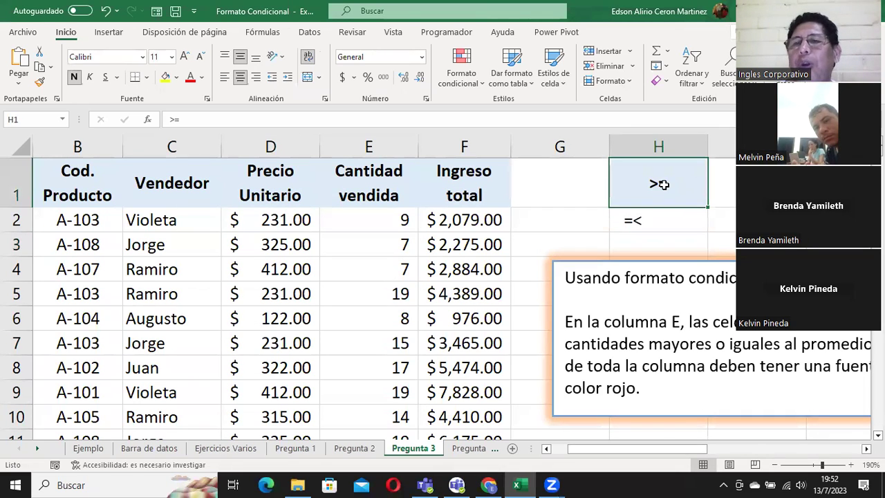
{"action": "left_click", "coordinate": [647, 219]}
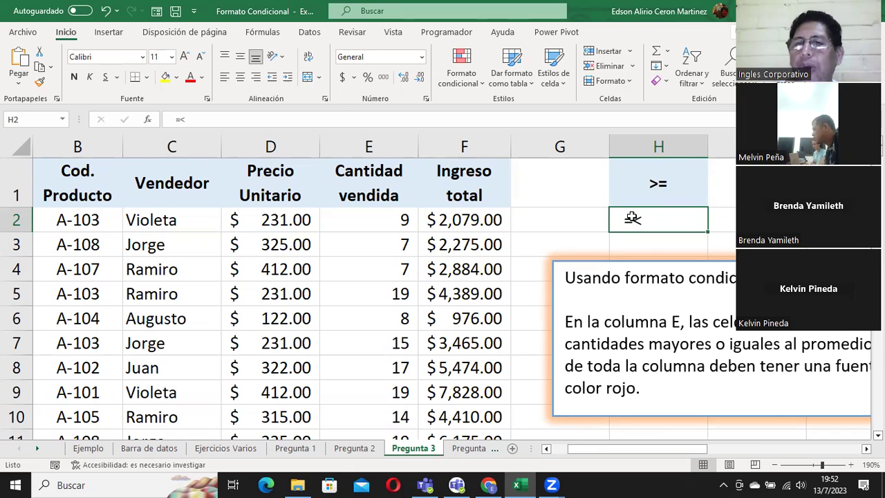
{"action": "left_click", "coordinate": [393, 218]}
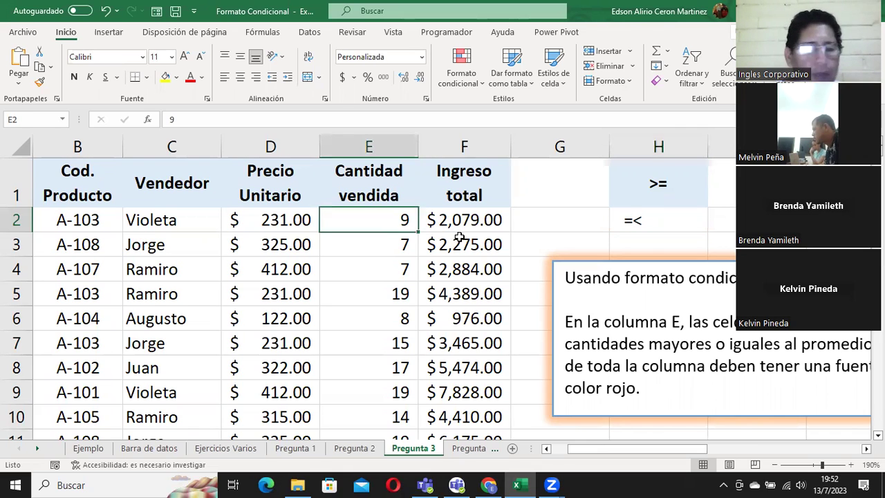
Step: Select E2:E1726, try an above-average 'mayor o igual' rule in Nueva regla de formato, then cancel
{"action": "key", "text": "ctrl+shift+Down"}
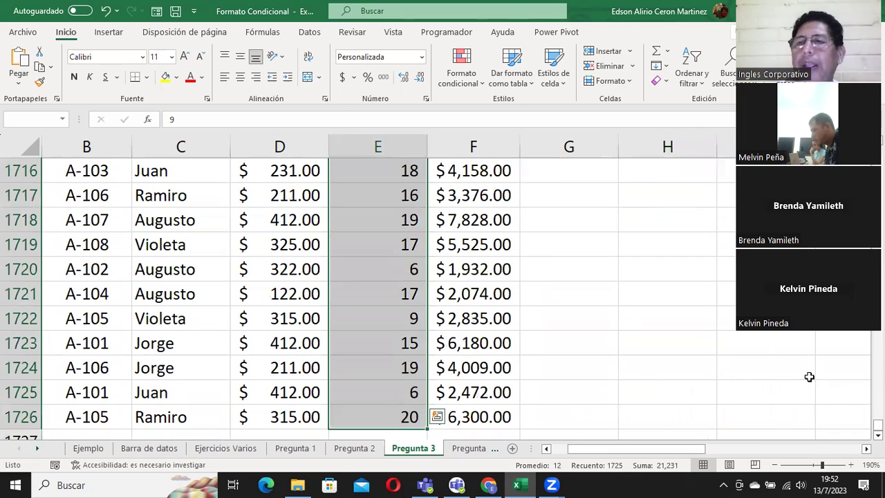
{"action": "left_click", "coordinate": [462, 63]}
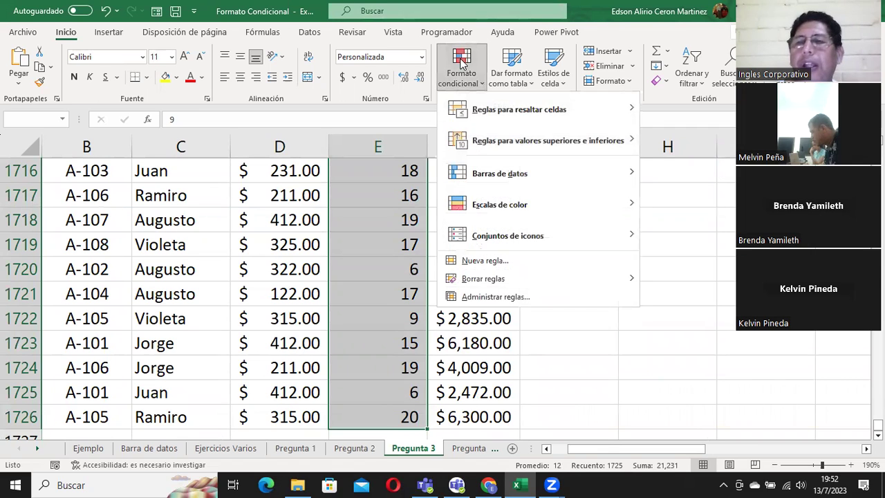
{"action": "left_click", "coordinate": [498, 267]}
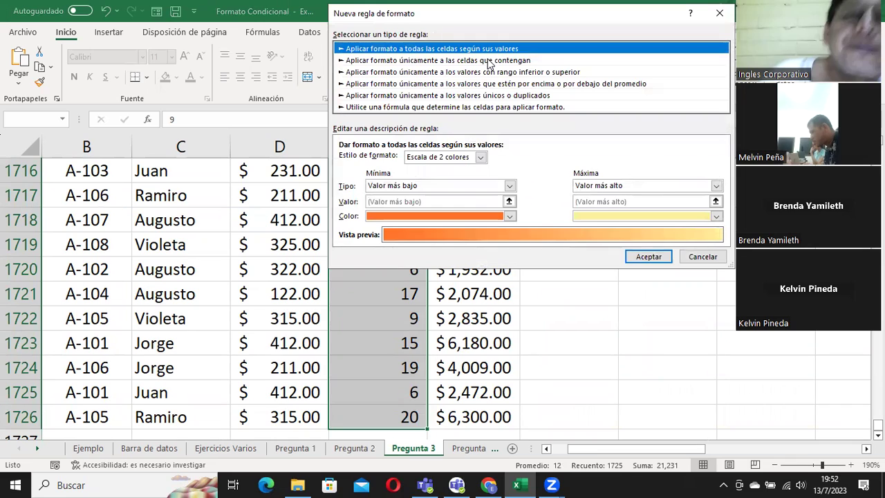
{"action": "left_click", "coordinate": [490, 62]}
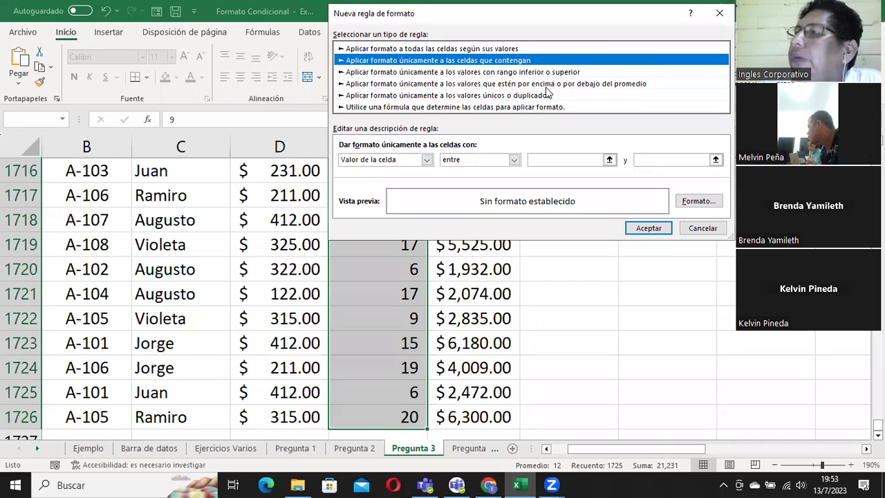
{"action": "left_click", "coordinate": [547, 84]}
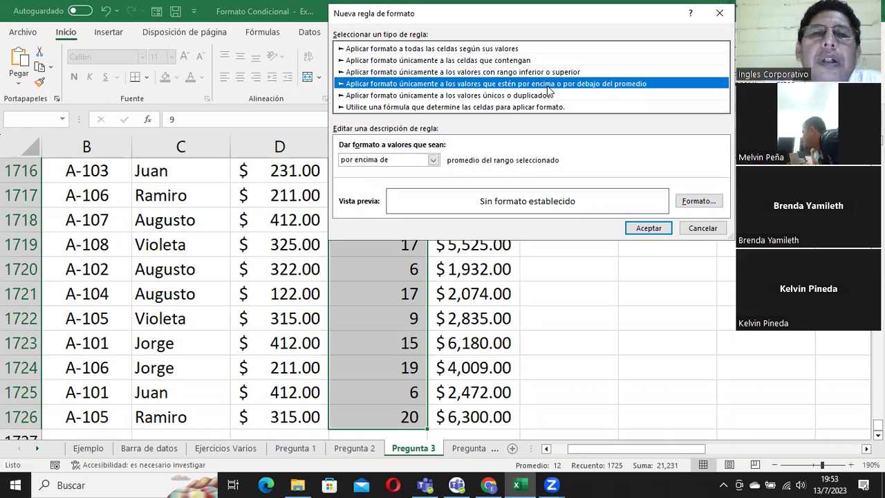
{"action": "left_click", "coordinate": [433, 160]}
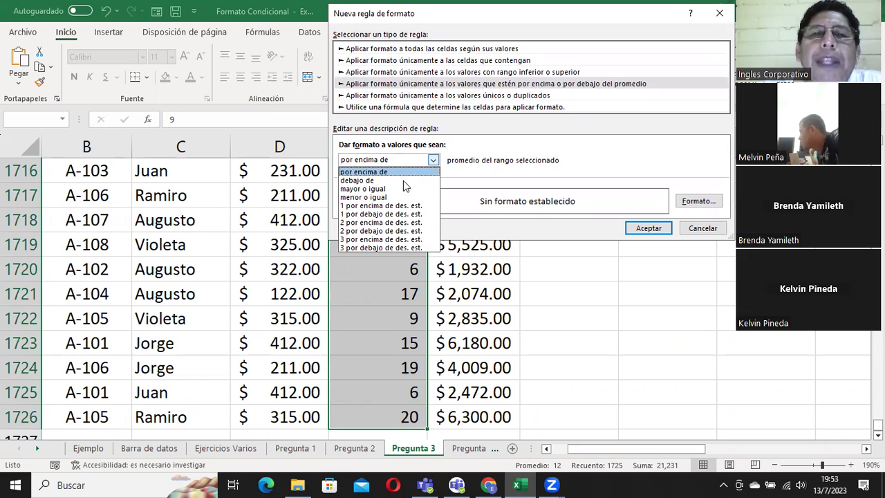
{"action": "left_click", "coordinate": [360, 189]}
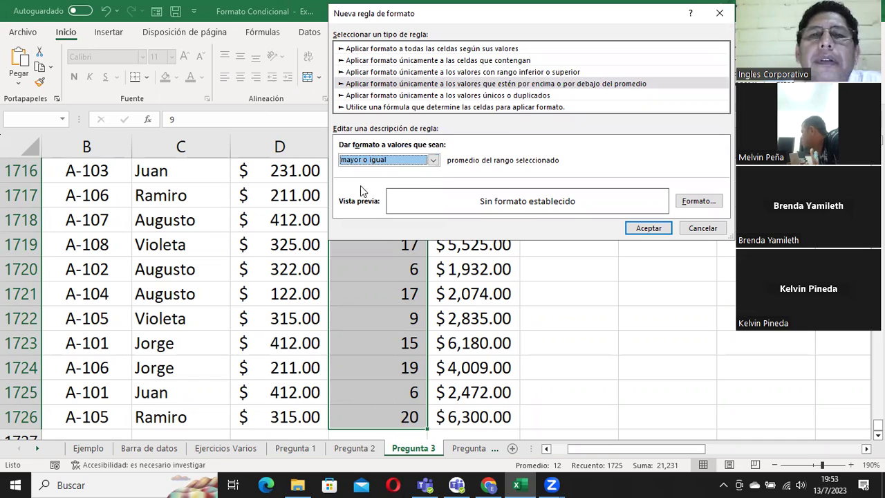
{"action": "left_click", "coordinate": [399, 165]}
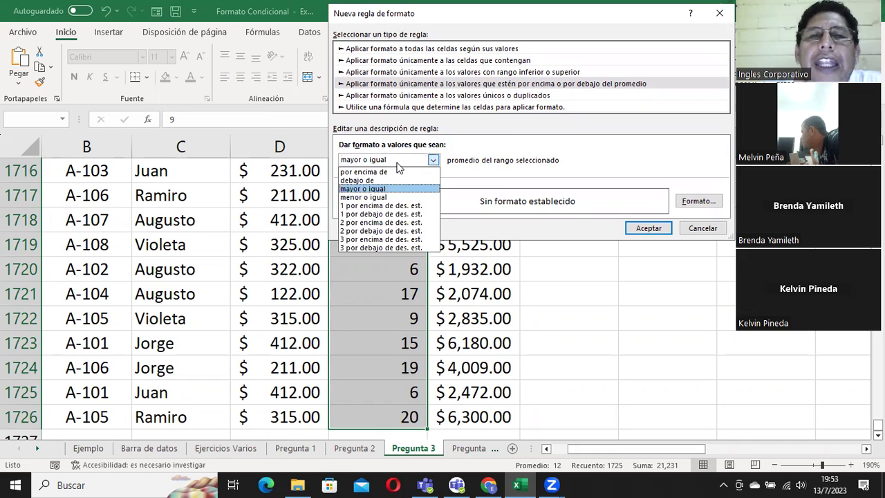
{"action": "left_click", "coordinate": [370, 189]}
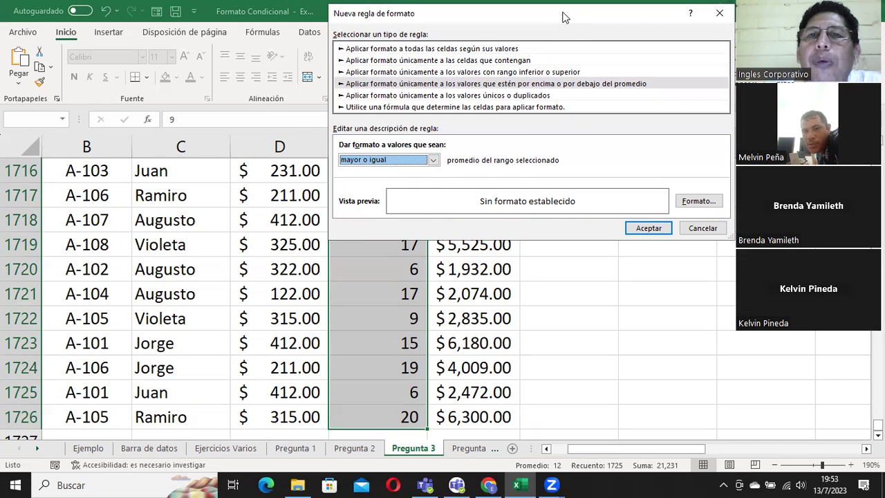
{"action": "left_click_drag", "start_coordinate": [560, 14], "coordinate": [551, 10]}
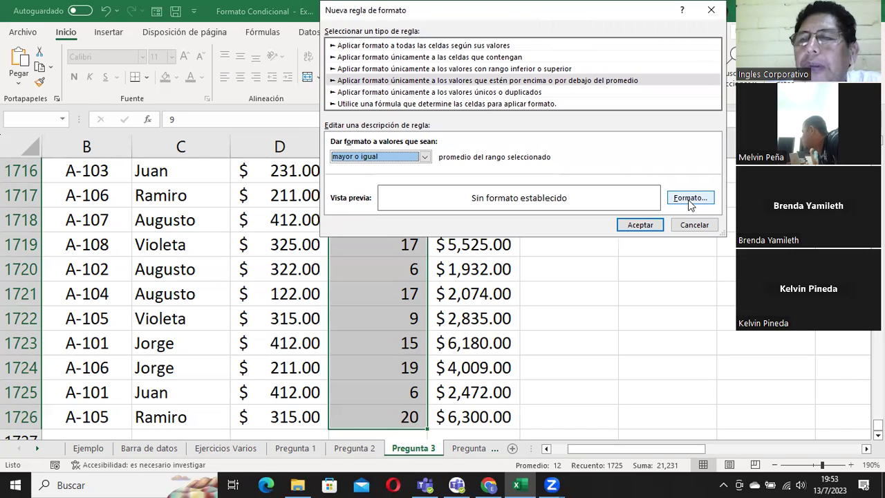
{"action": "left_click", "coordinate": [694, 225]}
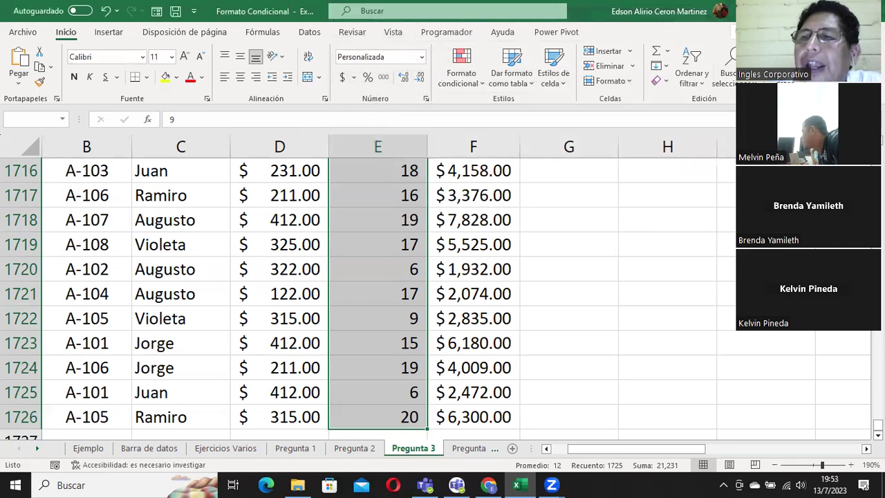
Step: Start a new above/below average rule set to 'mayor o igual' than the average
{"action": "left_click_drag", "start_coordinate": [877, 425], "coordinate": [877, 159]}
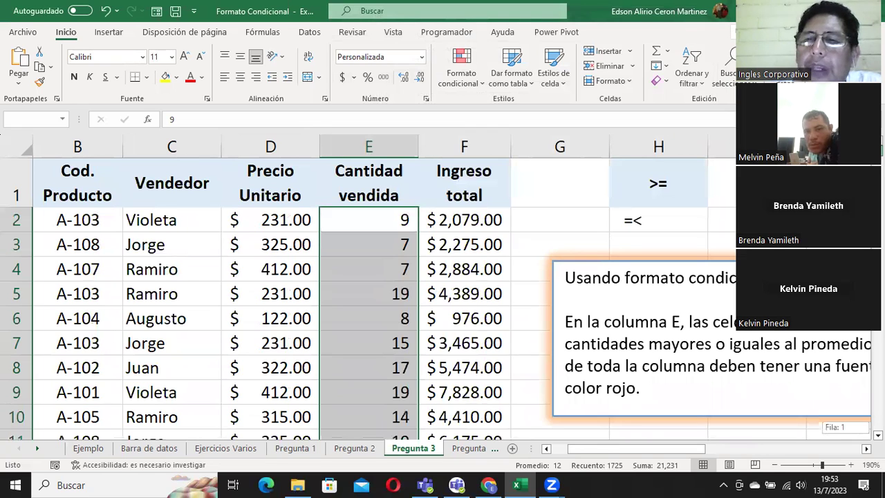
{"action": "left_click", "coordinate": [461, 69]}
{"action": "left_click", "coordinate": [487, 261]}
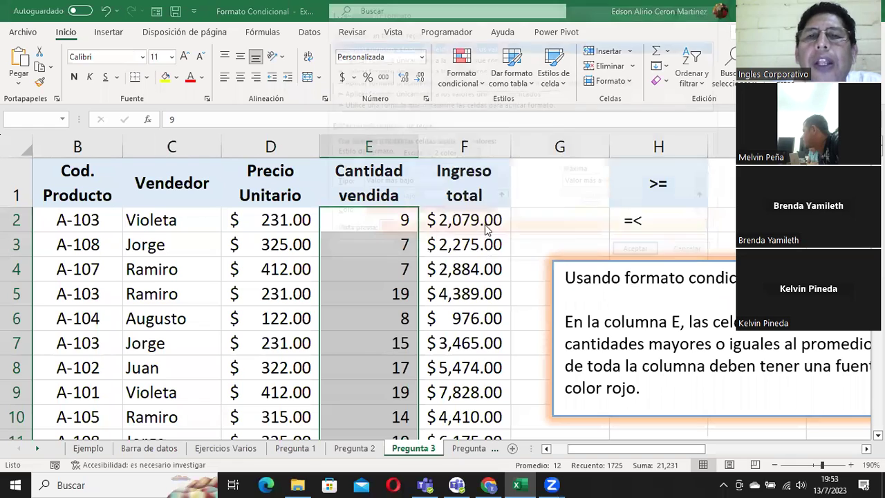
{"action": "left_click", "coordinate": [472, 80]}
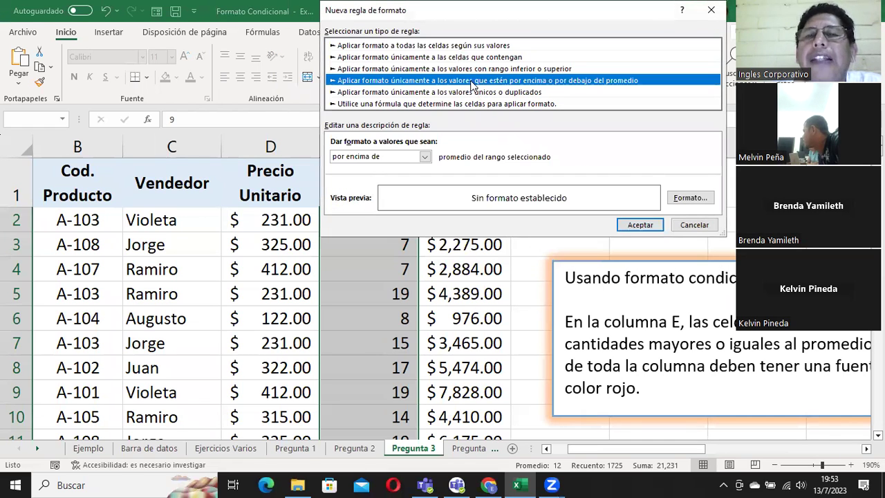
{"action": "left_click", "coordinate": [396, 156]}
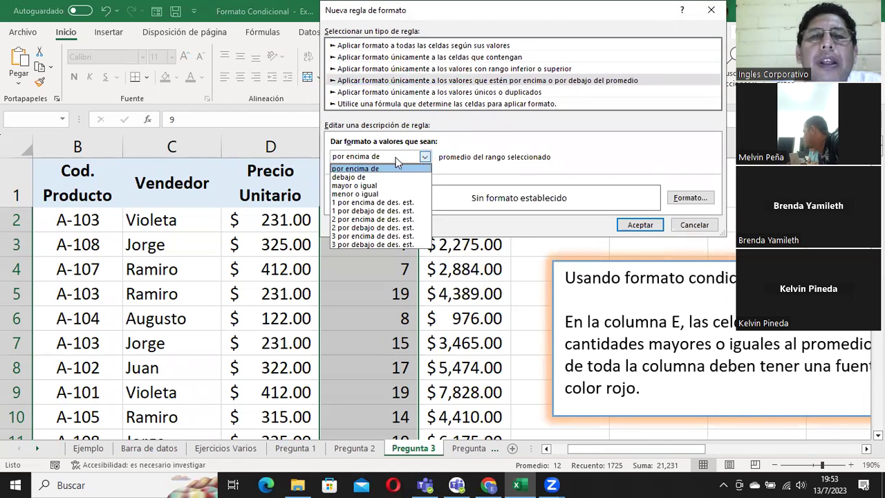
{"action": "left_click", "coordinate": [371, 186]}
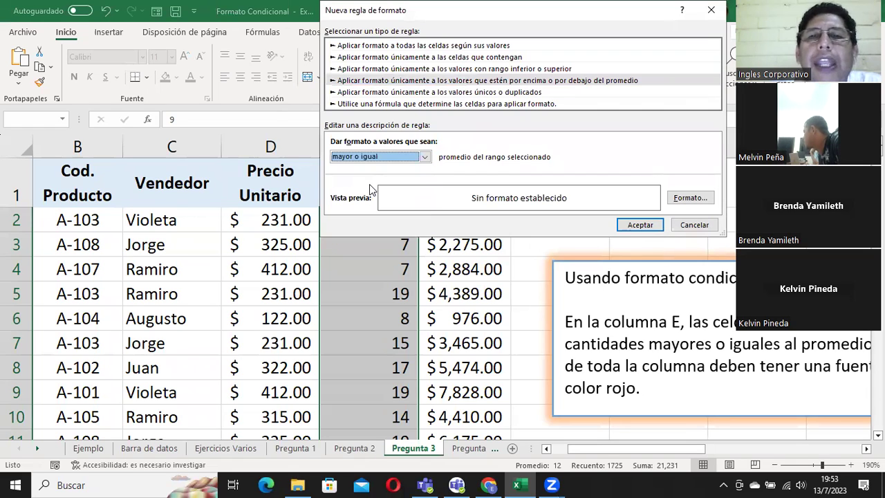
Step: Give the rule a red font colour and apply it to column E
{"action": "left_click", "coordinate": [706, 199]}
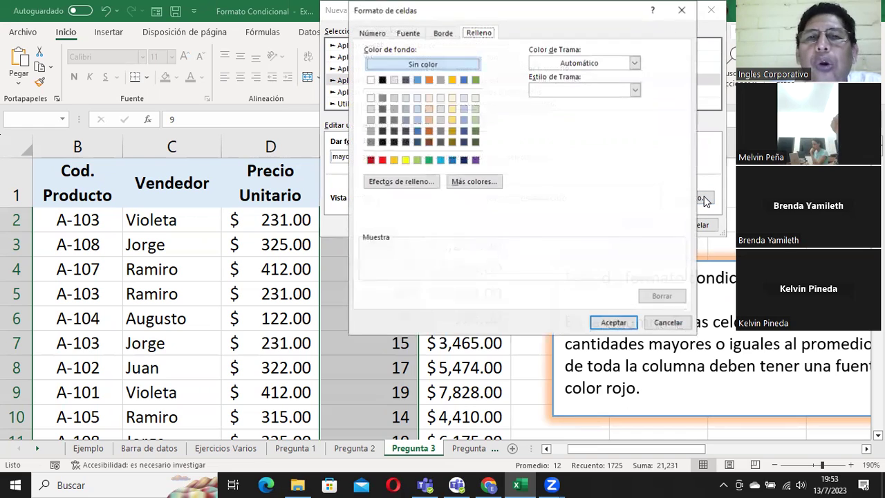
{"action": "left_click", "coordinate": [408, 34]}
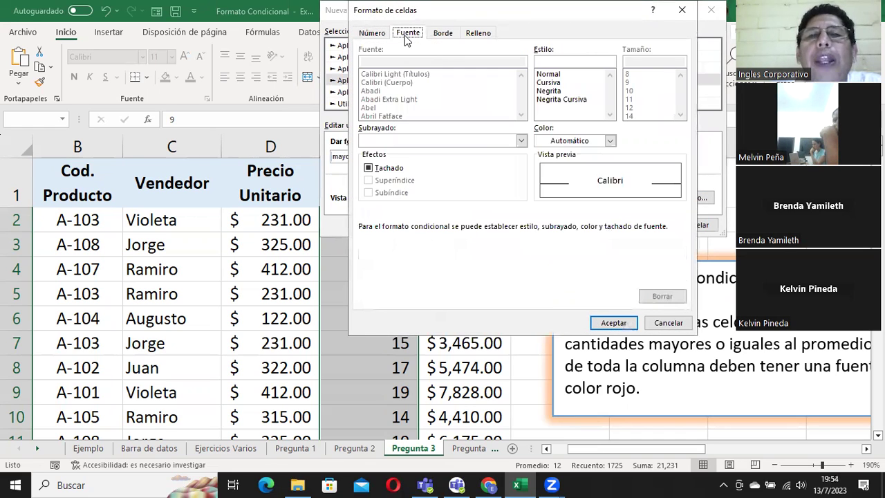
{"action": "left_click", "coordinate": [668, 322]}
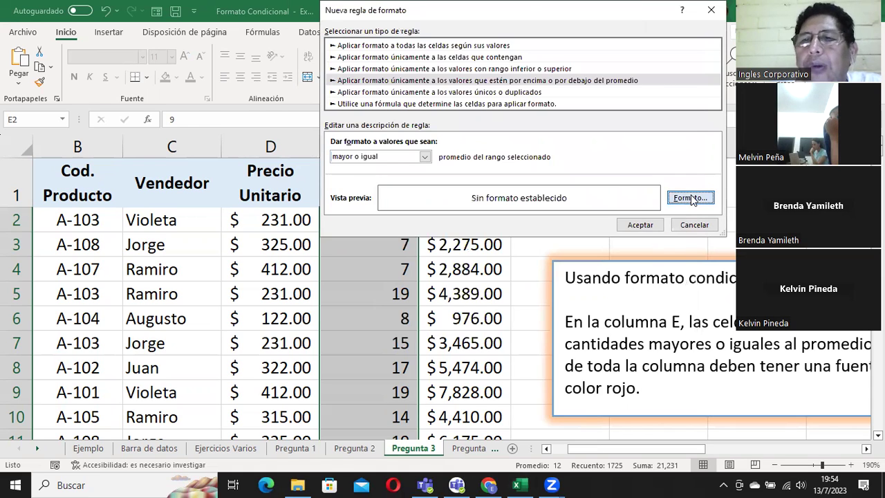
{"action": "left_click", "coordinate": [691, 198]}
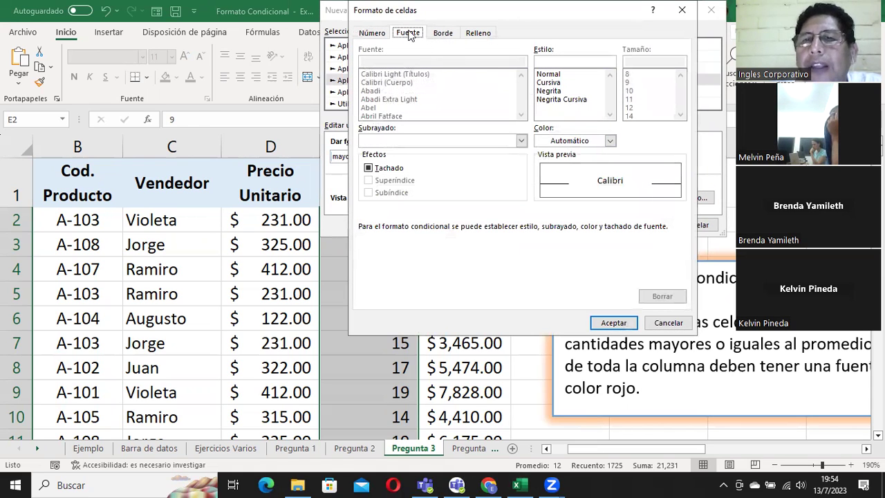
{"action": "left_click", "coordinate": [563, 141]}
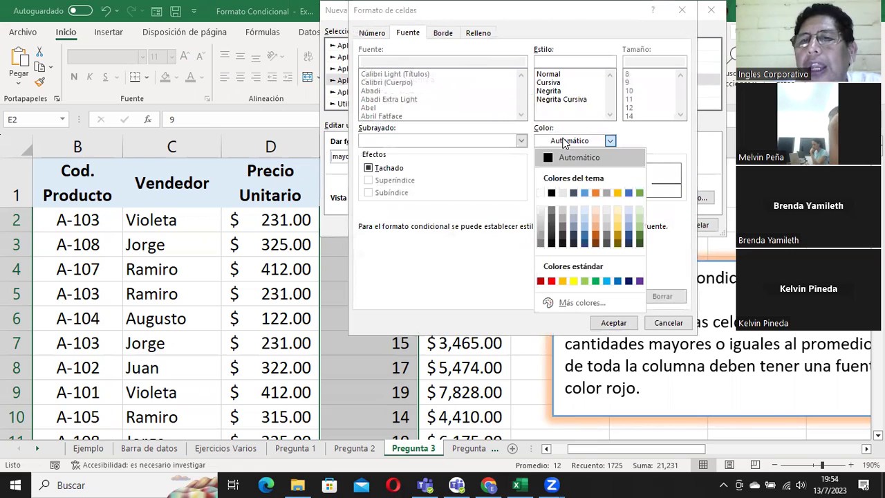
{"action": "left_click", "coordinate": [551, 281]}
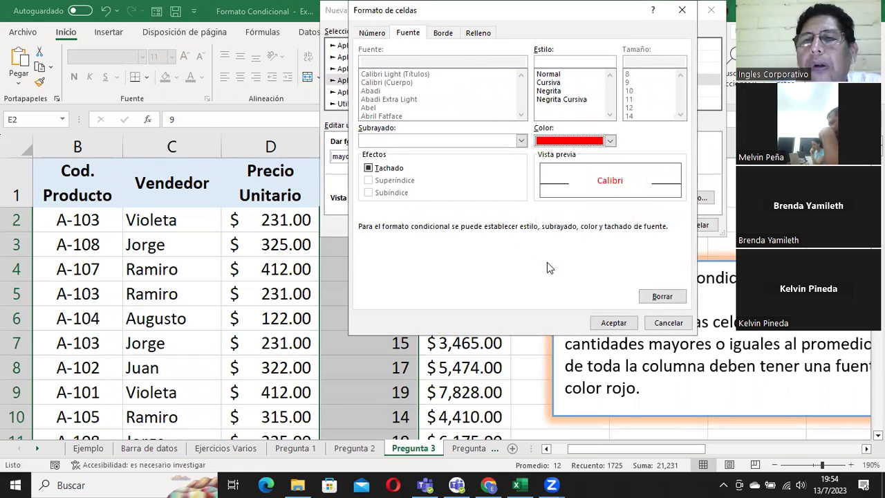
{"action": "left_click", "coordinate": [611, 324]}
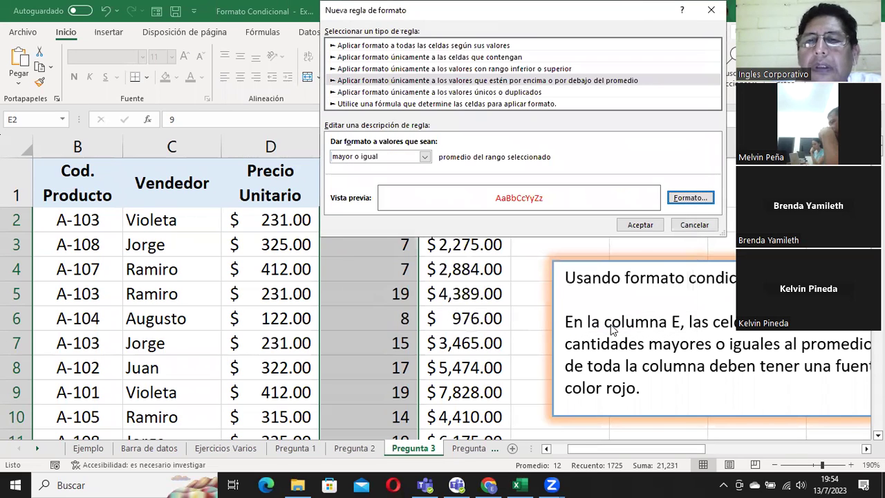
{"action": "left_click", "coordinate": [660, 227]}
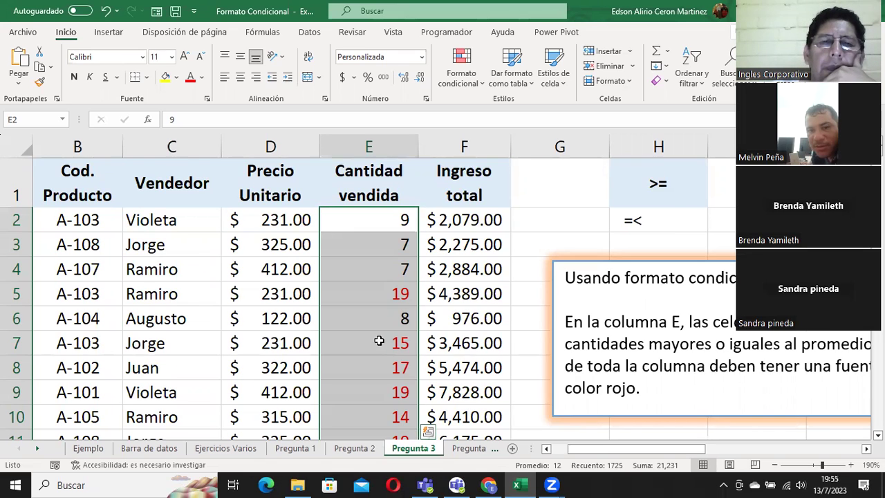
Step: Scroll down column E to check which quantities appear in red
{"action": "scroll", "coordinate": [377, 341], "scroll_direction": "down", "scroll_amount": 5}
{"action": "scroll", "coordinate": [372, 379], "scroll_direction": "down", "scroll_amount": 4}
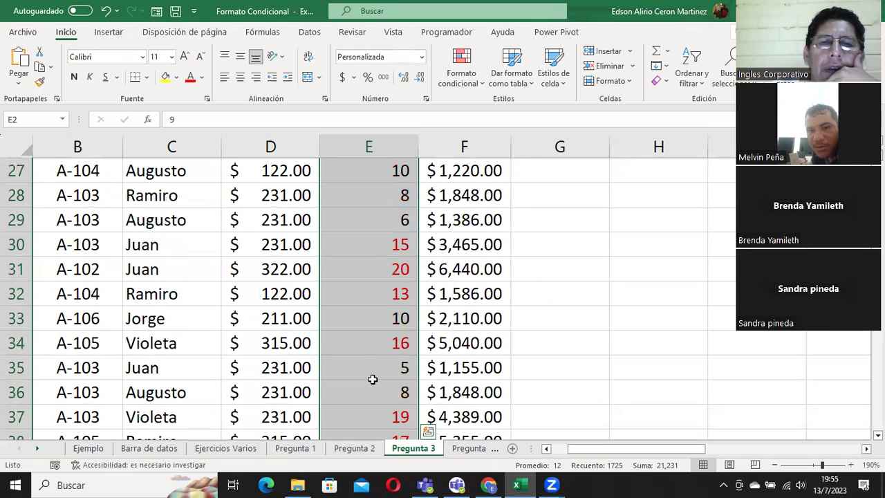
{"action": "scroll", "coordinate": [372, 379], "scroll_direction": "down", "scroll_amount": 3}
{"action": "scroll", "coordinate": [372, 379], "scroll_direction": "down", "scroll_amount": 1}
{"action": "scroll", "coordinate": [372, 379], "scroll_direction": "down", "scroll_amount": 1}
{"action": "scroll", "coordinate": [372, 379], "scroll_direction": "down", "scroll_amount": 3}
{"action": "scroll", "coordinate": [372, 378], "scroll_direction": "down", "scroll_amount": 1}
{"action": "scroll", "coordinate": [372, 379], "scroll_direction": "down", "scroll_amount": 3}
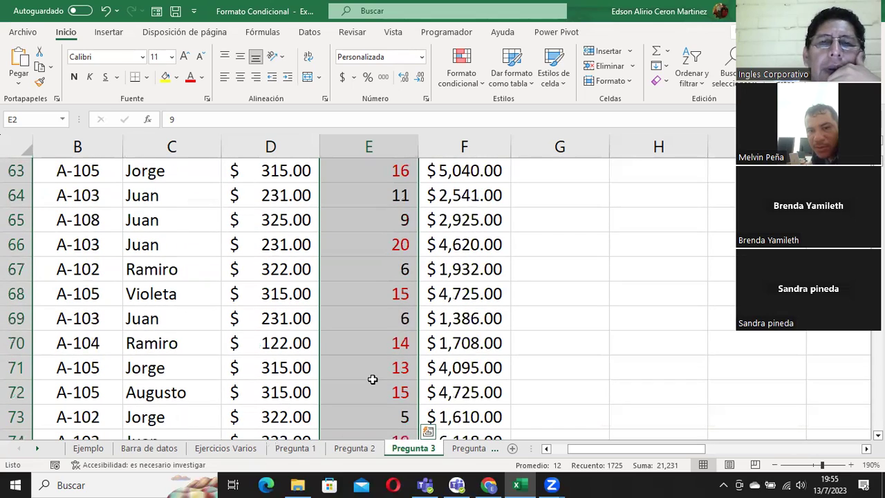
{"action": "scroll", "coordinate": [372, 379], "scroll_direction": "up", "scroll_amount": 5}
{"action": "scroll", "coordinate": [372, 376], "scroll_direction": "up", "scroll_amount": 4}
{"action": "scroll", "coordinate": [372, 375], "scroll_direction": "down", "scroll_amount": 4}
{"action": "scroll", "coordinate": [372, 369], "scroll_direction": "down", "scroll_amount": 2}
{"action": "scroll", "coordinate": [372, 368], "scroll_direction": "down", "scroll_amount": 1}
Step: Check cell E61, return to E2 and reselect E2:E1726
{"action": "left_click", "coordinate": [379, 267]}
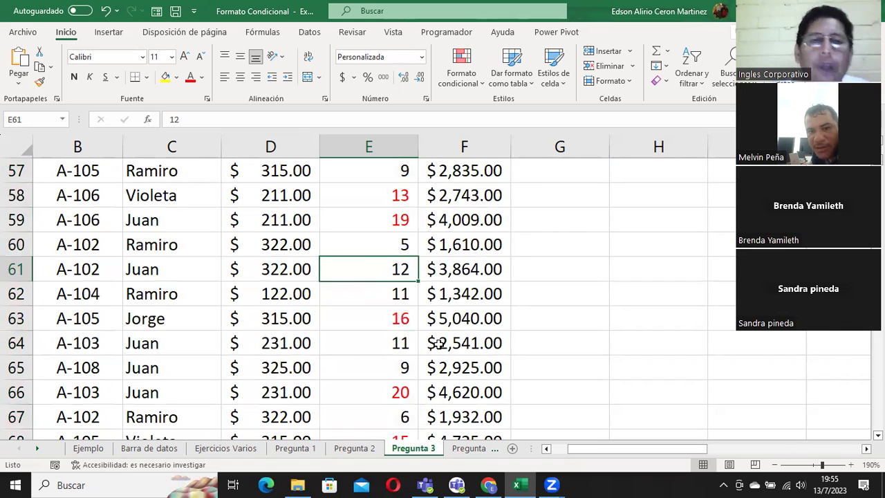
{"action": "key", "text": "ctrl+shift+Up"}
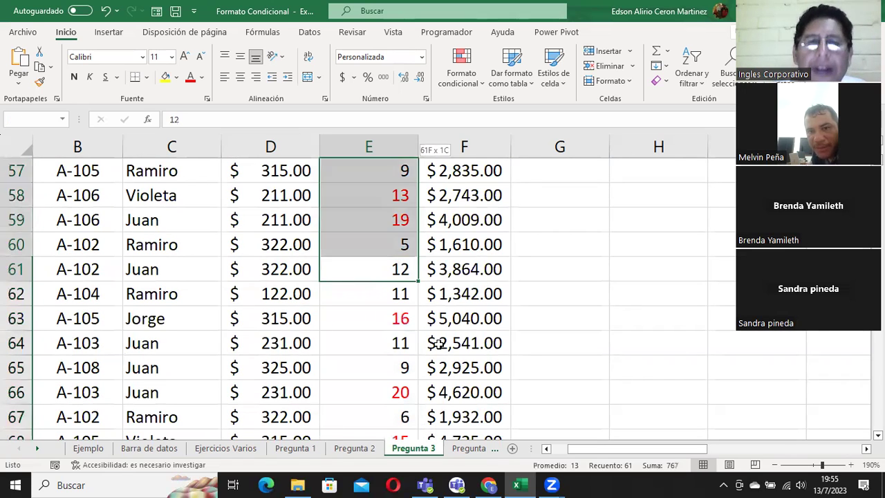
{"action": "key", "text": "Down"}
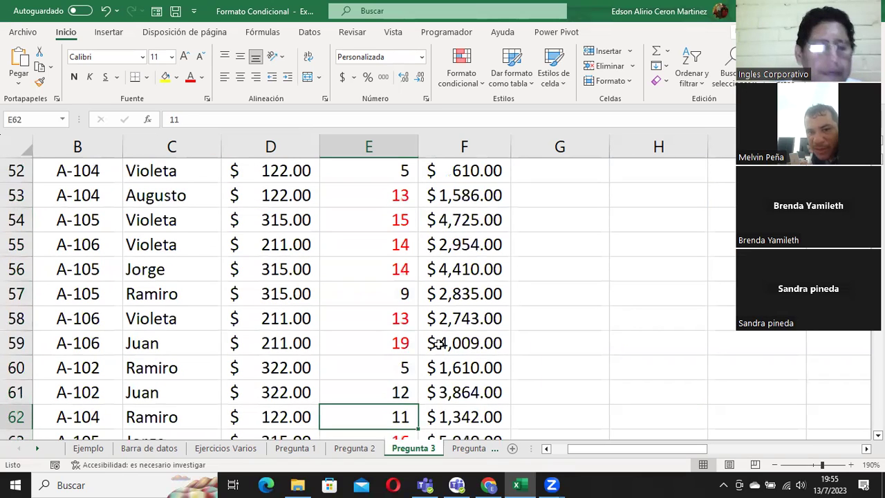
{"action": "key", "text": "ctrl+Up"}
{"action": "key", "text": "Down"}
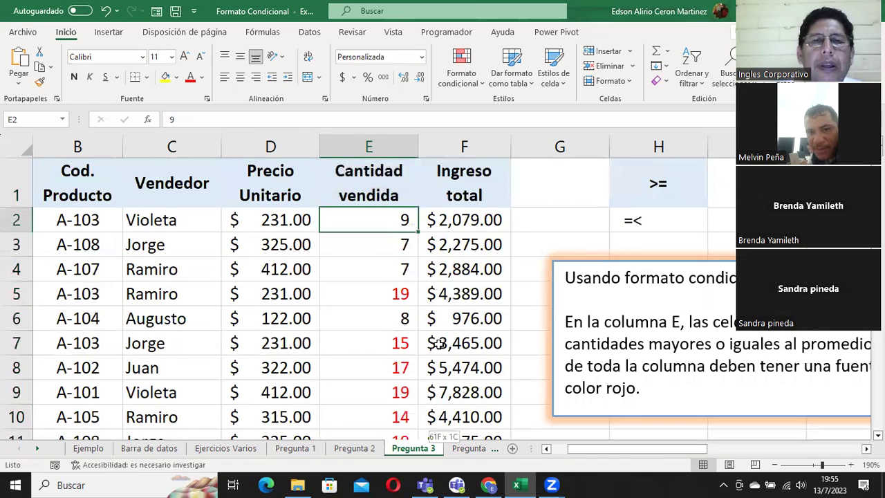
{"action": "key", "text": "ctrl+shift+Down"}
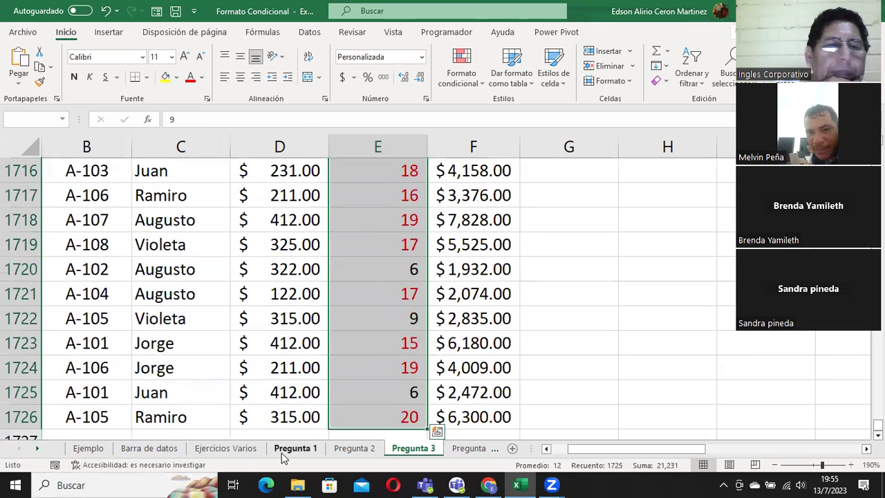
Step: Create a new average-based rule set to 'mayor o igual' than the average
{"action": "left_click", "coordinate": [453, 65]}
{"action": "left_click", "coordinate": [501, 262]}
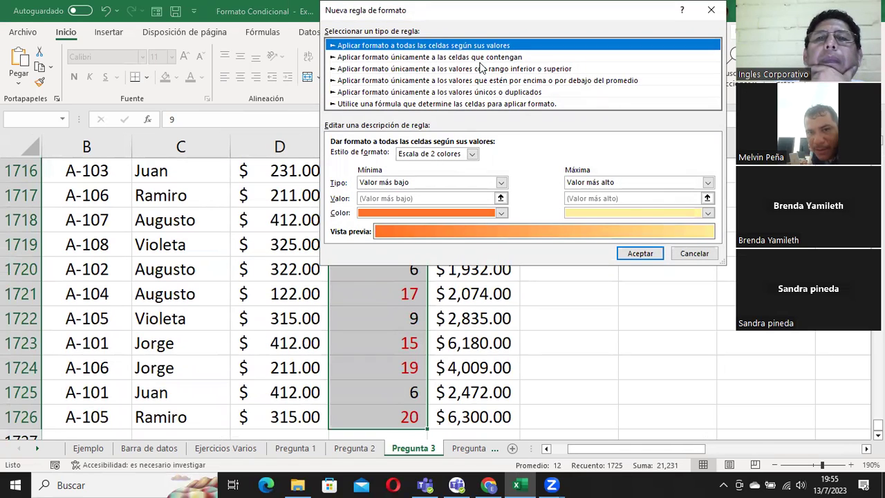
{"action": "left_click", "coordinate": [481, 69]}
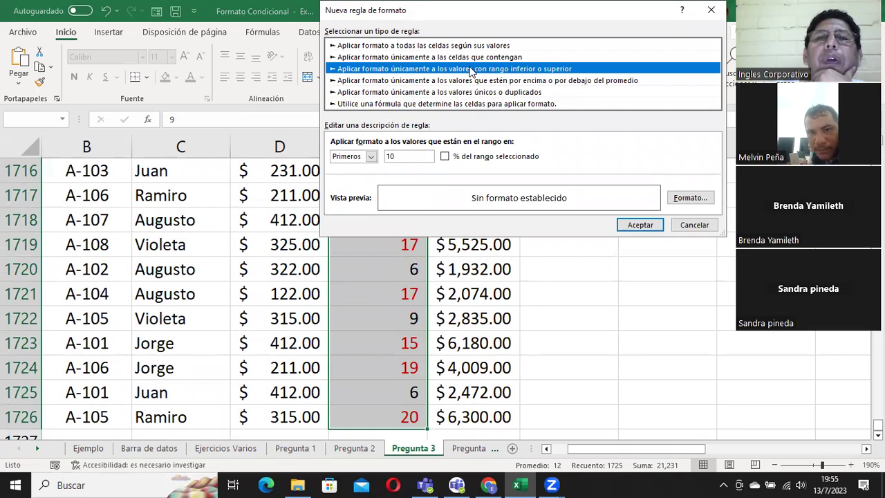
{"action": "left_click", "coordinate": [474, 81]}
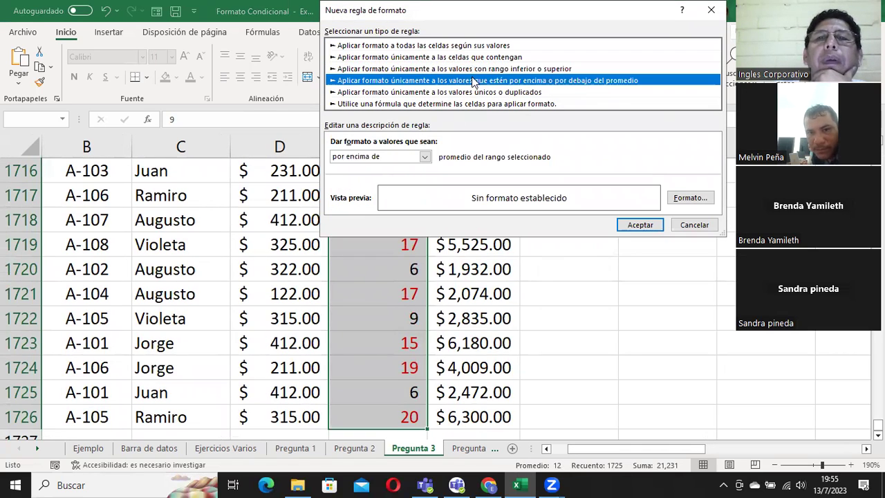
{"action": "left_click", "coordinate": [425, 155]}
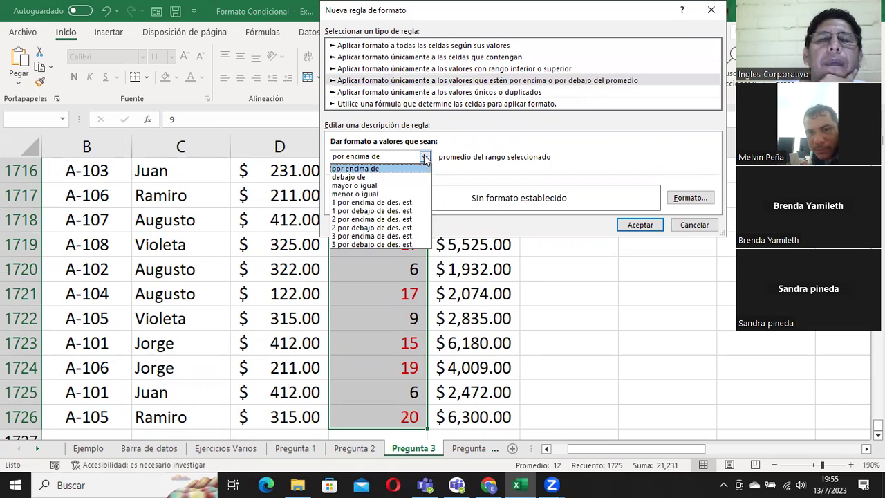
{"action": "left_click", "coordinate": [364, 185]}
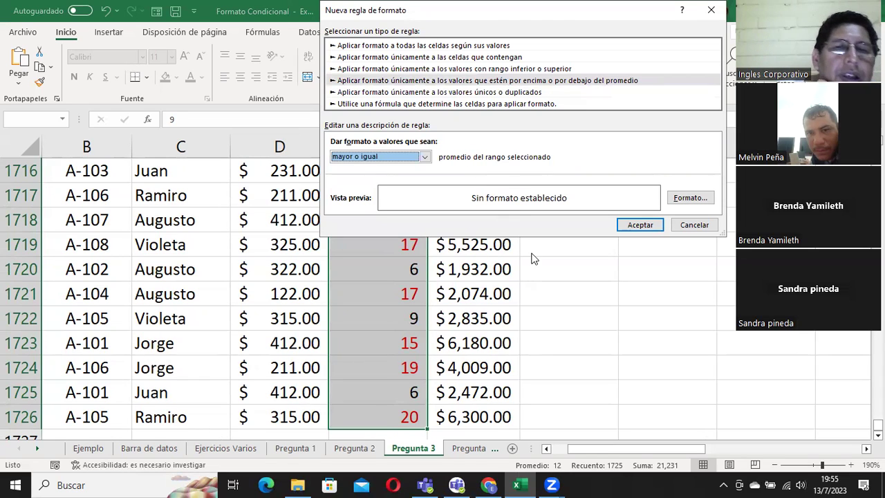
Step: Set the matching cells' font colour to red and confirm the rule
{"action": "left_click", "coordinate": [690, 198]}
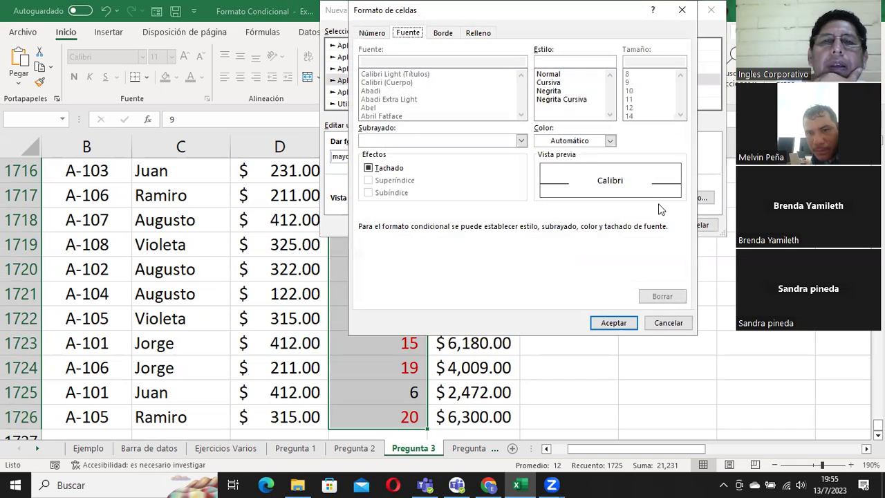
{"action": "left_click", "coordinate": [560, 141]}
{"action": "left_click", "coordinate": [552, 282]}
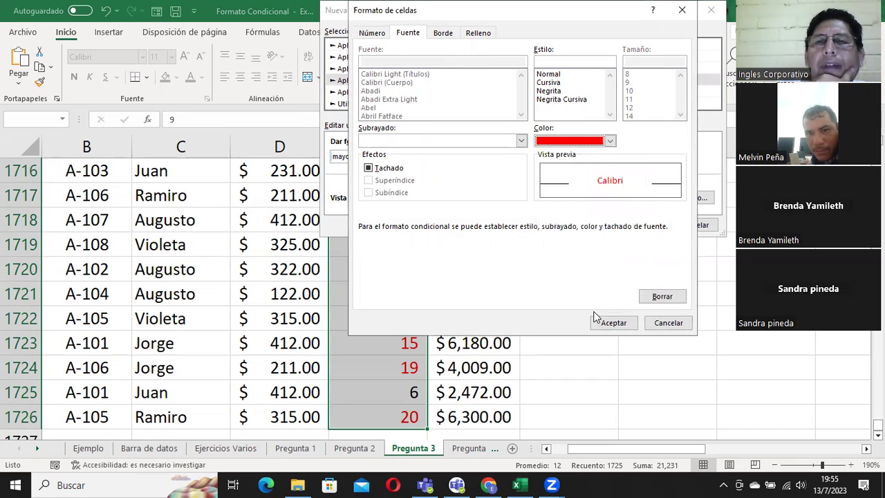
{"action": "left_click", "coordinate": [613, 323]}
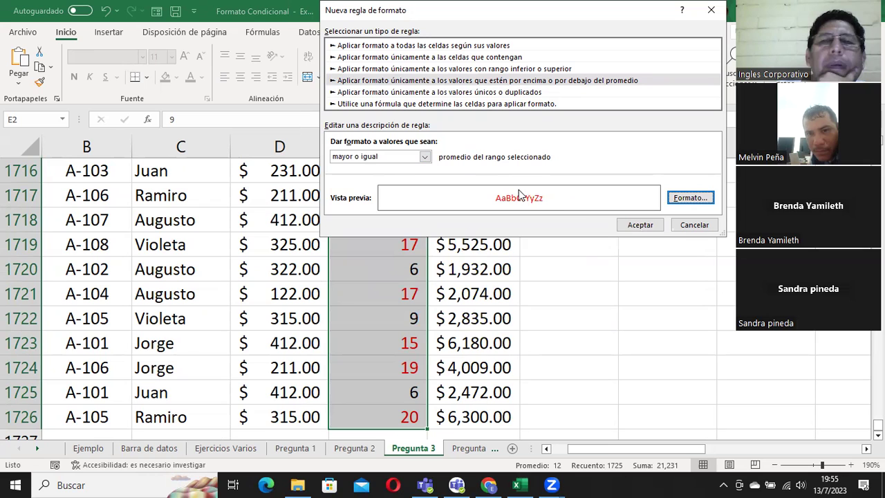
{"action": "left_click", "coordinate": [637, 225]}
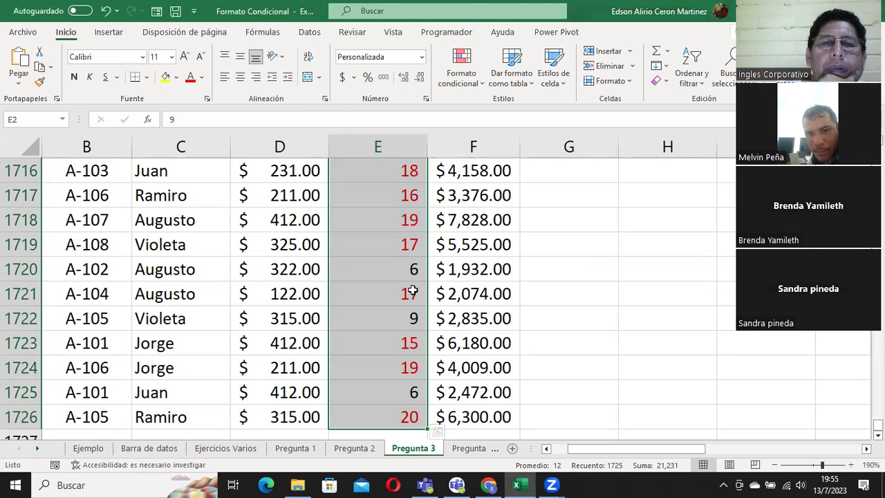
{"action": "scroll", "coordinate": [415, 290], "scroll_direction": "down", "scroll_amount": 5}
{"action": "scroll", "coordinate": [414, 290], "scroll_direction": "up", "scroll_amount": 7}
{"action": "scroll", "coordinate": [419, 289], "scroll_direction": "up", "scroll_amount": 8}
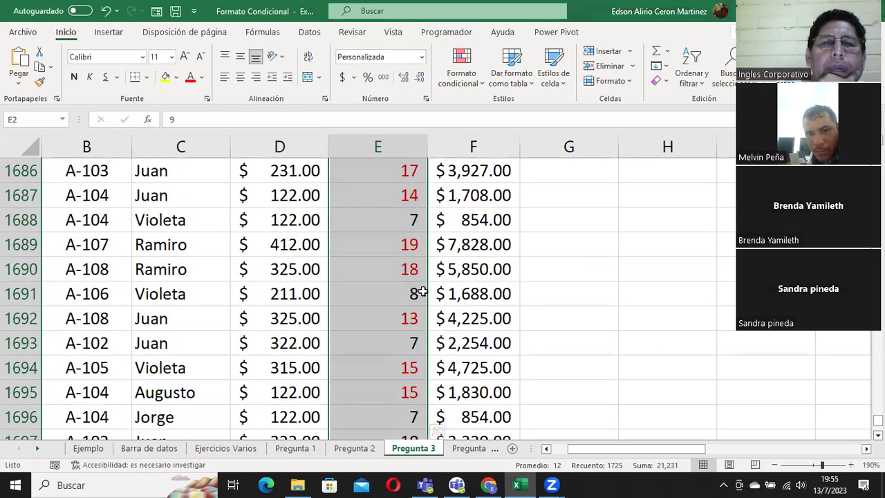
{"action": "left_click", "coordinate": [406, 293]}
{"action": "scroll", "coordinate": [406, 292], "scroll_direction": "up", "scroll_amount": 4}
{"action": "scroll", "coordinate": [404, 292], "scroll_direction": "up", "scroll_amount": 5}
{"action": "scroll", "coordinate": [402, 291], "scroll_direction": "up", "scroll_amount": 2}
{"action": "scroll", "coordinate": [402, 292], "scroll_direction": "up", "scroll_amount": 2}
{"action": "scroll", "coordinate": [402, 292], "scroll_direction": "up", "scroll_amount": 2}
{"action": "scroll", "coordinate": [402, 292], "scroll_direction": "up", "scroll_amount": 3}
{"action": "scroll", "coordinate": [402, 292], "scroll_direction": "up", "scroll_amount": 1}
{"action": "left_click", "coordinate": [402, 292]}
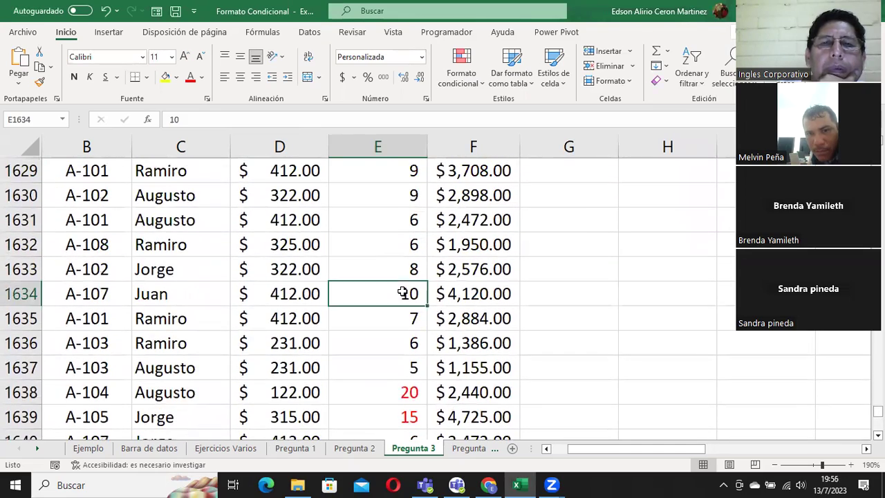
{"action": "key", "text": "ctrl+b"}
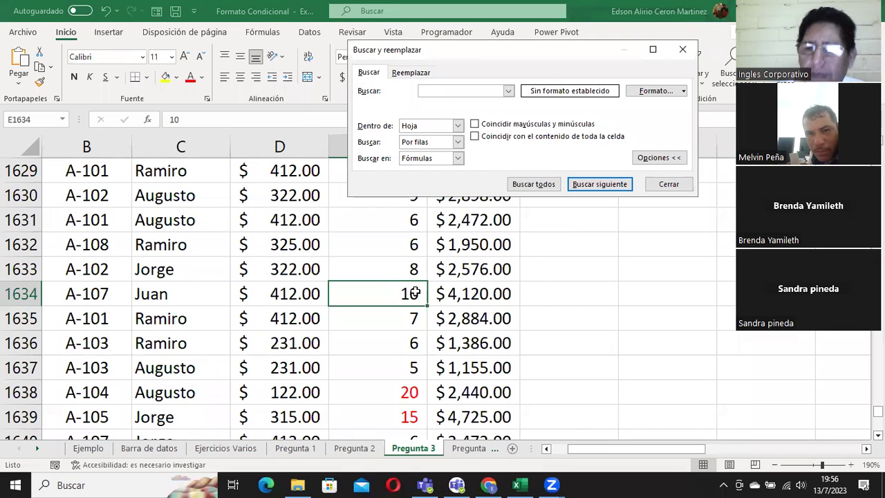
{"action": "type", "text": "12"}
{"action": "key", "text": "Return"}
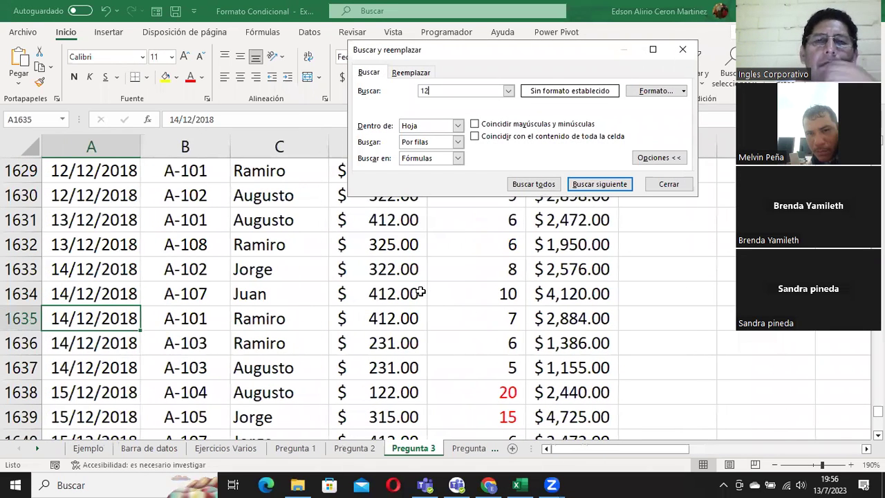
{"action": "left_click", "coordinate": [594, 184]}
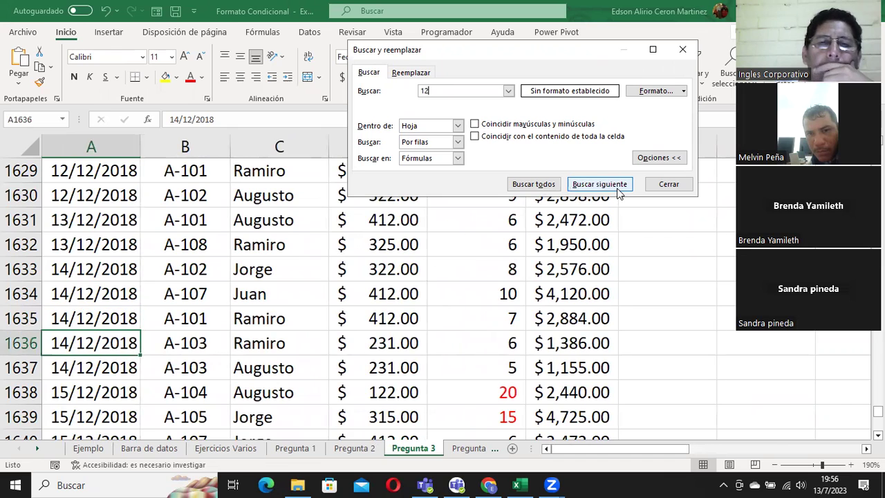
{"action": "left_click", "coordinate": [534, 184]}
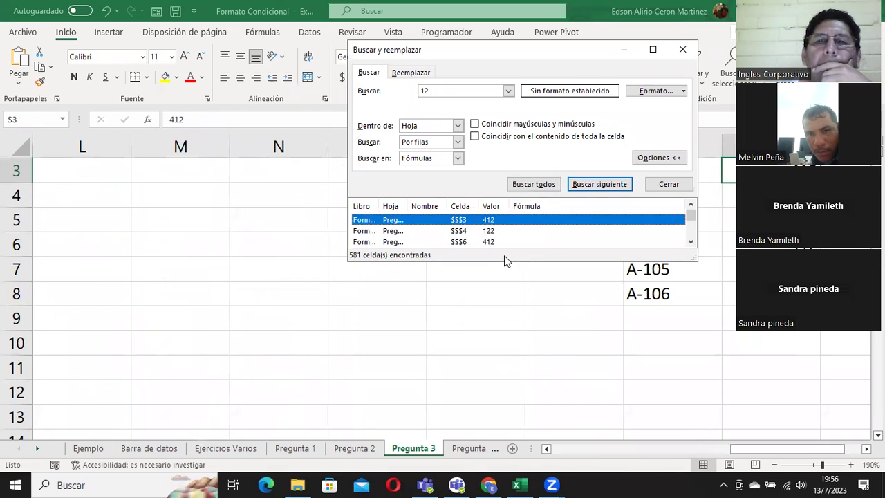
{"action": "left_click", "coordinate": [668, 184]}
{"action": "key", "text": "Escape"}
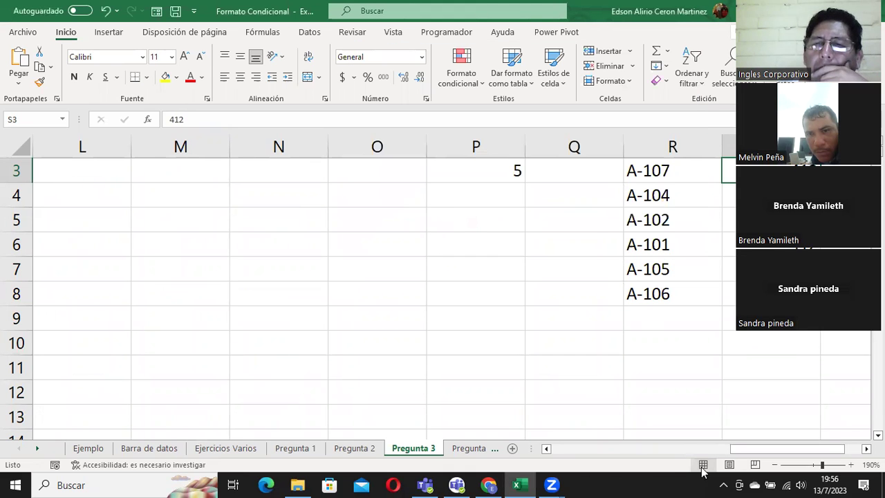
{"action": "left_click_drag", "start_coordinate": [802, 448], "coordinate": [636, 448]}
{"action": "left_click", "coordinate": [464, 341]}
{"action": "scroll", "coordinate": [466, 338], "scroll_direction": "up", "scroll_amount": 1}
{"action": "scroll", "coordinate": [466, 343], "scroll_direction": "down", "scroll_amount": 3}
{"action": "scroll", "coordinate": [466, 343], "scroll_direction": "down", "scroll_amount": 1}
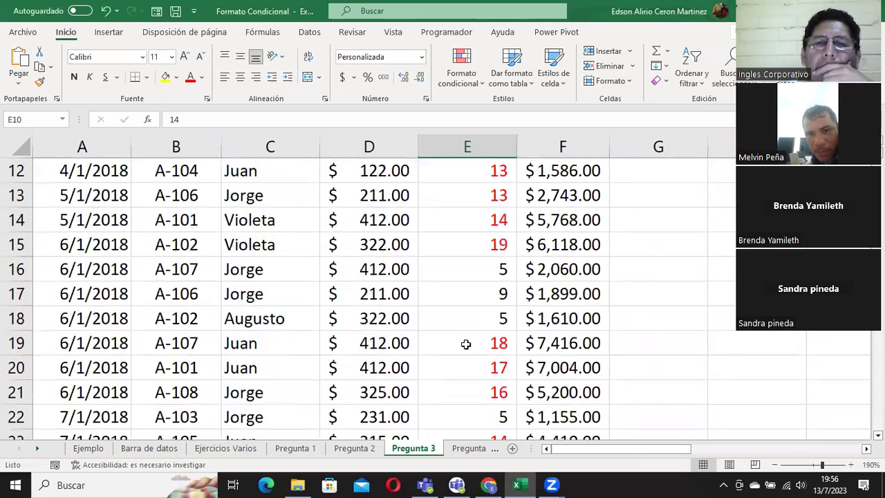
{"action": "scroll", "coordinate": [466, 345], "scroll_direction": "down", "scroll_amount": 3}
{"action": "scroll", "coordinate": [466, 348], "scroll_direction": "down", "scroll_amount": 2}
{"action": "scroll", "coordinate": [466, 351], "scroll_direction": "down", "scroll_amount": 1}
{"action": "scroll", "coordinate": [466, 351], "scroll_direction": "down", "scroll_amount": 1}
{"action": "scroll", "coordinate": [466, 351], "scroll_direction": "down", "scroll_amount": 2}
{"action": "scroll", "coordinate": [466, 352], "scroll_direction": "down", "scroll_amount": 1}
{"action": "scroll", "coordinate": [465, 353], "scroll_direction": "down", "scroll_amount": 1}
{"action": "scroll", "coordinate": [466, 353], "scroll_direction": "down", "scroll_amount": 2}
{"action": "scroll", "coordinate": [466, 354], "scroll_direction": "down", "scroll_amount": 1}
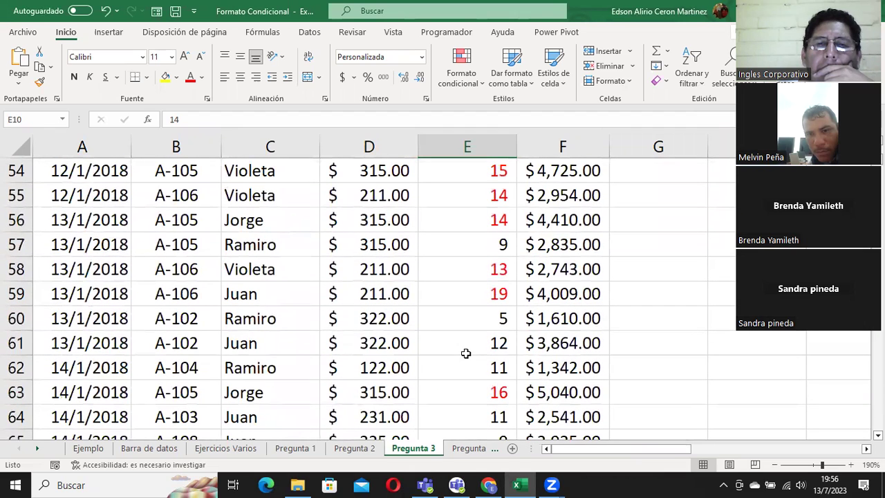
{"action": "left_click", "coordinate": [484, 346]}
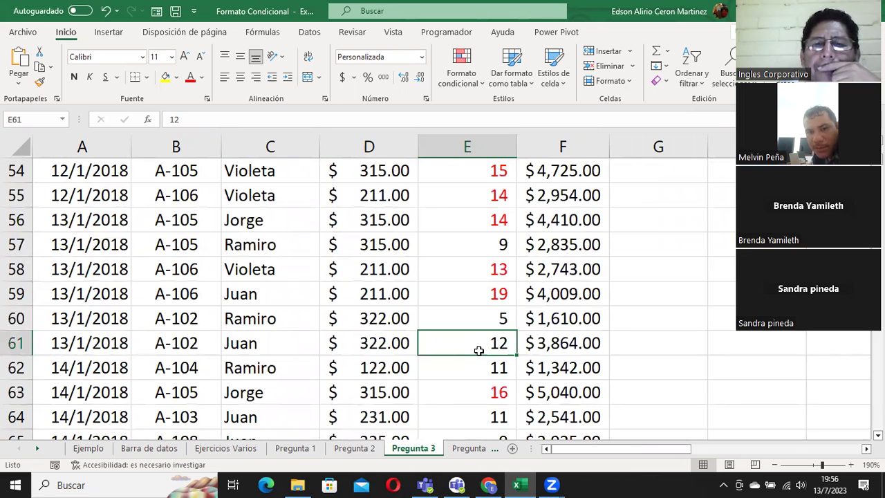
{"action": "scroll", "coordinate": [499, 374], "scroll_direction": "down", "scroll_amount": 1}
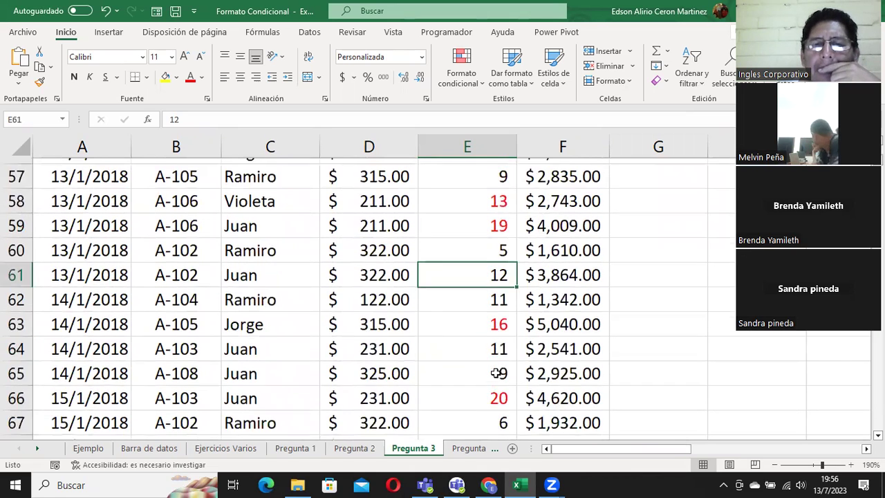
{"action": "scroll", "coordinate": [499, 380], "scroll_direction": "down", "scroll_amount": 1}
{"action": "scroll", "coordinate": [499, 389], "scroll_direction": "down", "scroll_amount": 3}
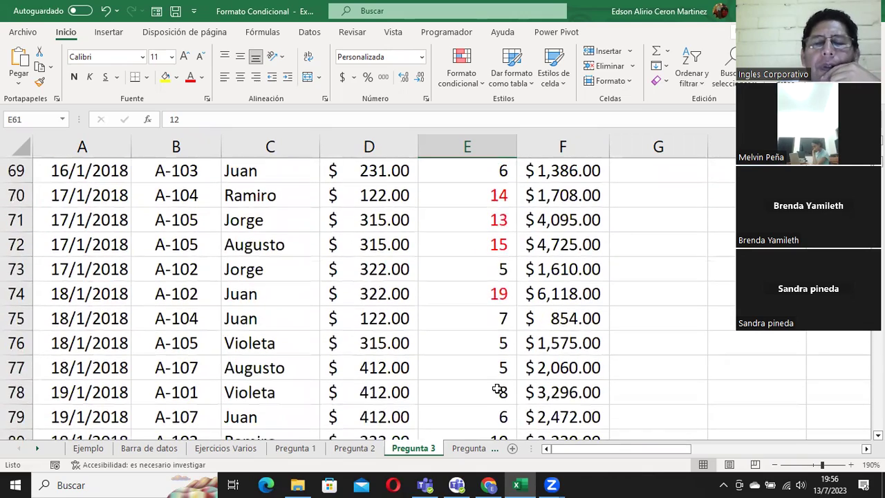
{"action": "scroll", "coordinate": [497, 388], "scroll_direction": "down", "scroll_amount": 1}
{"action": "scroll", "coordinate": [496, 388], "scroll_direction": "down", "scroll_amount": 1}
{"action": "scroll", "coordinate": [496, 386], "scroll_direction": "down", "scroll_amount": 2}
{"action": "scroll", "coordinate": [494, 385], "scroll_direction": "down", "scroll_amount": 1}
{"action": "left_click", "coordinate": [490, 241]}
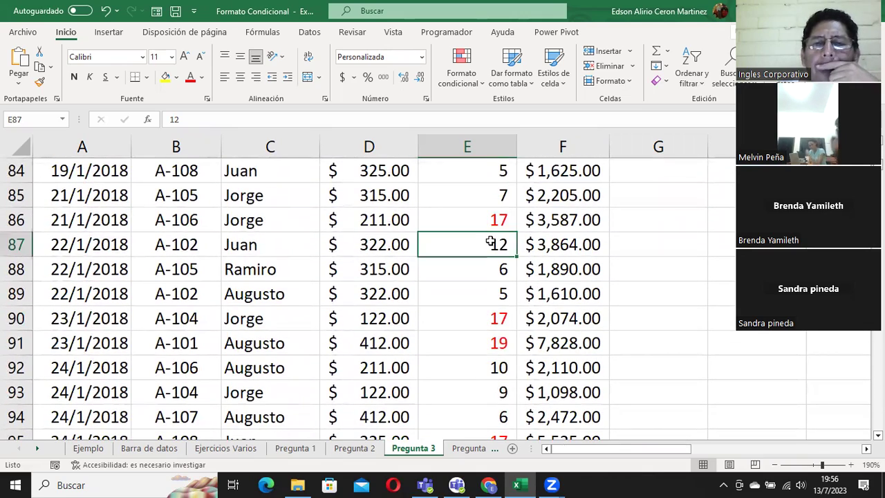
{"action": "scroll", "coordinate": [488, 391], "scroll_direction": "down", "scroll_amount": 1}
{"action": "scroll", "coordinate": [485, 386], "scroll_direction": "down", "scroll_amount": 4}
{"action": "scroll", "coordinate": [485, 386], "scroll_direction": "down", "scroll_amount": 4}
{"action": "scroll", "coordinate": [485, 385], "scroll_direction": "down", "scroll_amount": 1}
{"action": "scroll", "coordinate": [486, 385], "scroll_direction": "down", "scroll_amount": 2}
{"action": "scroll", "coordinate": [486, 388], "scroll_direction": "down", "scroll_amount": 3}
{"action": "scroll", "coordinate": [487, 391], "scroll_direction": "down", "scroll_amount": 2}
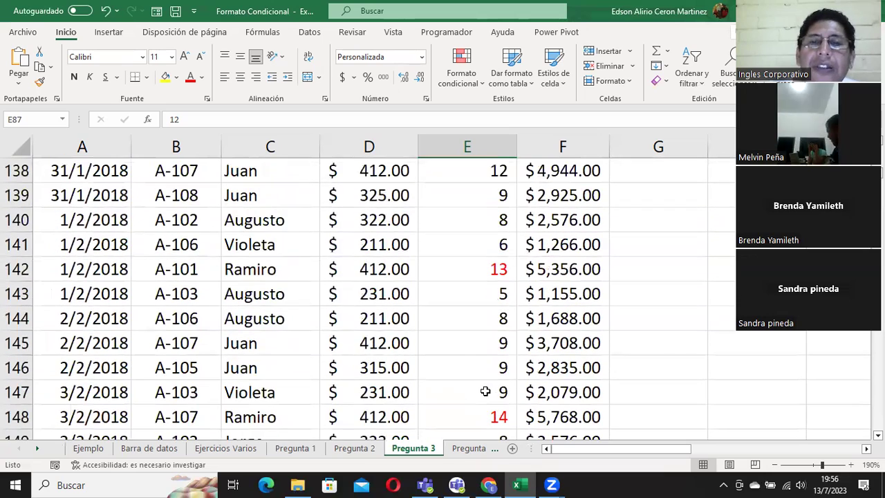
{"action": "scroll", "coordinate": [486, 388], "scroll_direction": "down", "scroll_amount": 1}
{"action": "scroll", "coordinate": [486, 388], "scroll_direction": "down", "scroll_amount": 2}
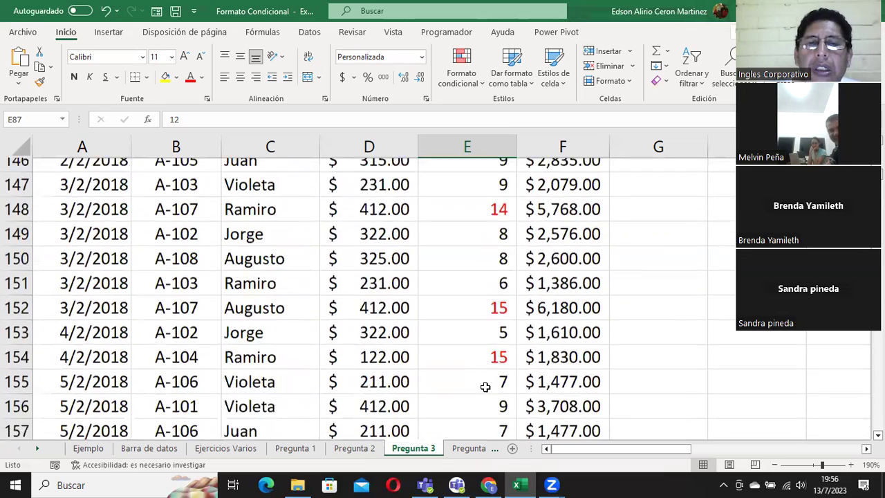
{"action": "scroll", "coordinate": [486, 377], "scroll_direction": "up", "scroll_amount": 4}
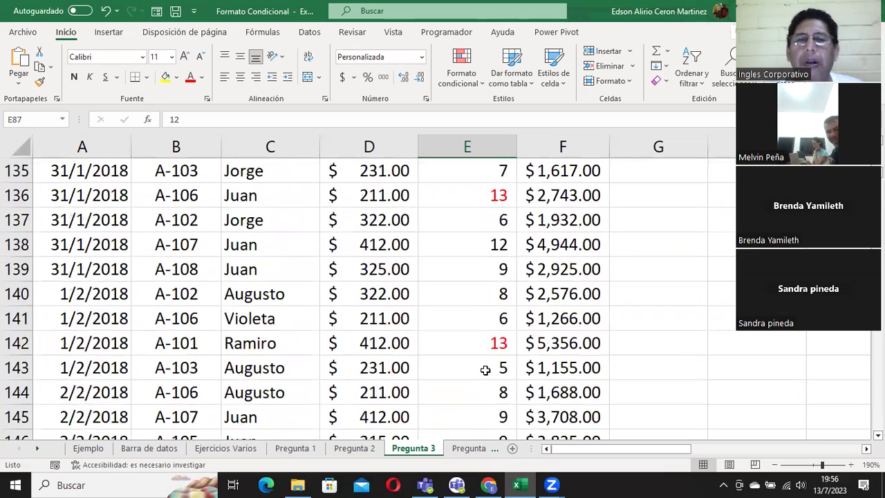
{"action": "scroll", "coordinate": [487, 362], "scroll_direction": "up", "scroll_amount": 9}
{"action": "scroll", "coordinate": [487, 362], "scroll_direction": "up", "scroll_amount": 9}
{"action": "scroll", "coordinate": [486, 362], "scroll_direction": "up", "scroll_amount": 6}
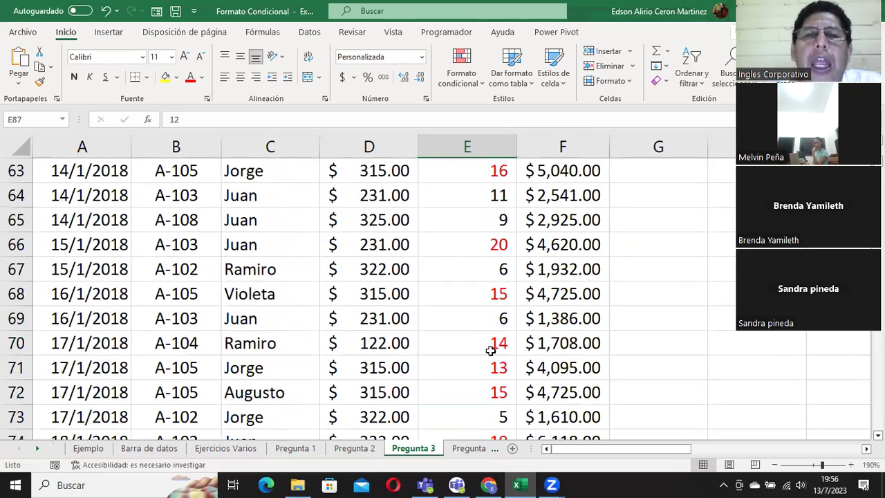
{"action": "left_click", "coordinate": [495, 195]}
{"action": "scroll", "coordinate": [495, 195], "scroll_direction": "up", "scroll_amount": 1}
{"action": "scroll", "coordinate": [494, 195], "scroll_direction": "up", "scroll_amount": 7}
{"action": "scroll", "coordinate": [494, 195], "scroll_direction": "up", "scroll_amount": 4}
{"action": "scroll", "coordinate": [493, 195], "scroll_direction": "up", "scroll_amount": 3}
{"action": "scroll", "coordinate": [493, 195], "scroll_direction": "up", "scroll_amount": 6}
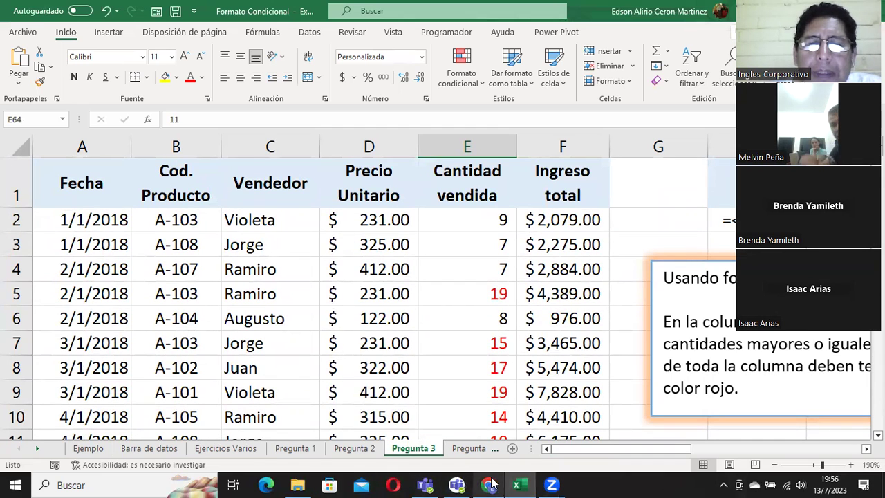
{"action": "mouse_move", "coordinate": [494, 484]}
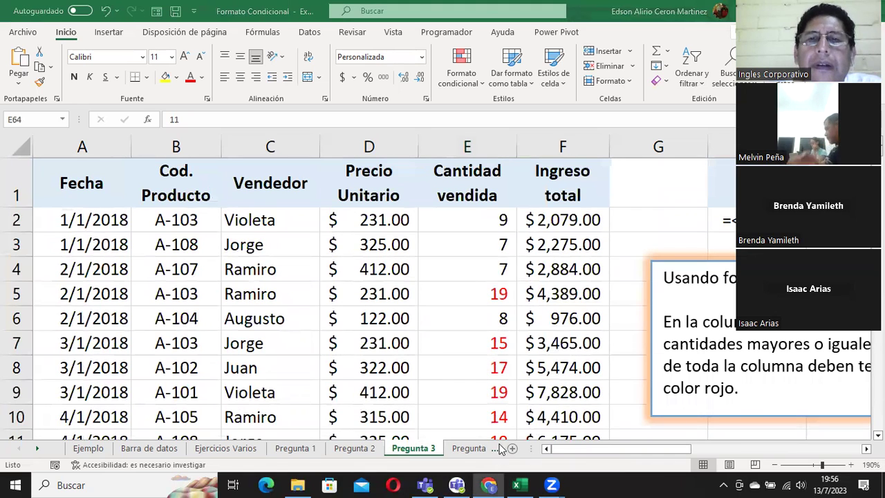
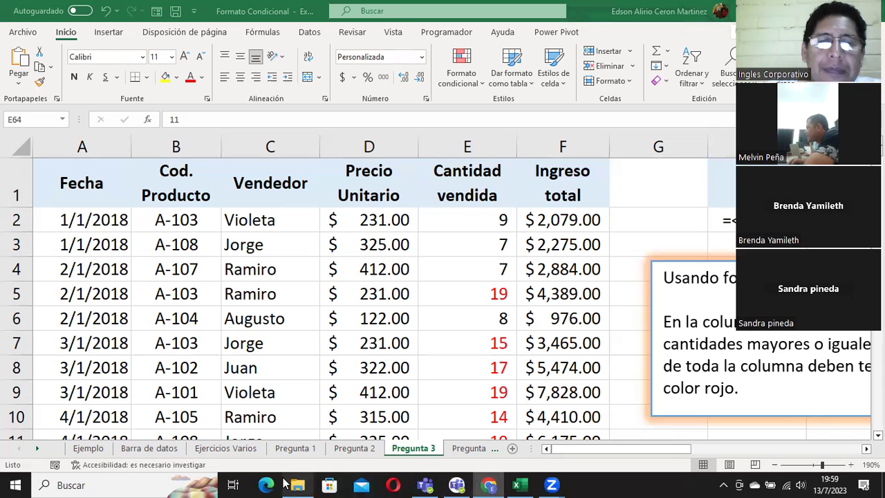
Step: Switch to the Pregunta 4 sheet, which holds the sales table and icon-set task
{"action": "left_click", "coordinate": [462, 451]}
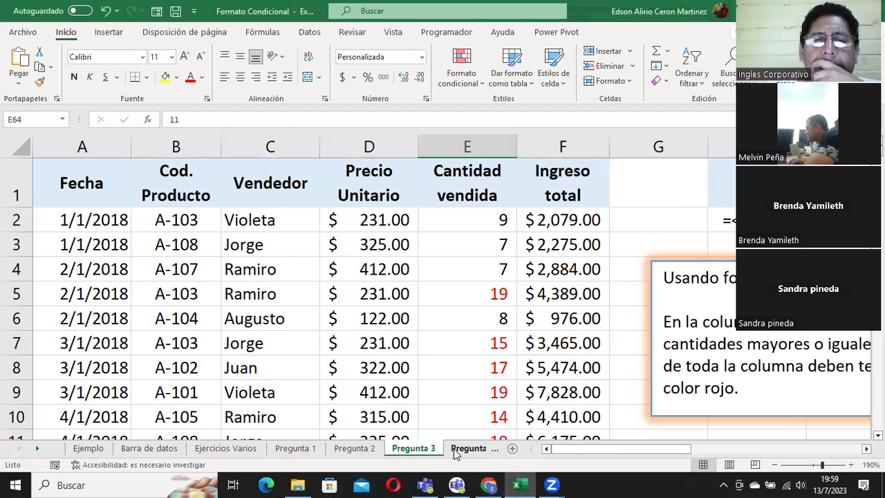
{"action": "left_click", "coordinate": [459, 451]}
{"action": "left_click", "coordinate": [456, 451]}
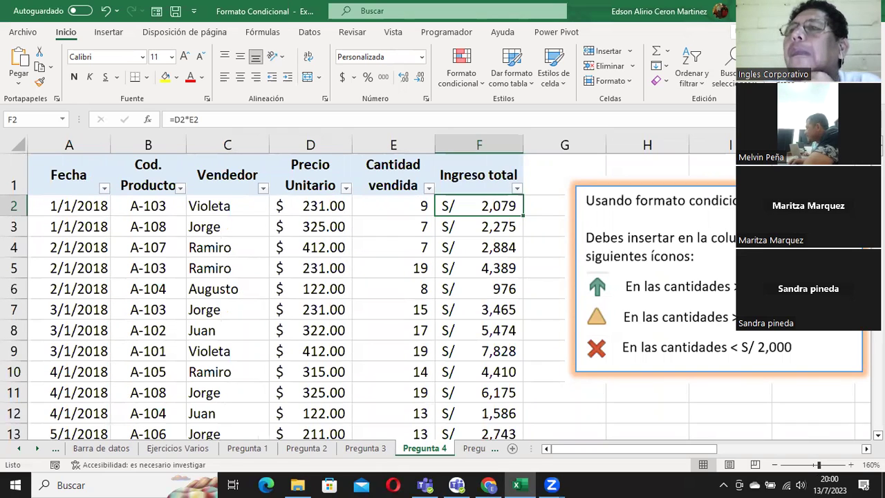
Step: Select the Ingreso total amounts from F2 down to F1726 with Ctrl+Shift+Down
{"action": "key", "text": "alt+Tab"}
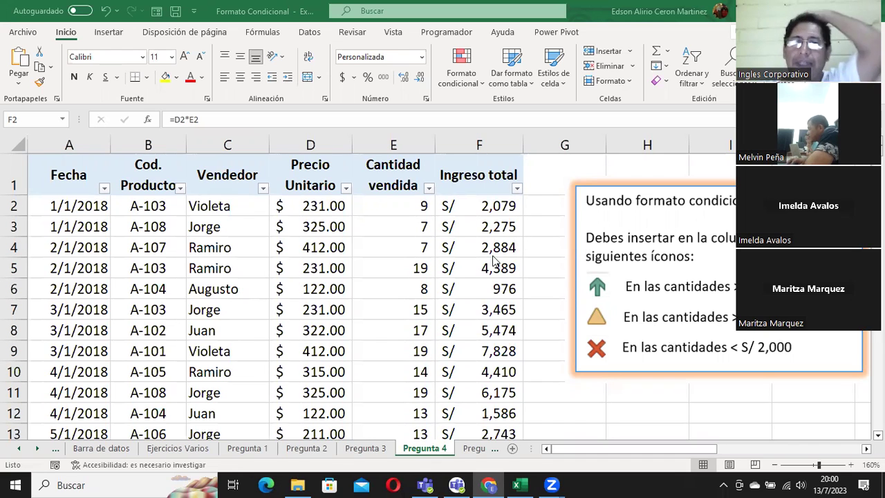
{"action": "left_click", "coordinate": [478, 207]}
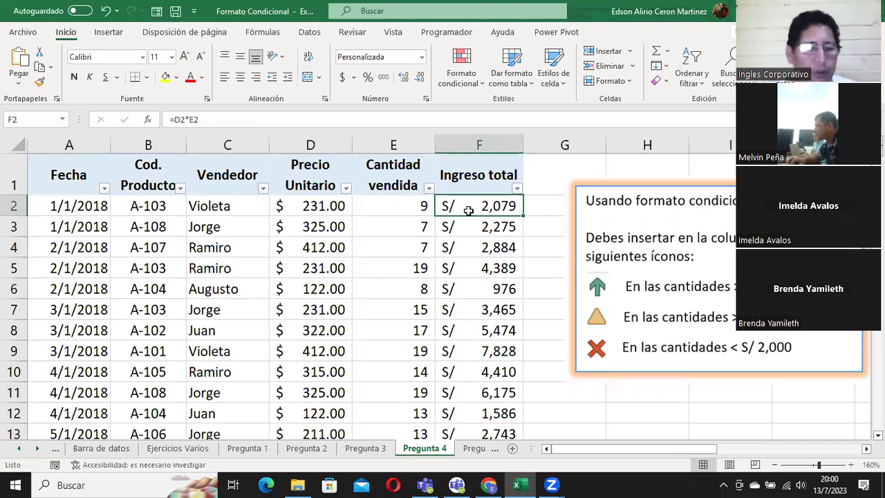
{"action": "key", "text": "ctrl+shift+Down"}
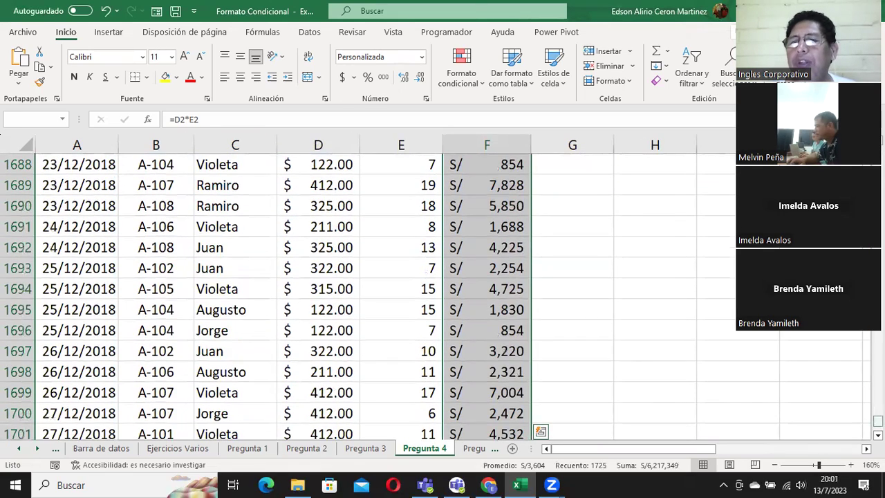
Step: Start a new Formato condicional rule (Nueva regla) for the selected Ingreso total amounts
{"action": "left_click_drag", "start_coordinate": [878, 425], "coordinate": [878, 155]}
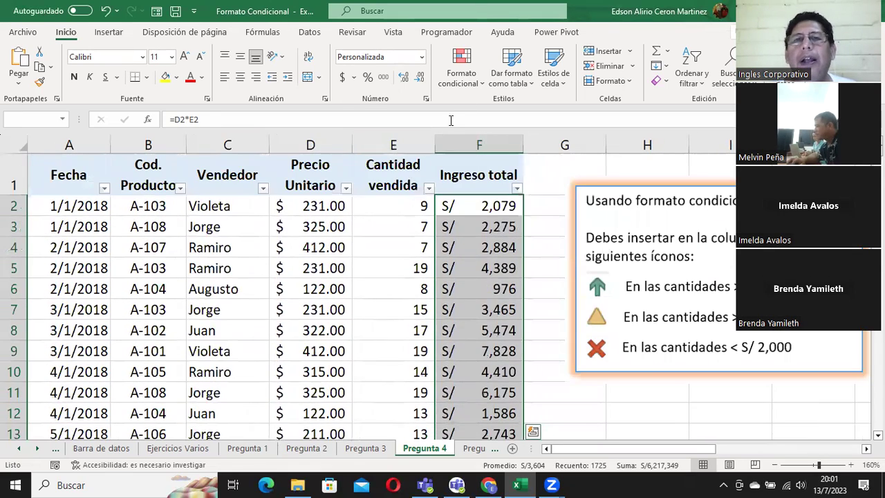
{"action": "left_click", "coordinate": [464, 71]}
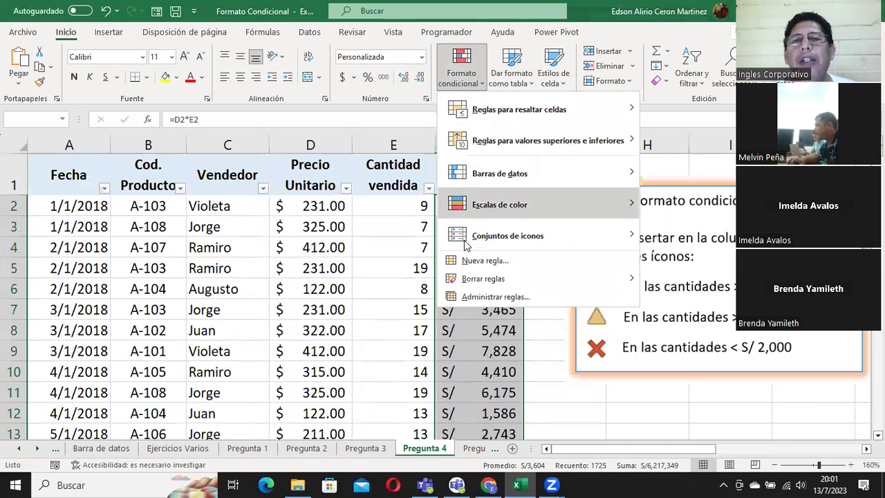
{"action": "left_click", "coordinate": [484, 261]}
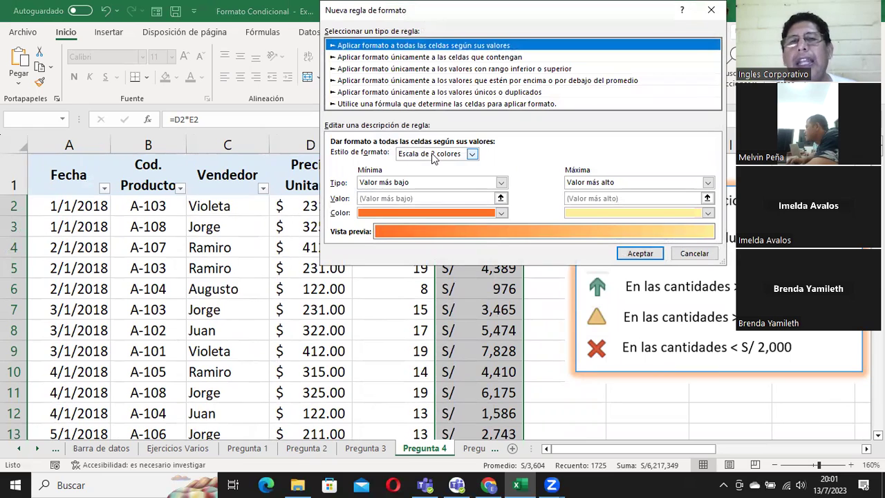
Step: Change the new rule's Estilo de formato to Conjuntos de iconos
{"action": "left_click", "coordinate": [431, 153]}
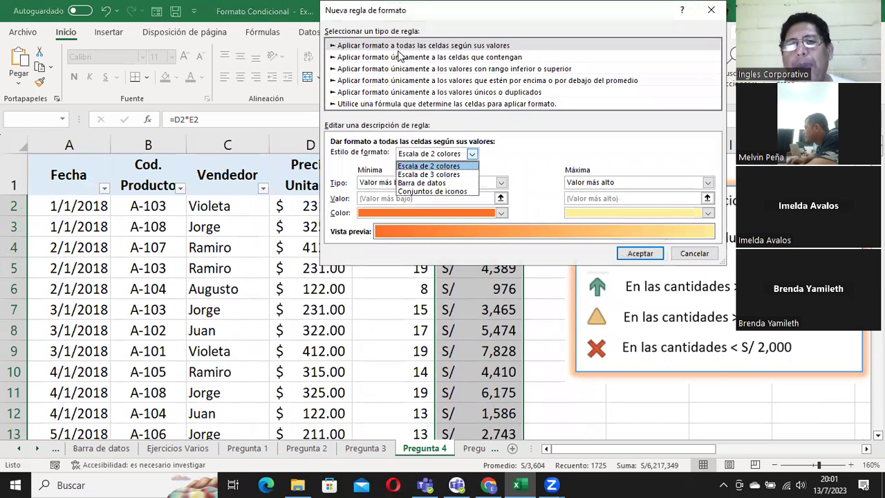
{"action": "key", "text": "Escape"}
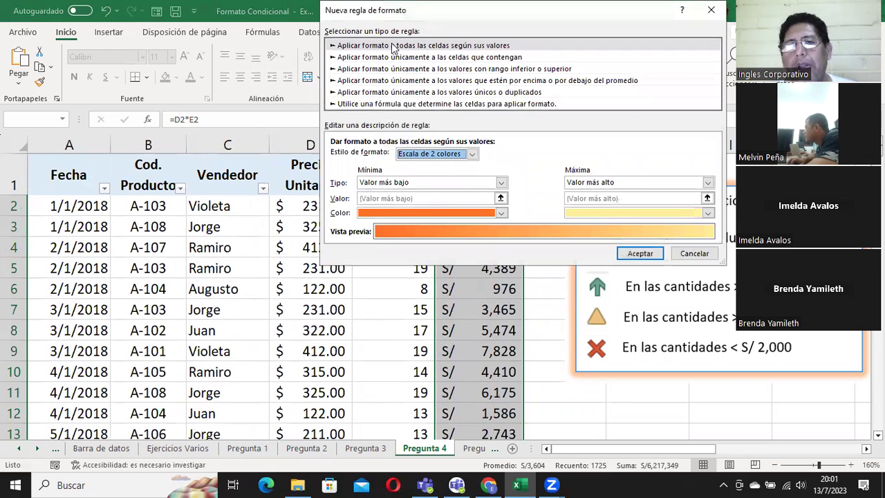
{"action": "left_click", "coordinate": [438, 153]}
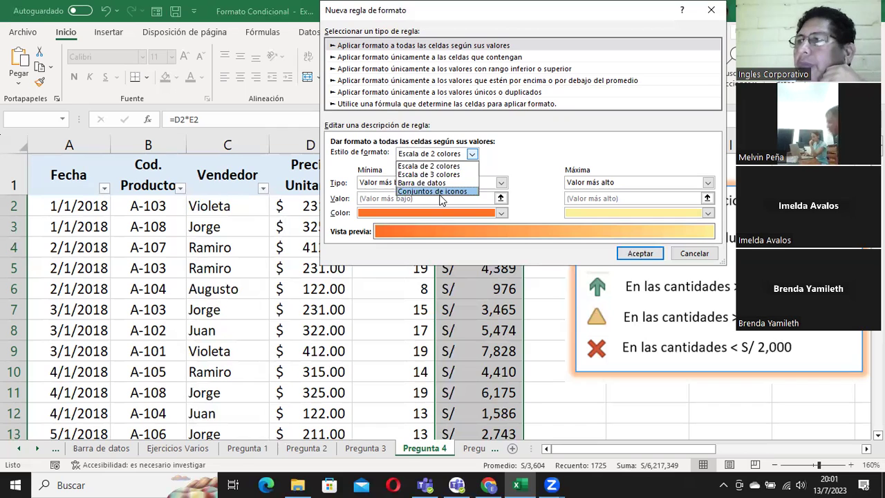
{"action": "left_click", "coordinate": [441, 193]}
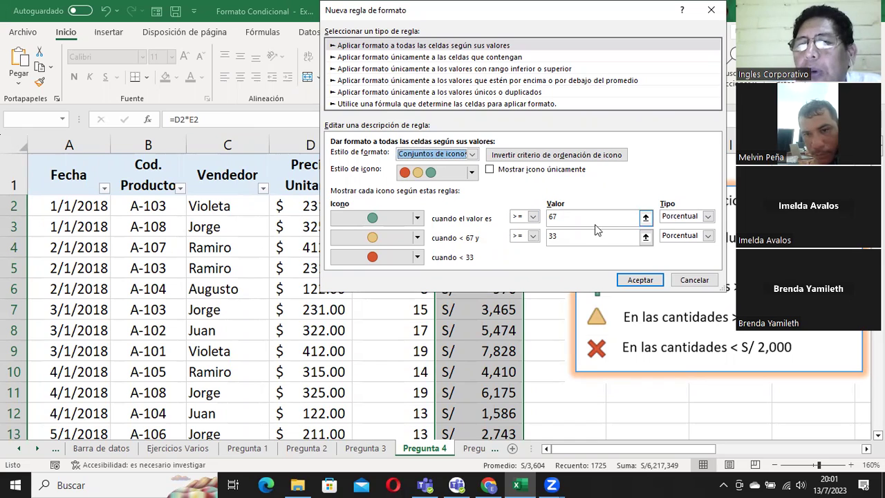
Step: Set the top and middle icon threshold types to Número
{"action": "left_click", "coordinate": [681, 220]}
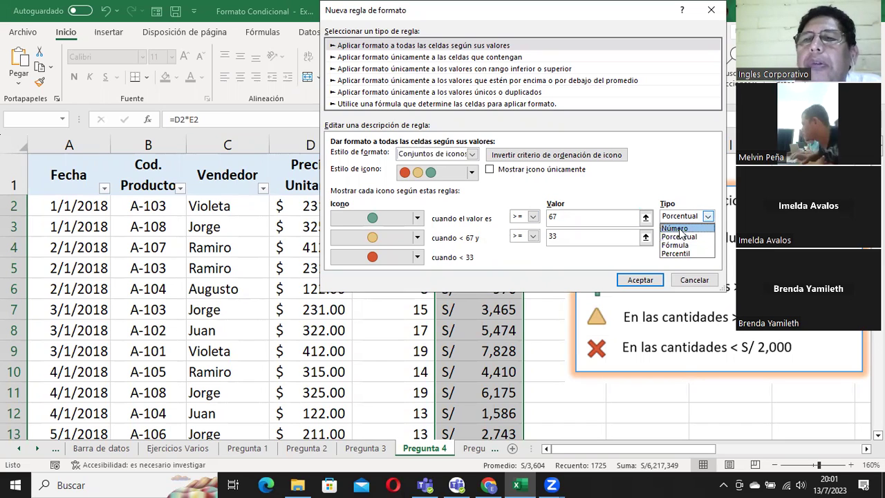
{"action": "left_click", "coordinate": [679, 229]}
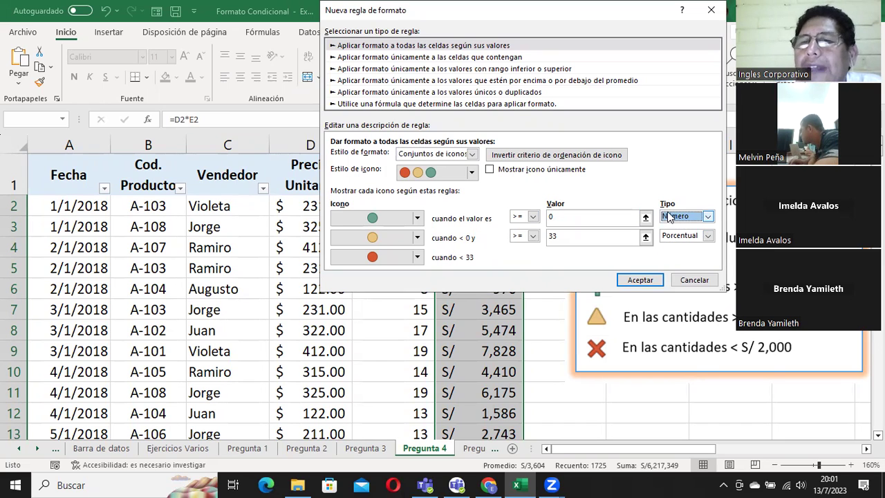
{"action": "left_click", "coordinate": [682, 237]}
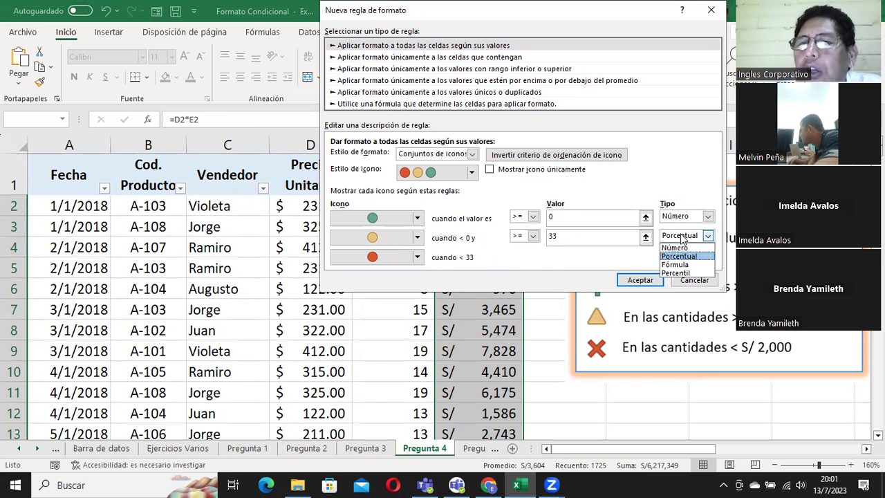
{"action": "left_click", "coordinate": [681, 247]}
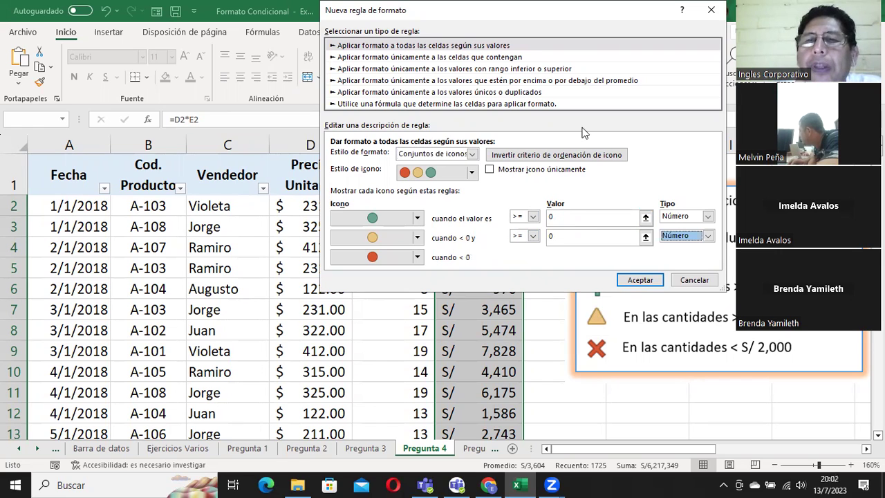
Step: Enter 5000 as the top threshold and 2000 as the middle threshold
{"action": "left_click_drag", "start_coordinate": [565, 16], "coordinate": [427, 25]}
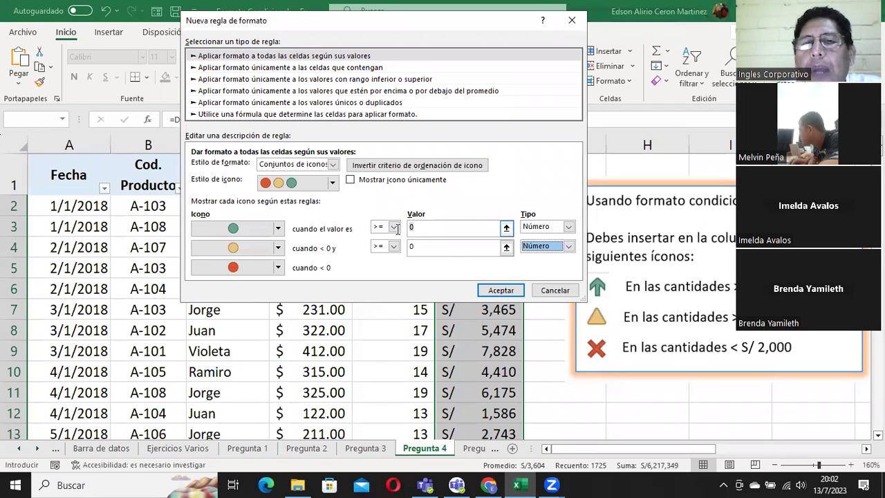
{"action": "left_click", "coordinate": [430, 230]}
{"action": "type", "text": "500"}
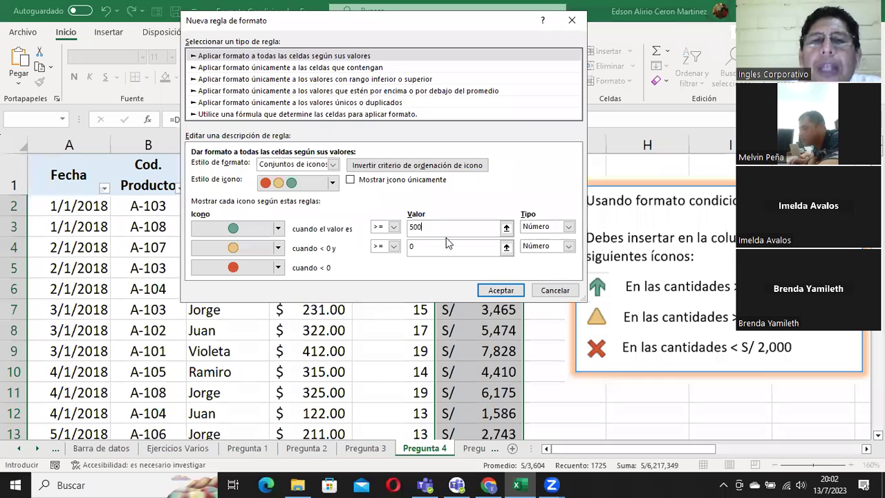
{"action": "type", "text": "0"}
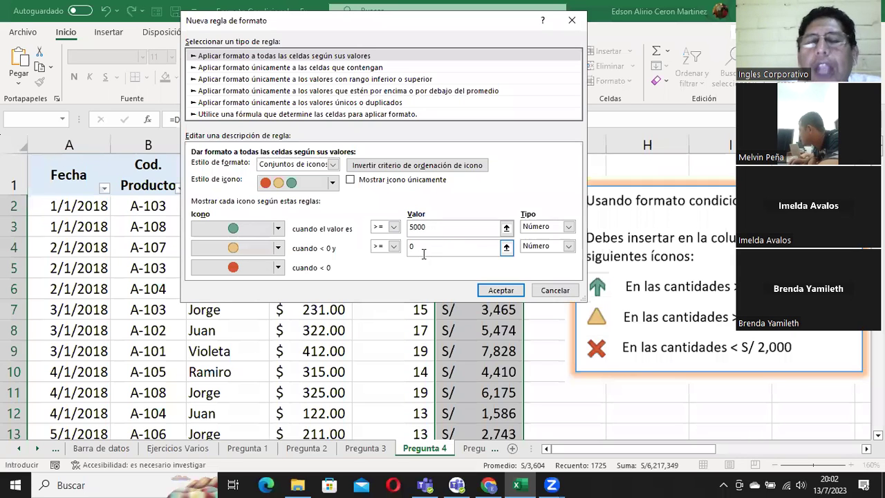
{"action": "left_click", "coordinate": [421, 247]}
{"action": "type", "text": "2000"}
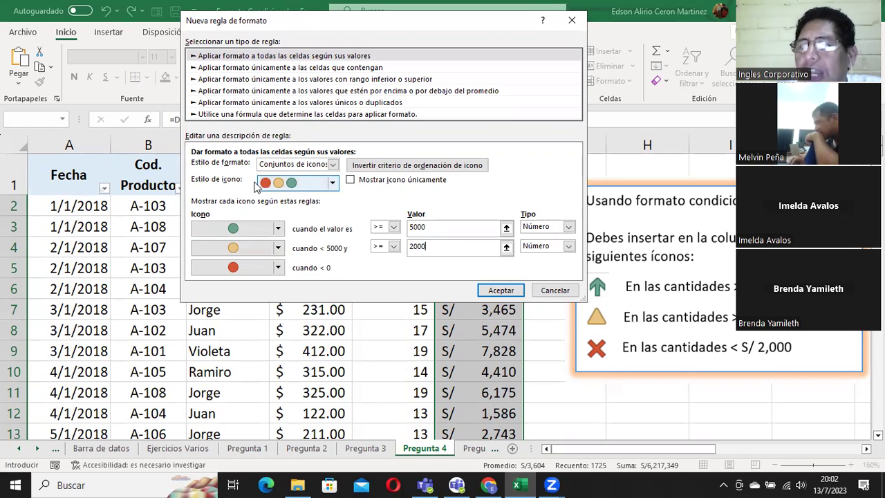
{"action": "left_click", "coordinate": [332, 184]}
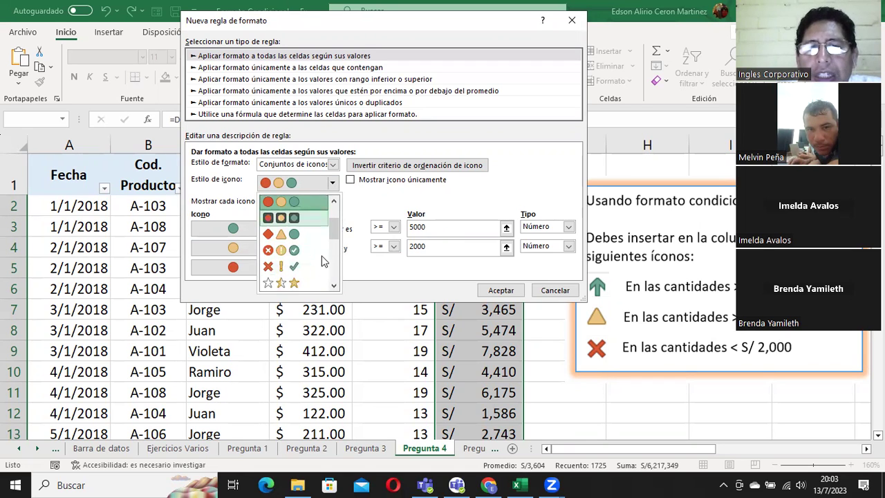
Step: Assign green up arrow, yellow triangle and red X icons, then accept the rule
{"action": "left_click", "coordinate": [377, 204]}
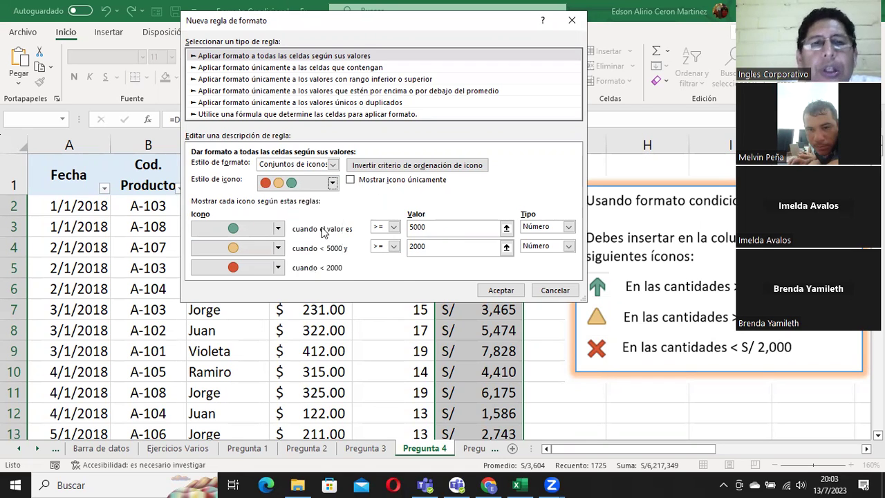
{"action": "left_click", "coordinate": [279, 229]}
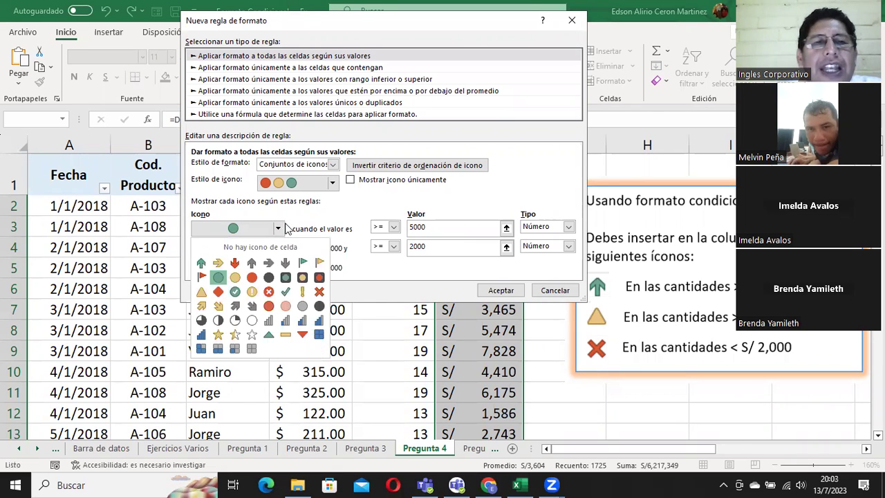
{"action": "left_click", "coordinate": [201, 262]}
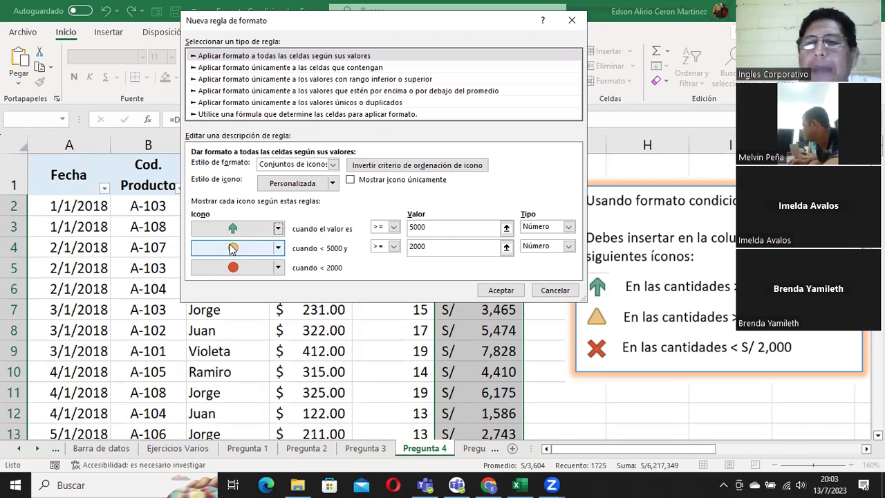
{"action": "left_click", "coordinate": [278, 248]}
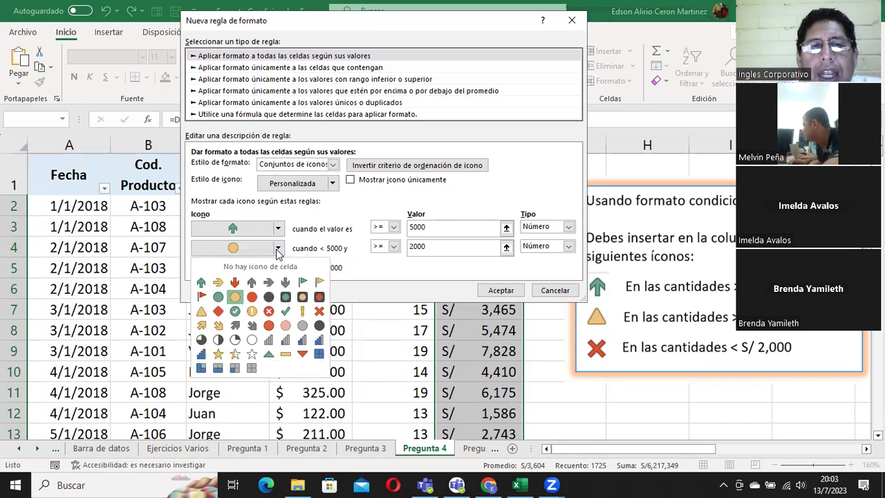
{"action": "left_click", "coordinate": [200, 314]}
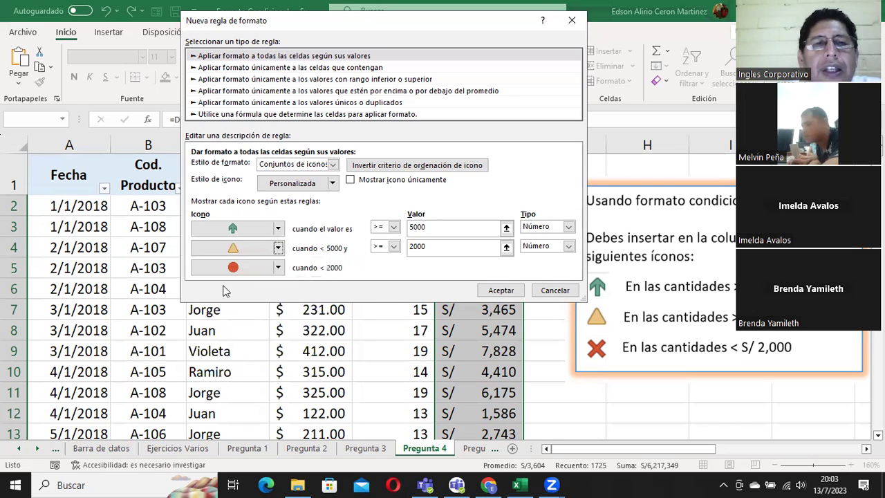
{"action": "left_click", "coordinate": [279, 268]}
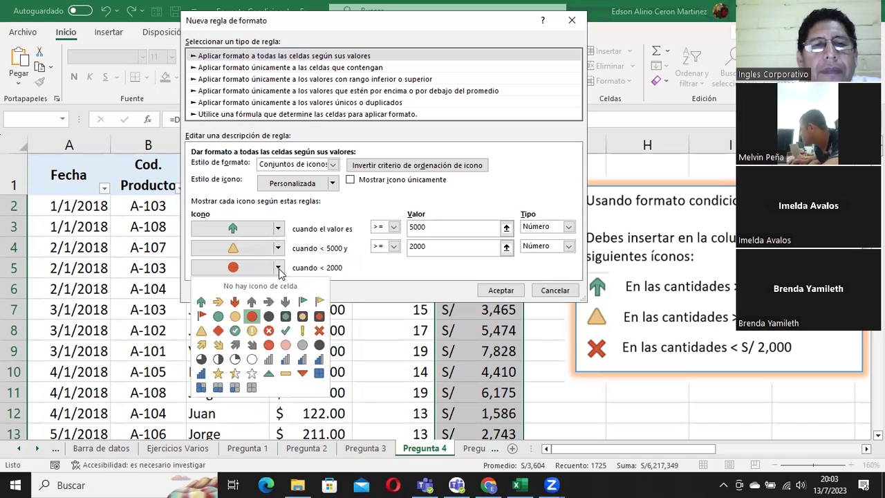
{"action": "left_click", "coordinate": [318, 331]}
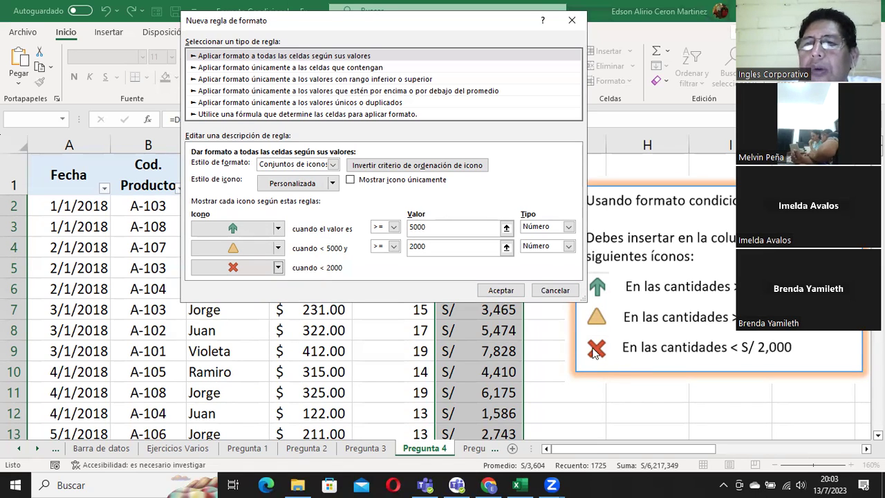
{"action": "left_click", "coordinate": [500, 290]}
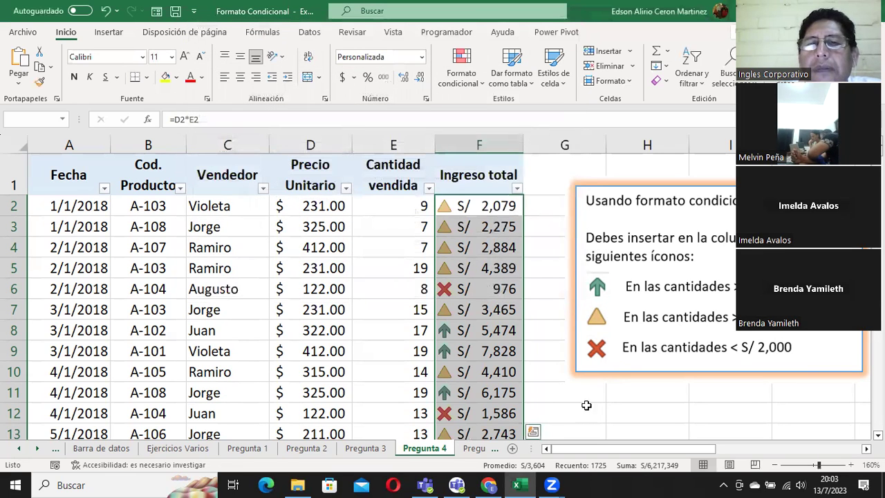